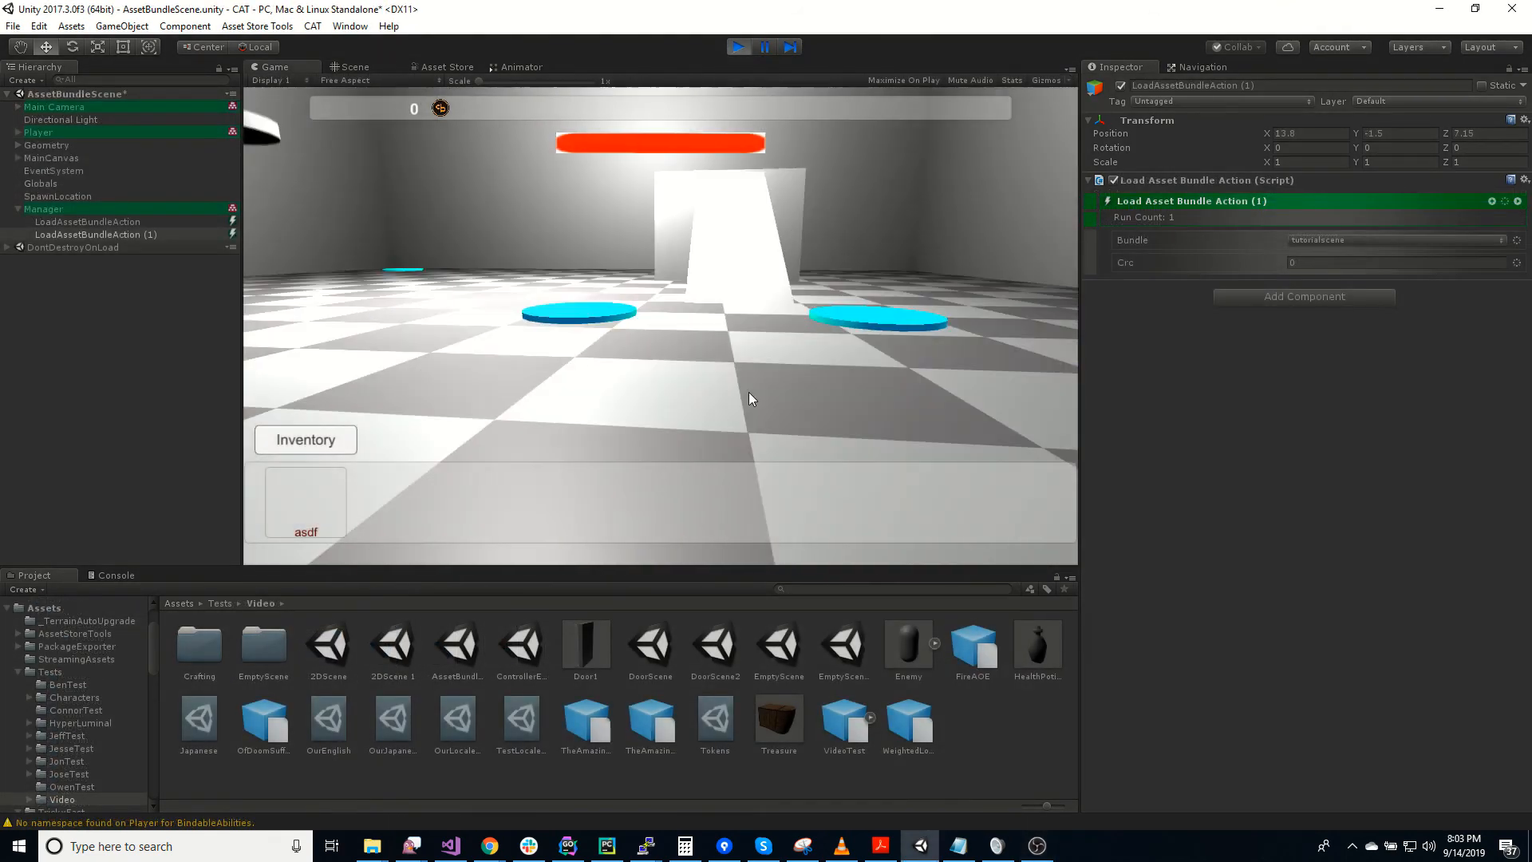
Step: Walk through the running scene to view the ramp, the blue floor pads and the enemy capsule
{"action": "key", "text": "w"}
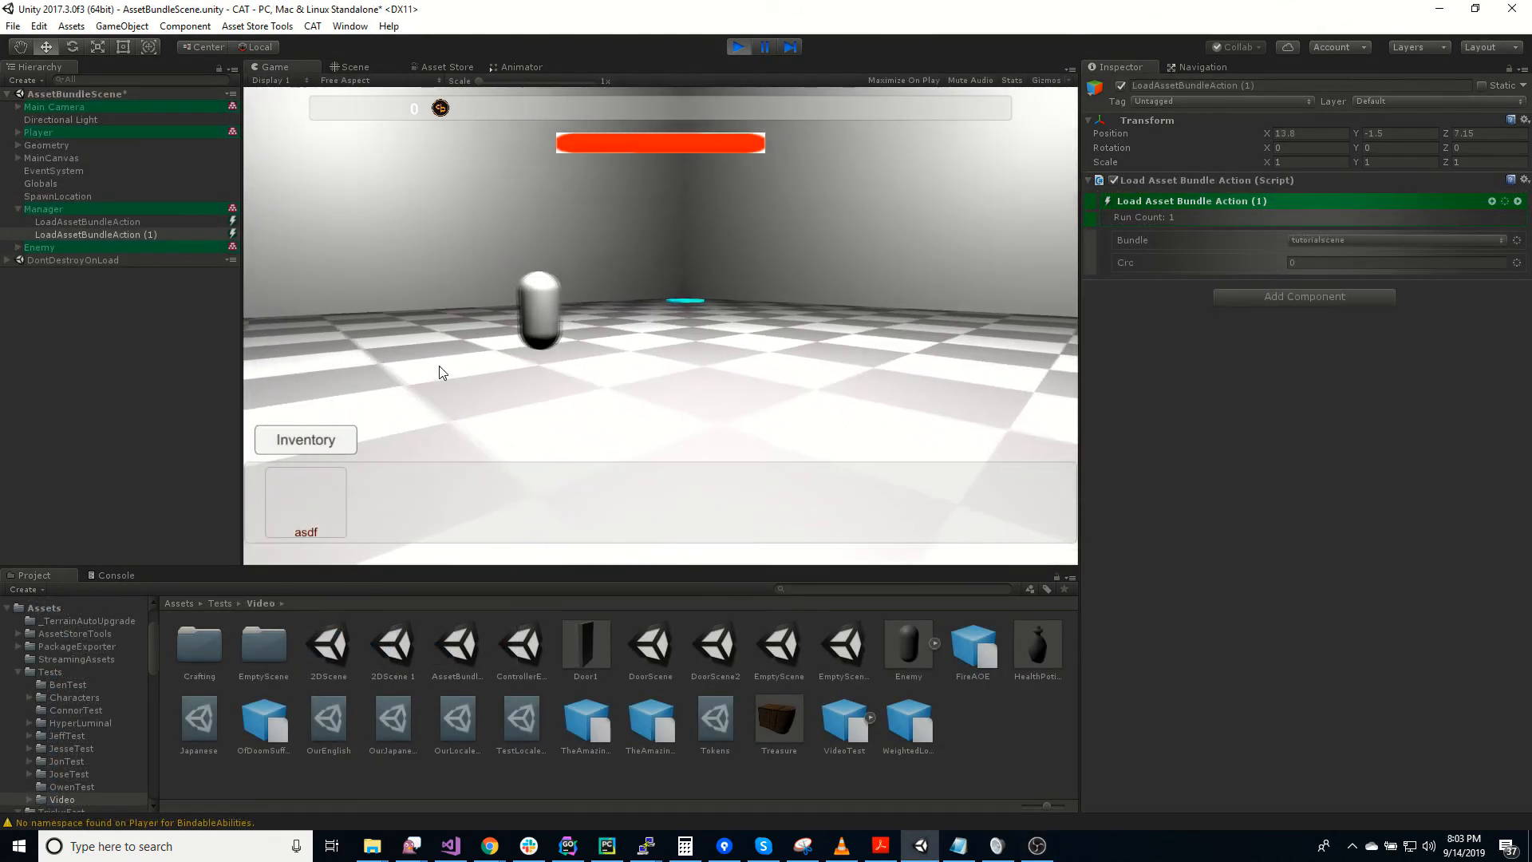
{"action": "key", "text": "s"}
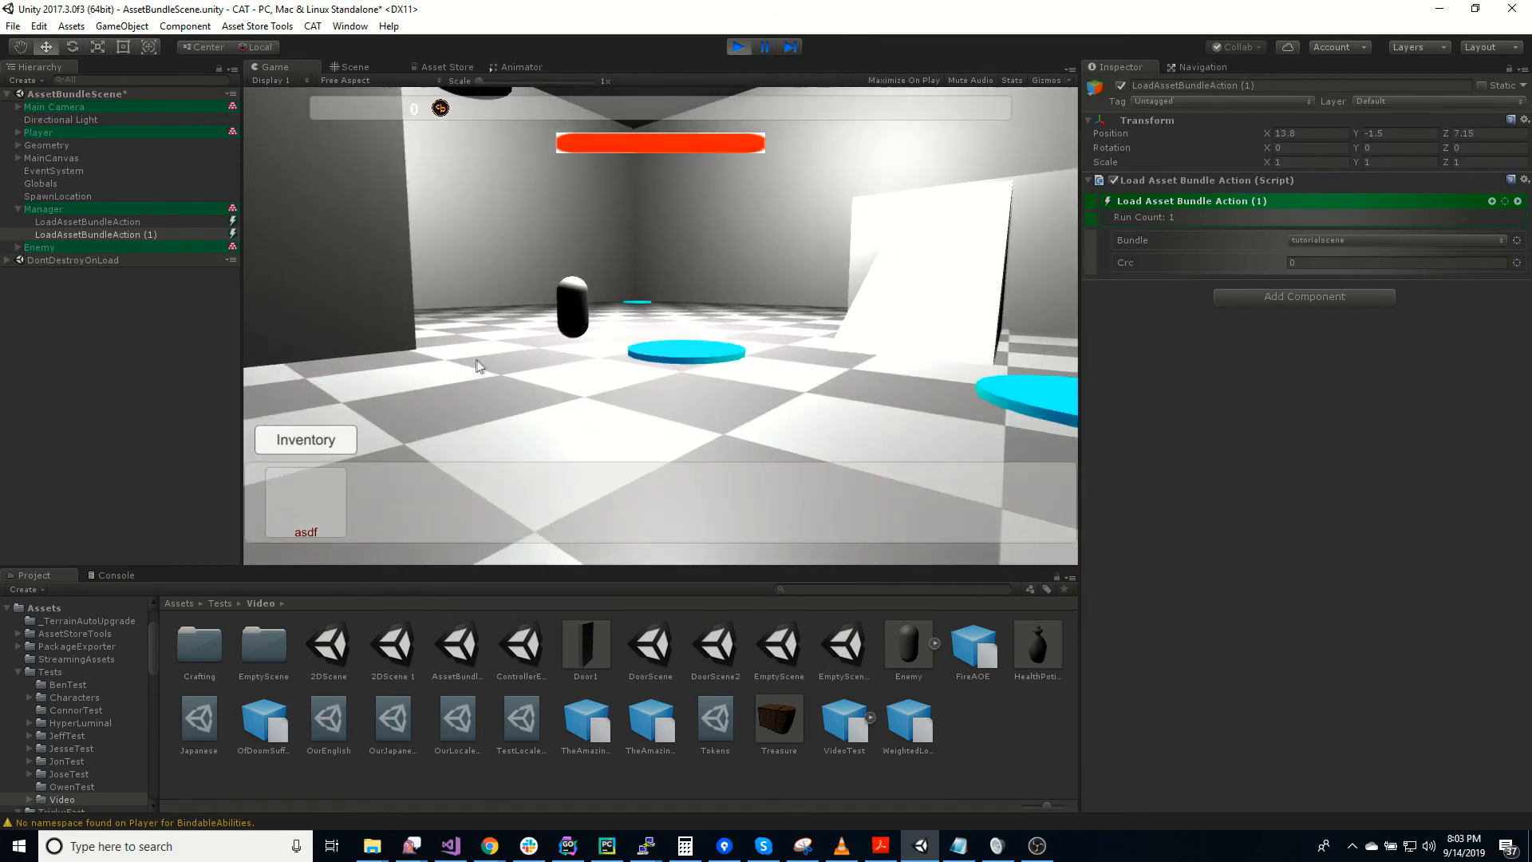
{"action": "key", "text": "d"}
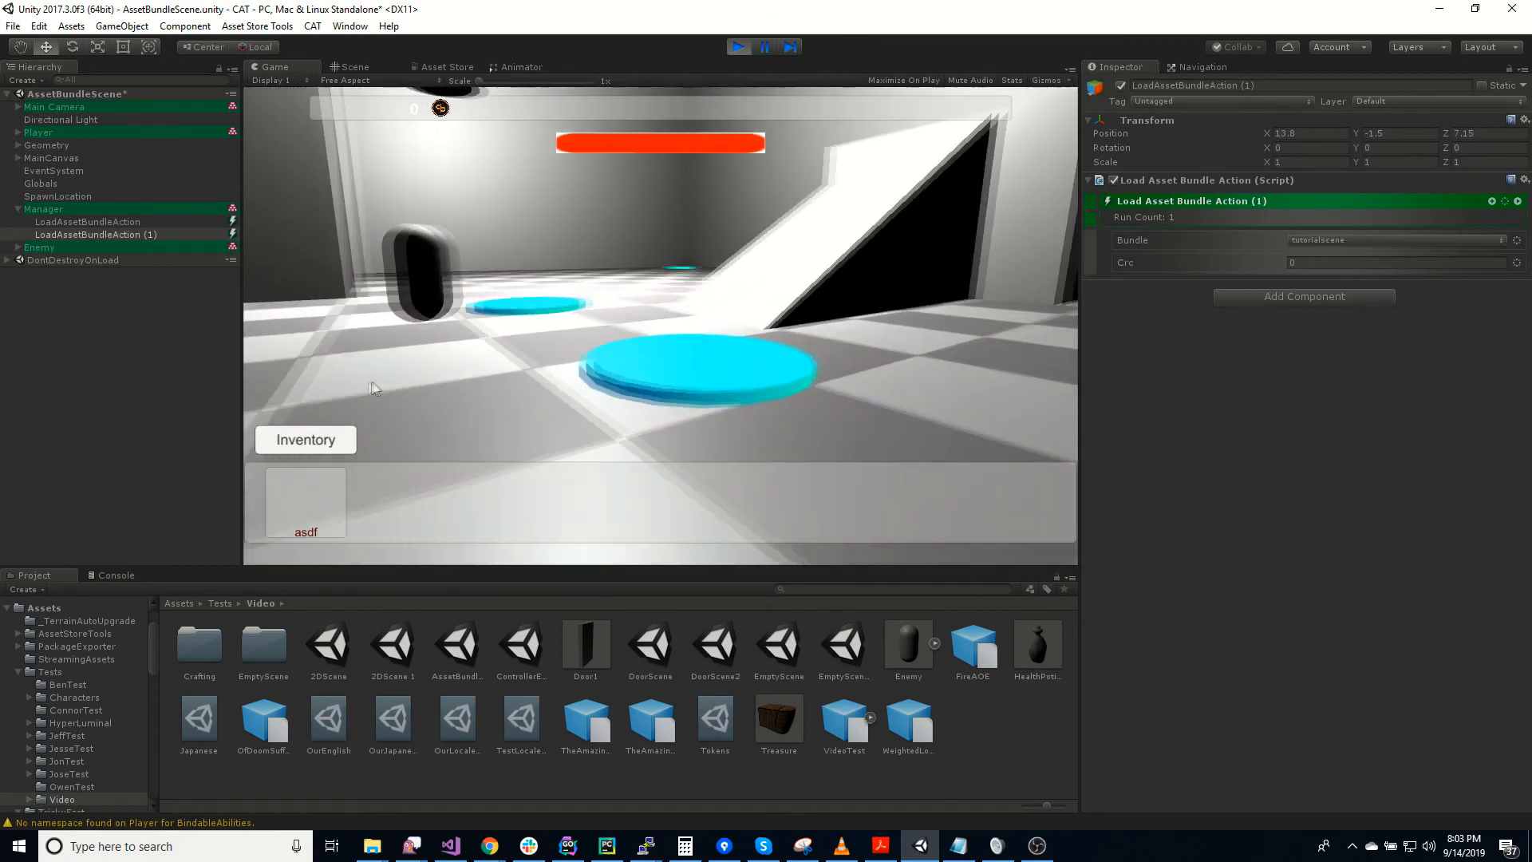
{"action": "key", "text": "w"}
{"action": "right_click_drag", "start_coordinate": [558, 319], "coordinate": [1340, 335]}
{"action": "right_click_drag", "start_coordinate": [670, 387], "coordinate": [1197, 351]}
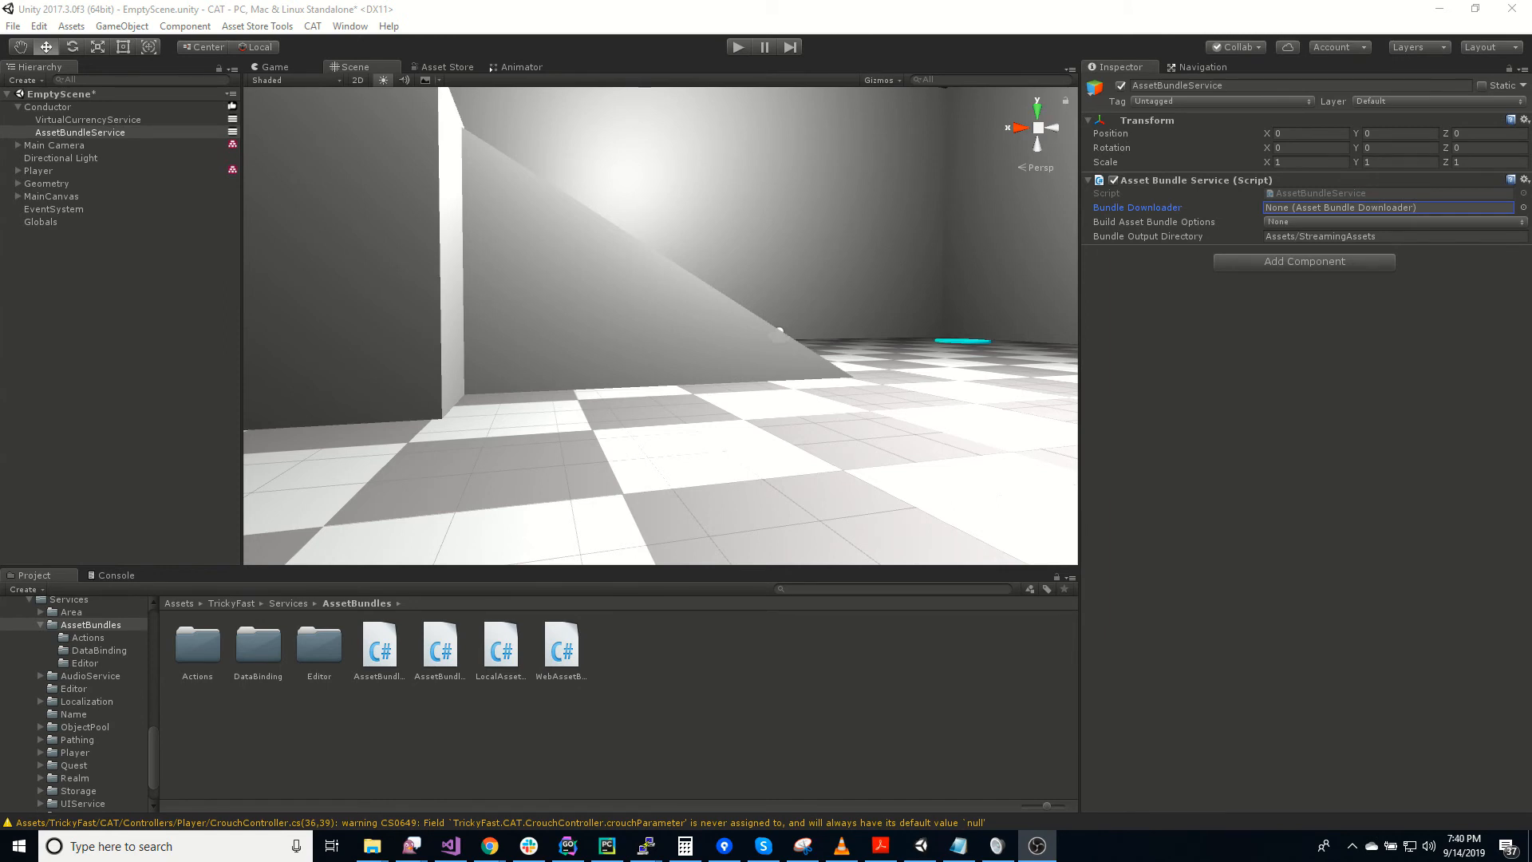
Step: Delete the existing AssetBundleService and create a new Asset Bundle Service under the Conductor
{"action": "key", "text": "Delete"}
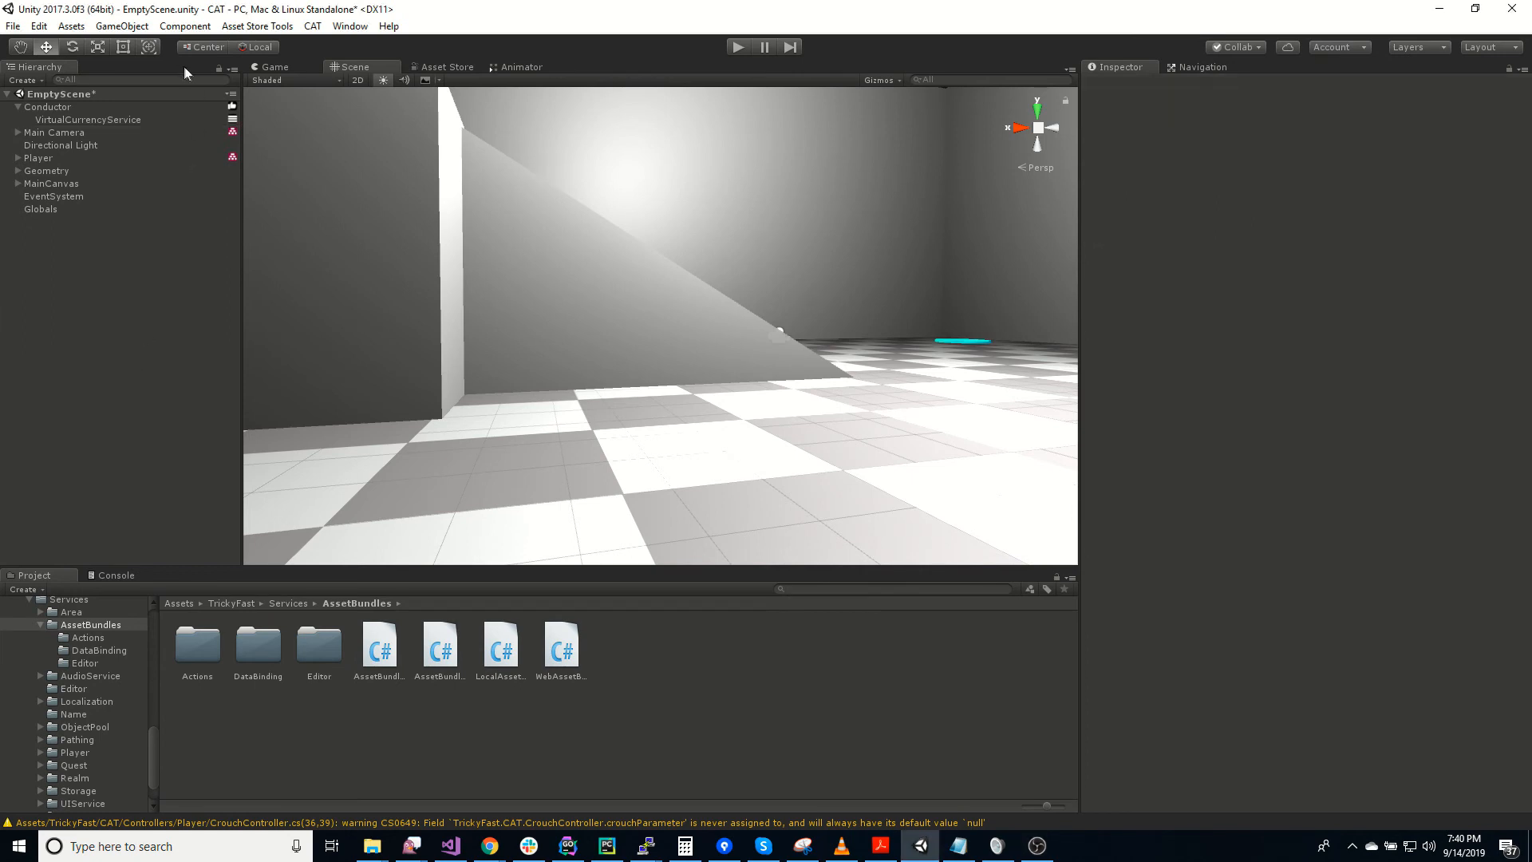
{"action": "left_click", "coordinate": [308, 29]}
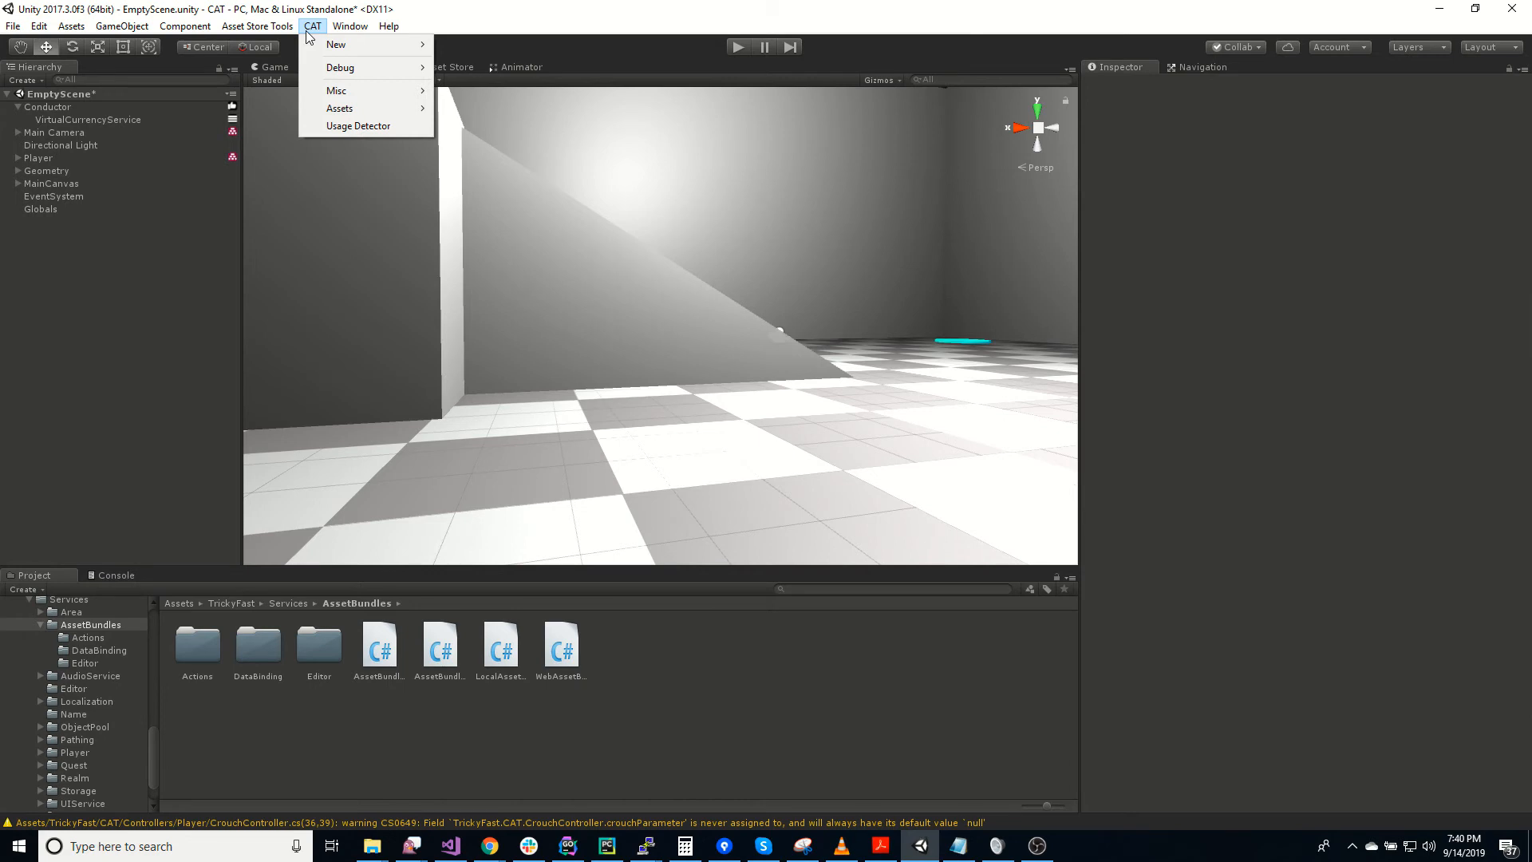
{"action": "mouse_move", "coordinate": [343, 45]}
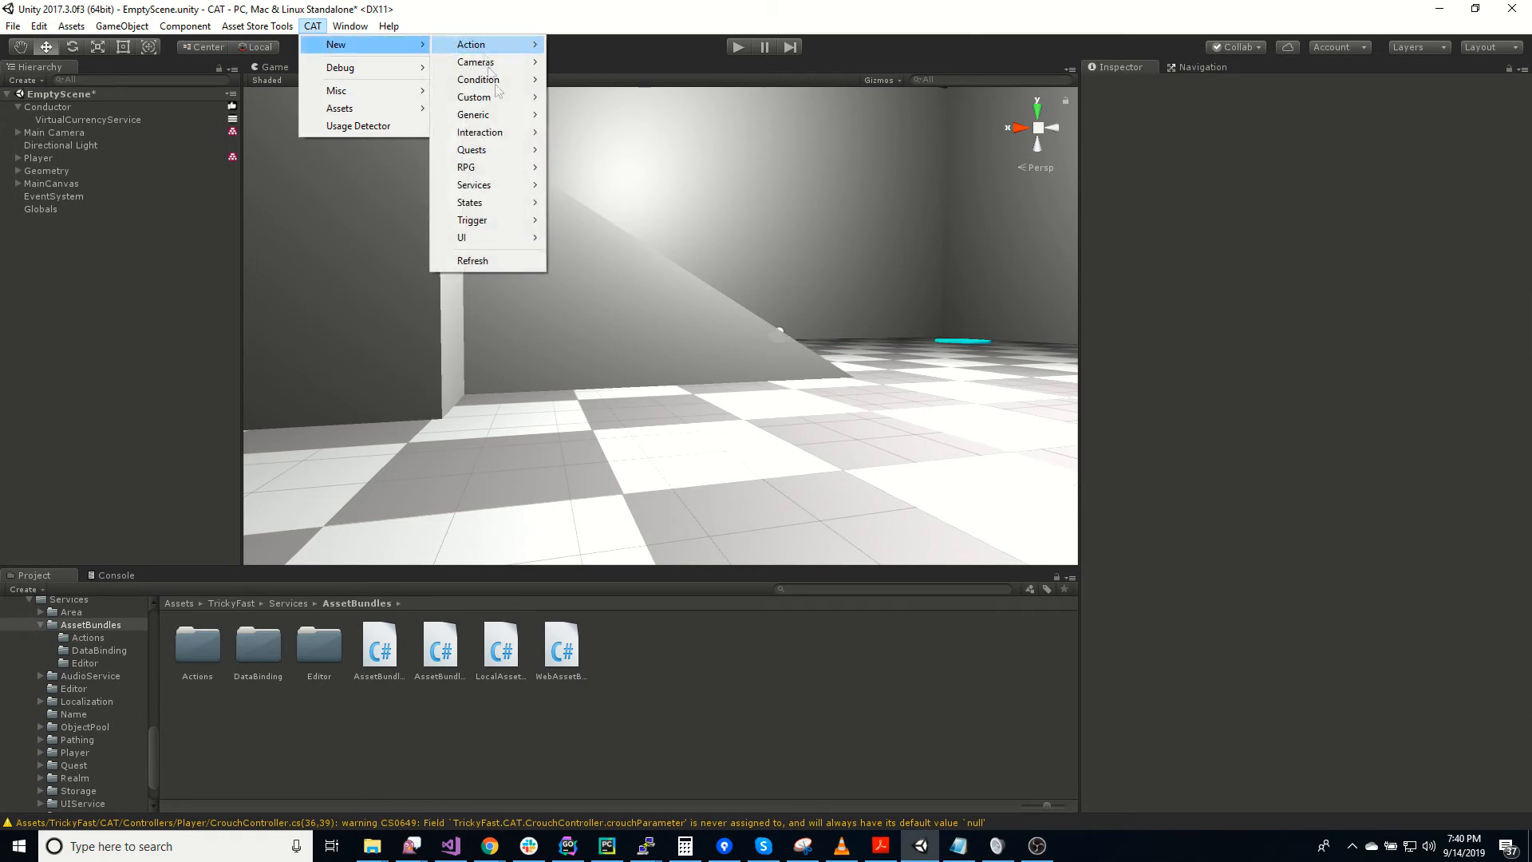
{"action": "mouse_move", "coordinate": [515, 187]}
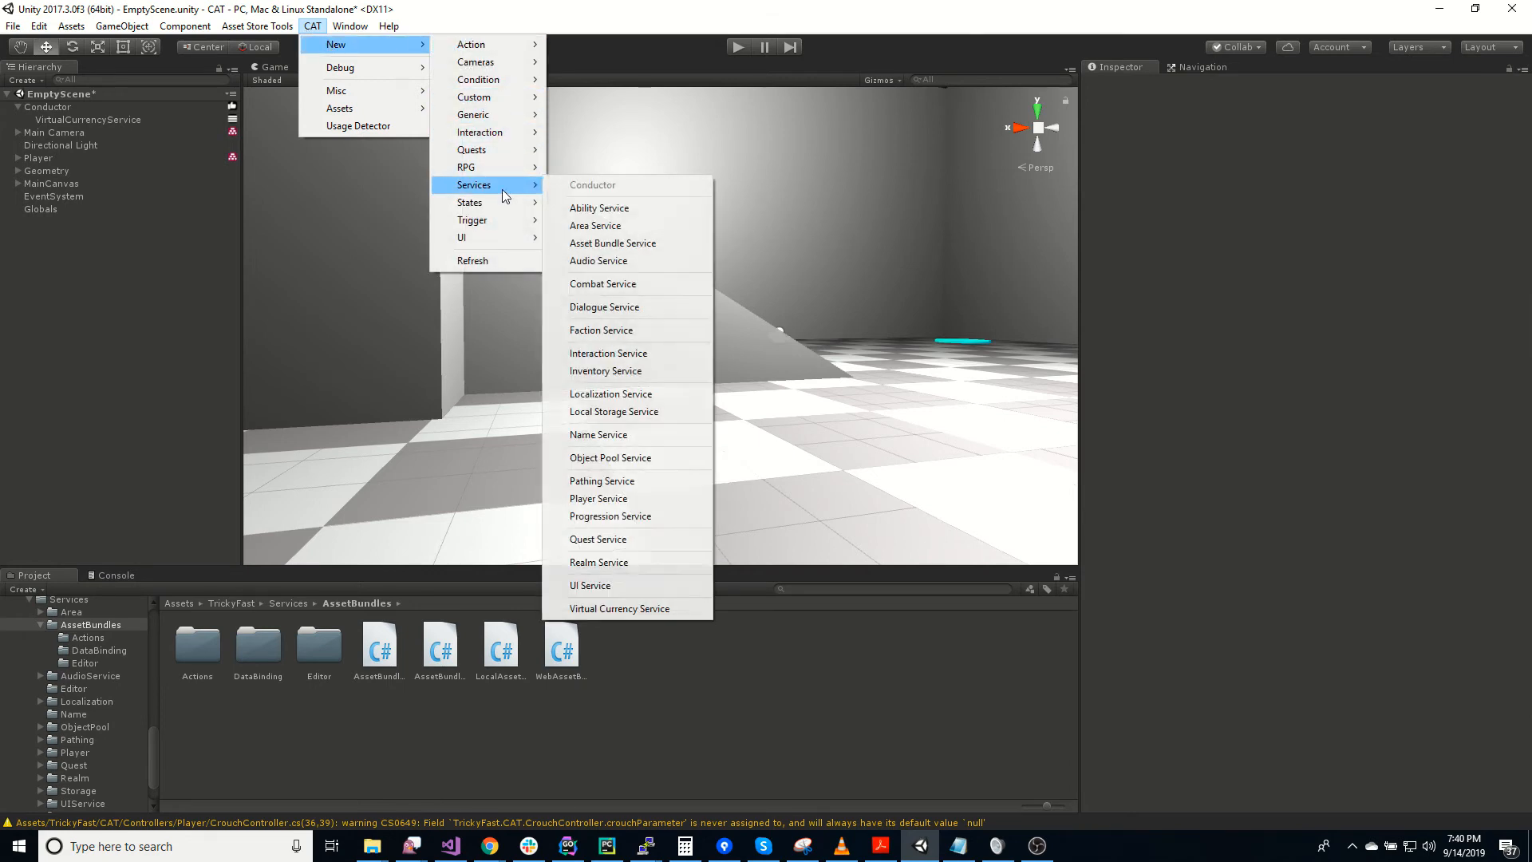
{"action": "left_click", "coordinate": [652, 246]}
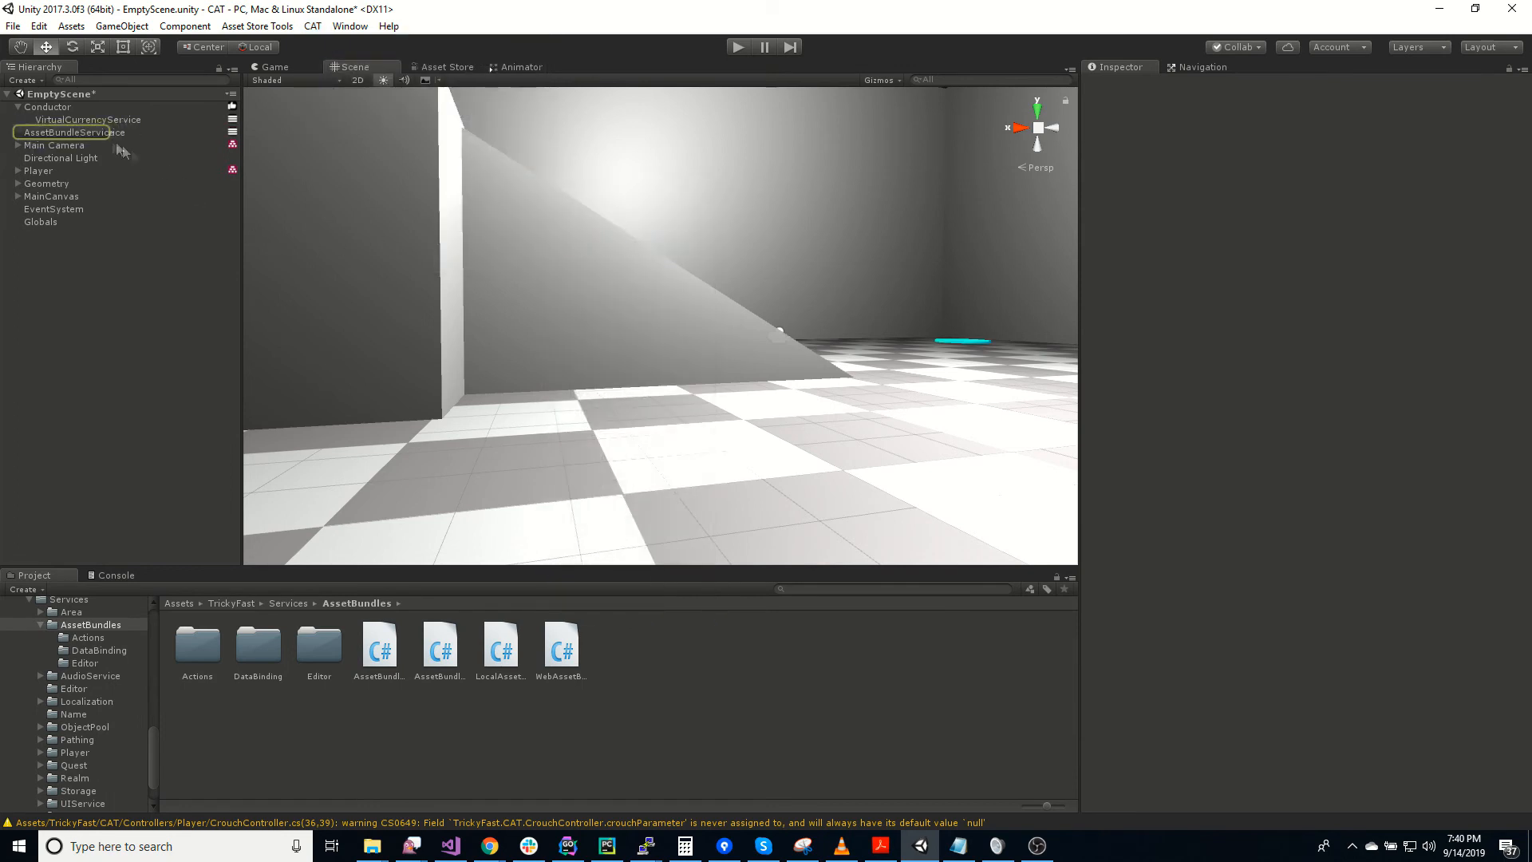
Step: Assign LocalBundleDownloader as the Bundle Downloader of the AssetBundleService
{"action": "left_click", "coordinate": [112, 134]}
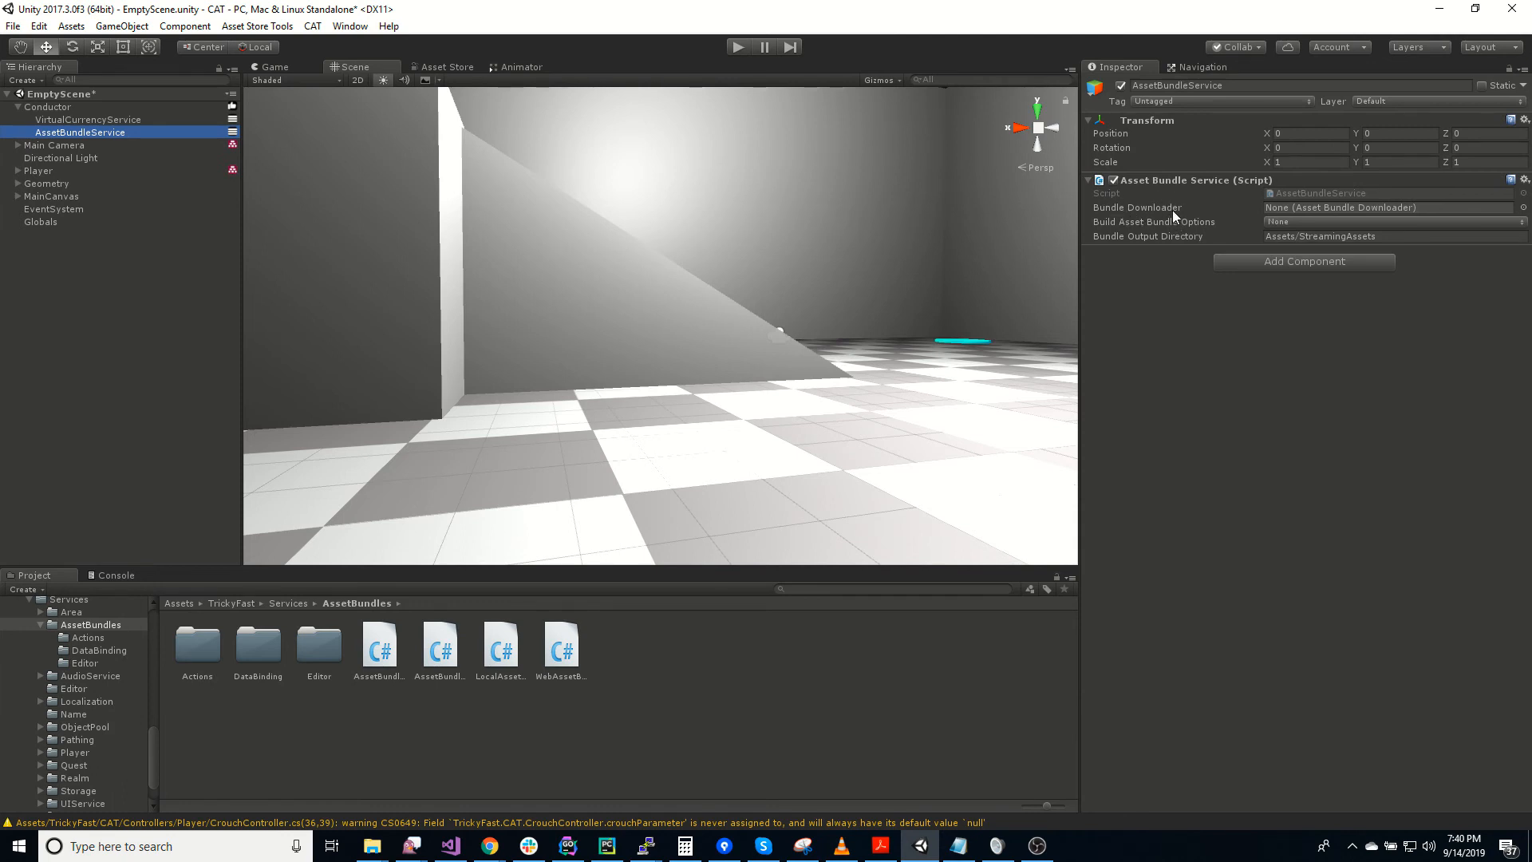
{"action": "left_click", "coordinate": [1522, 207]}
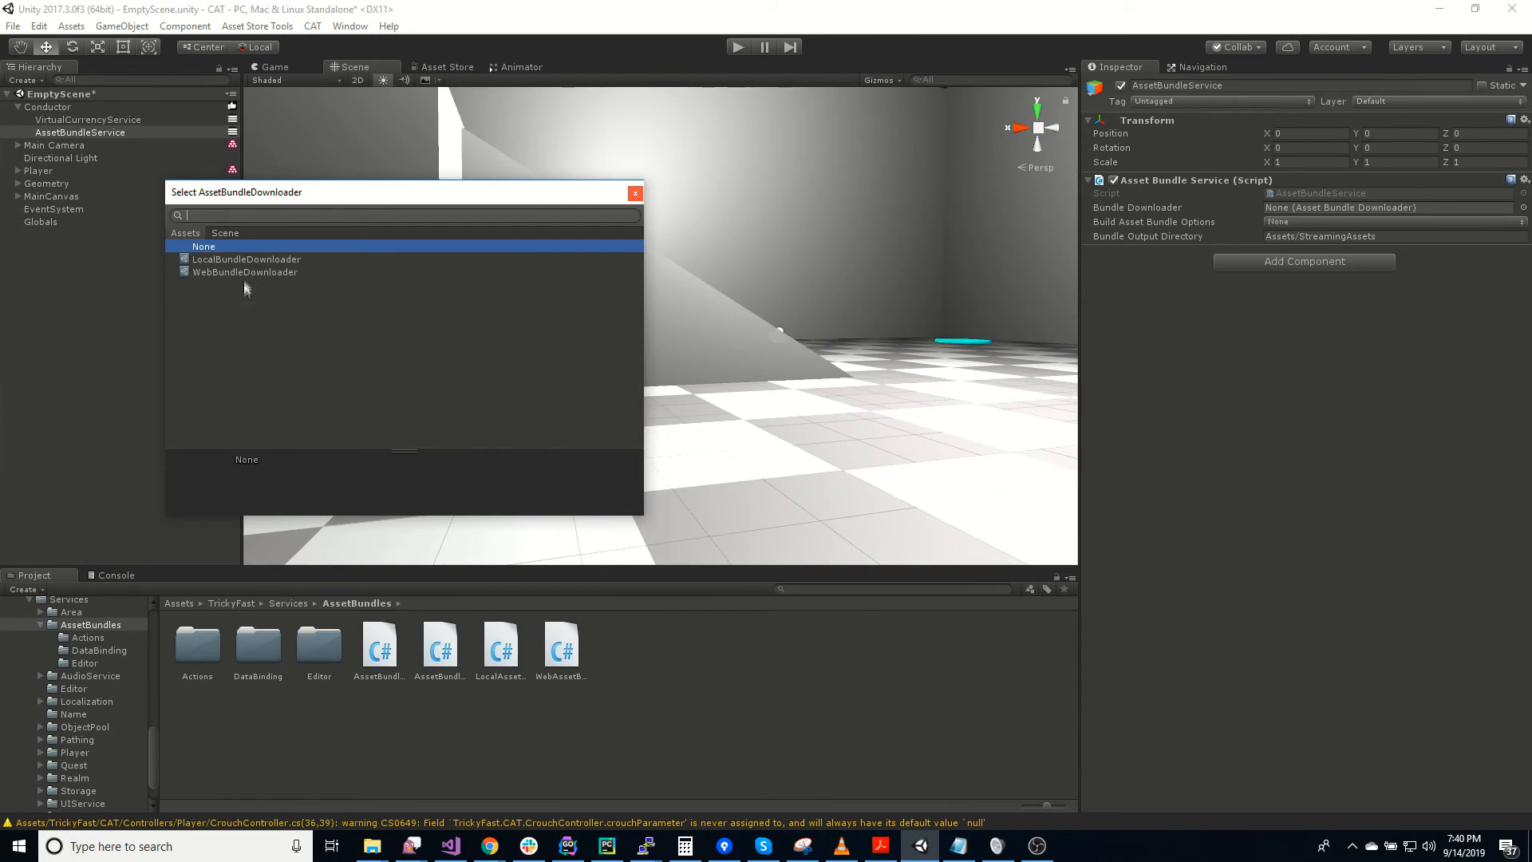
{"action": "left_click", "coordinate": [255, 261]}
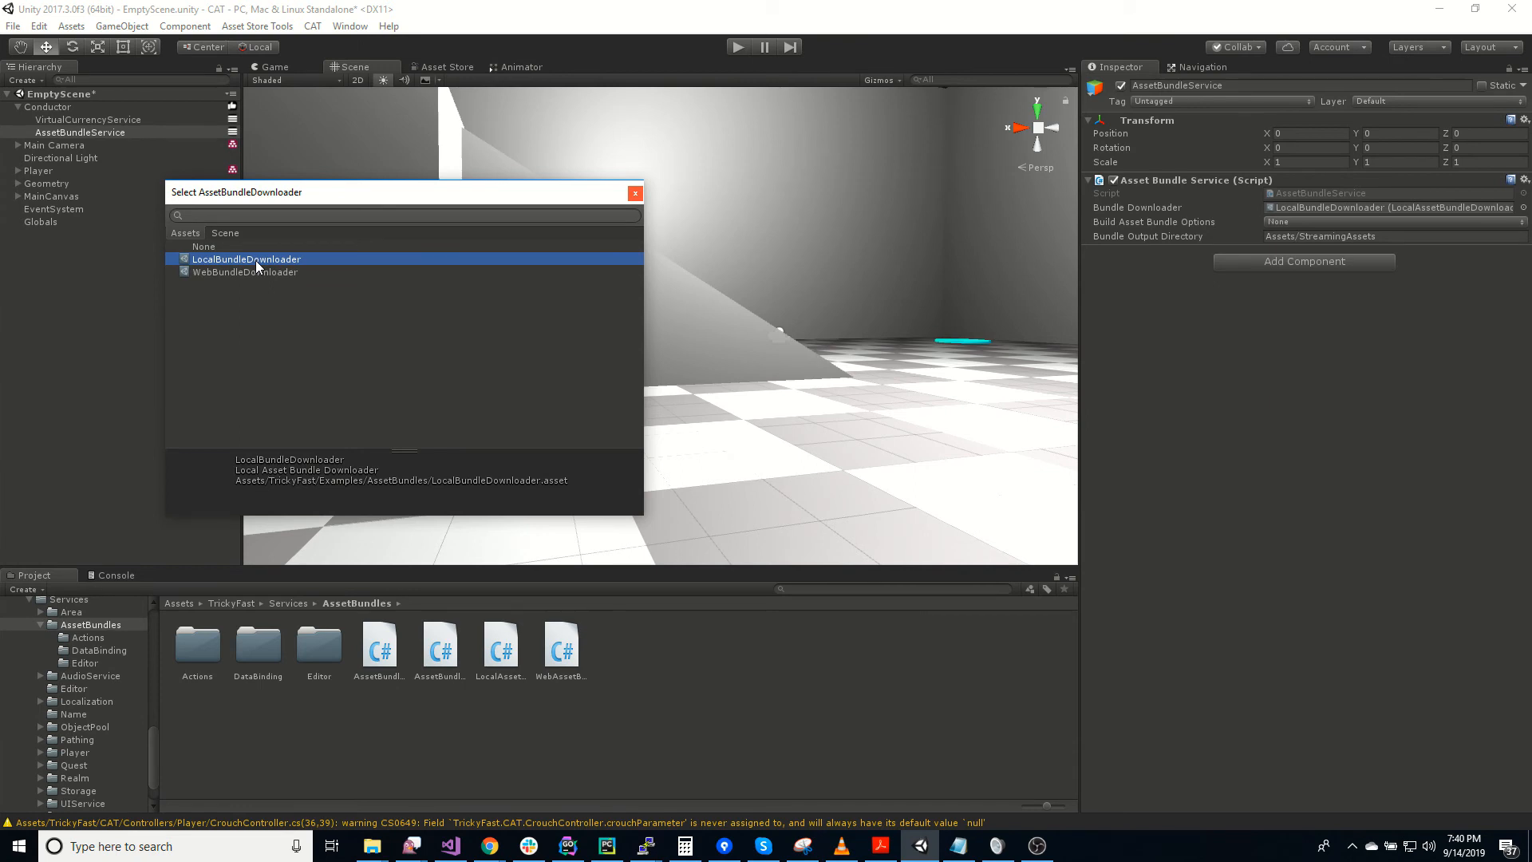
{"action": "double_click", "coordinate": [255, 260]}
Step: Examine the LocalBundleDownloader asset's Base Path and the WebBundleDownloader asset's Base URL setting
{"action": "left_click", "coordinate": [1294, 209]}
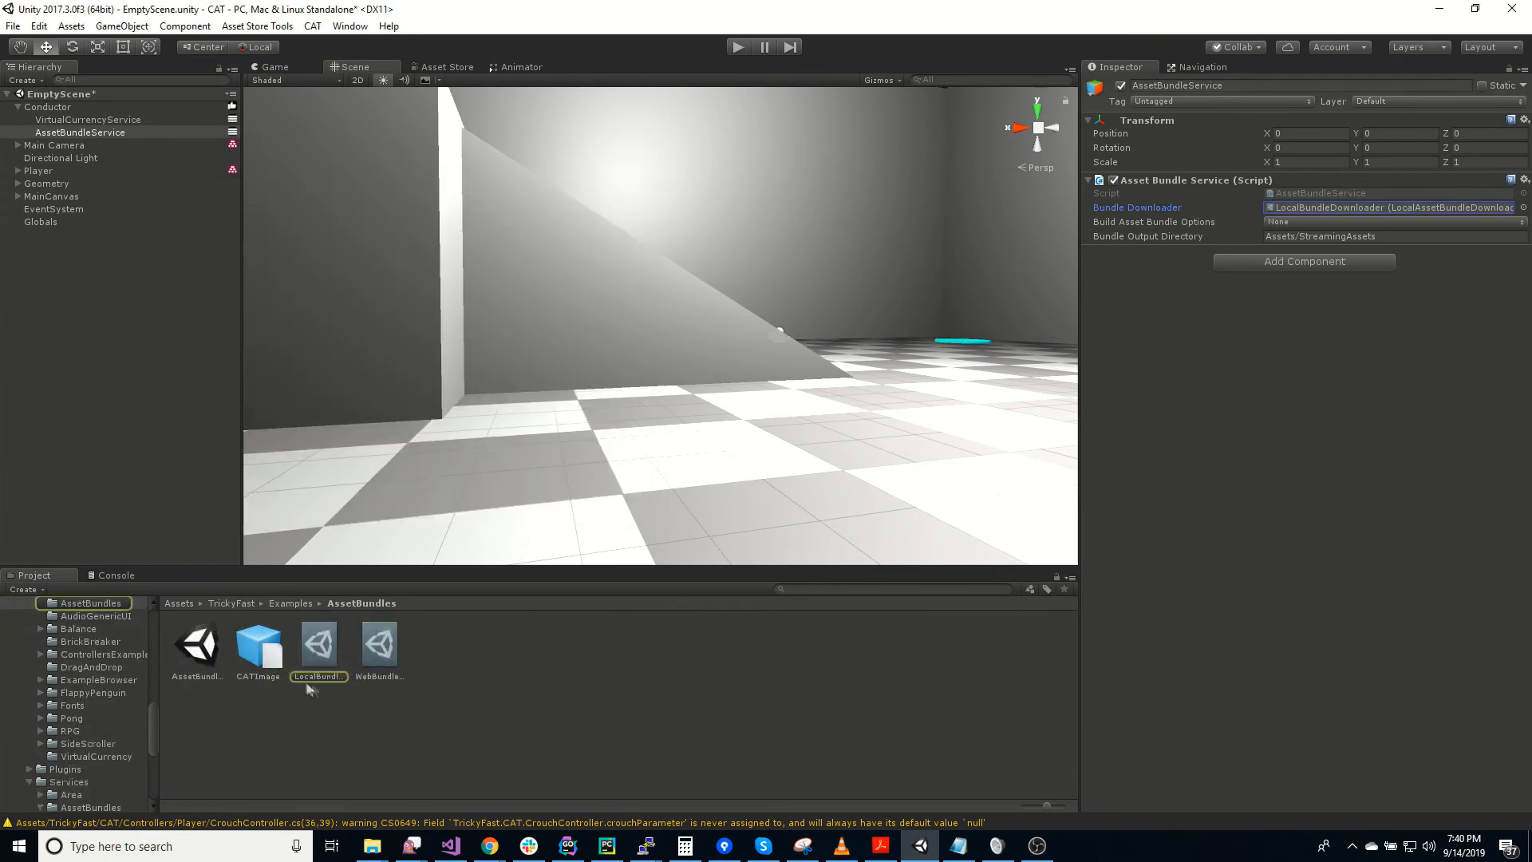
{"action": "double_click", "coordinate": [1294, 208]}
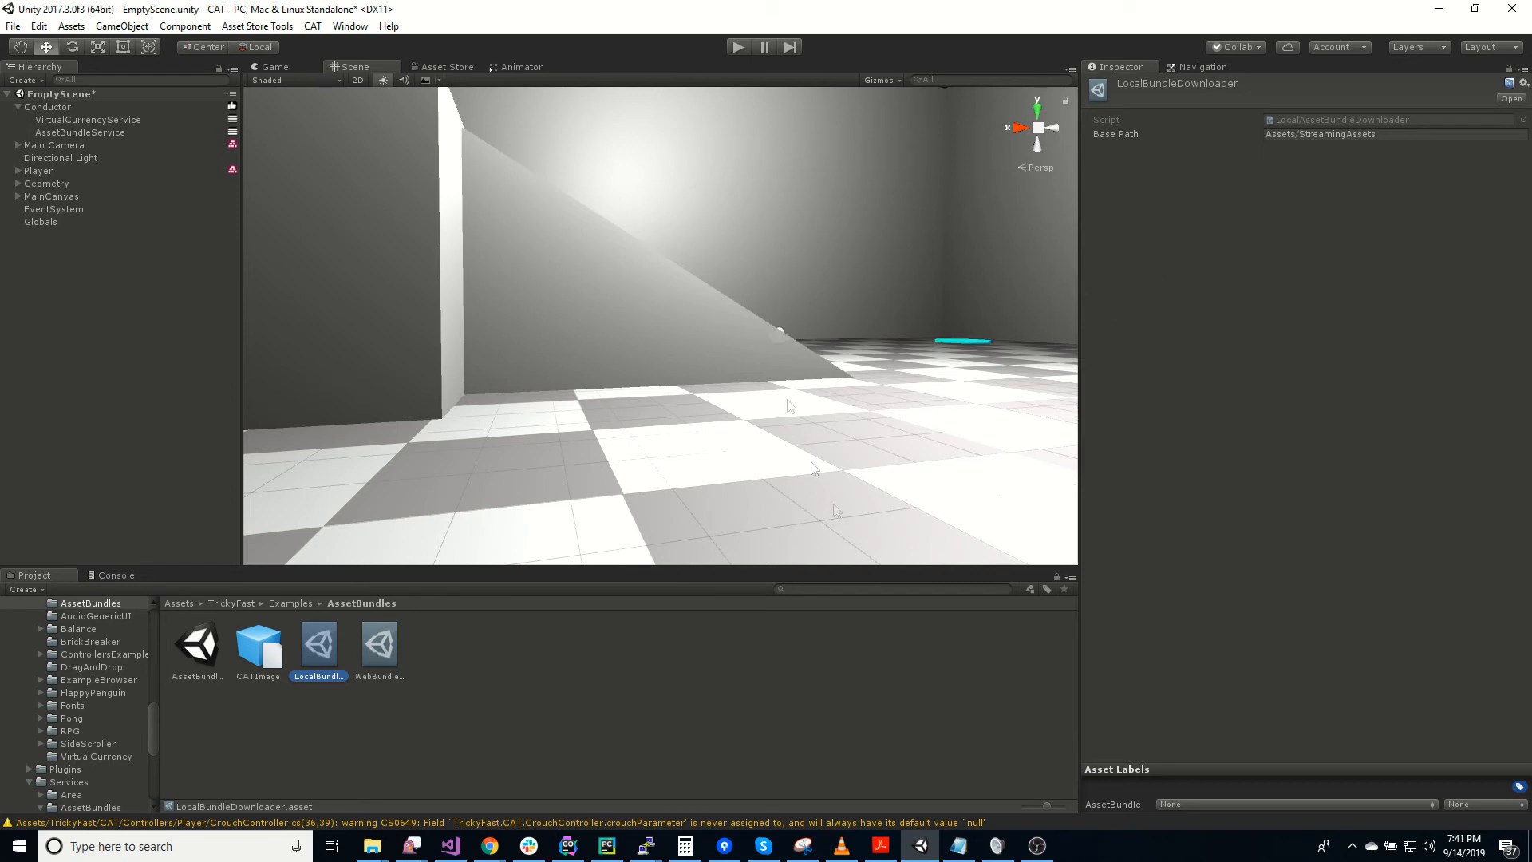
{"action": "left_click", "coordinate": [80, 134]}
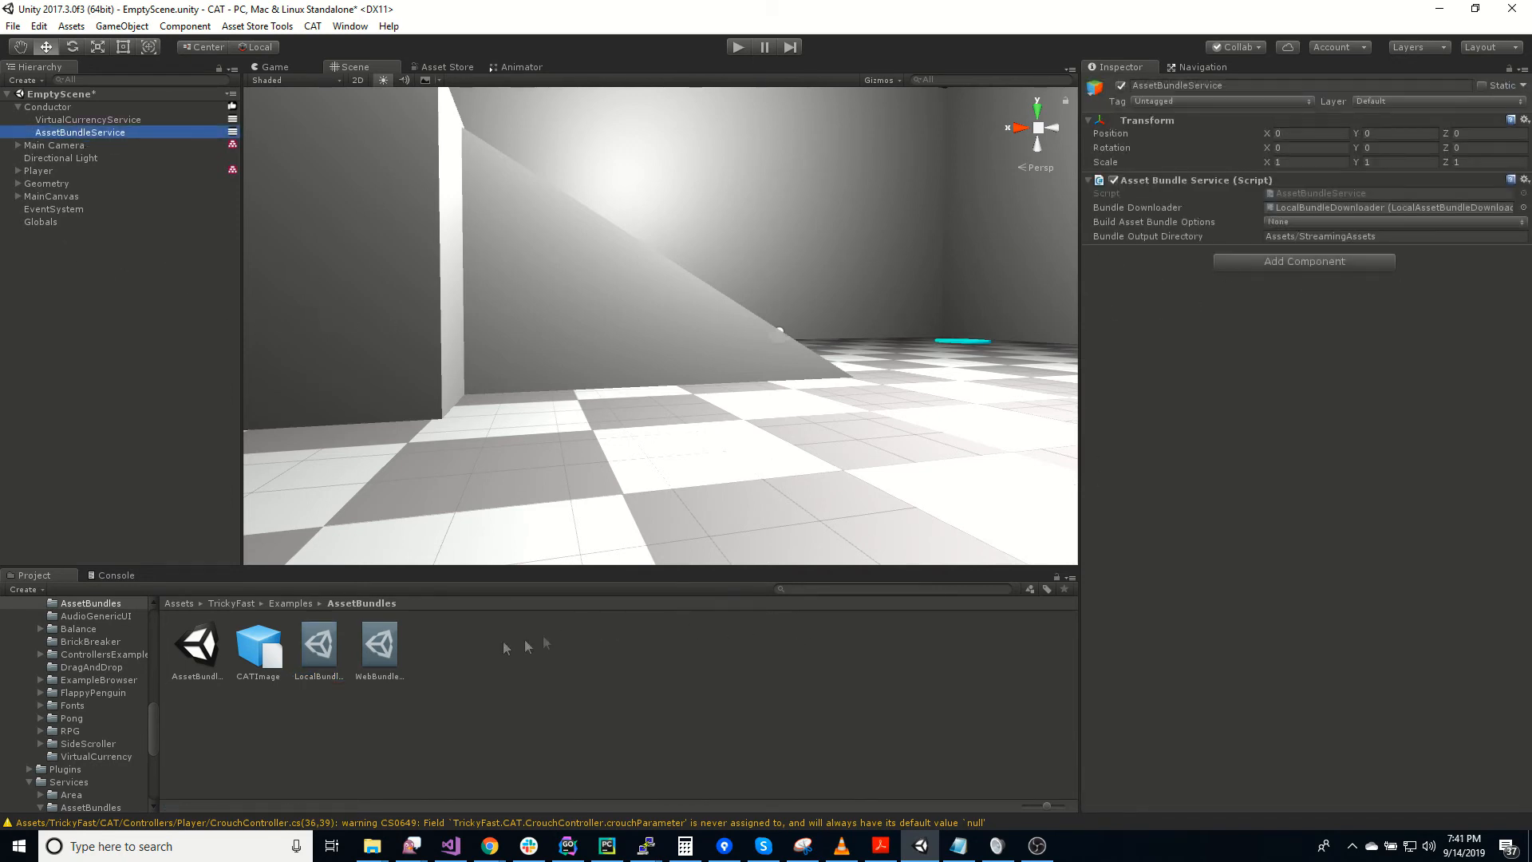
{"action": "left_click", "coordinate": [383, 653]}
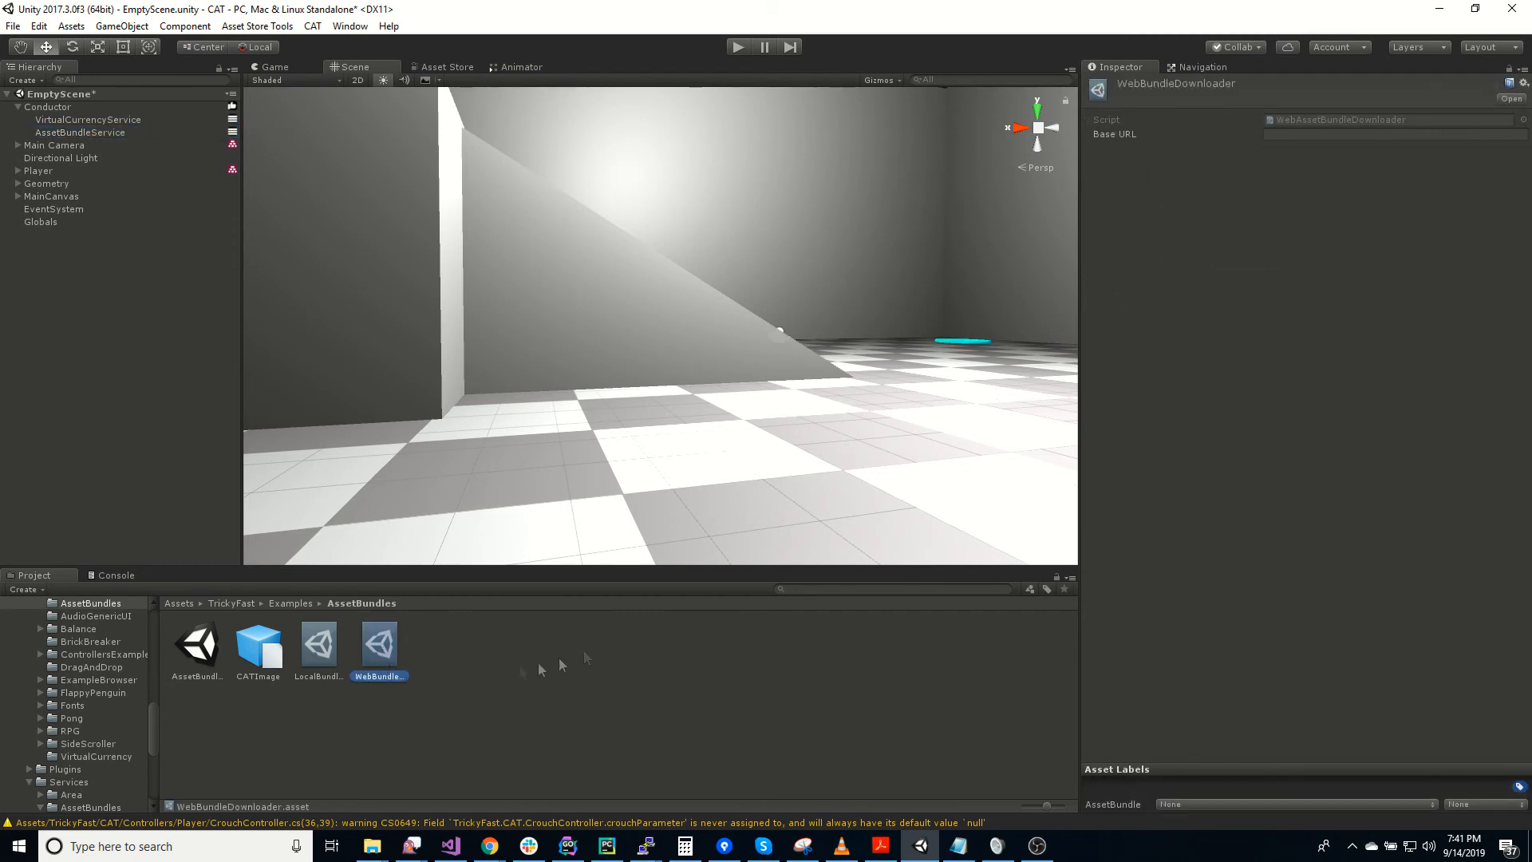
{"action": "left_click", "coordinate": [1291, 134]}
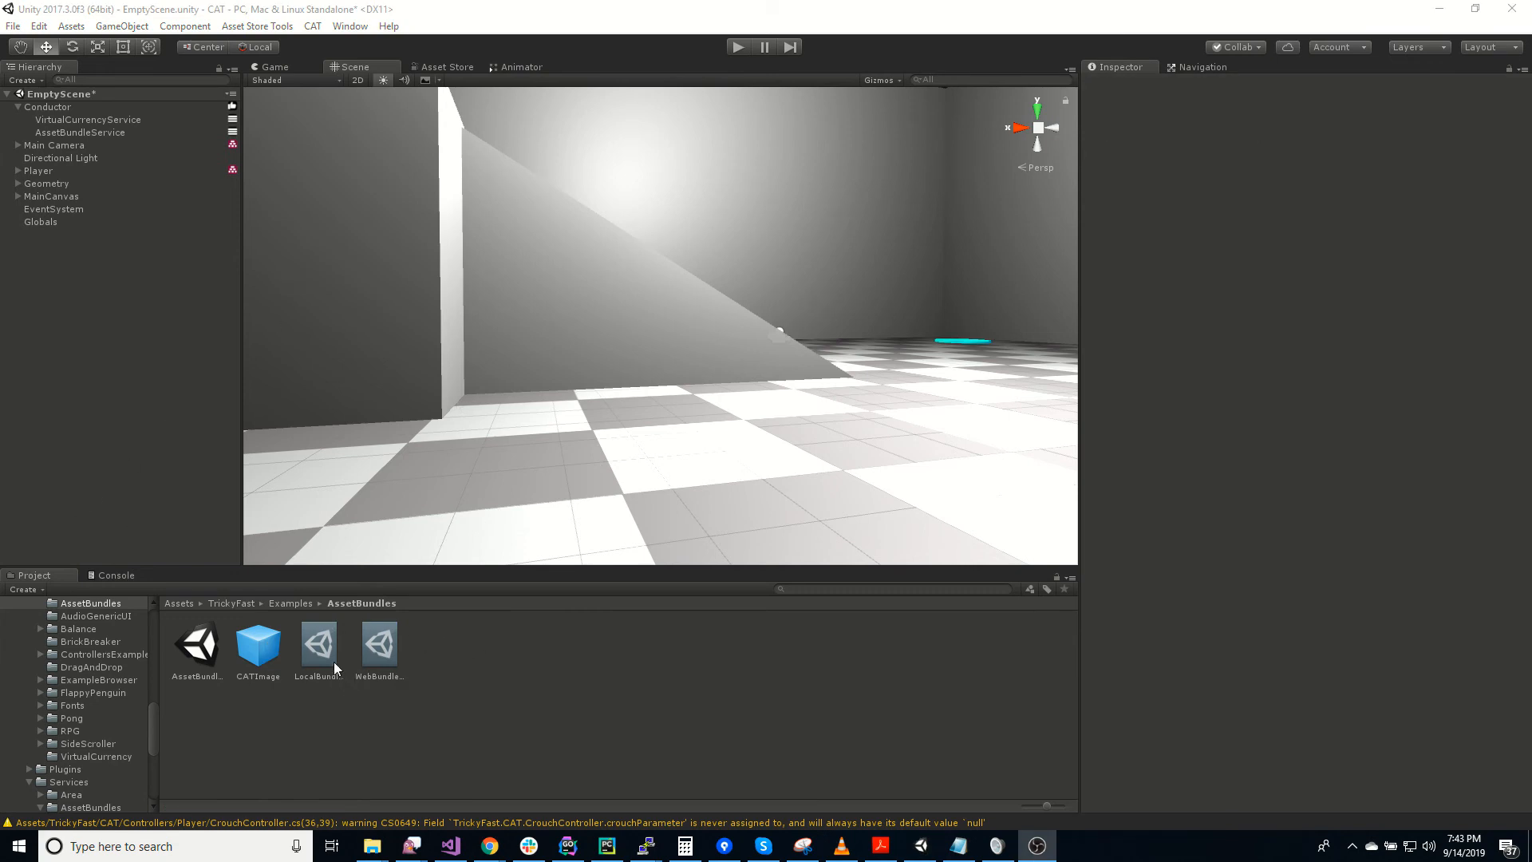
{"action": "left_click", "coordinate": [329, 652]}
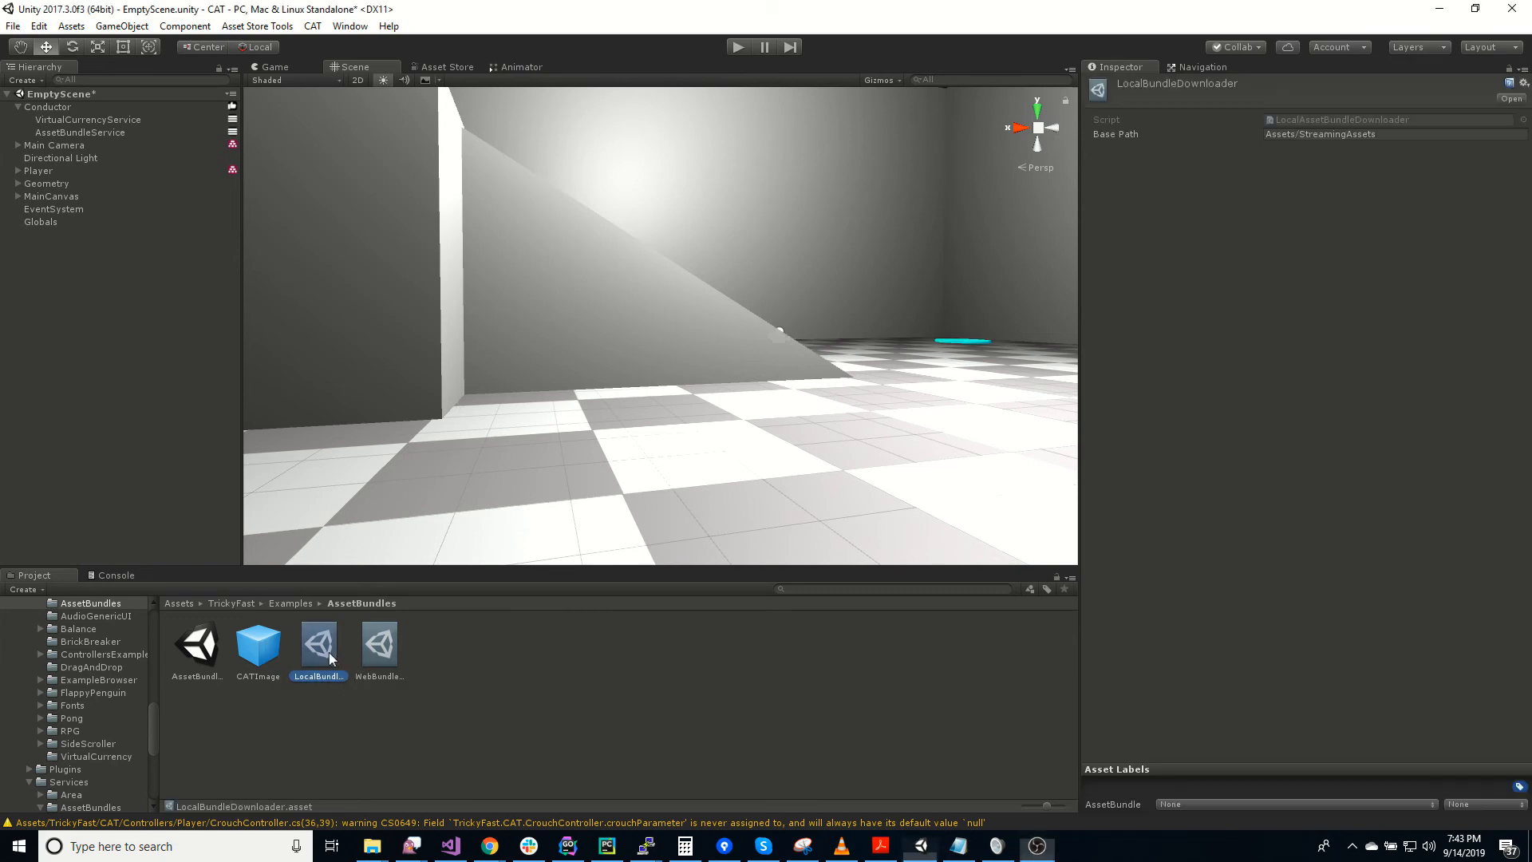
{"action": "left_click", "coordinate": [386, 648]}
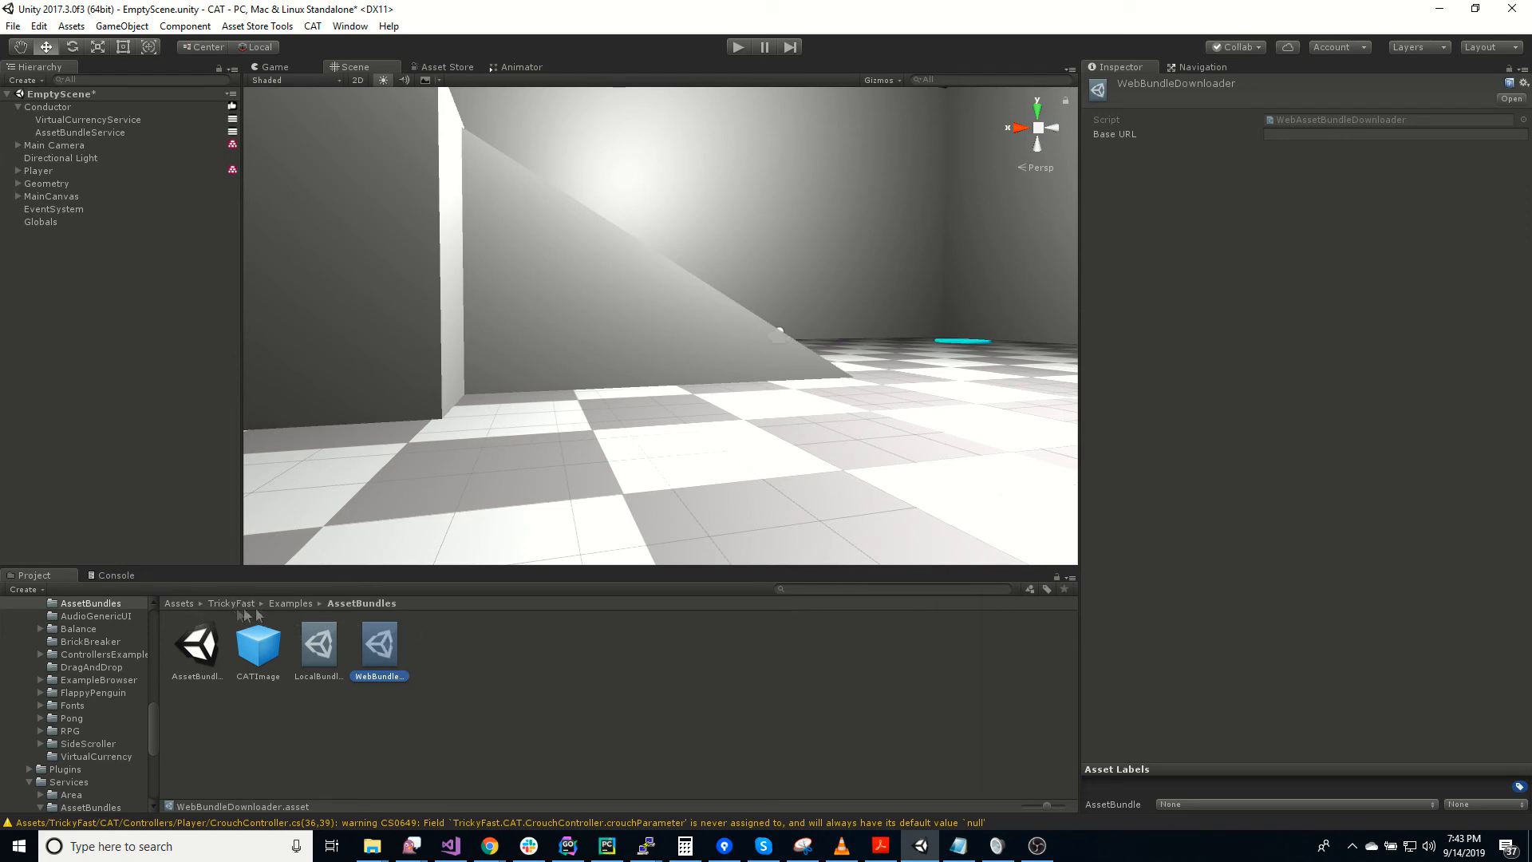
Step: Open the AssetBundles example scene without saving EmptyScene, and inspect the AssetBundleService under its Conductor
{"action": "double_click", "coordinate": [197, 646]}
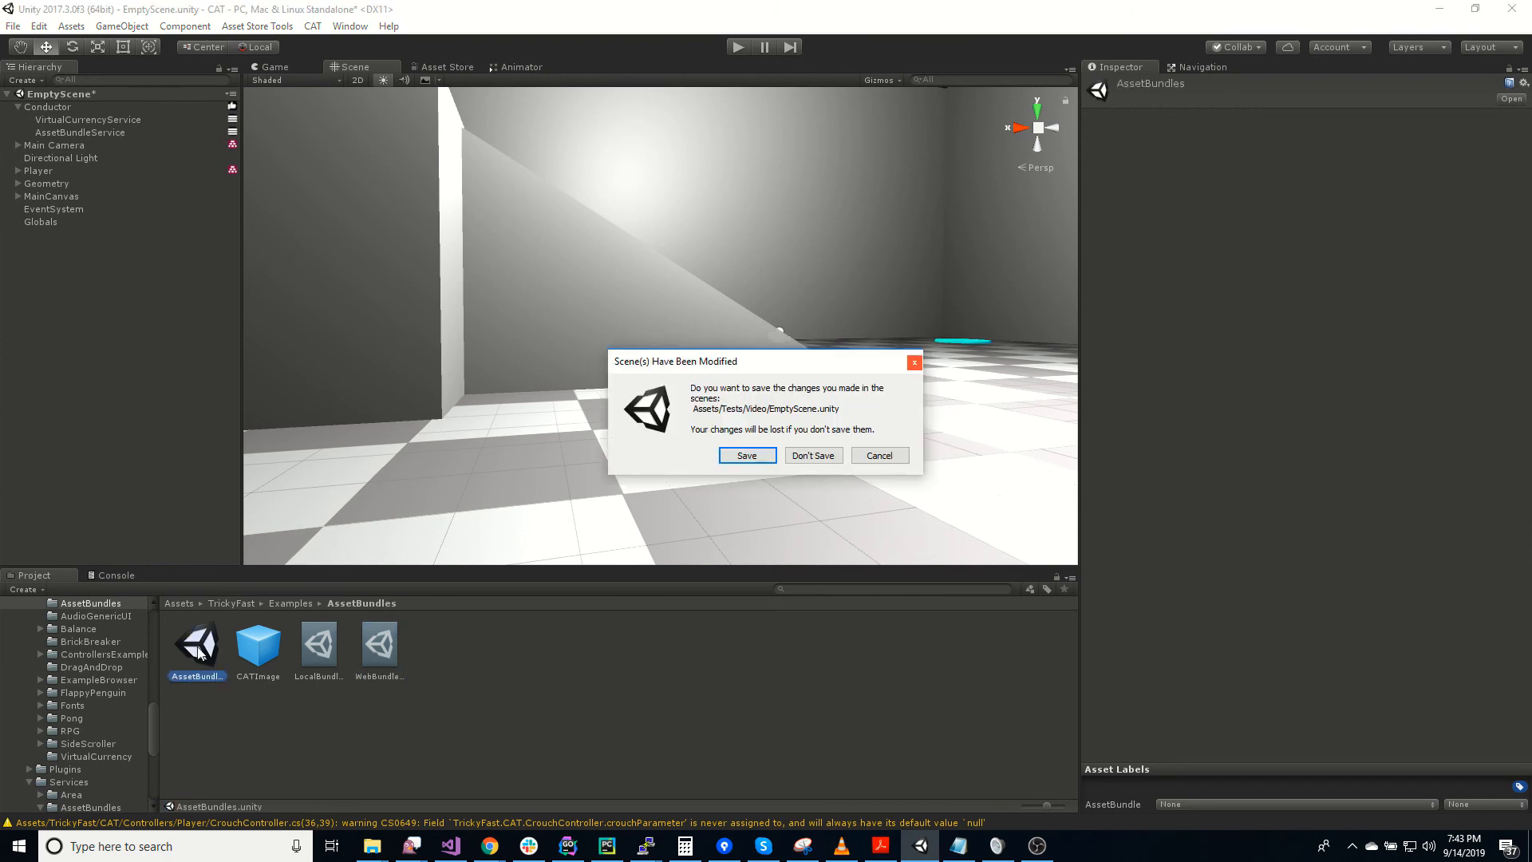
{"action": "left_click", "coordinate": [811, 451]}
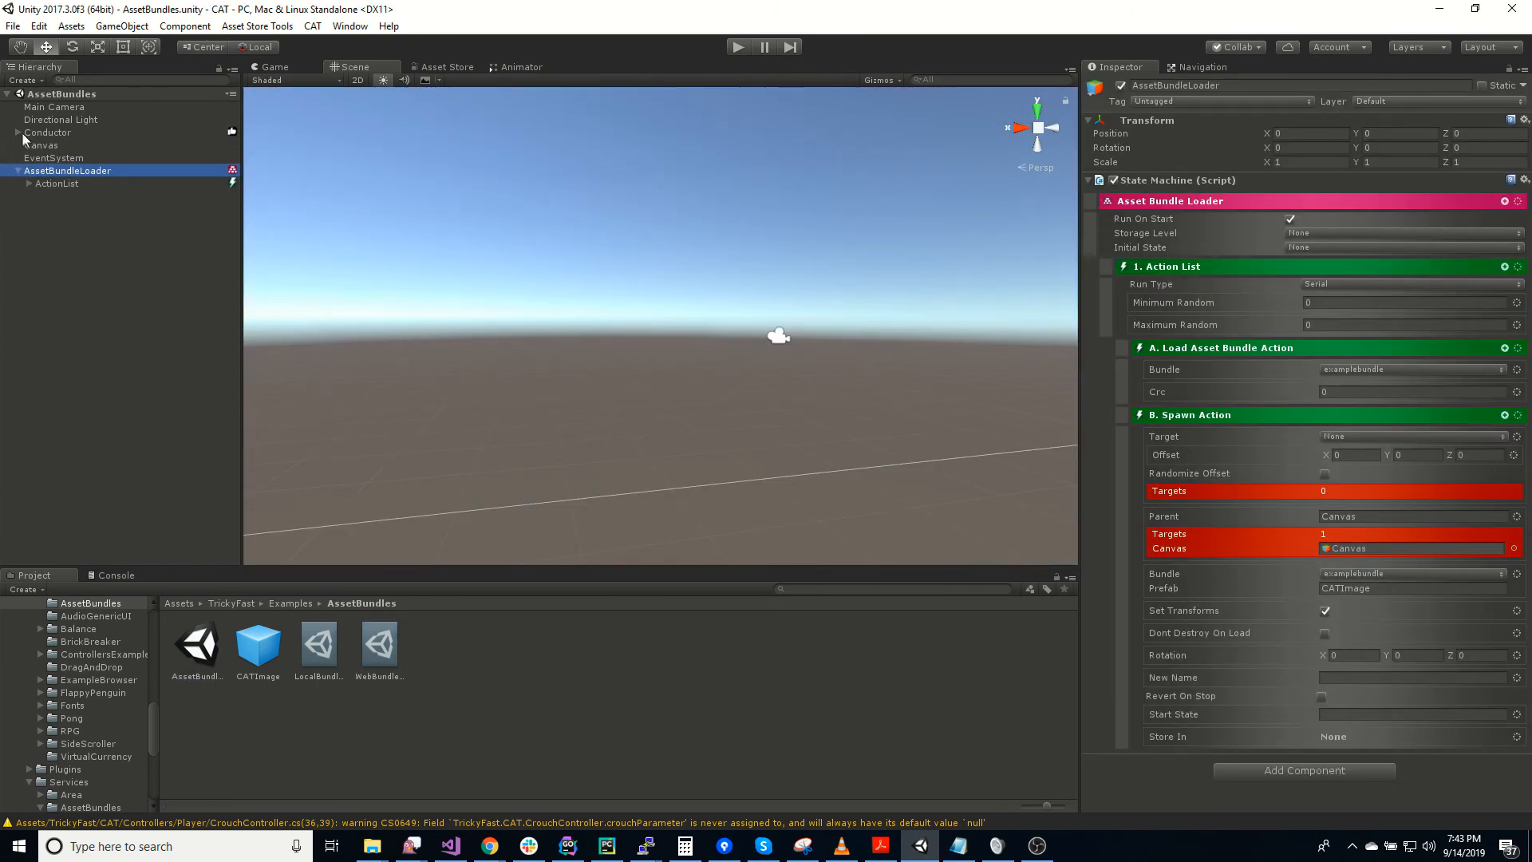
{"action": "left_click", "coordinate": [22, 133]}
{"action": "left_click", "coordinate": [73, 145]}
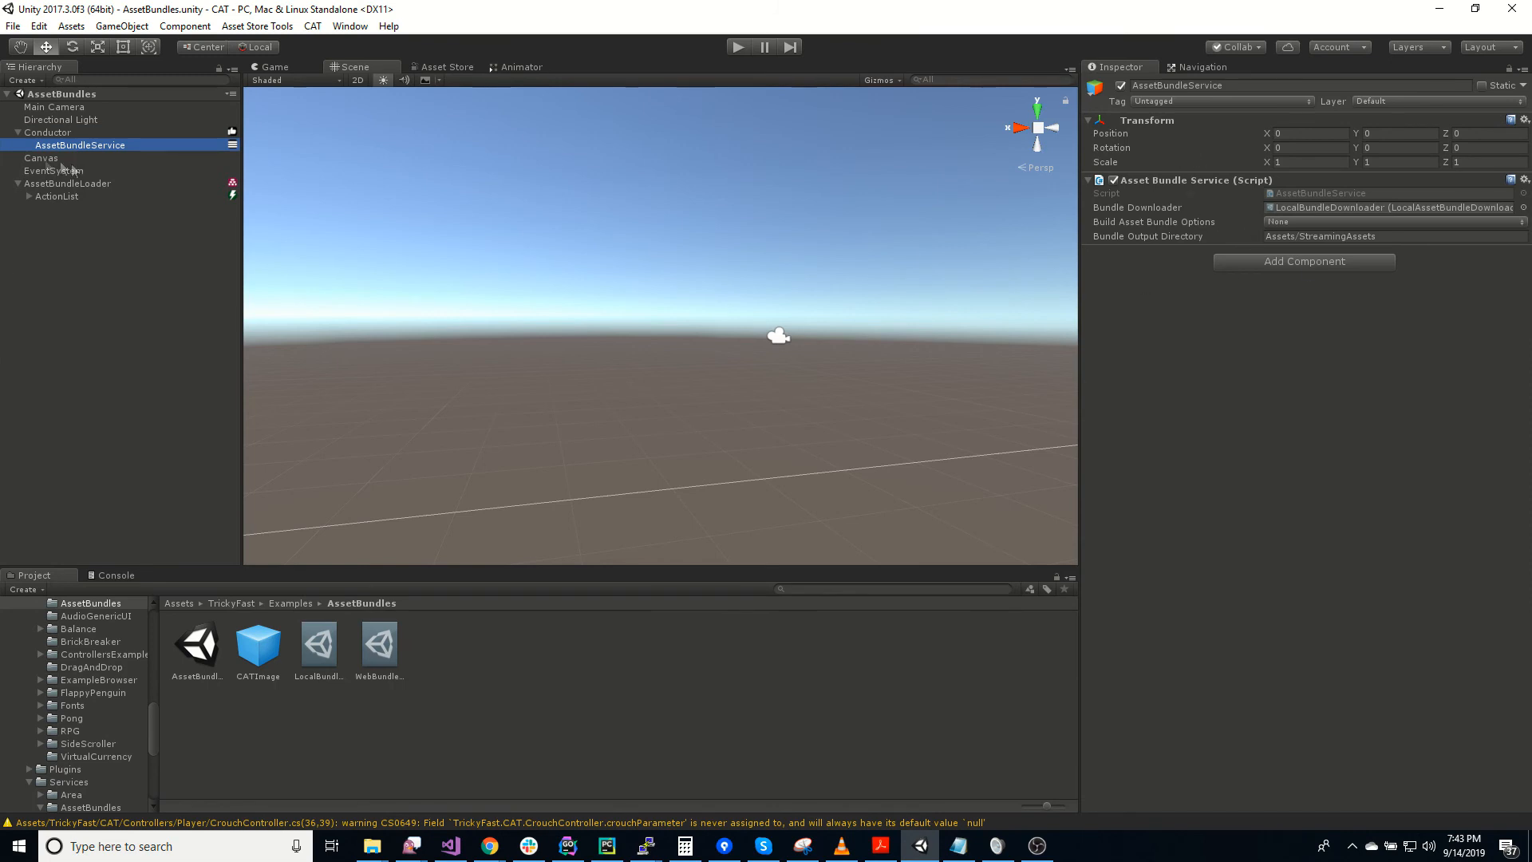
Step: Examine the AssetBundleLoader state machine, its ActionList, and the LoadAssetBundleAction and SpawnAction inside it
{"action": "left_click", "coordinate": [30, 197]}
{"action": "left_click", "coordinate": [50, 185]}
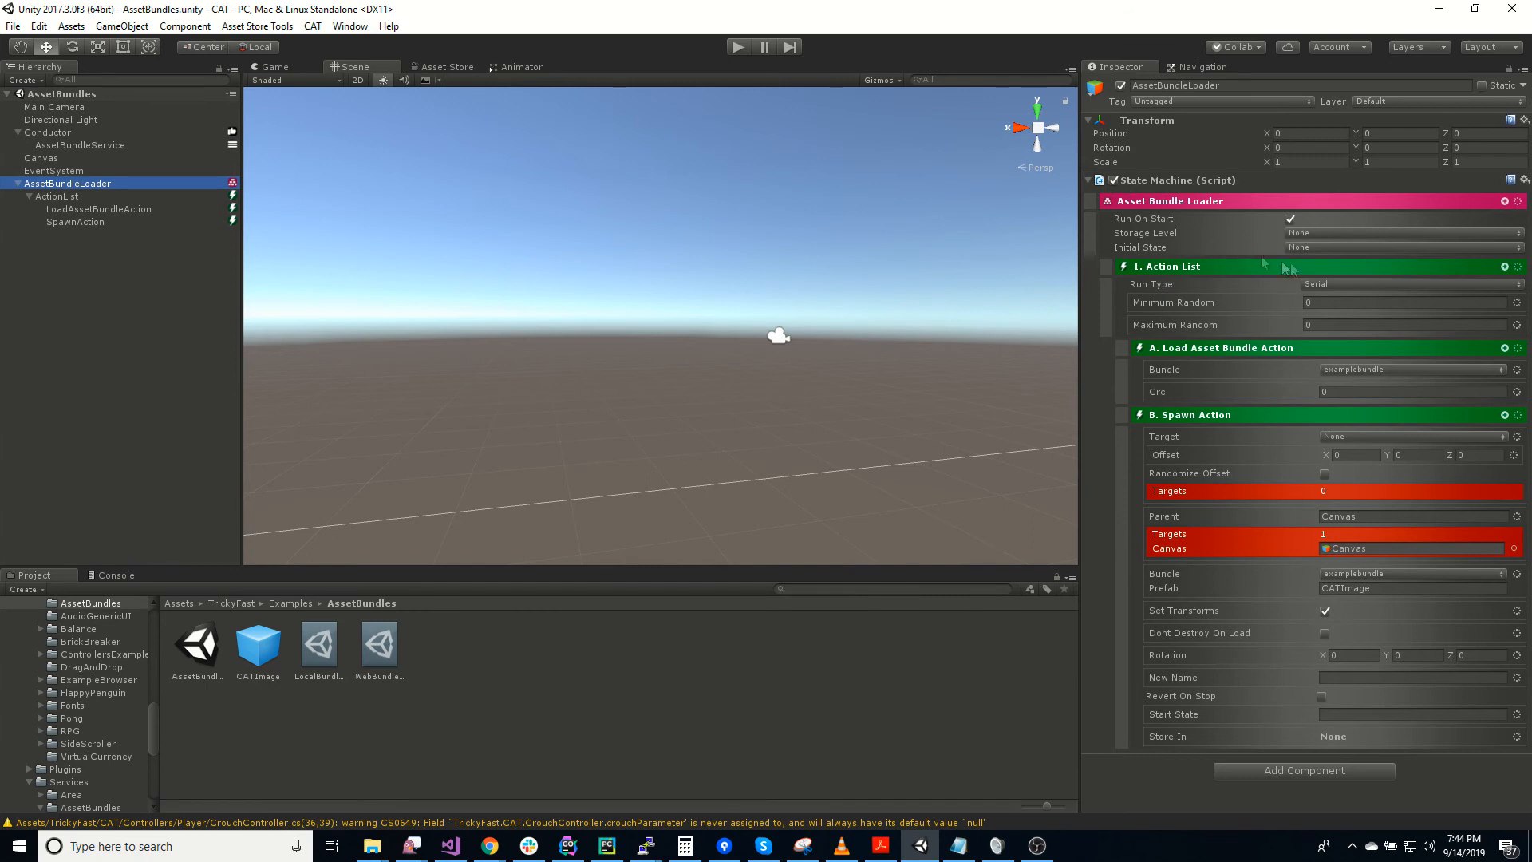
{"action": "left_click", "coordinate": [79, 197]}
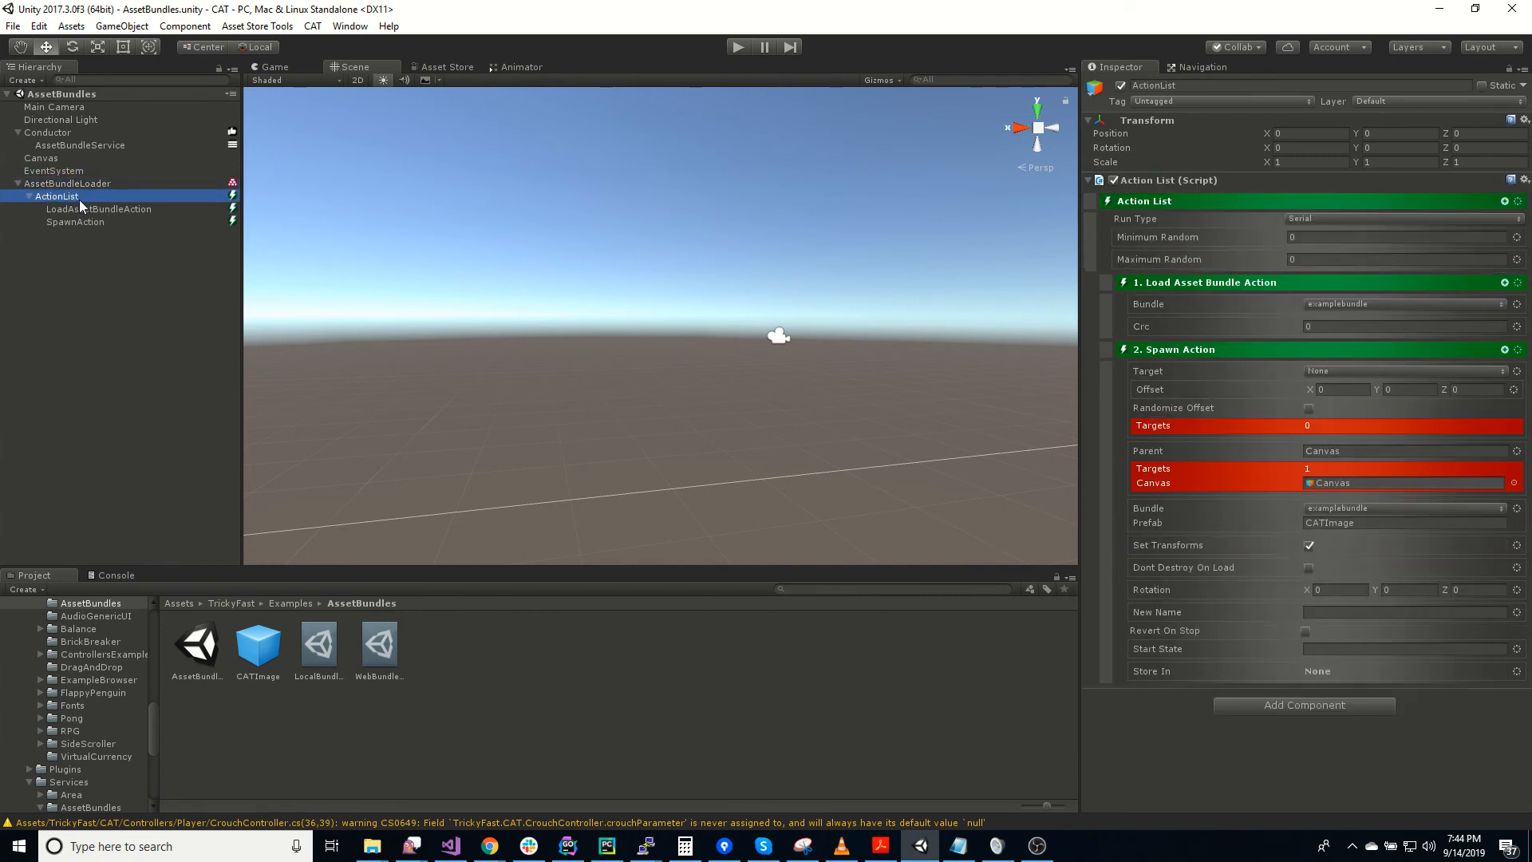
{"action": "left_click", "coordinate": [125, 208]}
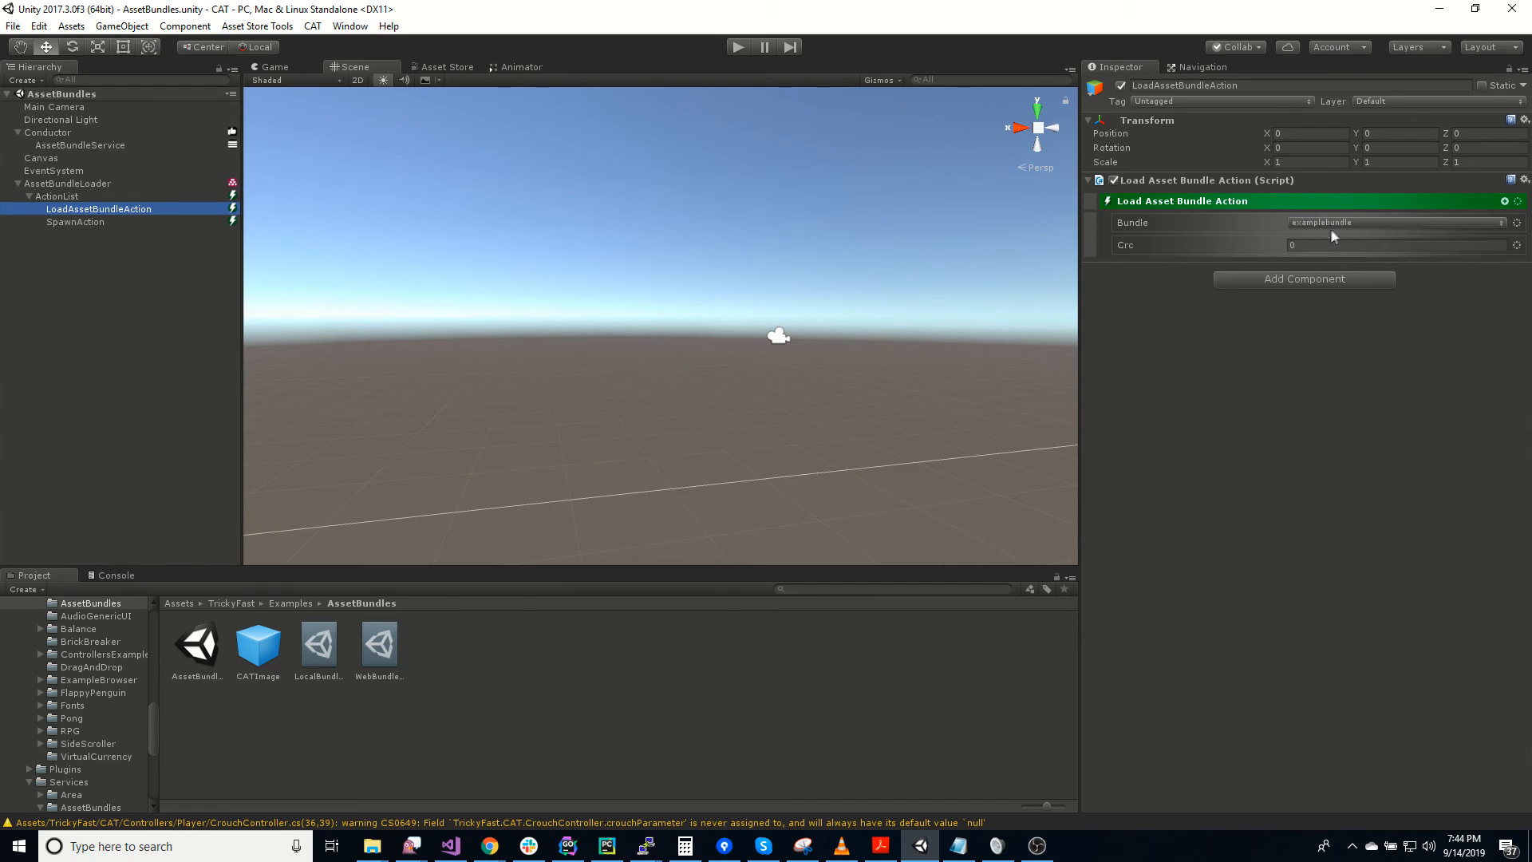
{"action": "left_click", "coordinate": [85, 223]}
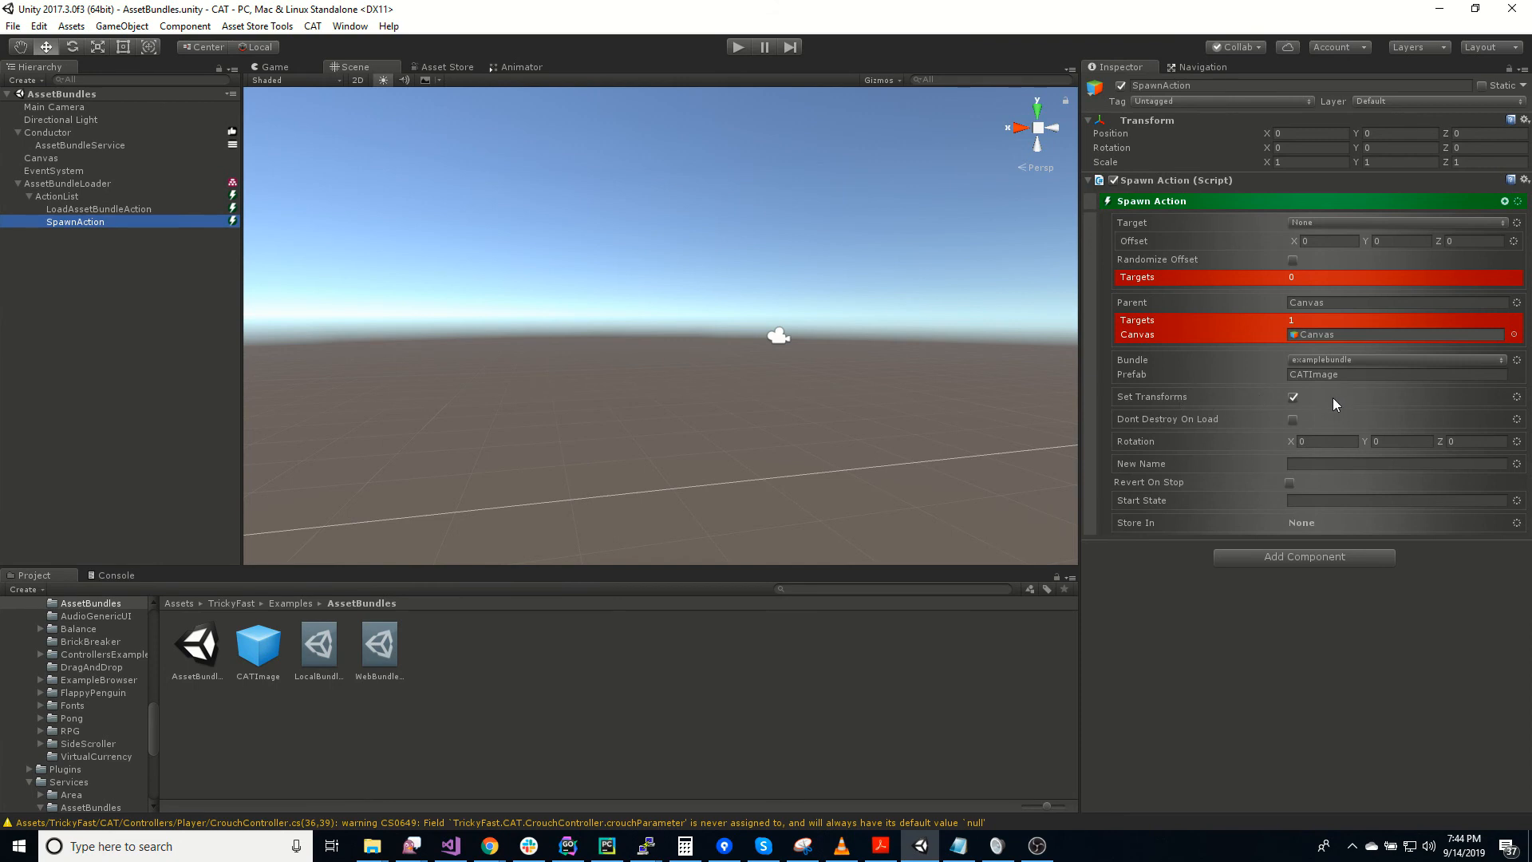
Step: Review the SpawnAction's prefab source with Asset Bundle as its type, and the bundles it offers
{"action": "left_click", "coordinate": [1516, 361]}
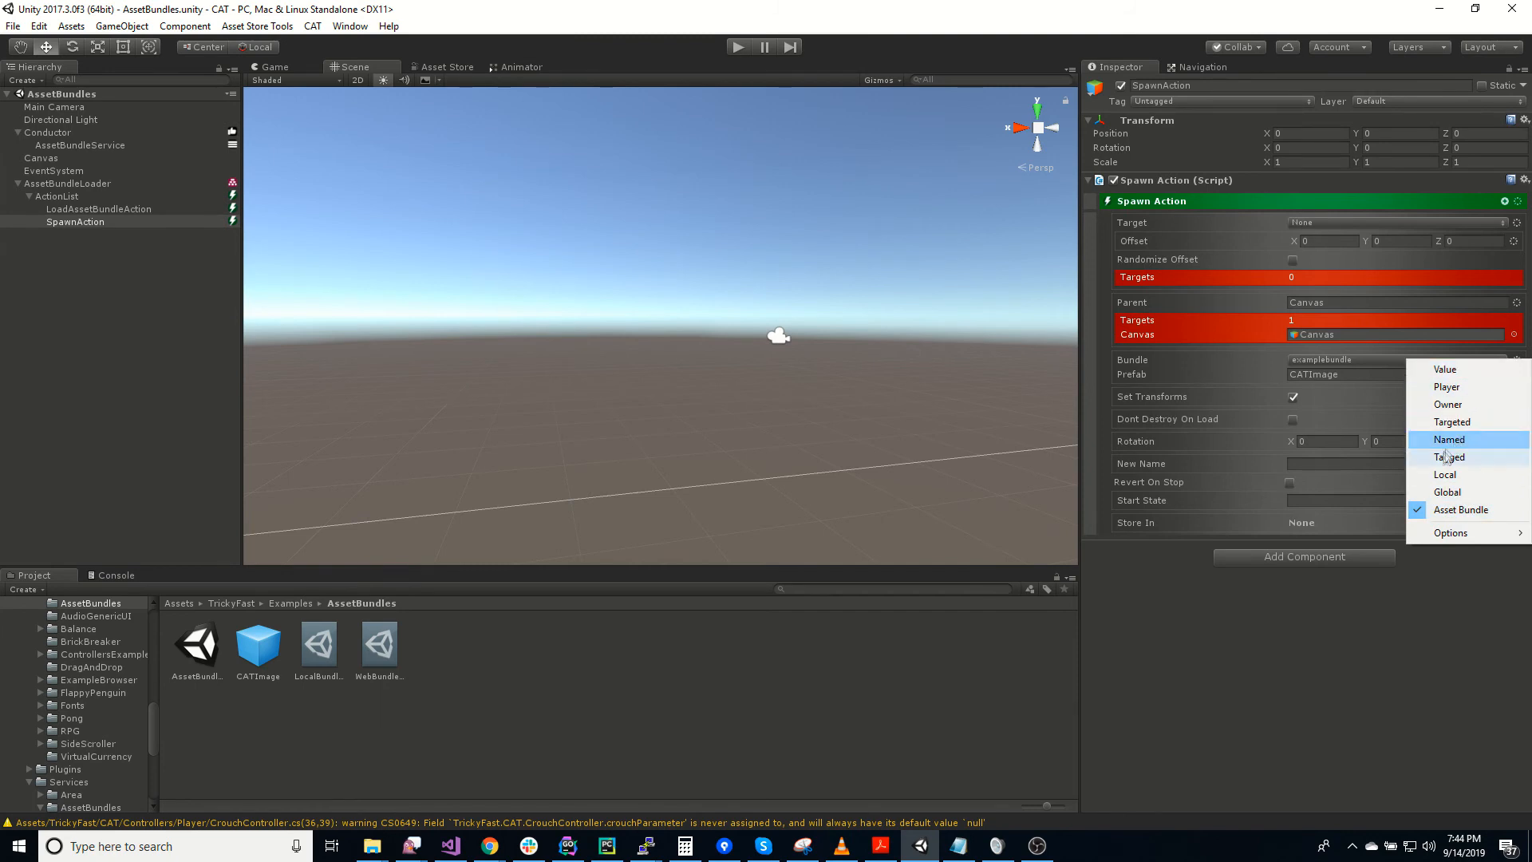
{"action": "left_click", "coordinate": [1458, 518]}
{"action": "left_click", "coordinate": [1345, 361]}
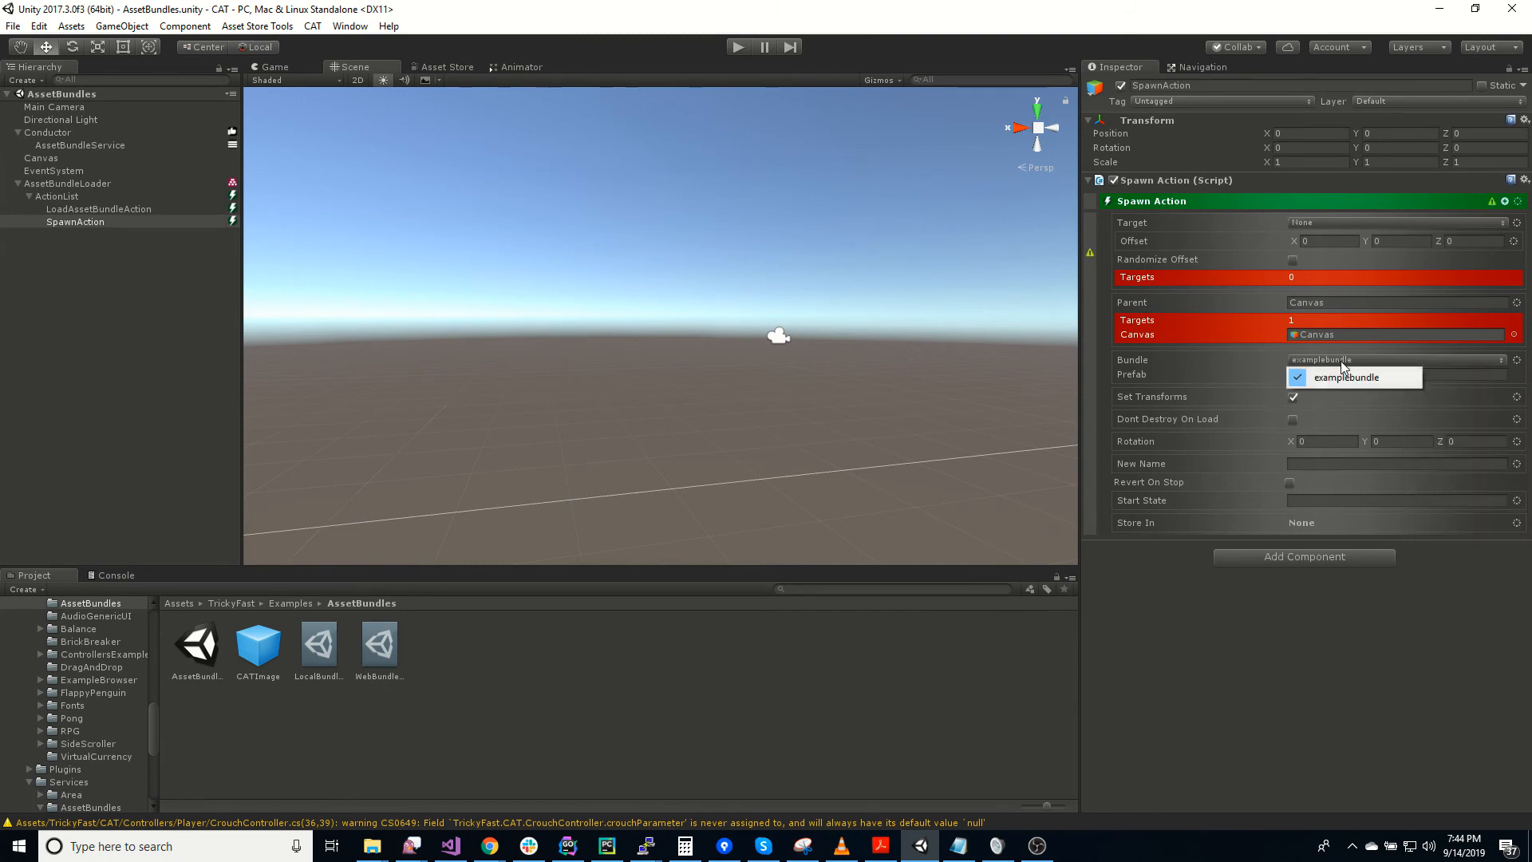
{"action": "left_click", "coordinate": [1429, 624]}
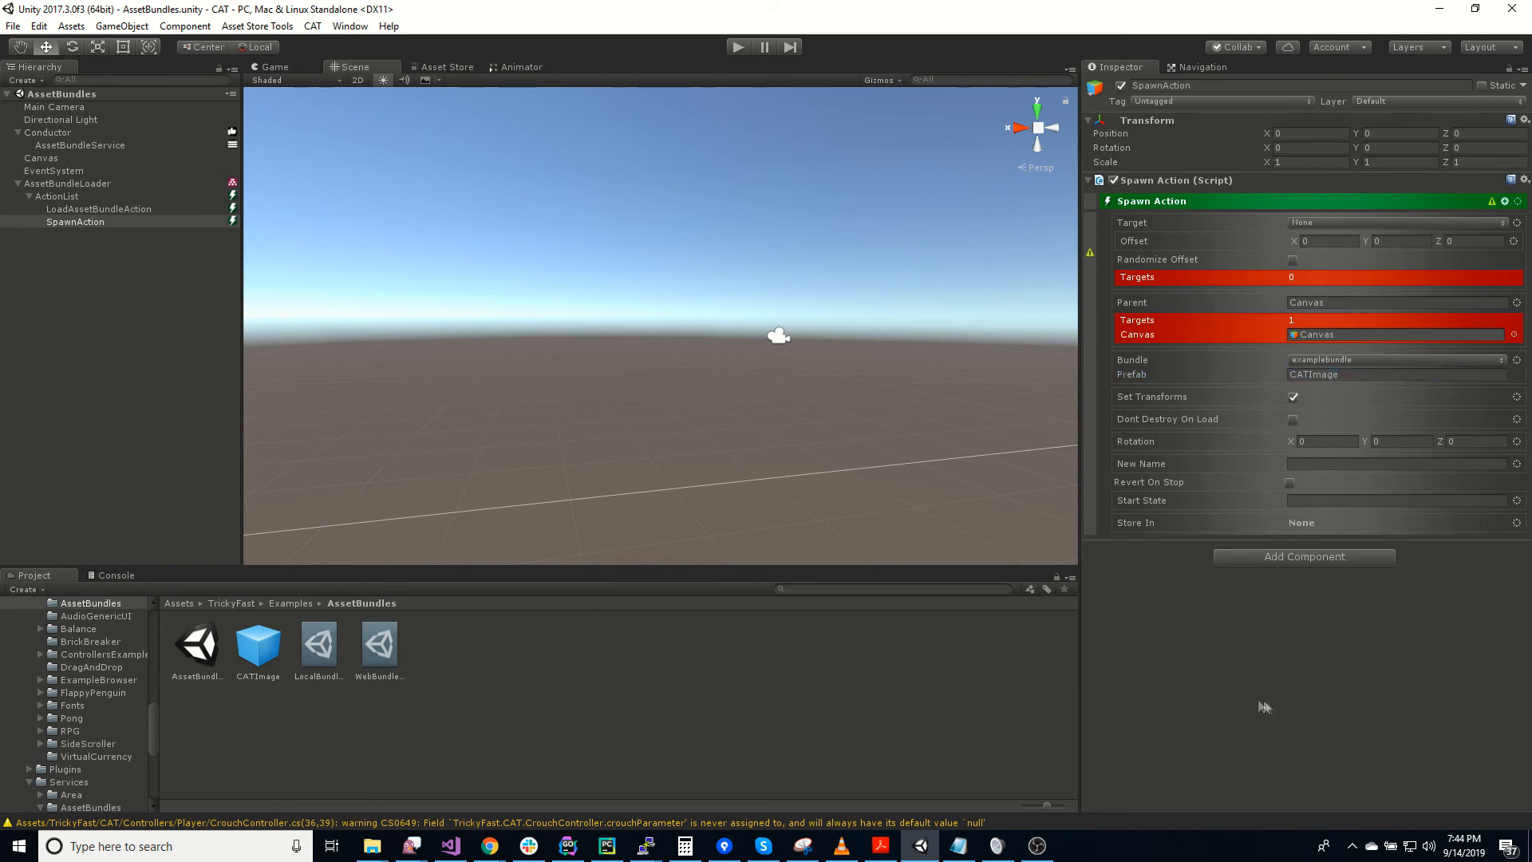
Step: Run the AssetBundles scene to test the bundle loading and spawning, and stop it
{"action": "left_click", "coordinate": [738, 47]}
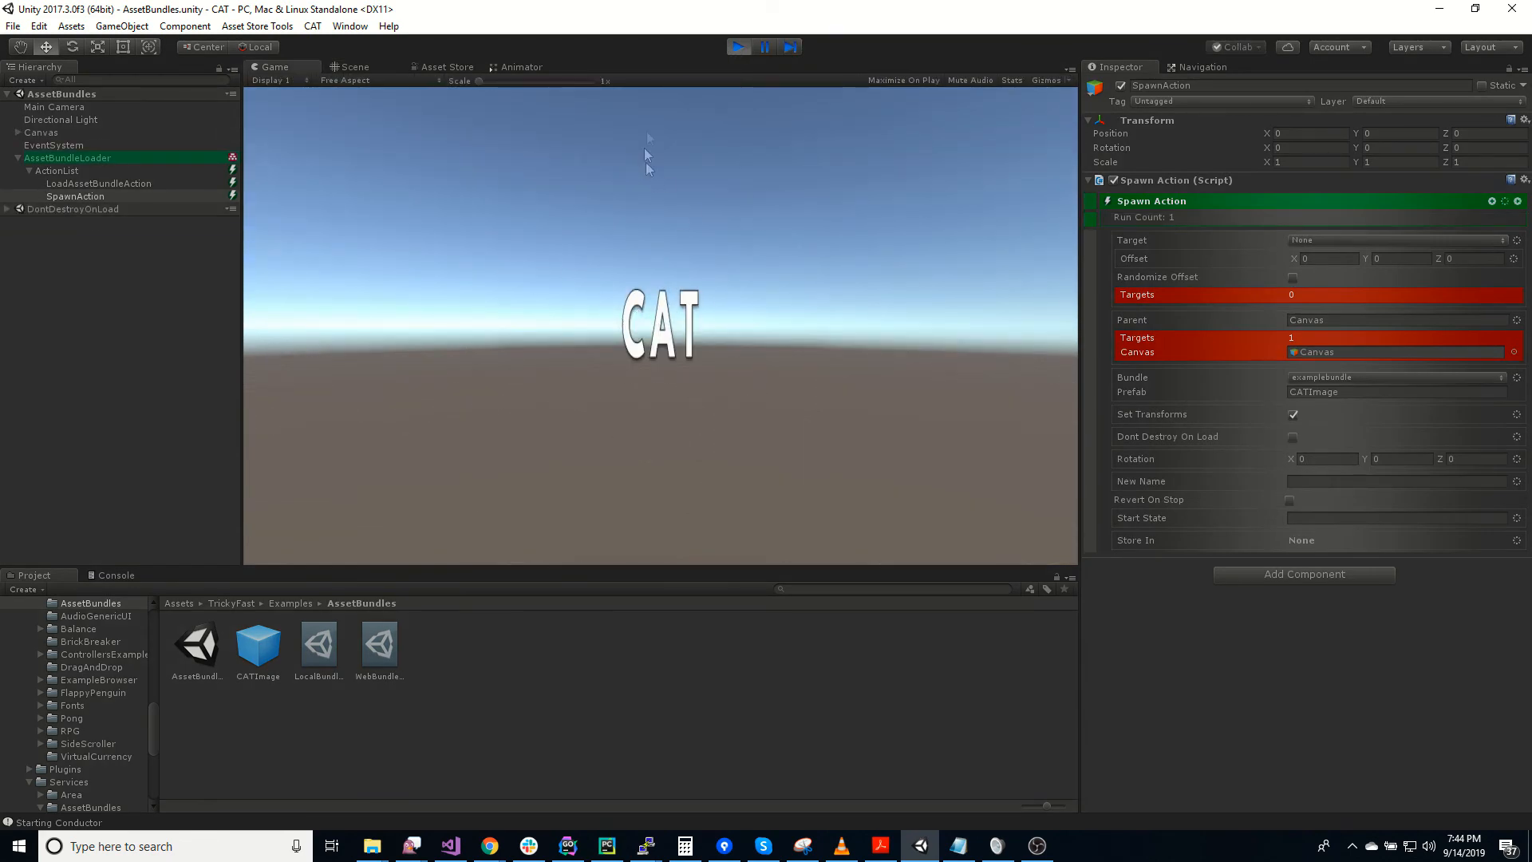
{"action": "left_click", "coordinate": [741, 48]}
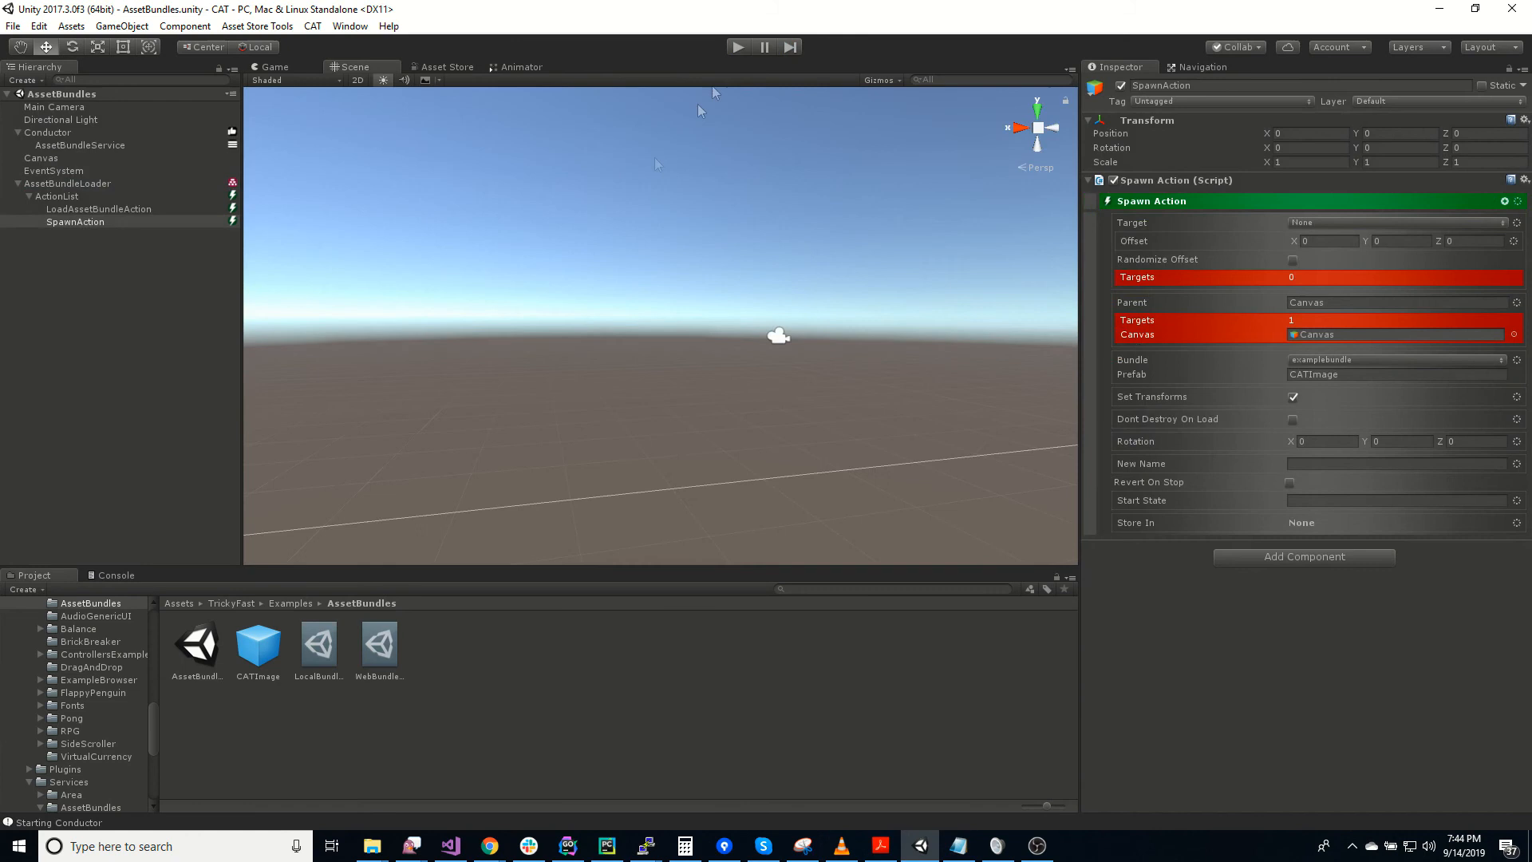
Step: Place the CATImage prefab in the scene hierarchy to examine its components, and delete that instance
{"action": "left_click", "coordinate": [259, 650]}
{"action": "left_click_drag", "start_coordinate": [258, 659], "coordinate": [26, 338]}
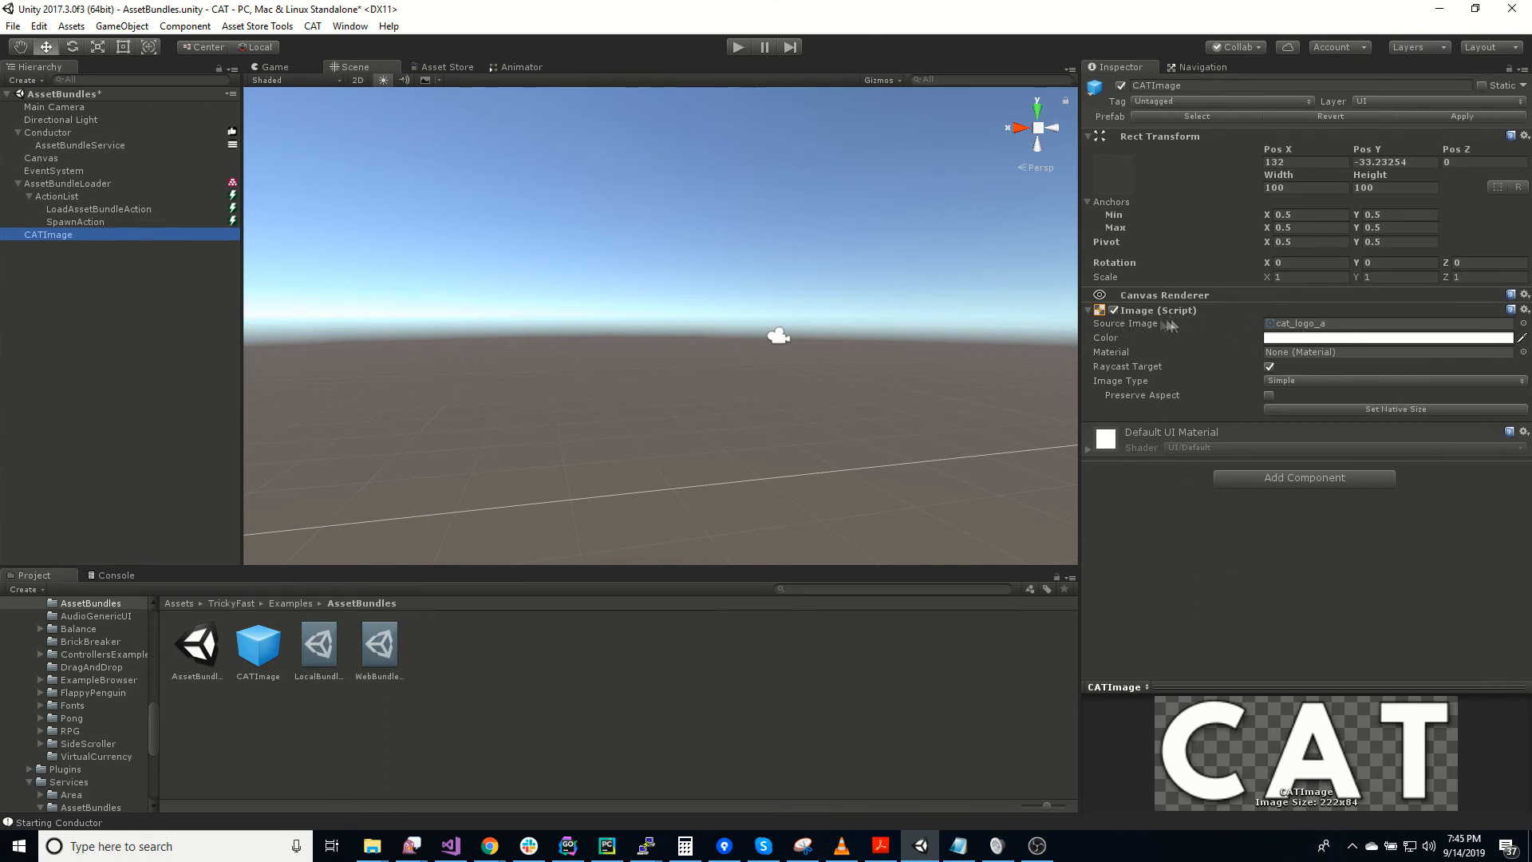
{"action": "left_click", "coordinate": [152, 433]}
{"action": "left_click", "coordinate": [58, 237]}
{"action": "key", "text": "Delete"}
Step: Examine the CATImage prefab's AssetBundle assignment, including the available bundle names and the variant options
{"action": "left_click", "coordinate": [262, 659]}
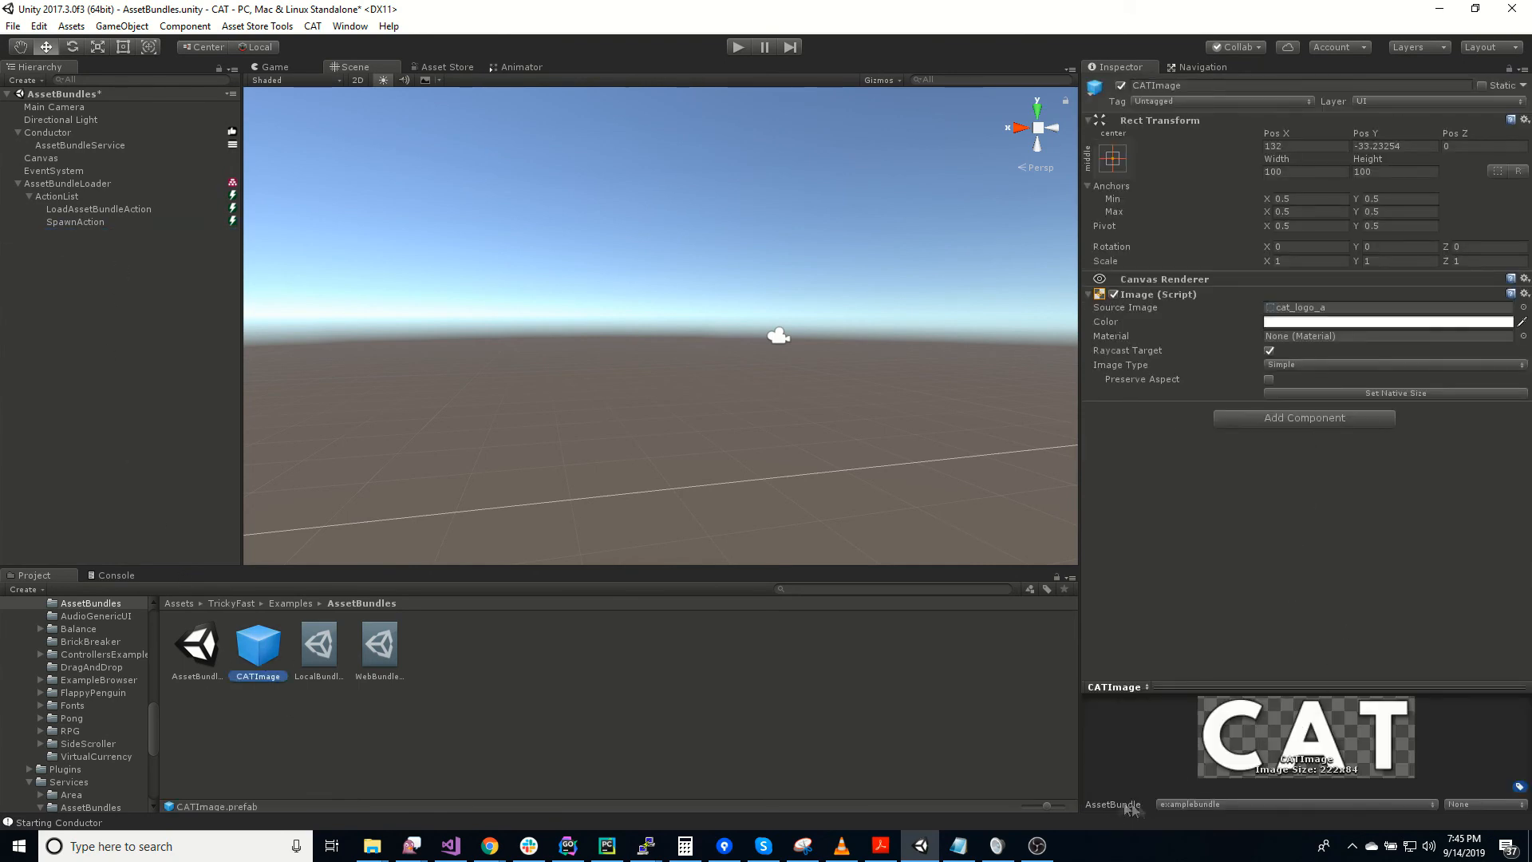
{"action": "left_click", "coordinate": [1229, 803]}
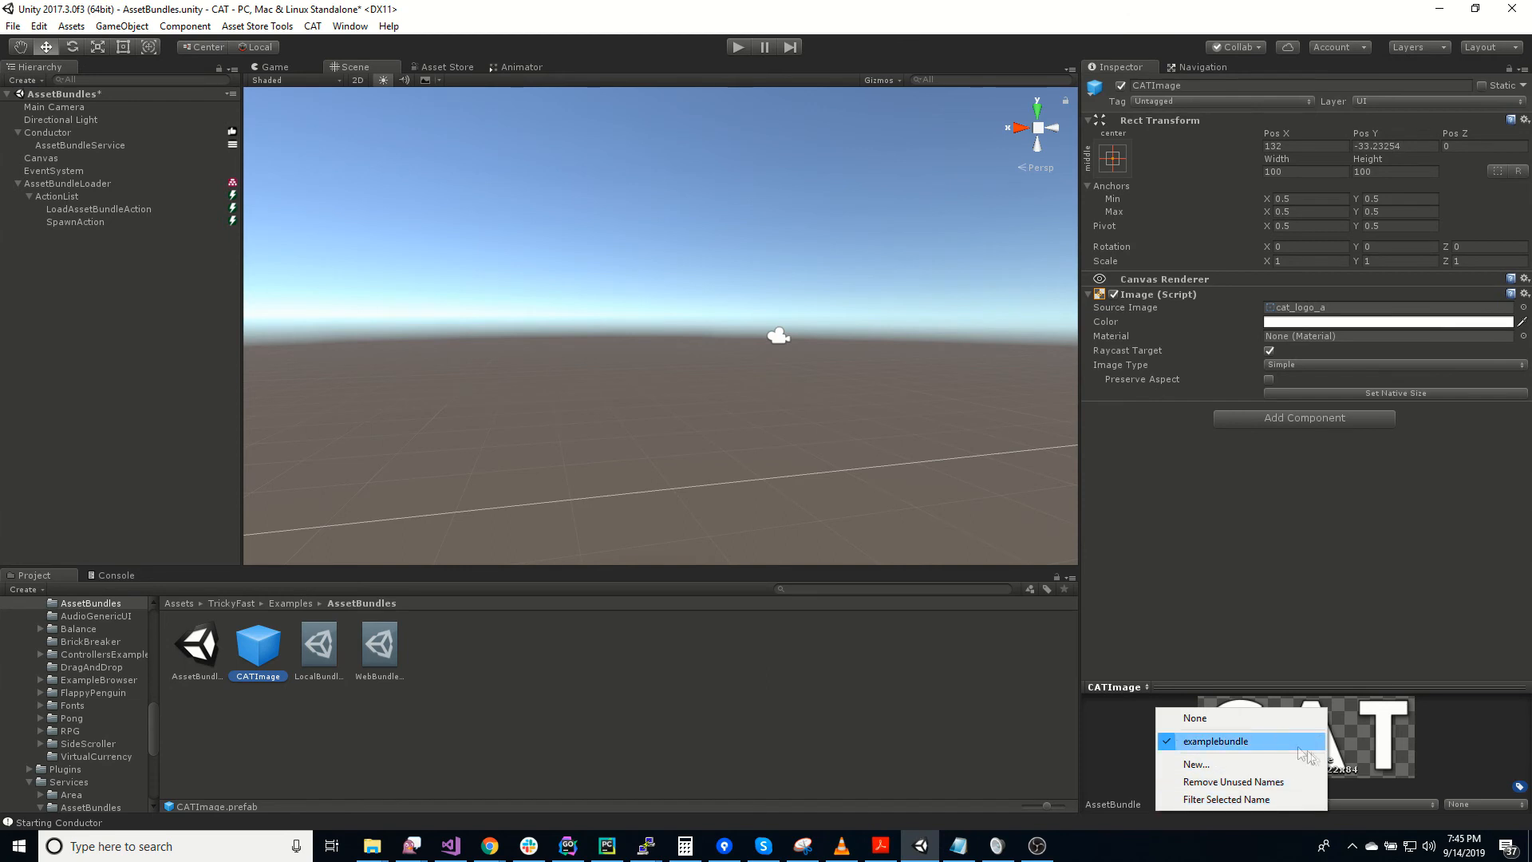
{"action": "left_click", "coordinate": [1519, 757]}
{"action": "left_click", "coordinate": [1251, 801]}
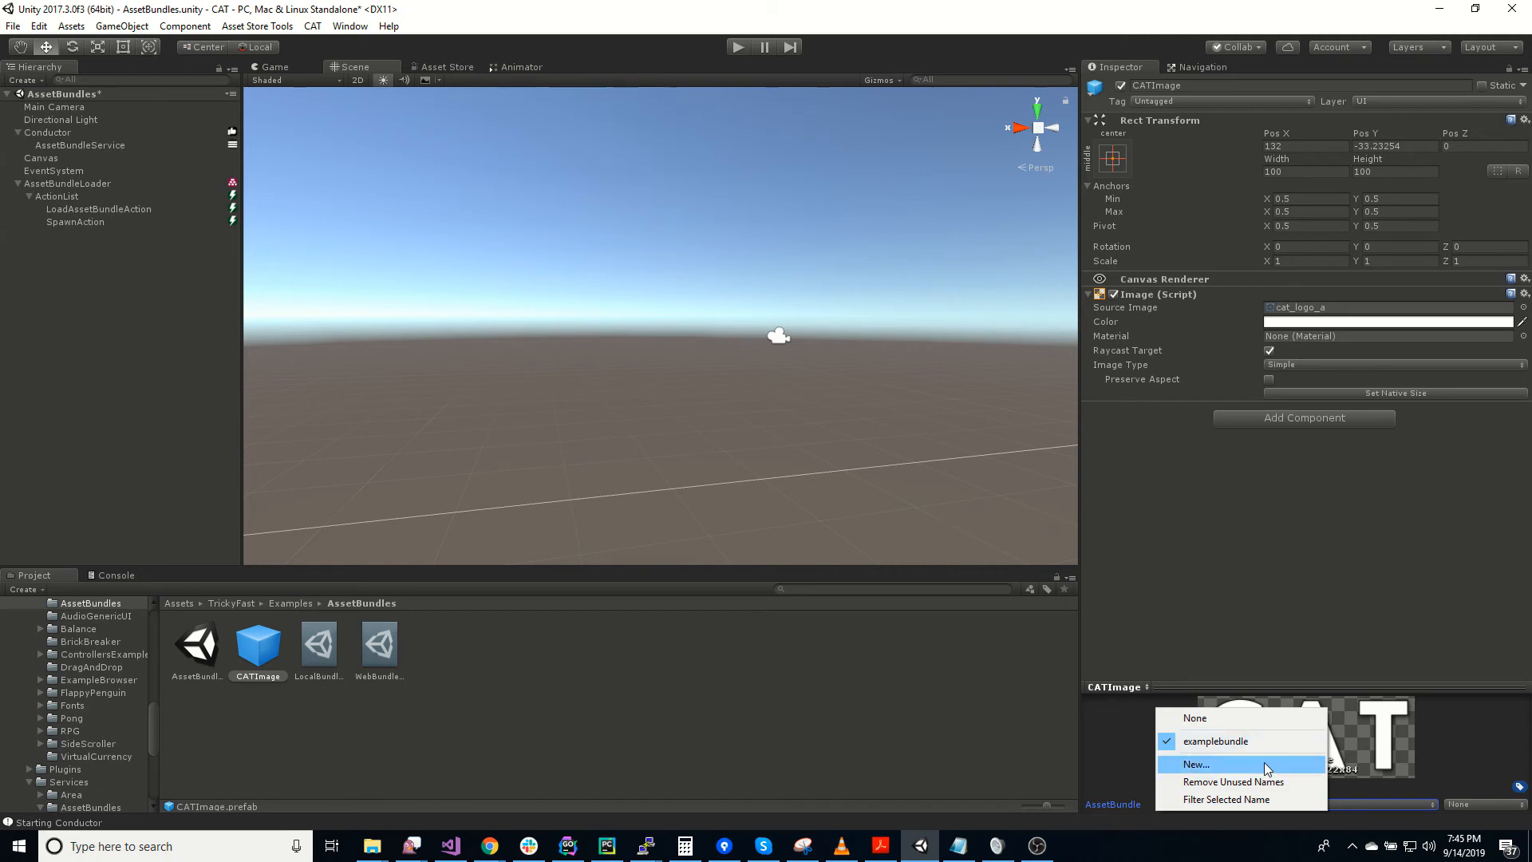
{"action": "left_click", "coordinate": [1497, 742]}
{"action": "left_click", "coordinate": [1473, 801]}
{"action": "left_click", "coordinate": [1473, 716]}
{"action": "left_click", "coordinate": [1474, 806]}
{"action": "left_click", "coordinate": [1485, 730]}
{"action": "left_click", "coordinate": [1473, 802]}
{"action": "left_click", "coordinate": [1471, 715]}
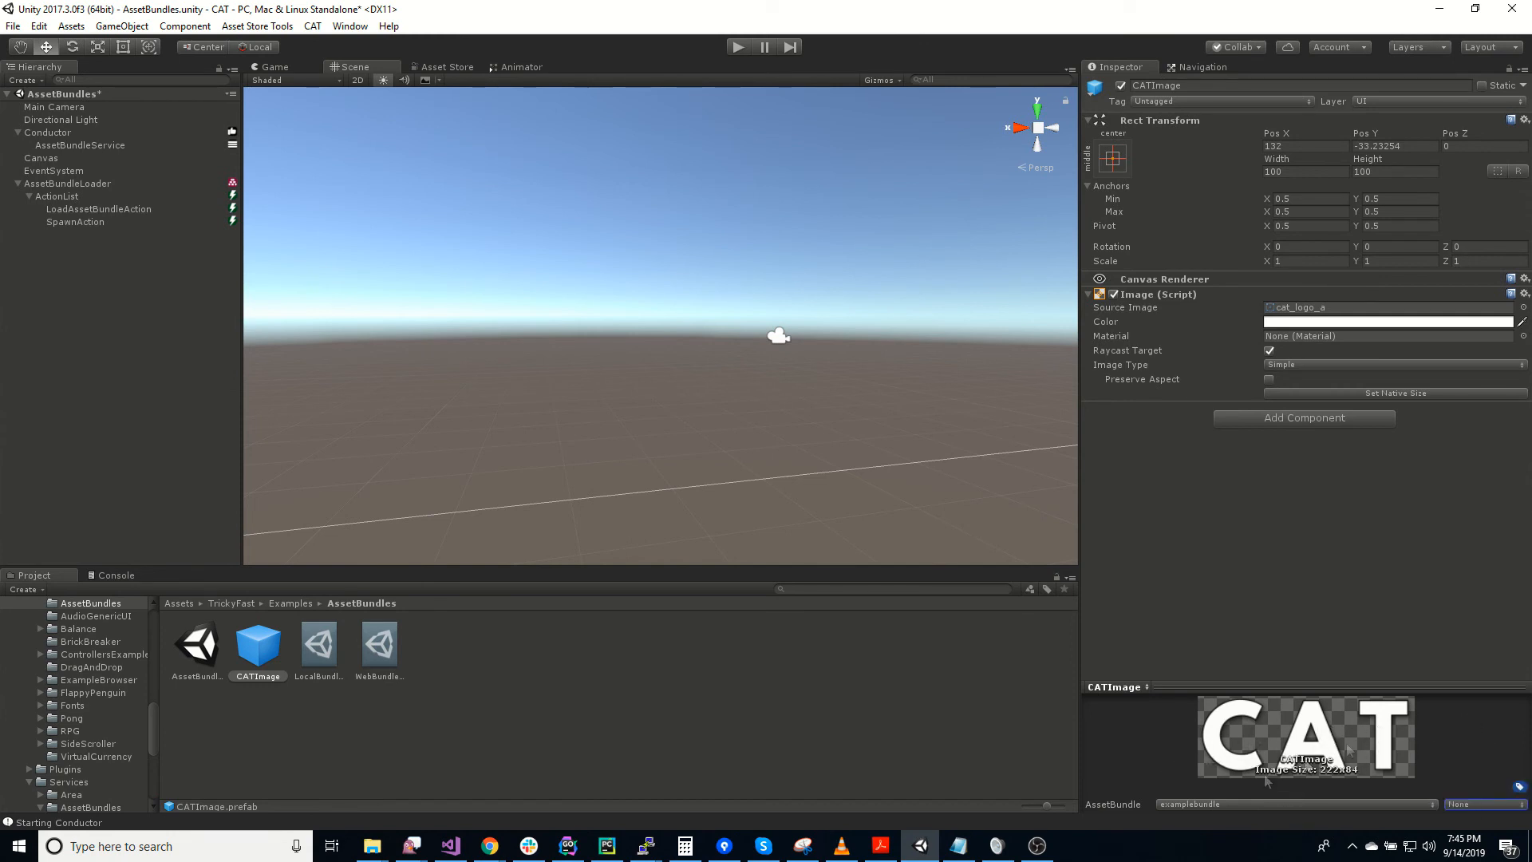
Step: Review the AssetBundleService settings and build the asset bundles for the current platform
{"action": "left_click", "coordinate": [66, 146]}
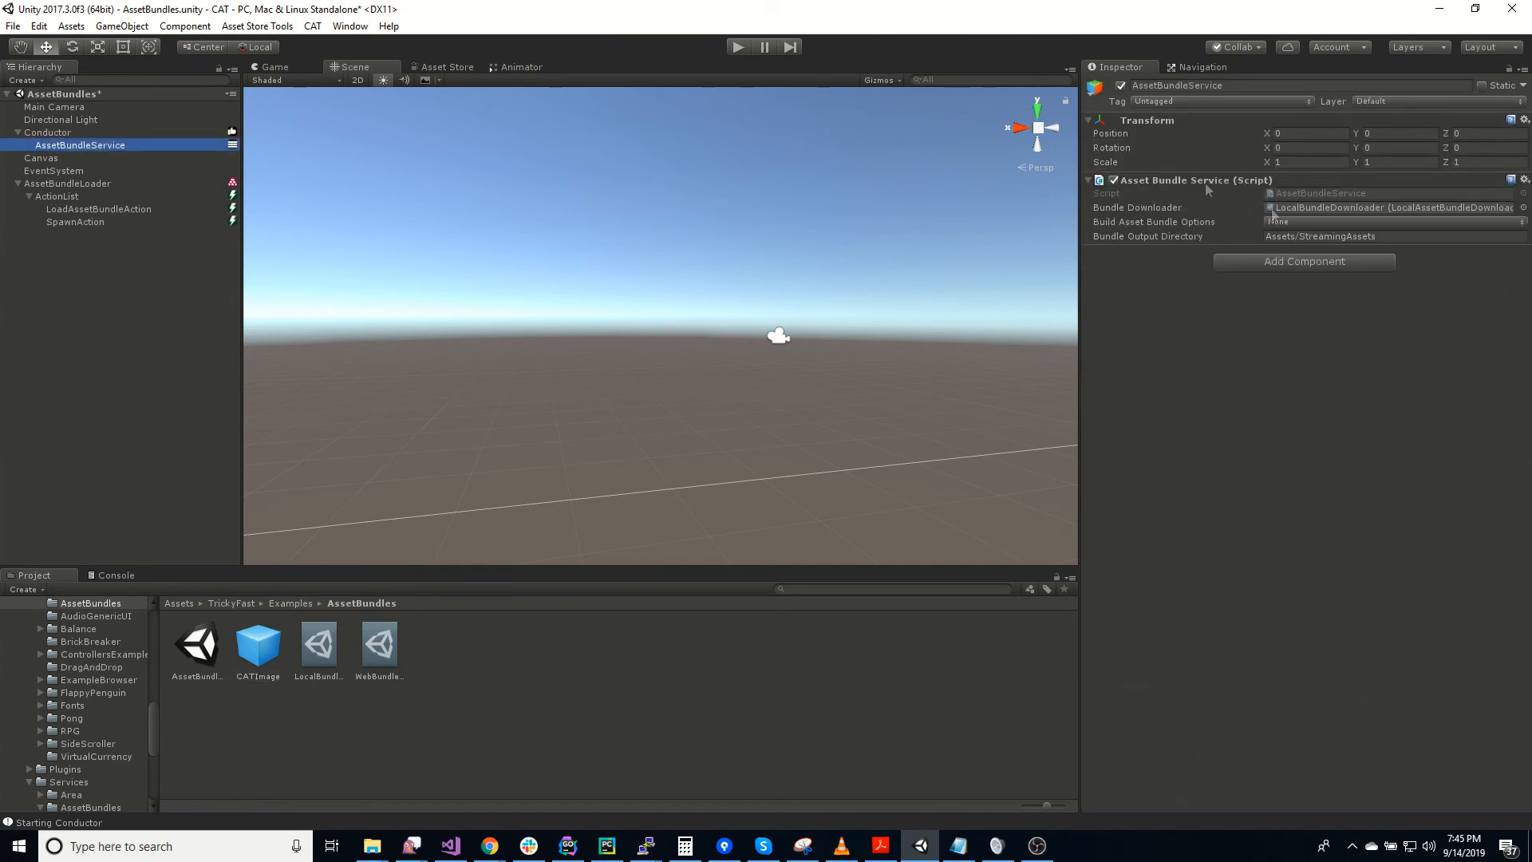
{"action": "left_click", "coordinate": [312, 27]}
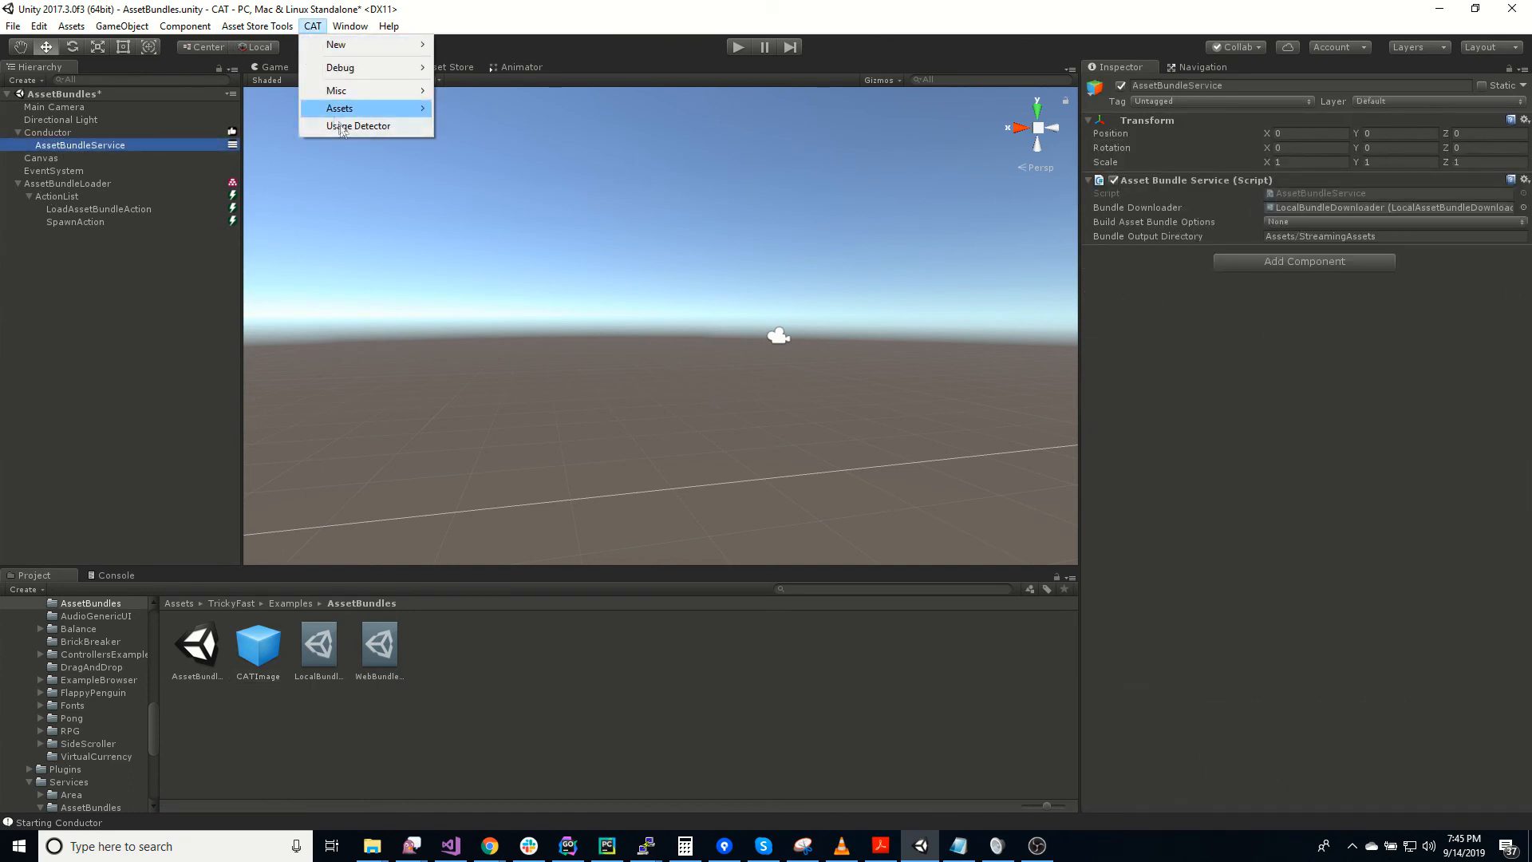
{"action": "mouse_move", "coordinate": [361, 110]}
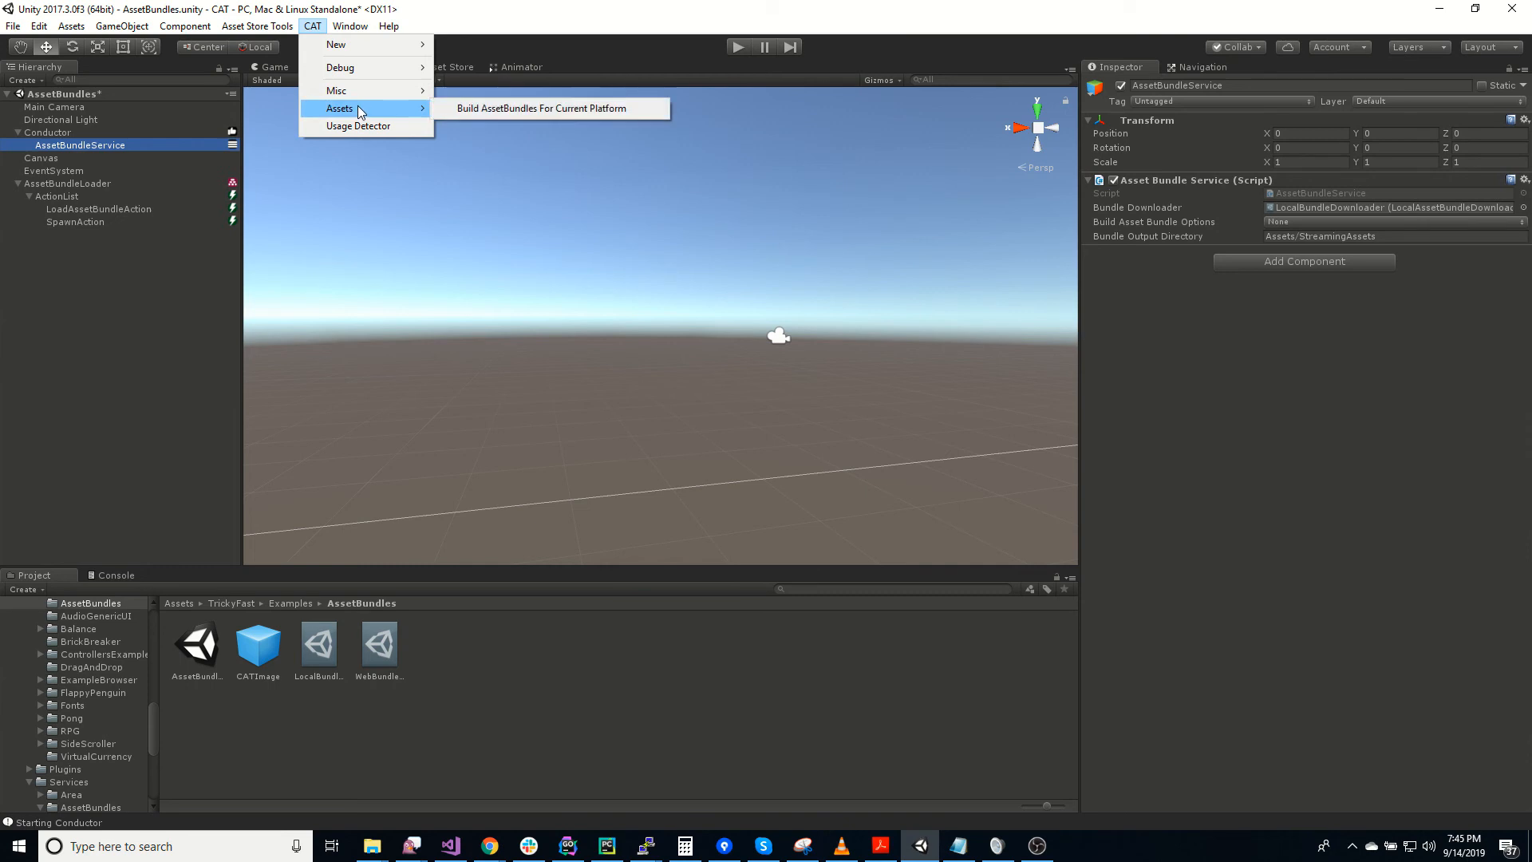
{"action": "left_click", "coordinate": [547, 108]}
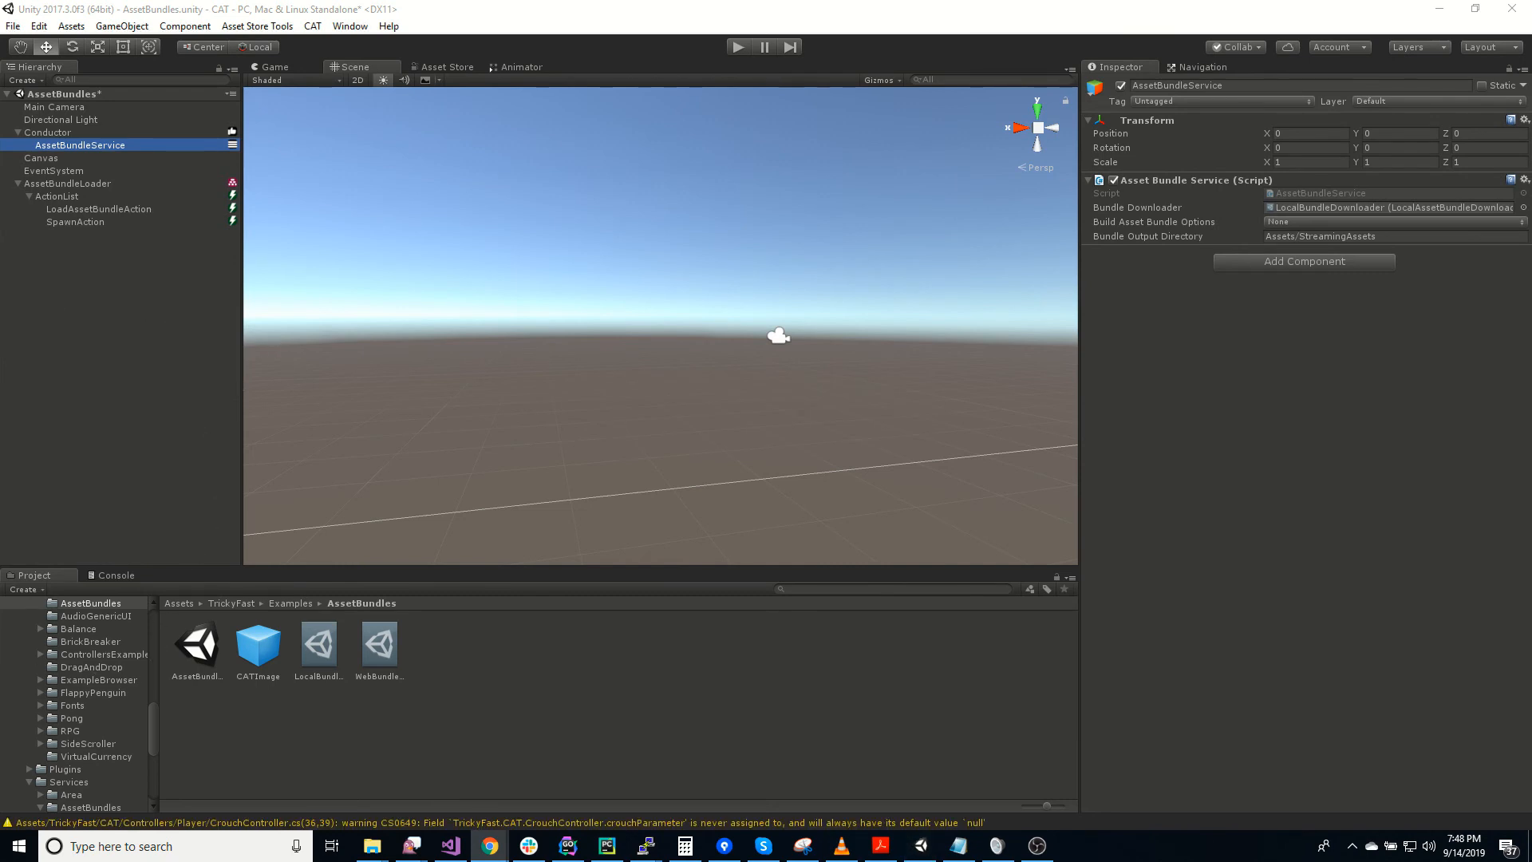
Step: Switch to File Explorer and examine the built bundle, manifest and meta files in the project's StreamingAssets folder
{"action": "left_click", "coordinate": [371, 845]}
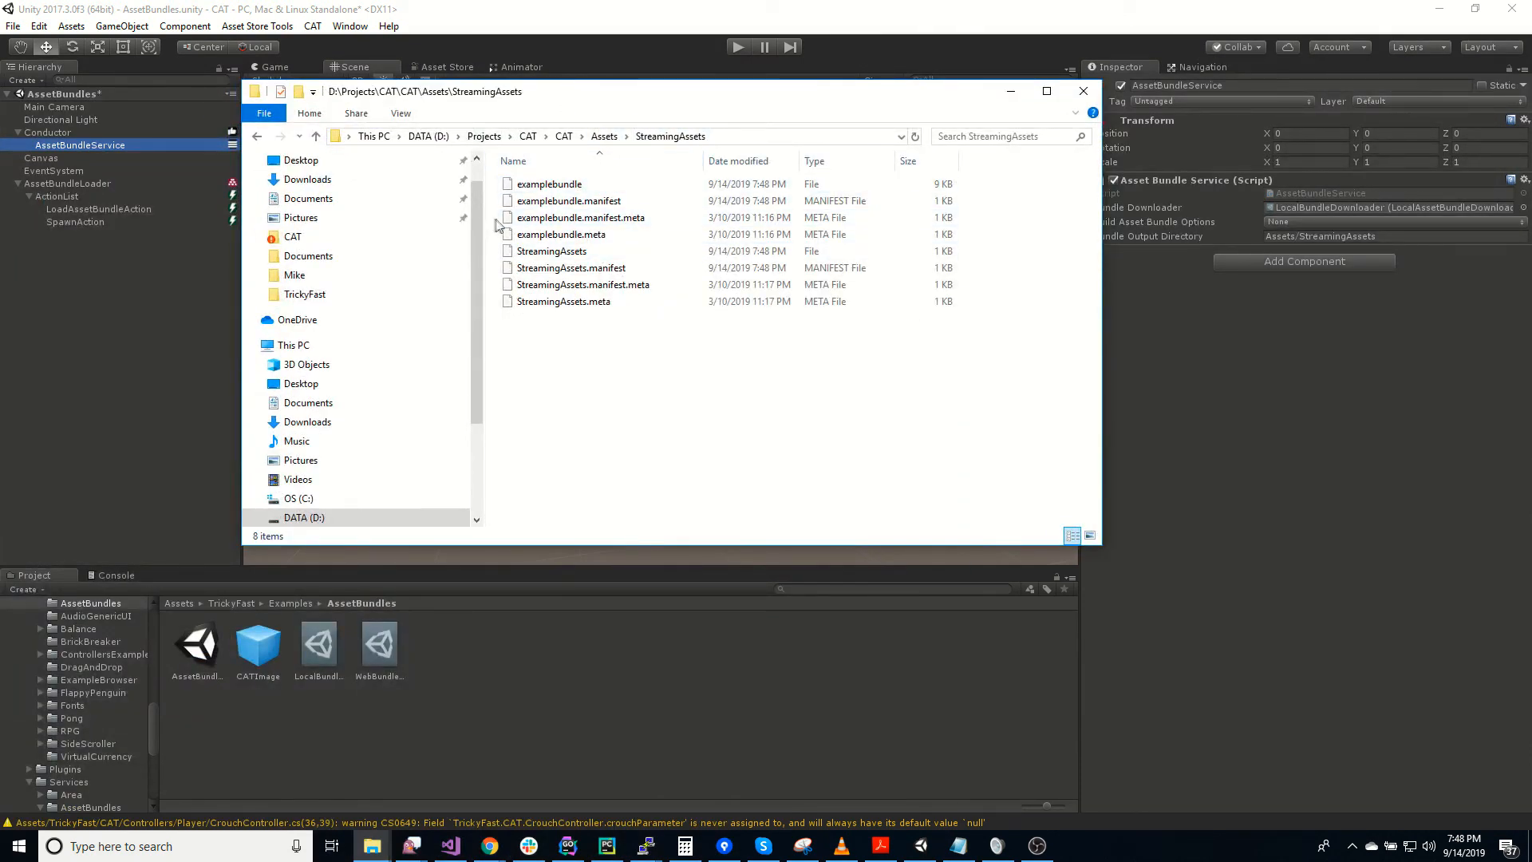
{"action": "left_click", "coordinate": [580, 186]}
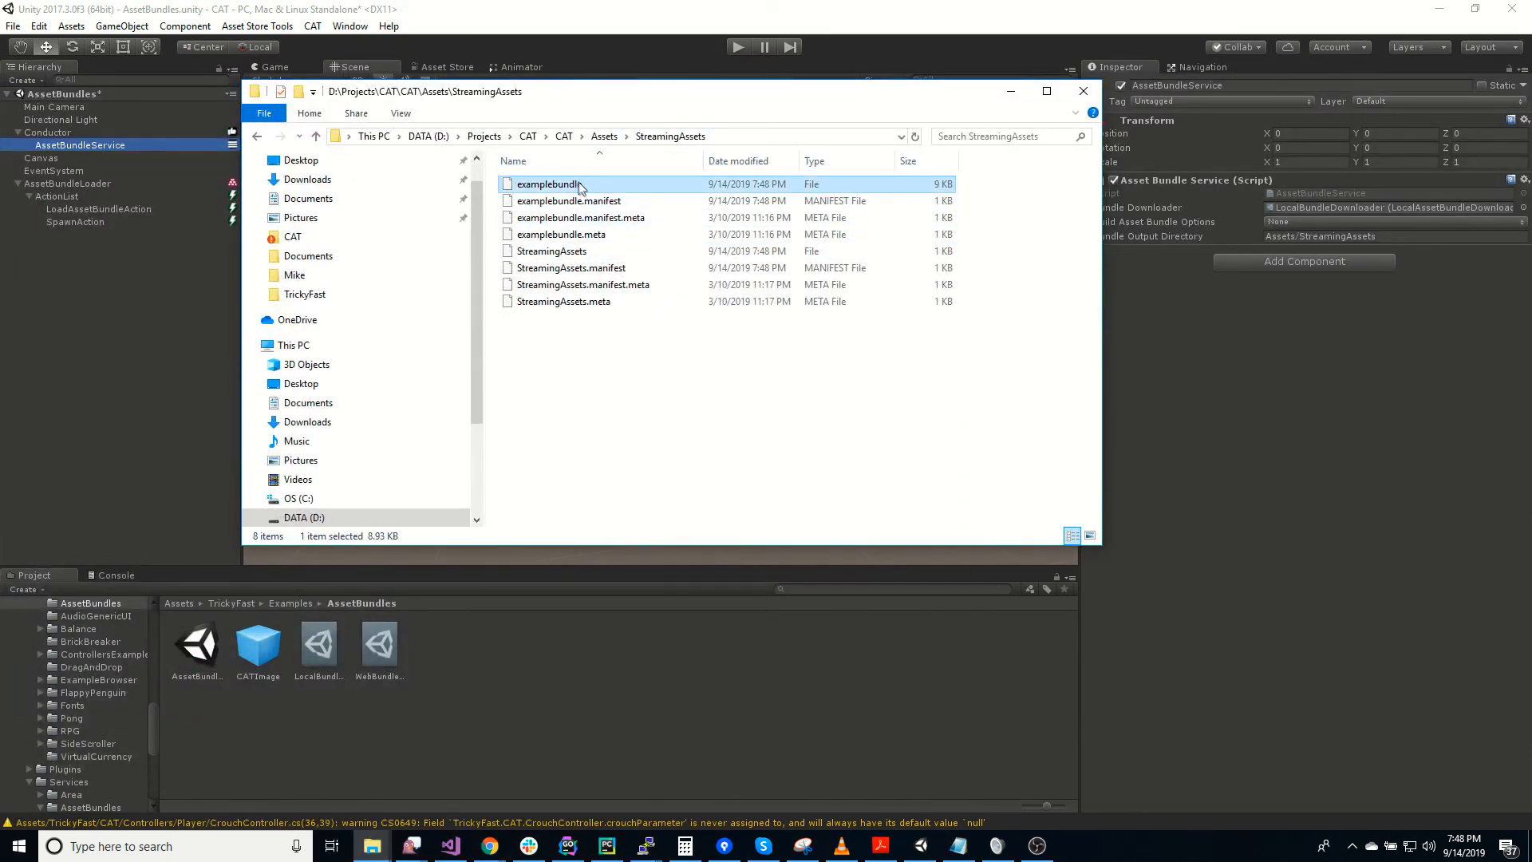
{"action": "left_click", "coordinate": [620, 202]}
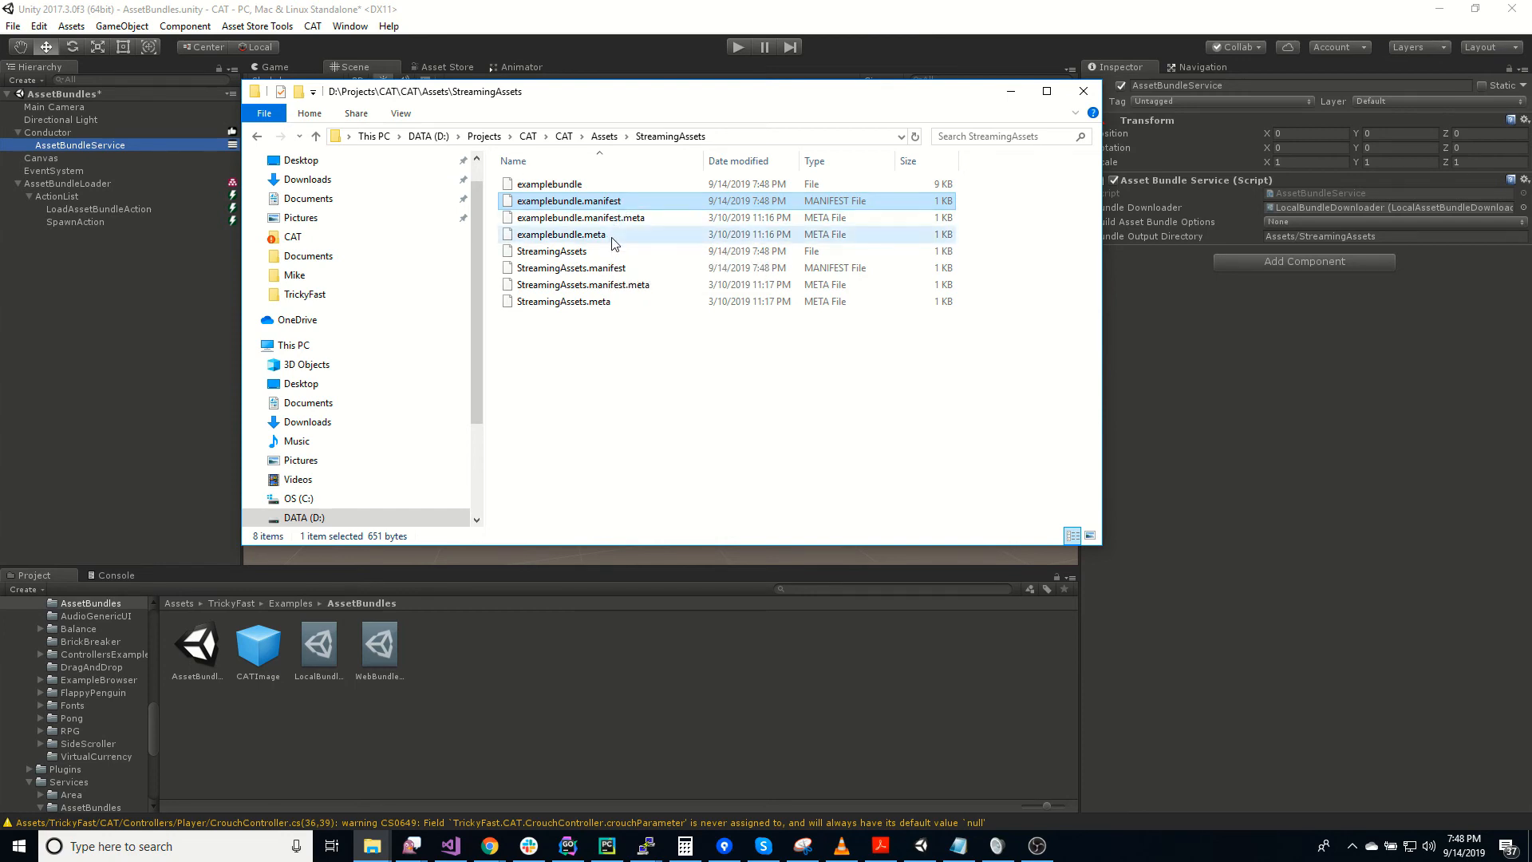
{"action": "left_click", "coordinate": [613, 236]}
{"action": "left_click", "coordinate": [597, 254]}
{"action": "left_click", "coordinate": [620, 288]}
{"action": "left_click", "coordinate": [607, 329]}
{"action": "left_click", "coordinate": [600, 301]}
{"action": "left_click", "coordinate": [635, 345]}
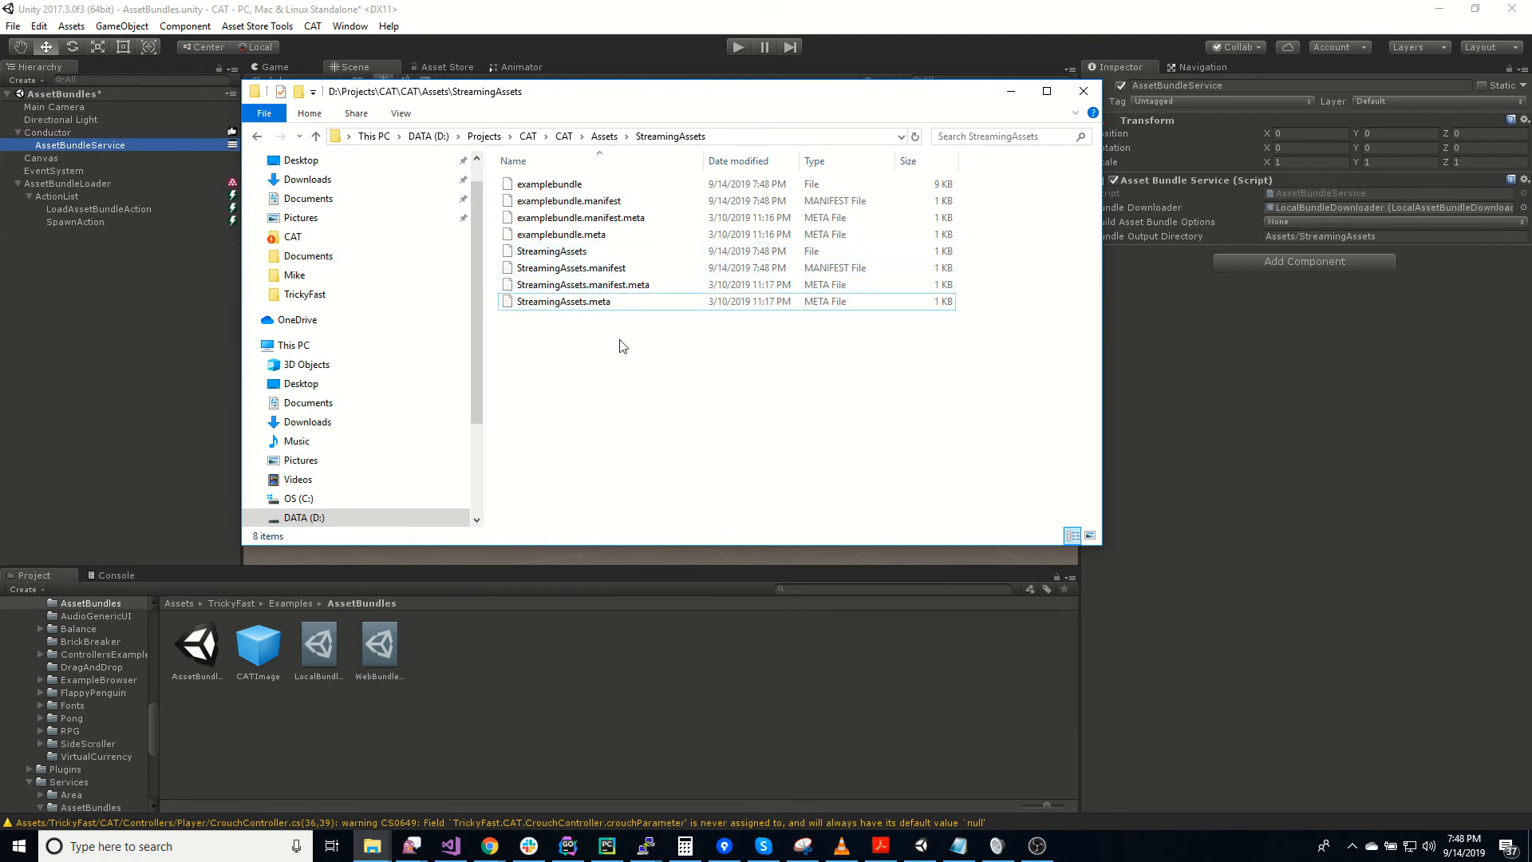
{"action": "left_click_drag", "start_coordinate": [668, 104], "coordinate": [654, 105]}
{"action": "left_click", "coordinate": [643, 254]}
{"action": "left_click", "coordinate": [645, 270]}
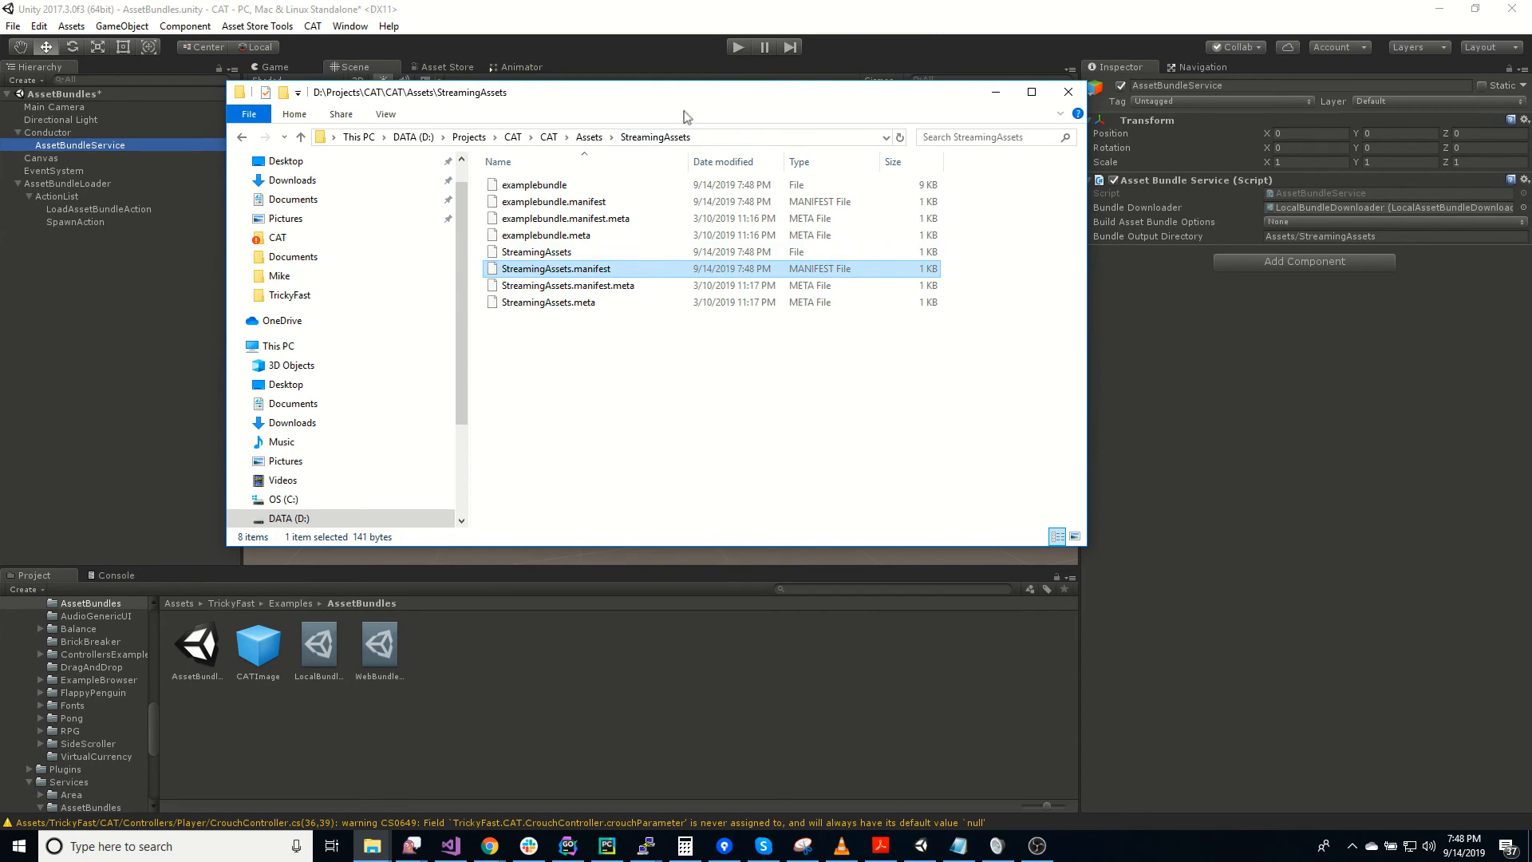
{"action": "left_click_drag", "start_coordinate": [705, 91], "coordinate": [0, 151]}
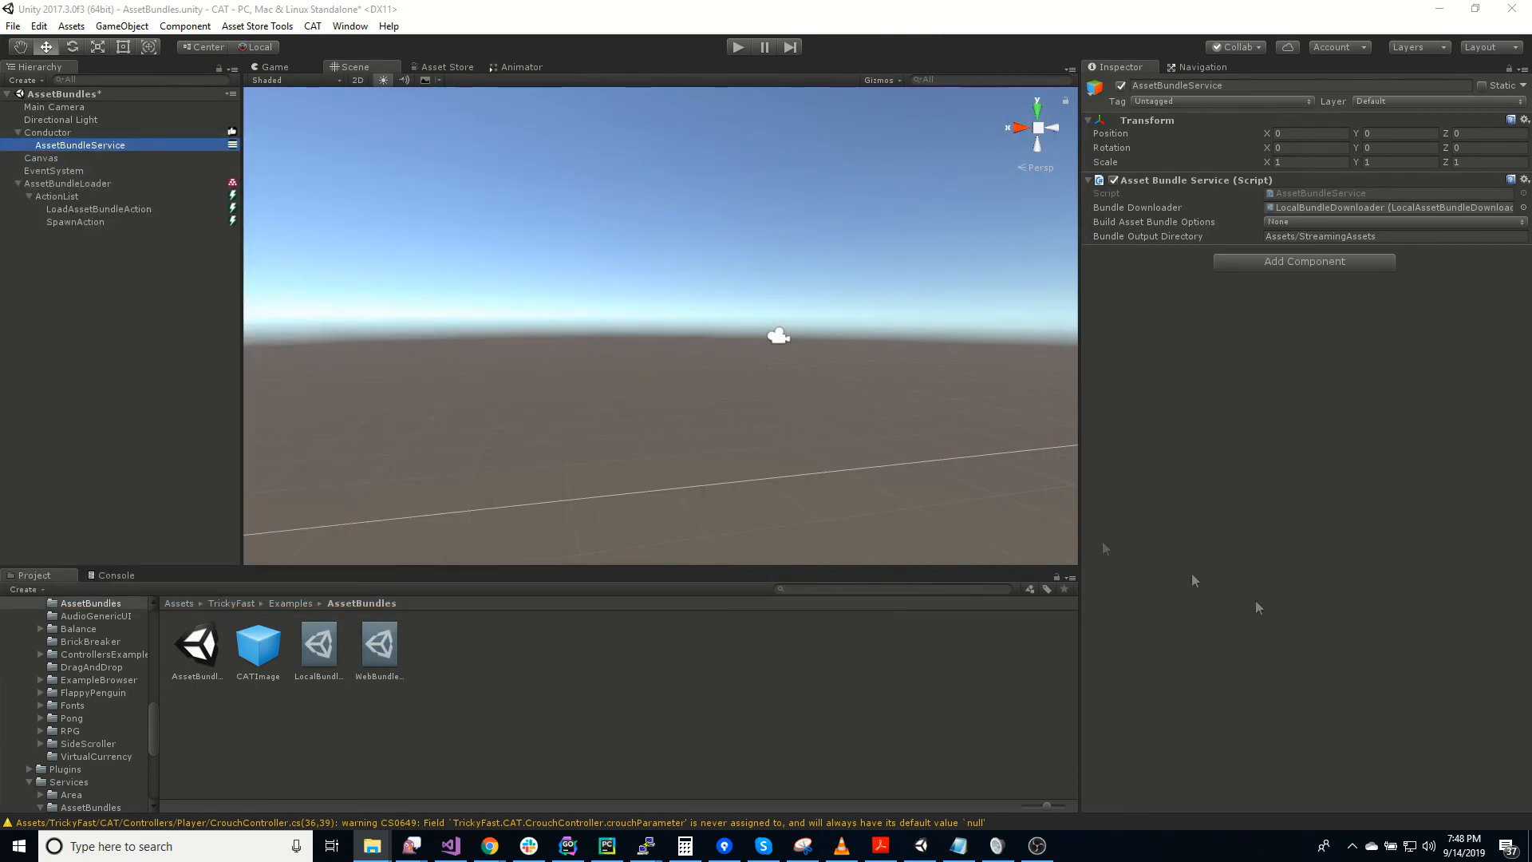
Step: Run the AssetBundles scene again to test spawning from the rebuilt bundle, and stop it
{"action": "left_click", "coordinate": [731, 51]}
{"action": "left_click", "coordinate": [732, 49]}
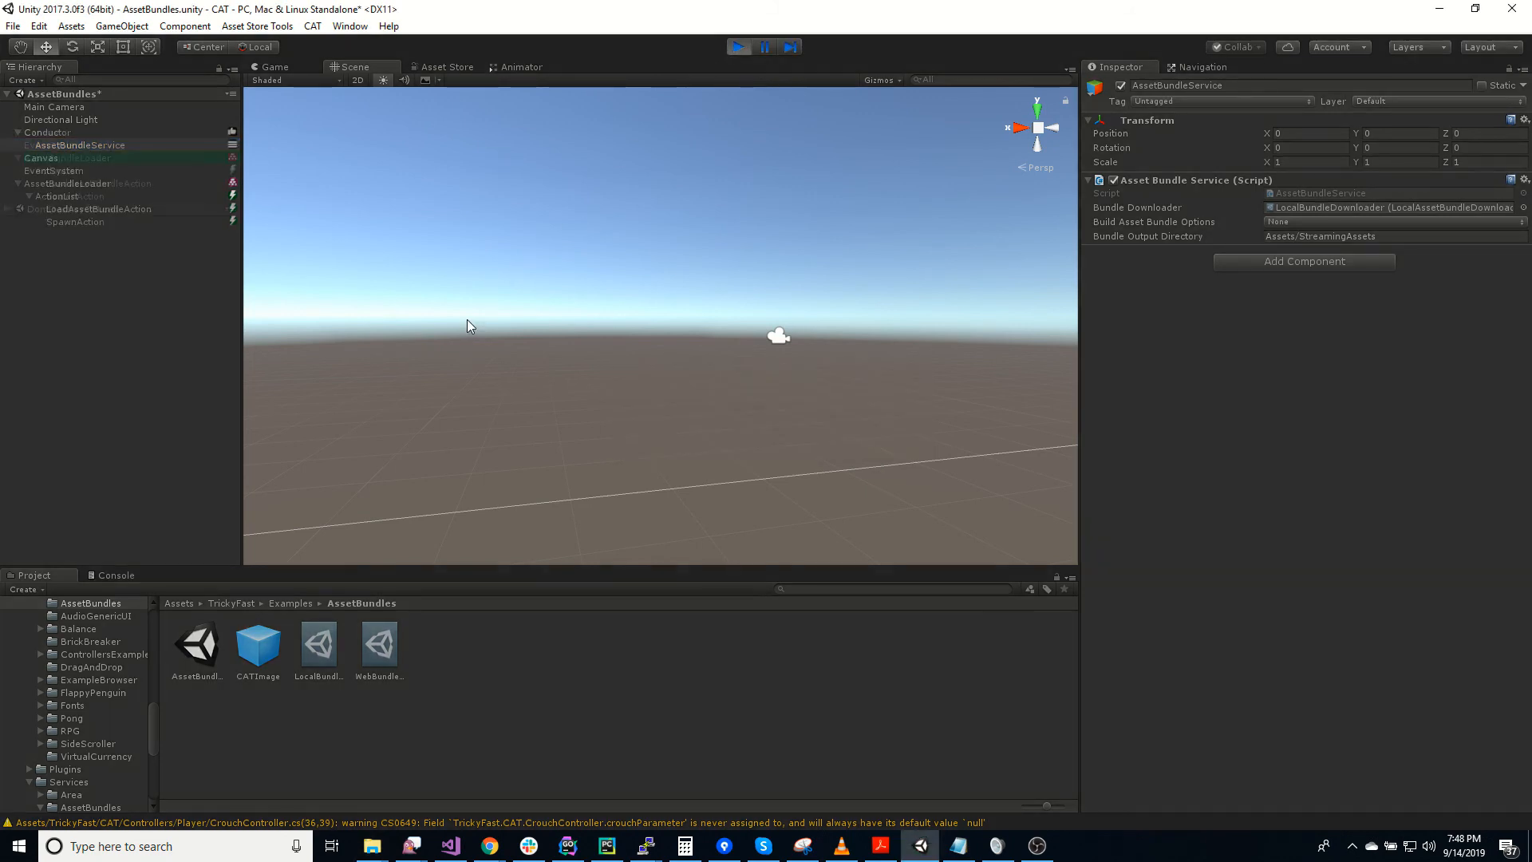
{"action": "left_click", "coordinate": [738, 48]}
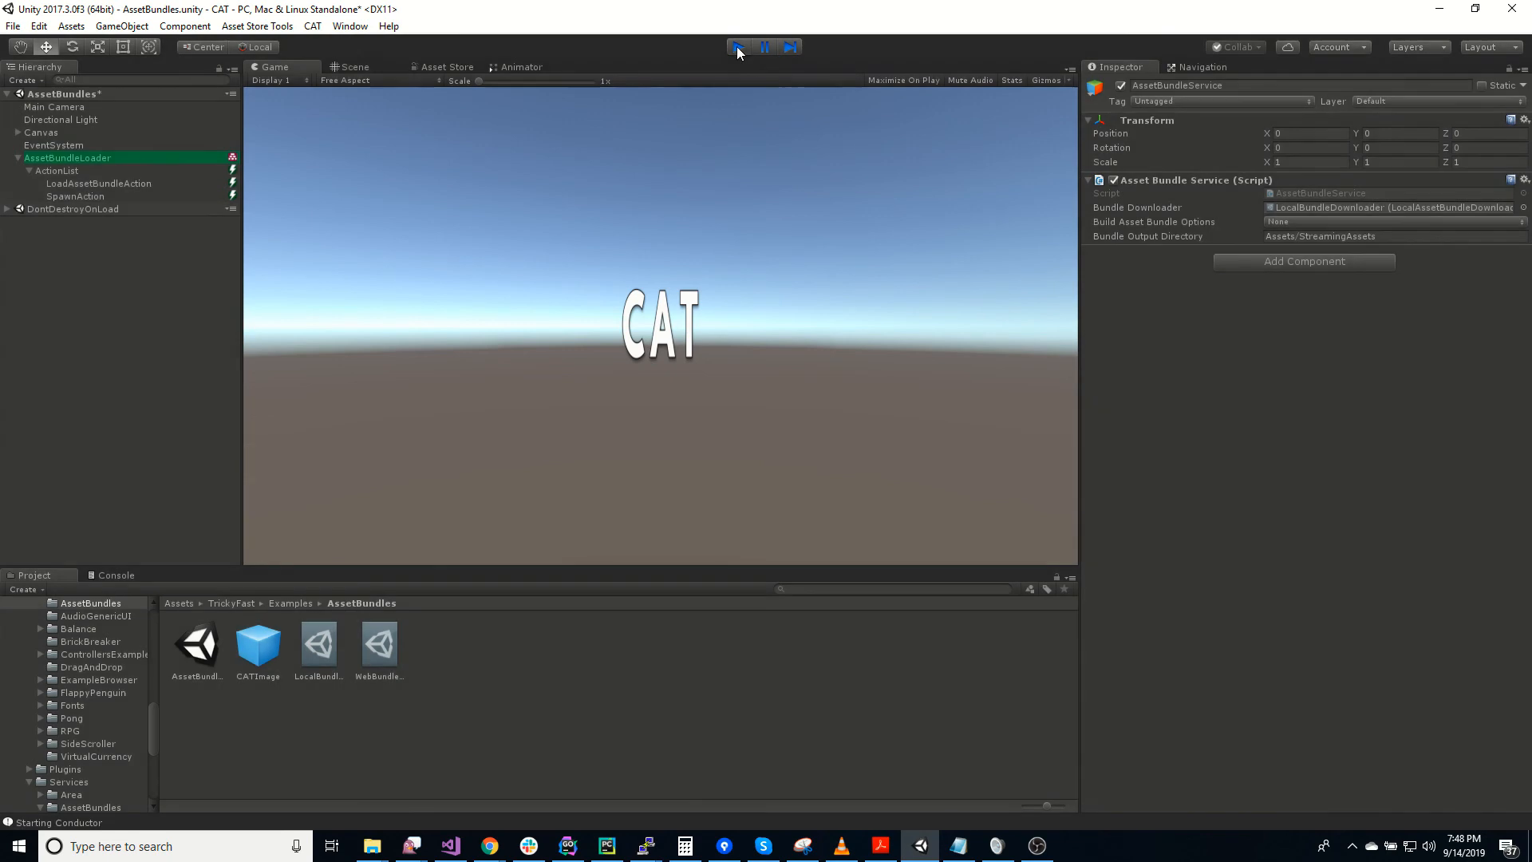
Step: Open the EmptyScene scene from the Tests/Video folder and collapse the Player object in the hierarchy
{"action": "scroll", "coordinate": [99, 715], "scroll_direction": "up", "scroll_amount": 10}
{"action": "scroll", "coordinate": [99, 715], "scroll_direction": "down", "scroll_amount": 4}
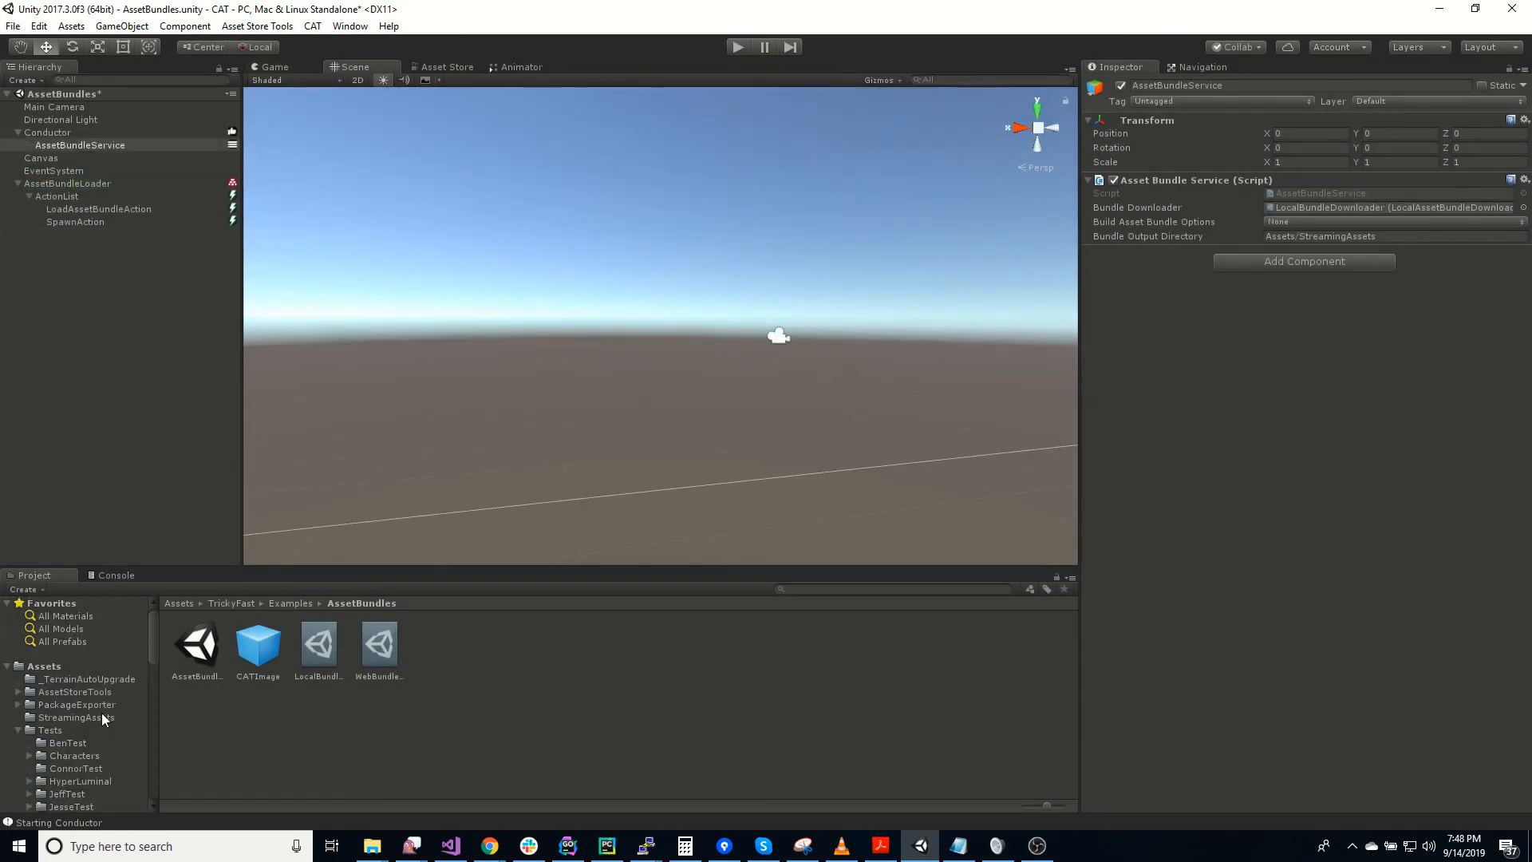
{"action": "left_click", "coordinate": [73, 764]}
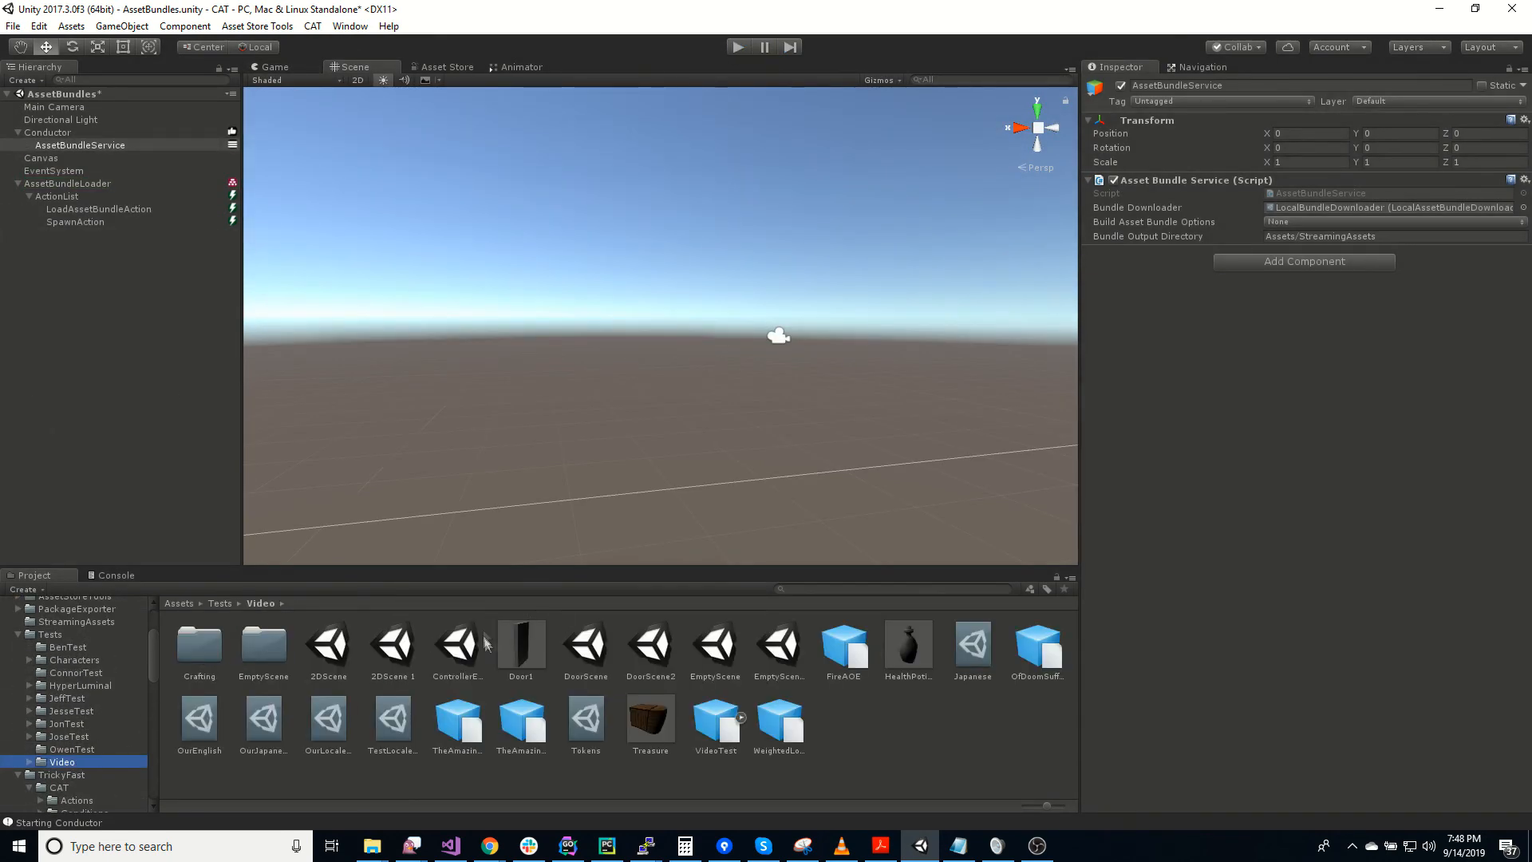
{"action": "double_click", "coordinate": [716, 647]}
{"action": "left_click", "coordinate": [829, 455]}
{"action": "left_click_drag", "start_coordinate": [645, 431], "coordinate": [281, 330], "text": "alt"}
{"action": "right_click_drag", "start_coordinate": [281, 330], "coordinate": [1446, 332]}
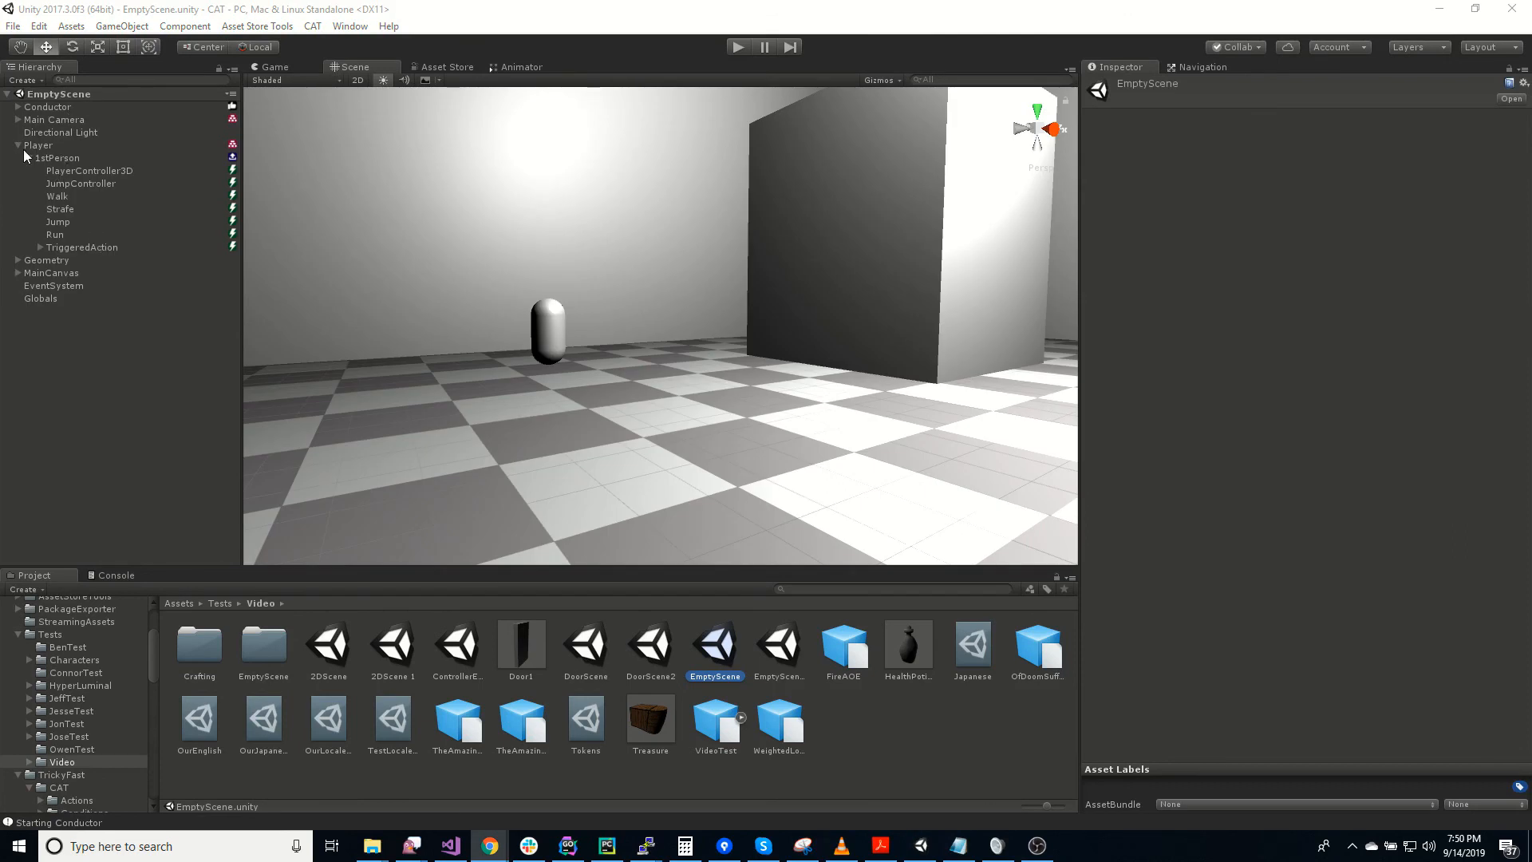
{"action": "left_click", "coordinate": [18, 145]}
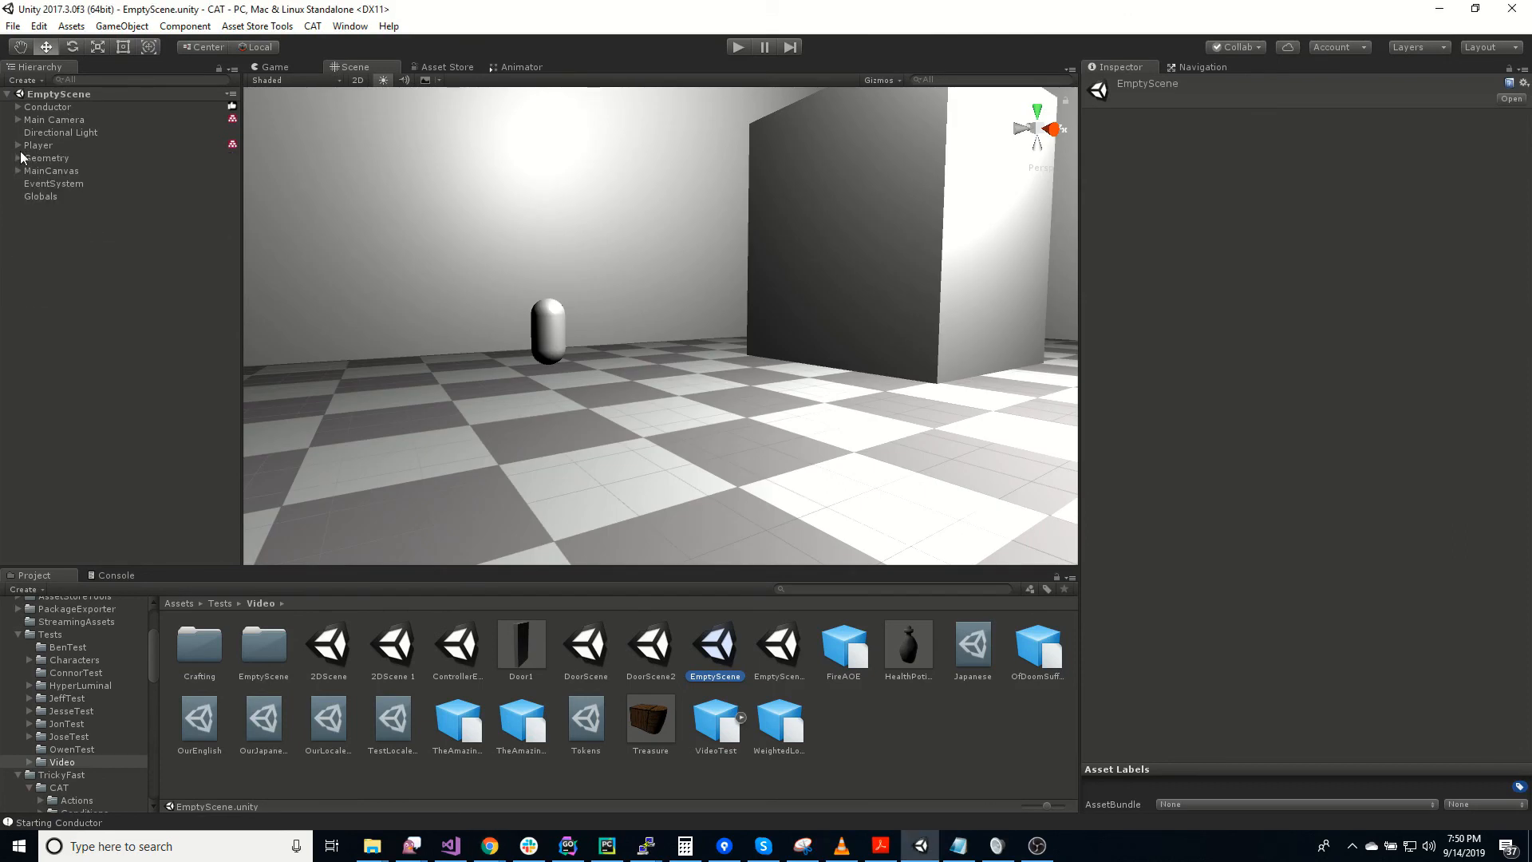
{"action": "right_click", "coordinate": [57, 279]}
{"action": "left_click", "coordinate": [48, 279]}
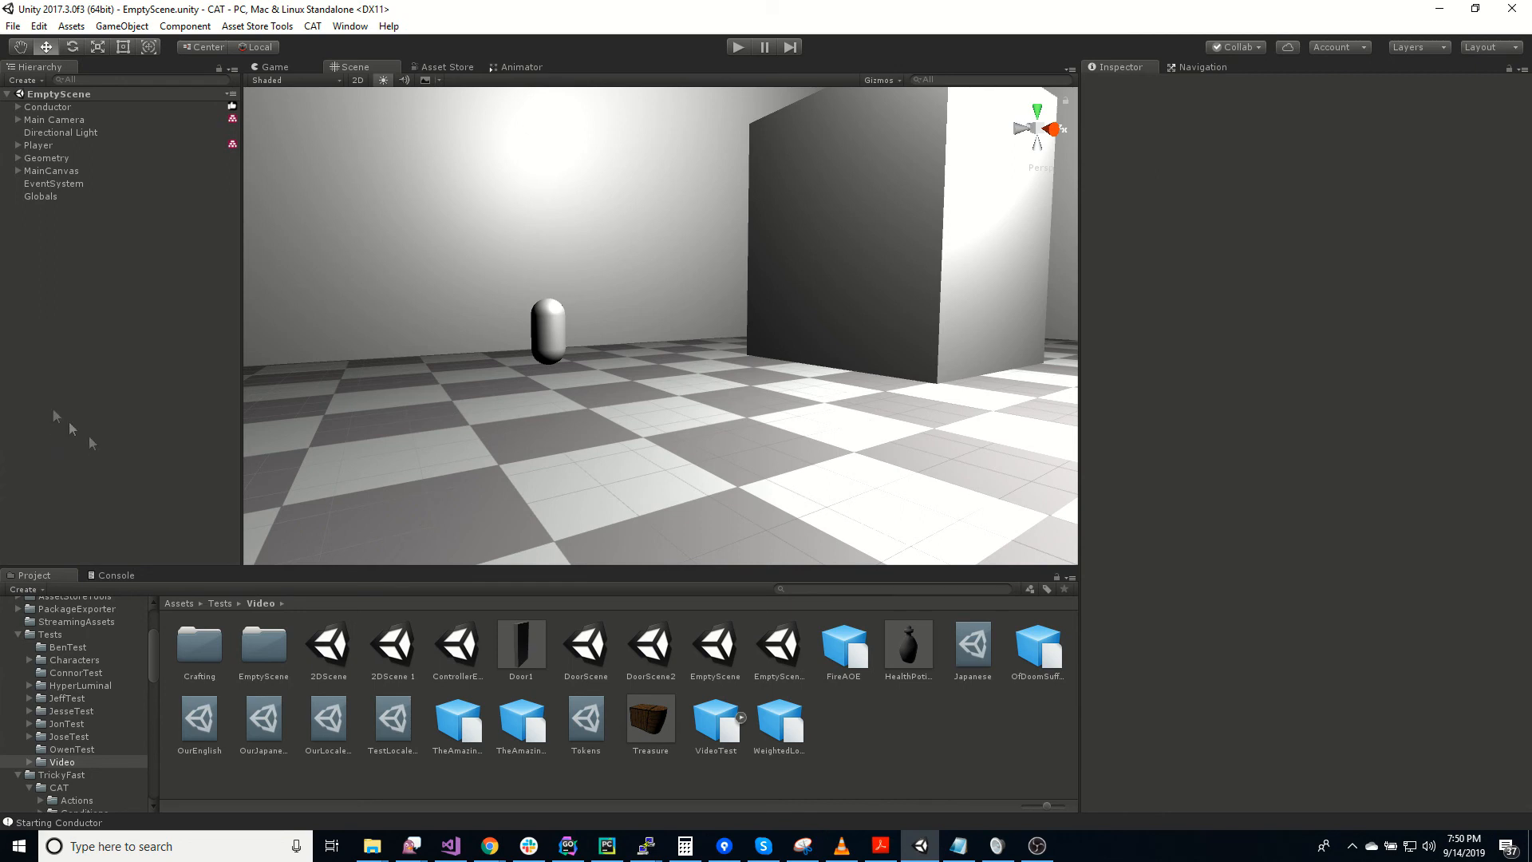
Step: Add a 3D capsule to the scene and lower it to the floor at about Y 1.08
{"action": "right_click", "coordinate": [32, 213]}
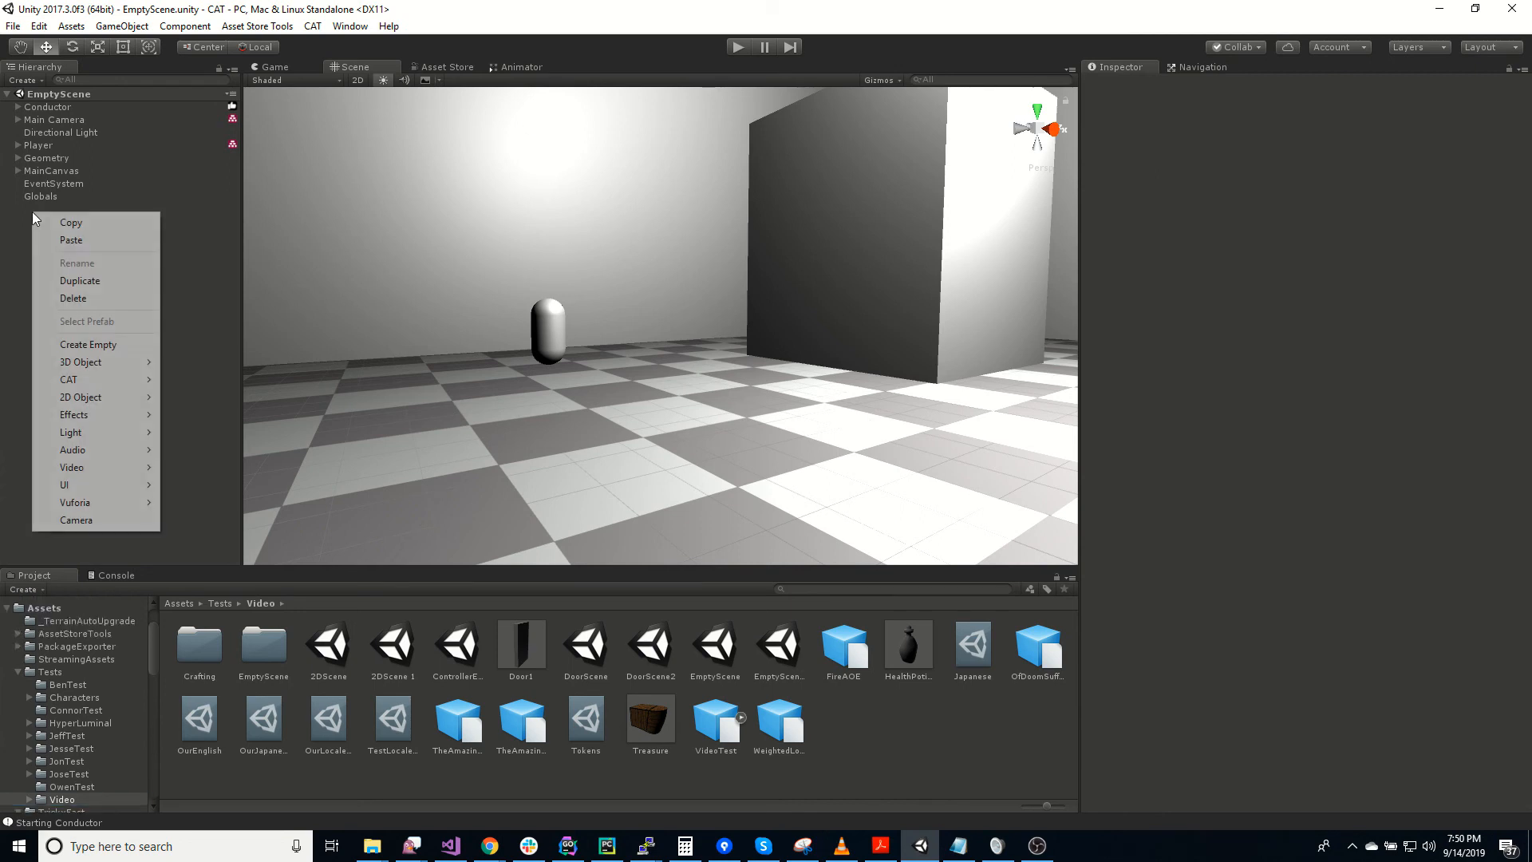
{"action": "mouse_move", "coordinate": [104, 363]}
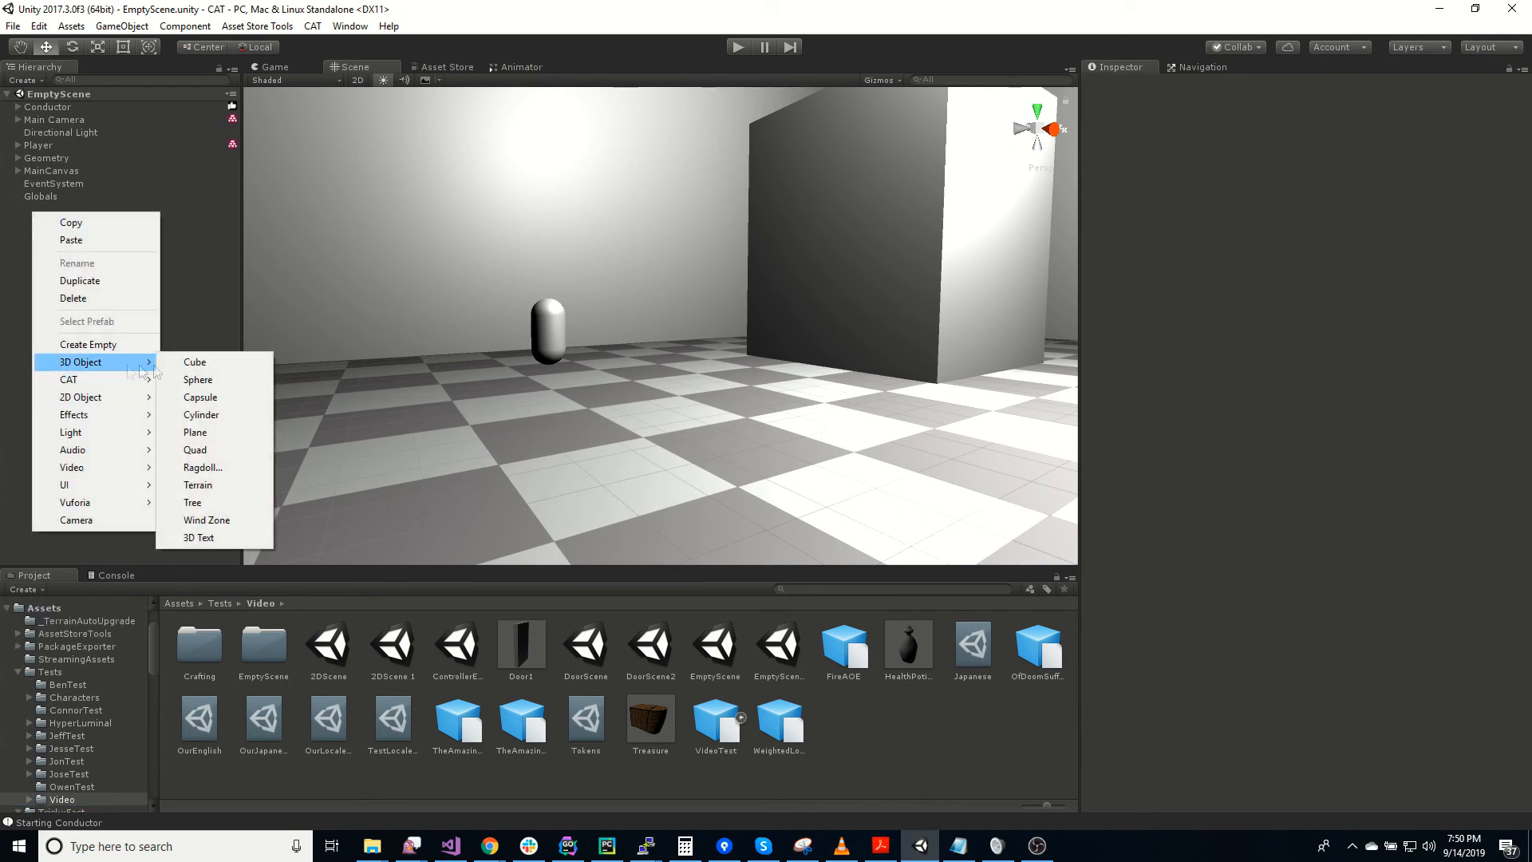
{"action": "left_click", "coordinate": [244, 397]}
{"action": "right_click_drag", "start_coordinate": [357, 382], "coordinate": [921, 367]}
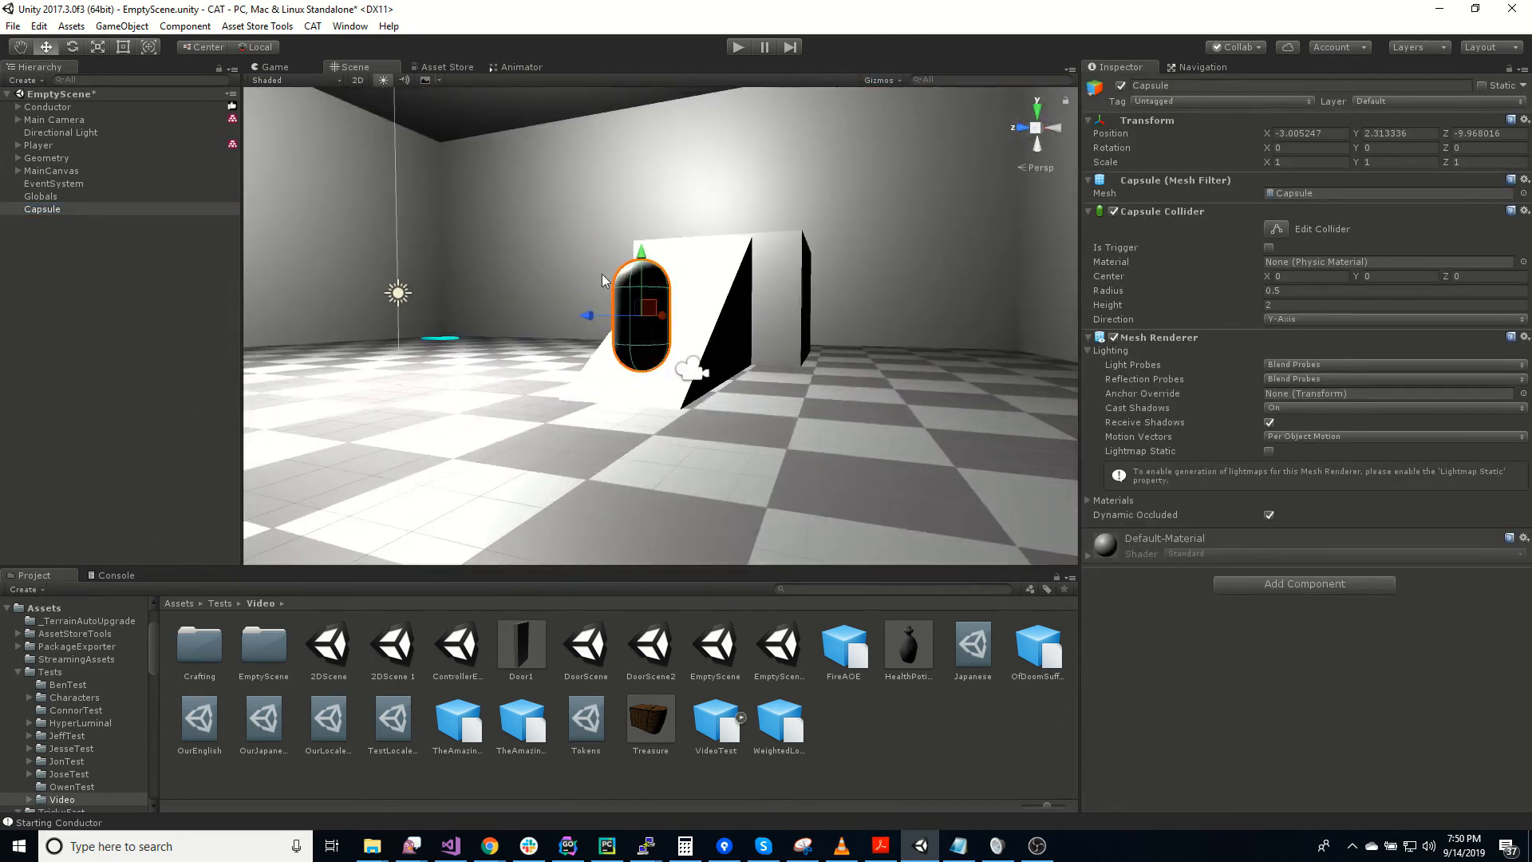
{"action": "left_click_drag", "start_coordinate": [637, 251], "coordinate": [634, 323]}
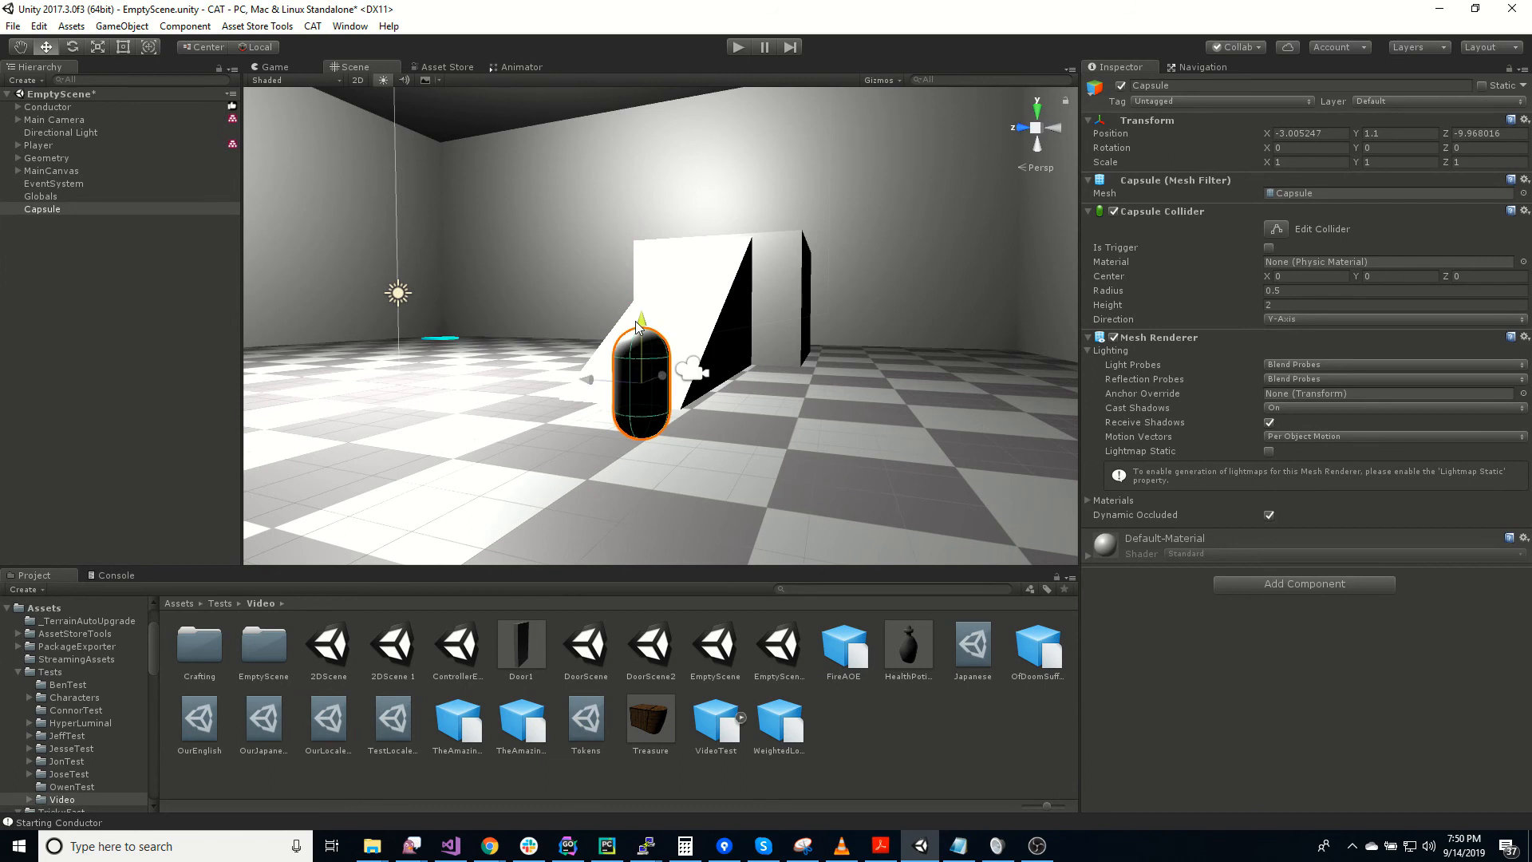
{"action": "right_click_drag", "start_coordinate": [805, 428], "coordinate": [4, 265]}
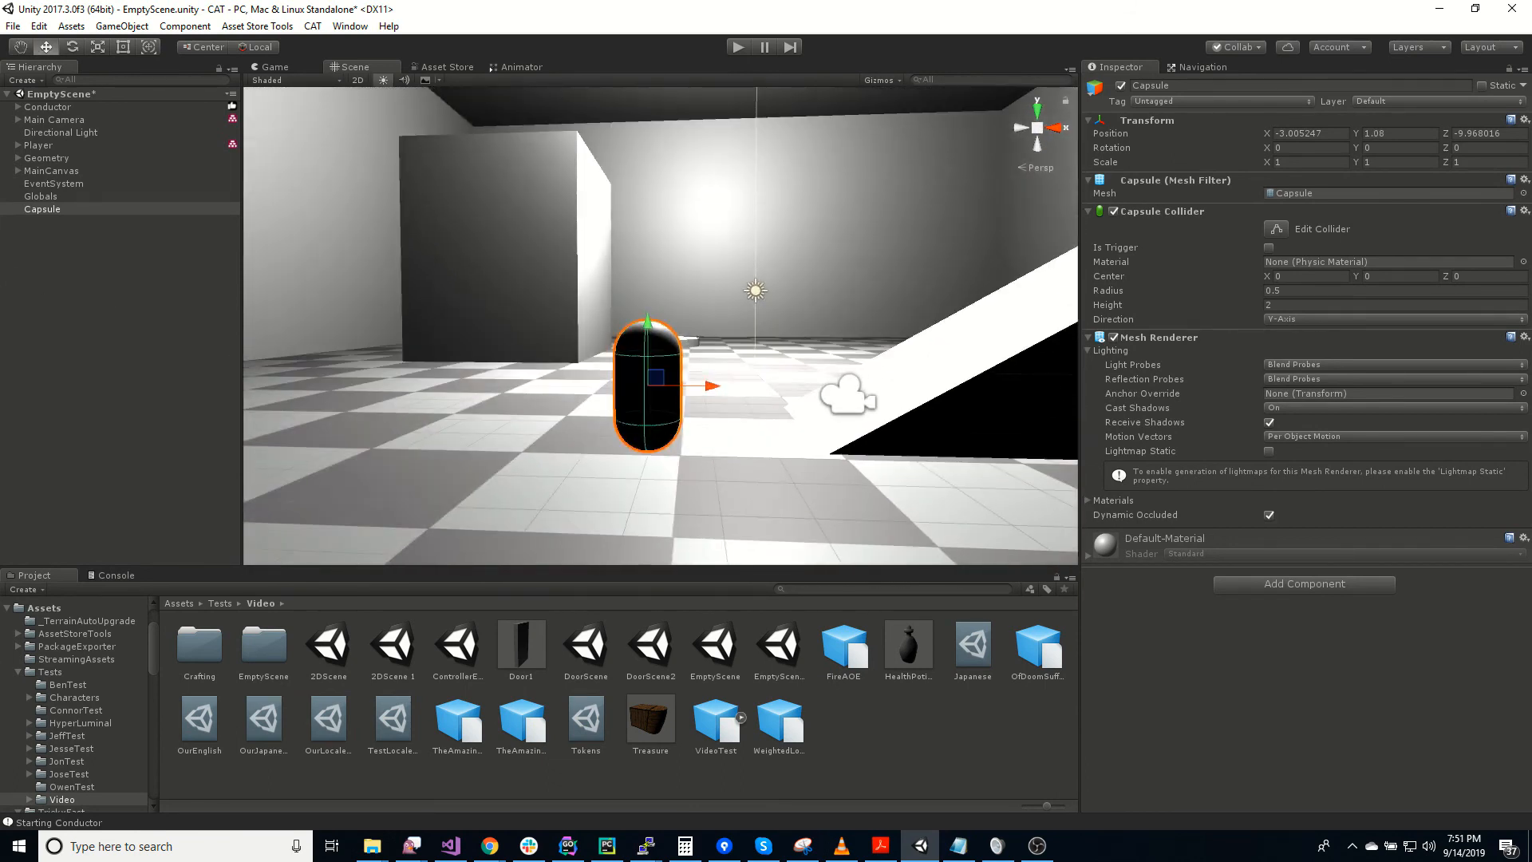
Step: Rename the capsule as Enemy and add a State Machine component to it
{"action": "left_click", "coordinate": [56, 208]}
{"action": "type", "text": "Enemy"}
{"action": "key", "text": "Return"}
{"action": "left_click", "coordinate": [1288, 584]}
{"action": "type", "text": "st"}
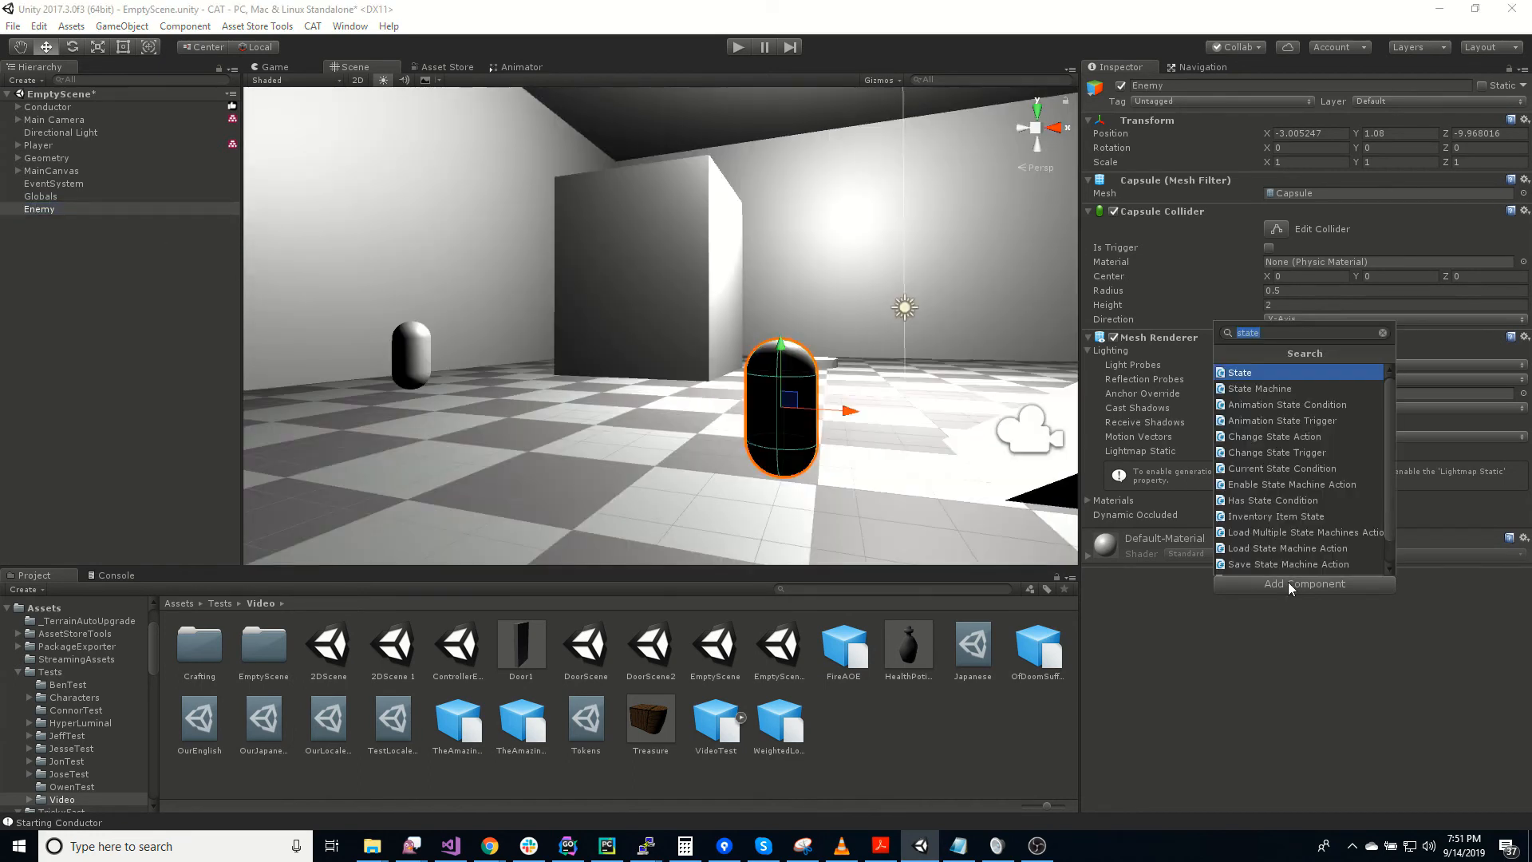
{"action": "scroll", "coordinate": [1286, 479], "scroll_direction": "down", "scroll_amount": 2}
{"action": "left_click", "coordinate": [1253, 390]}
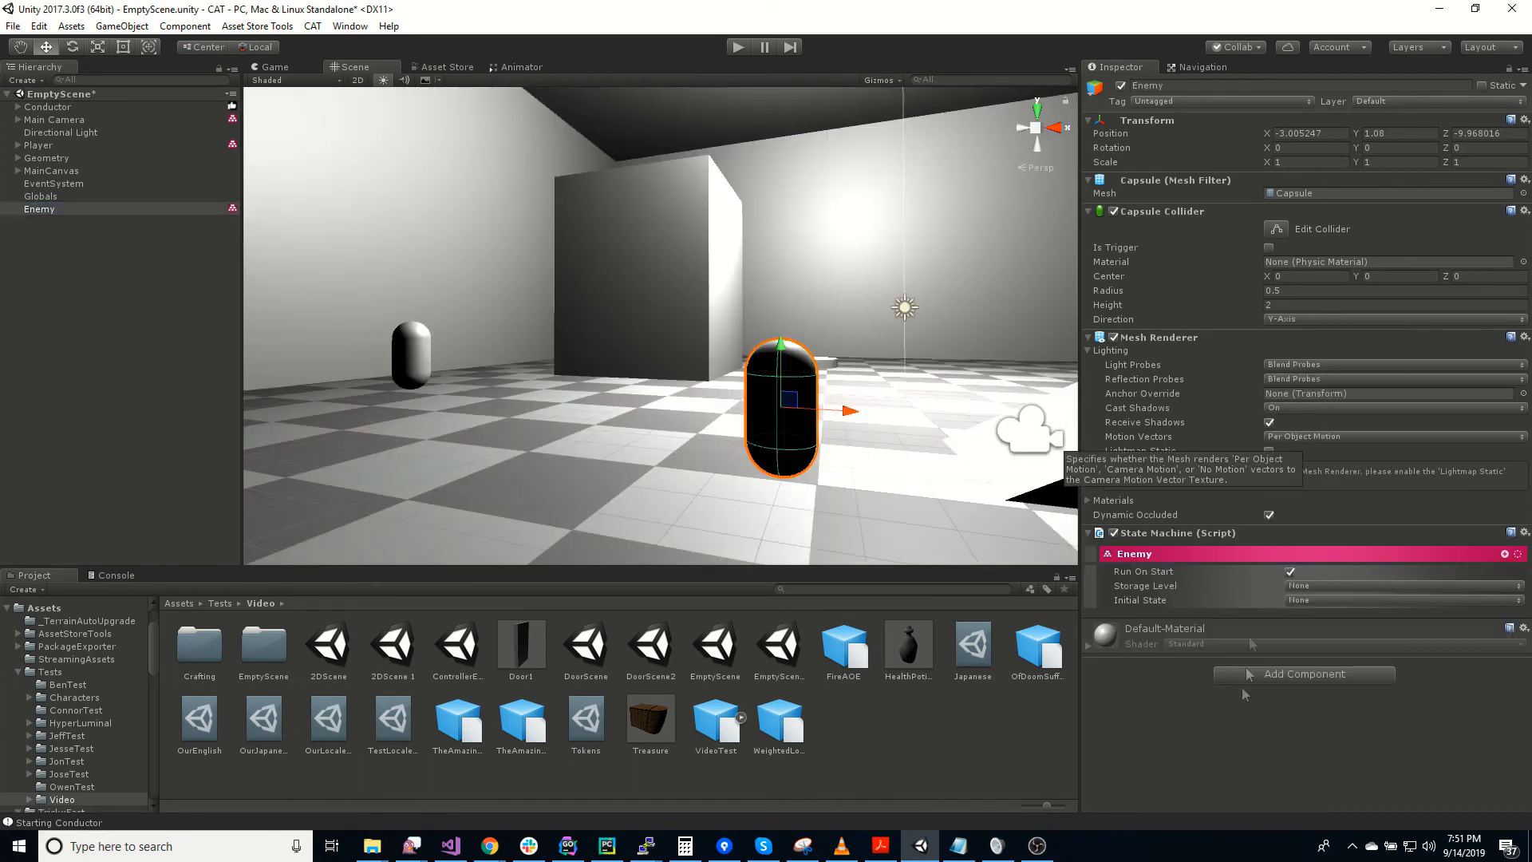
Step: Check the Ground object's navigation settings and the baked NavMesh coverage of the floor
{"action": "left_click", "coordinate": [892, 470]}
{"action": "left_click", "coordinate": [1198, 67]}
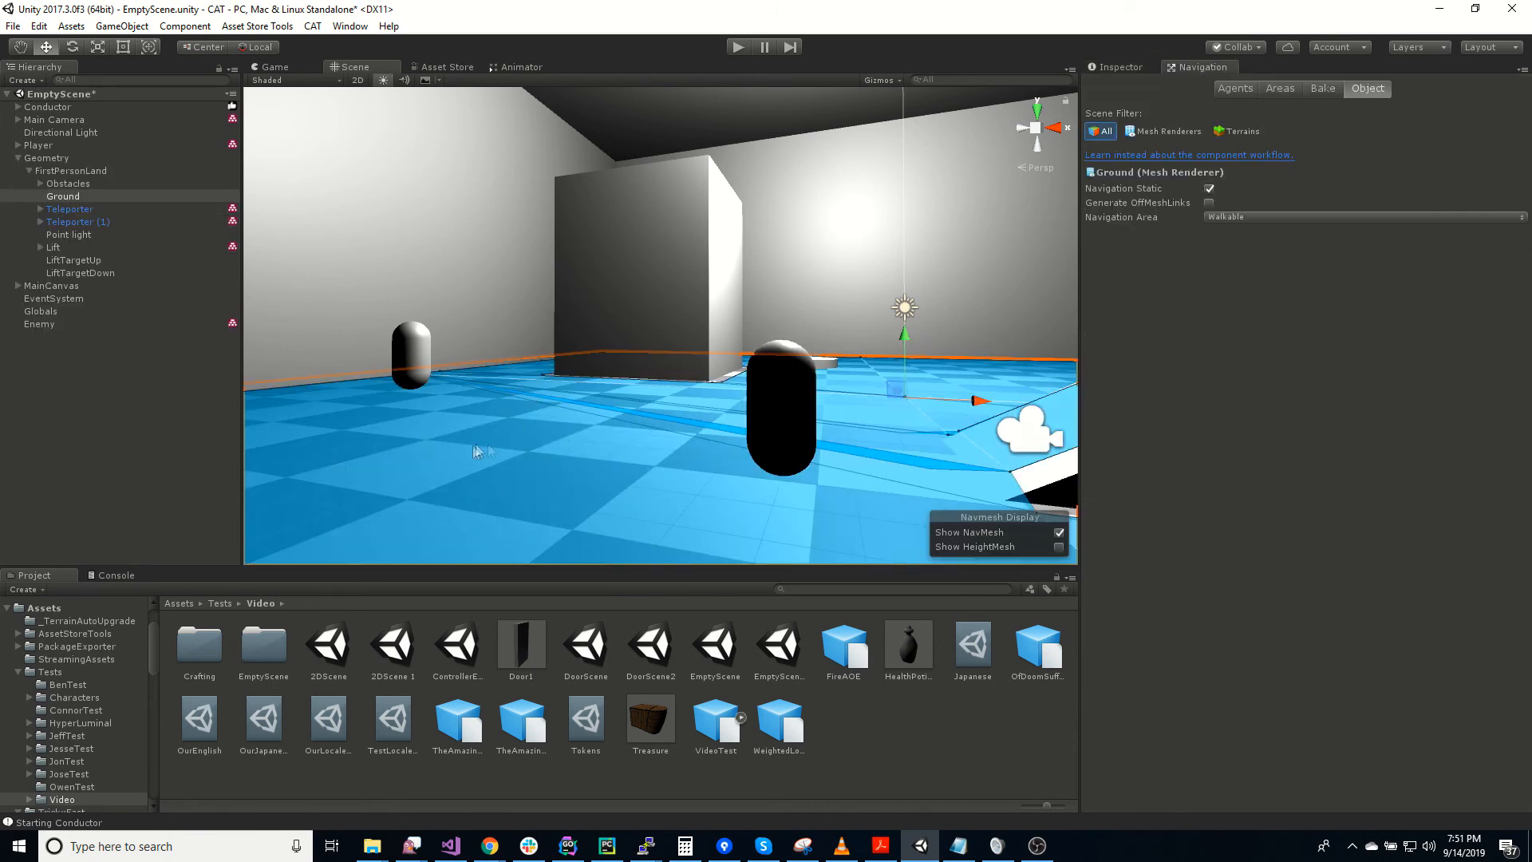
{"action": "left_click", "coordinate": [1120, 69]}
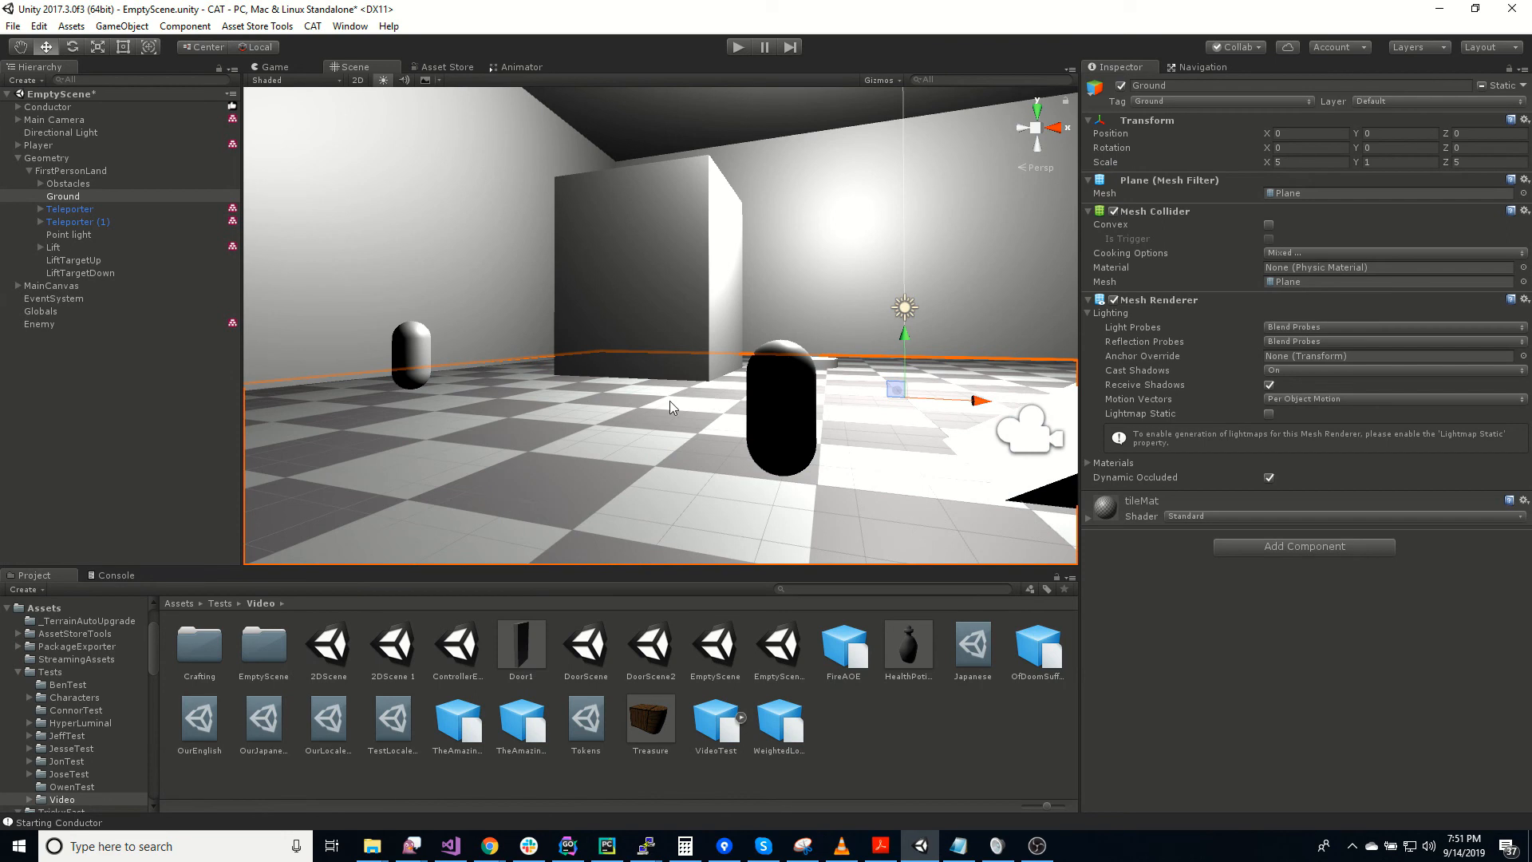
Step: Add a Navmesh Pathing Manager component to the Enemy and expand its settings
{"action": "left_click", "coordinate": [57, 324]}
{"action": "left_click", "coordinate": [1309, 677]}
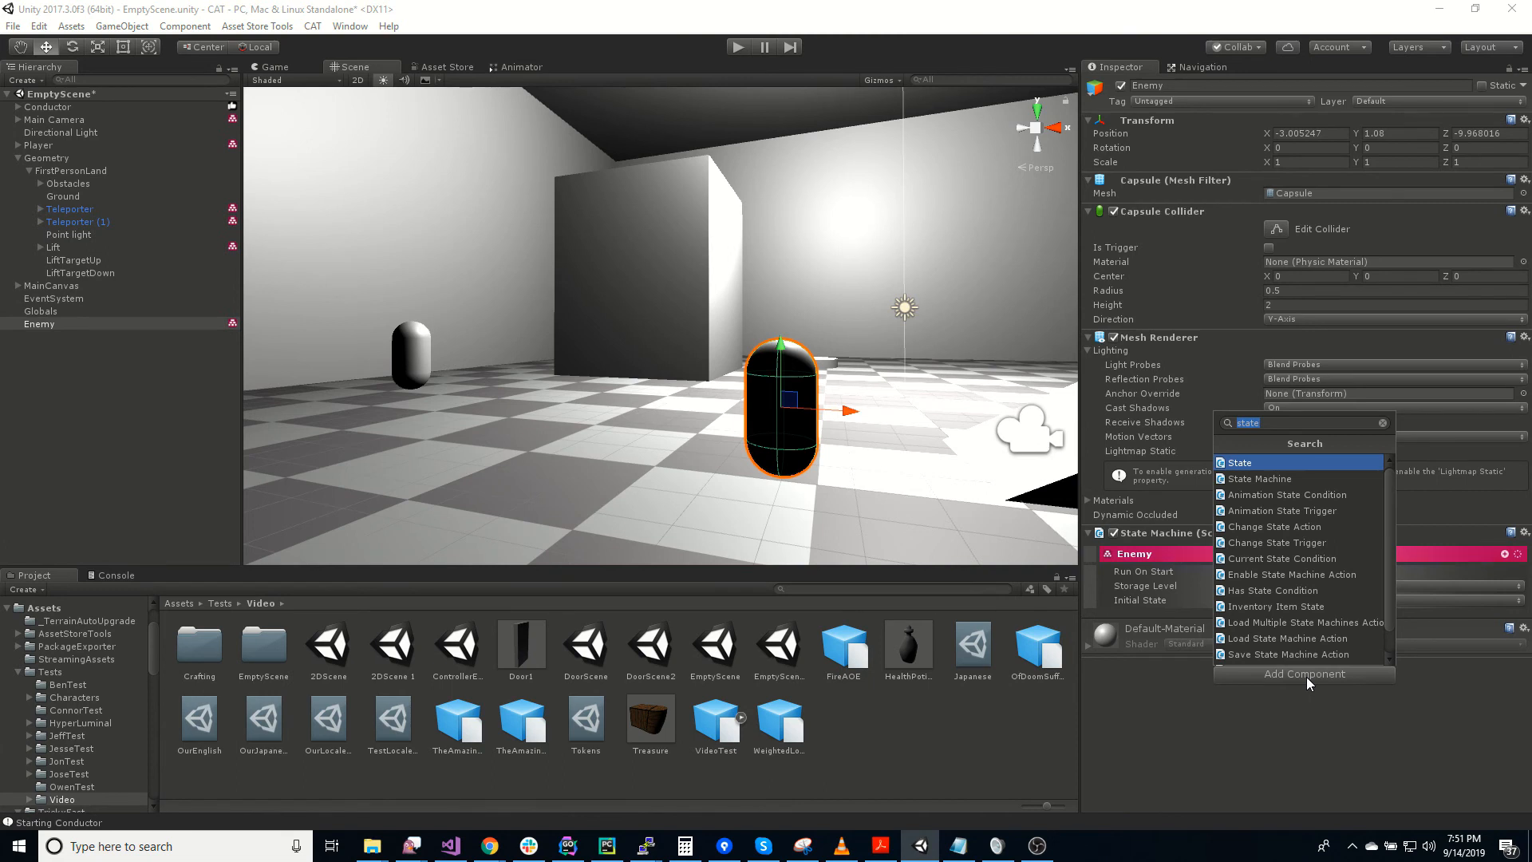
{"action": "type", "text": "path"}
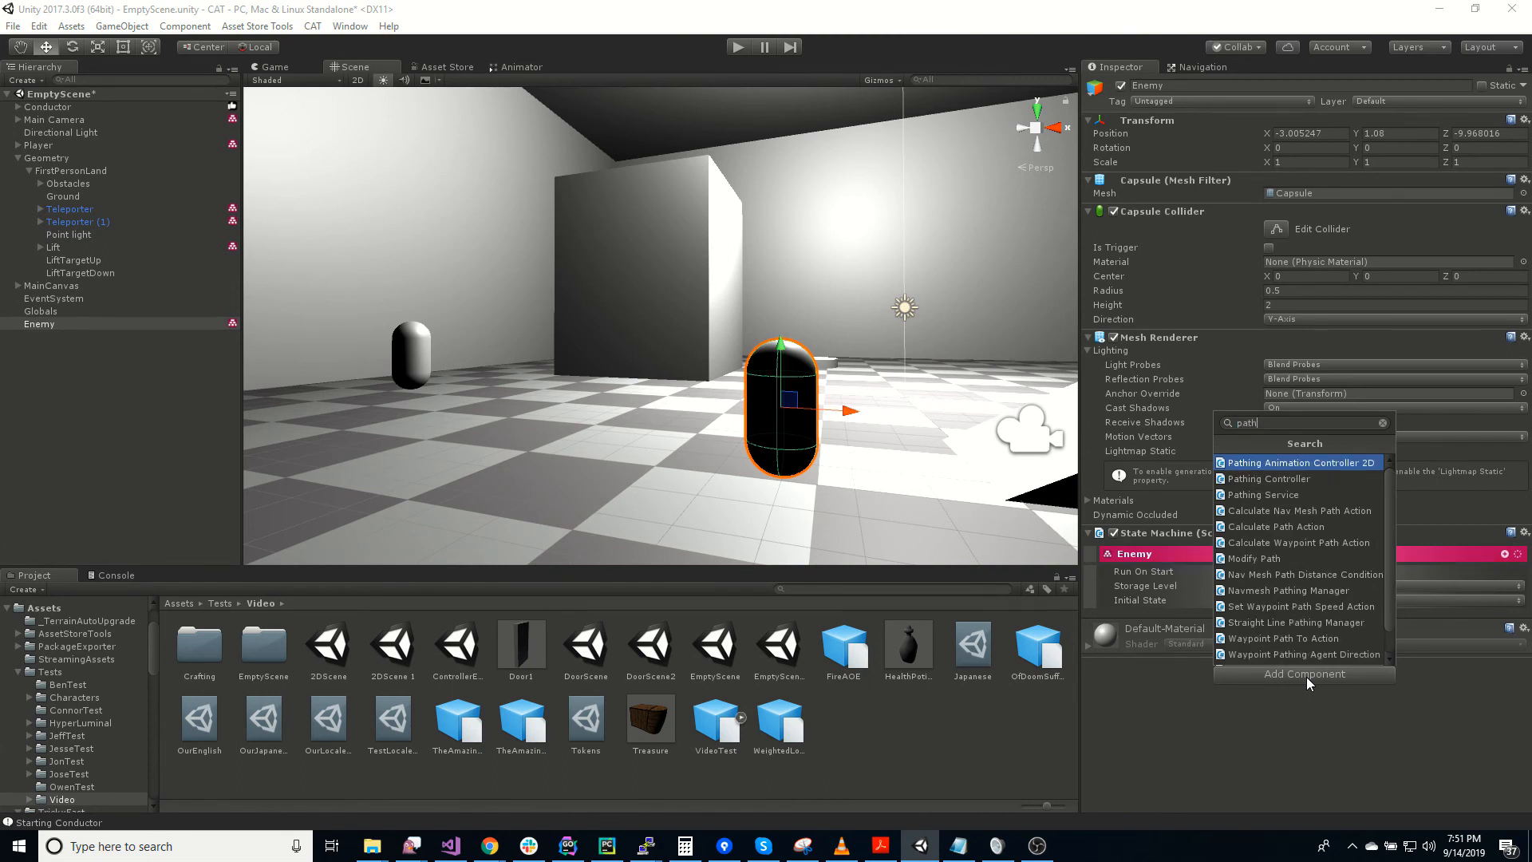
{"action": "key", "text": "BackSpace"}
{"action": "key", "text": "BackSpace"}
{"action": "key", "text": "BackSpace"}
{"action": "key", "text": "BackSpace"}
{"action": "type", "text": "navmes"}
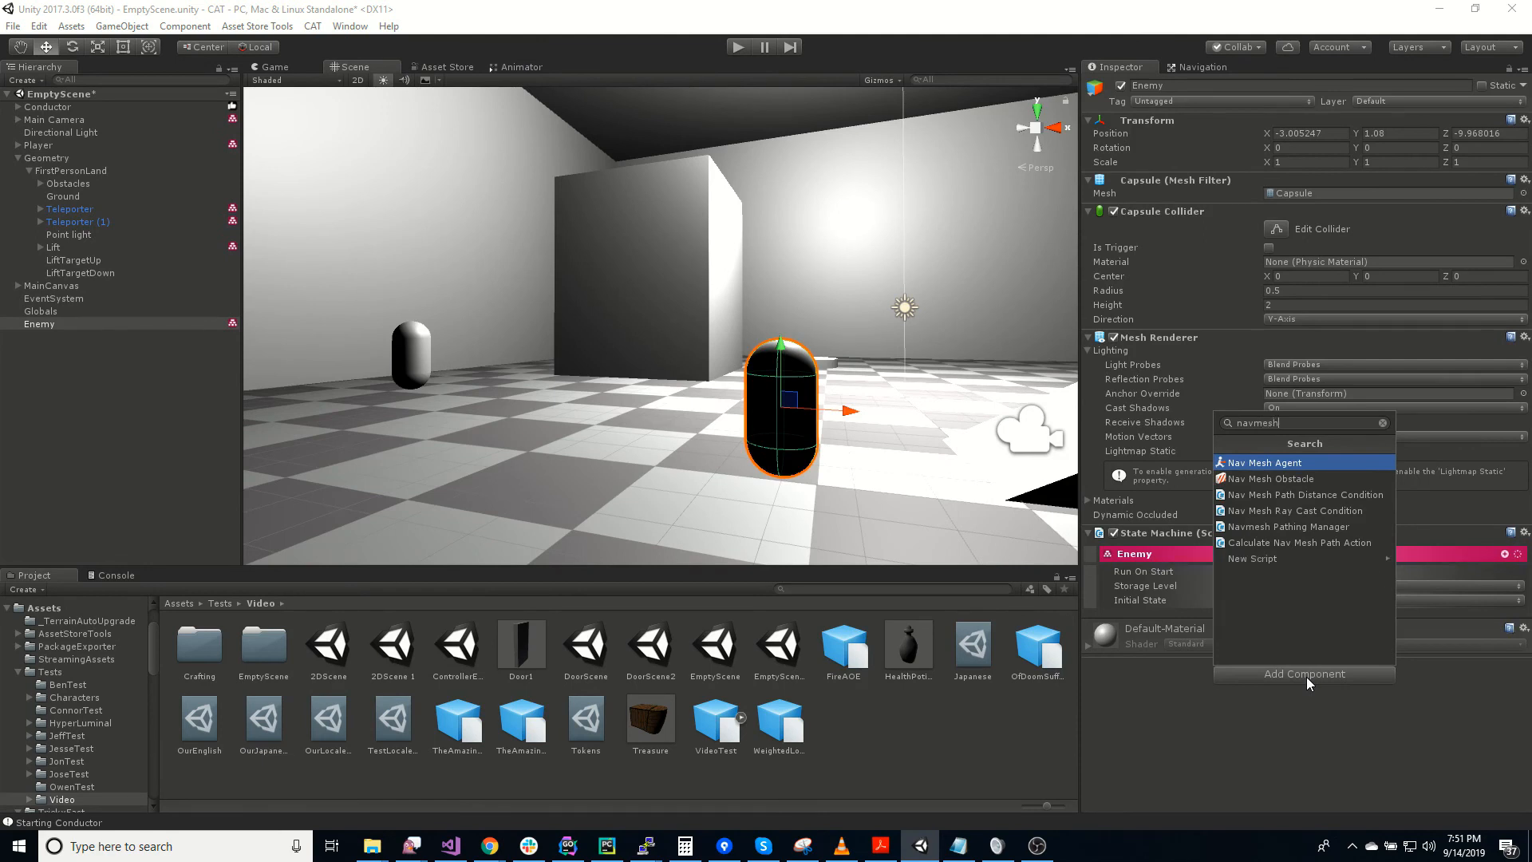
{"action": "key", "text": "Down"}
{"action": "key", "text": "Down"}
{"action": "key", "text": "Down"}
{"action": "key", "text": "Down"}
{"action": "key", "text": "Return"}
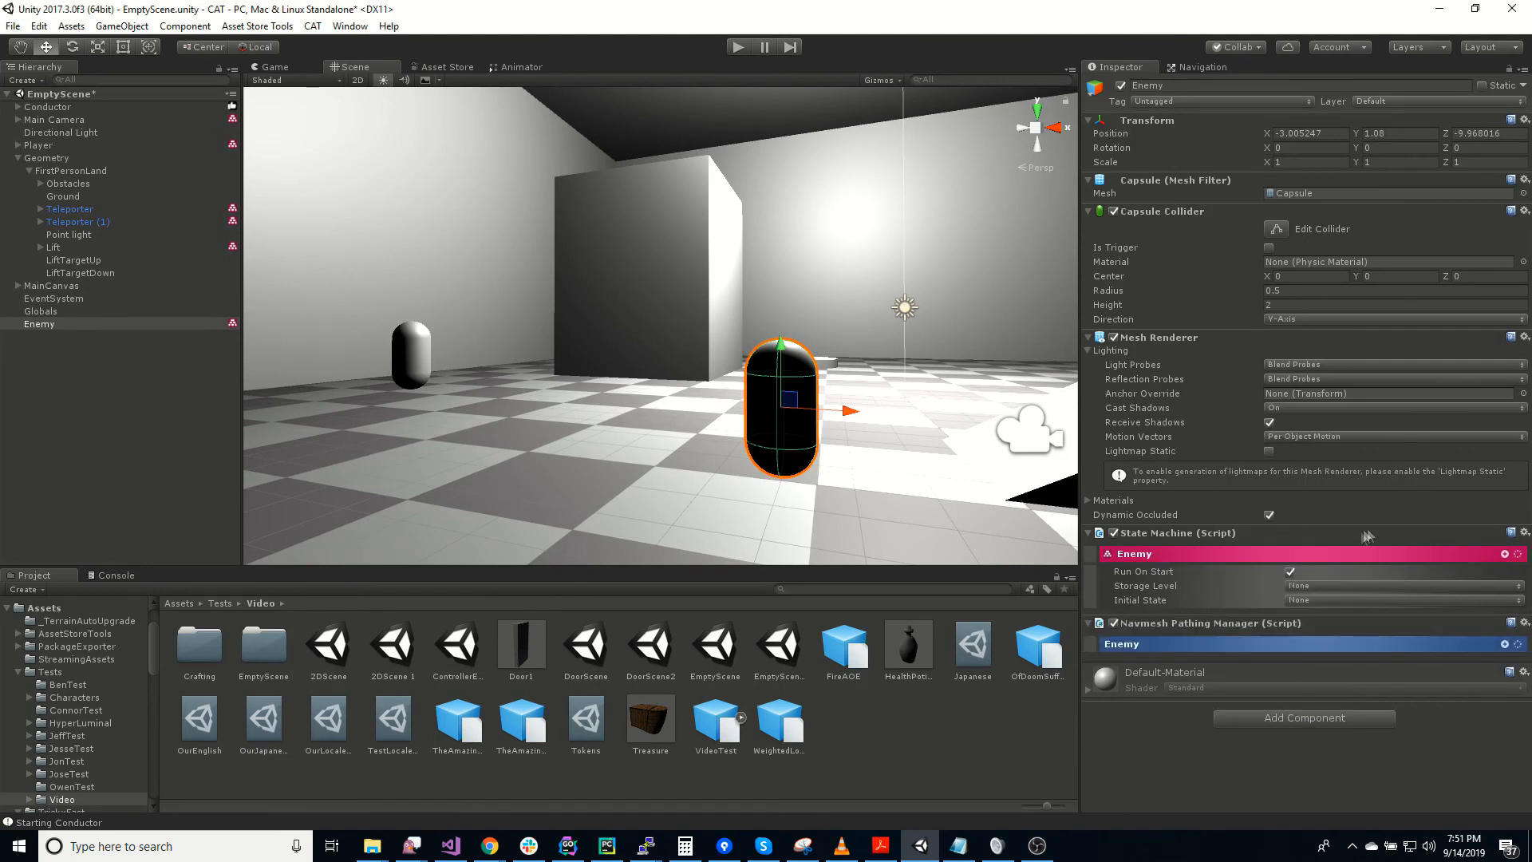
{"action": "left_click", "coordinate": [1211, 643]}
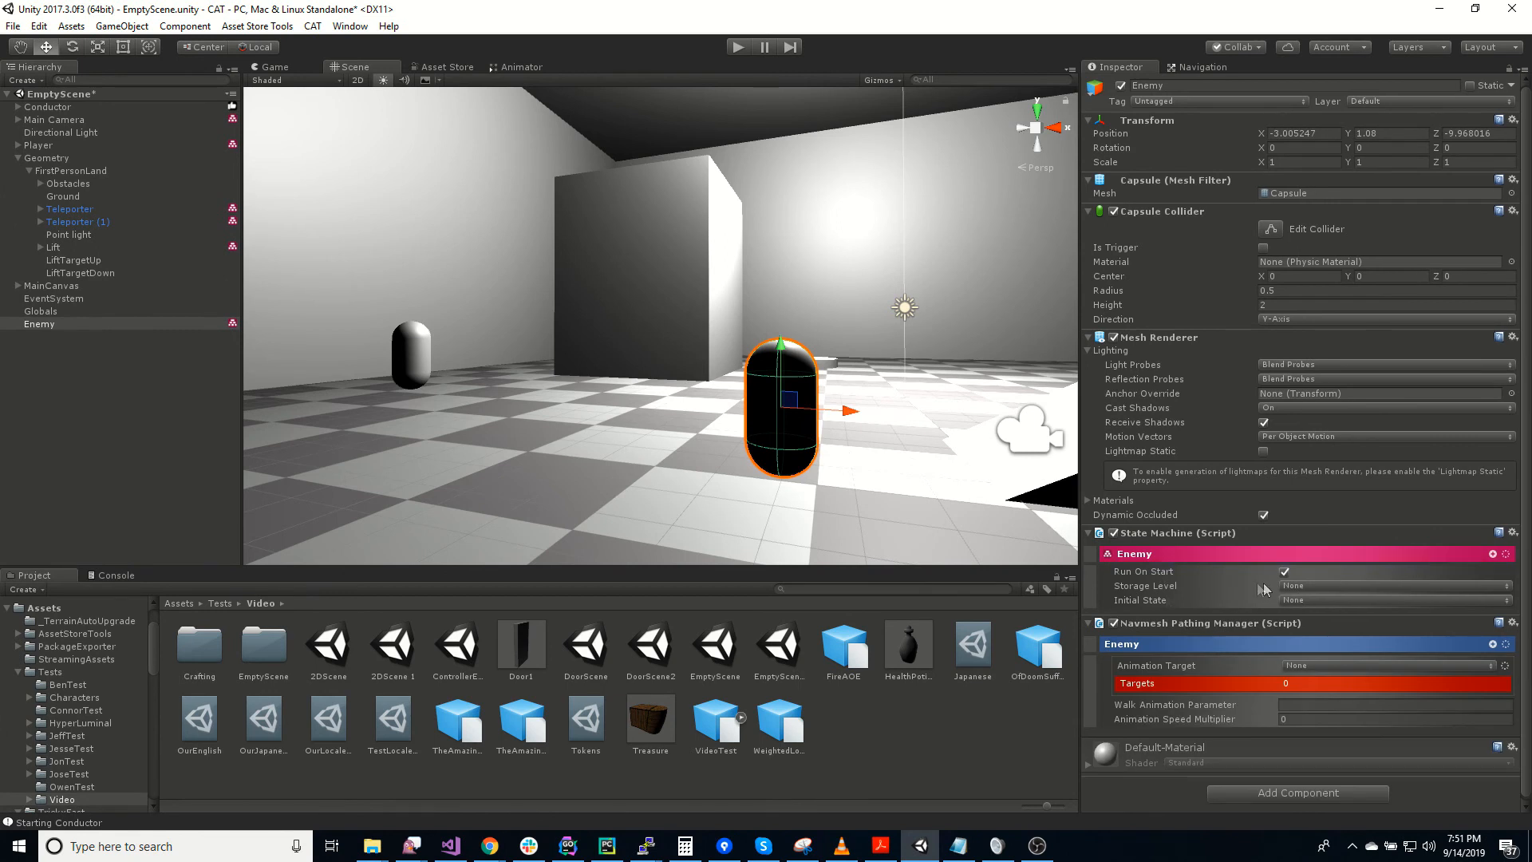
Step: Add a Looping Action to the Enemy's state machine
{"action": "left_click", "coordinate": [1493, 554]}
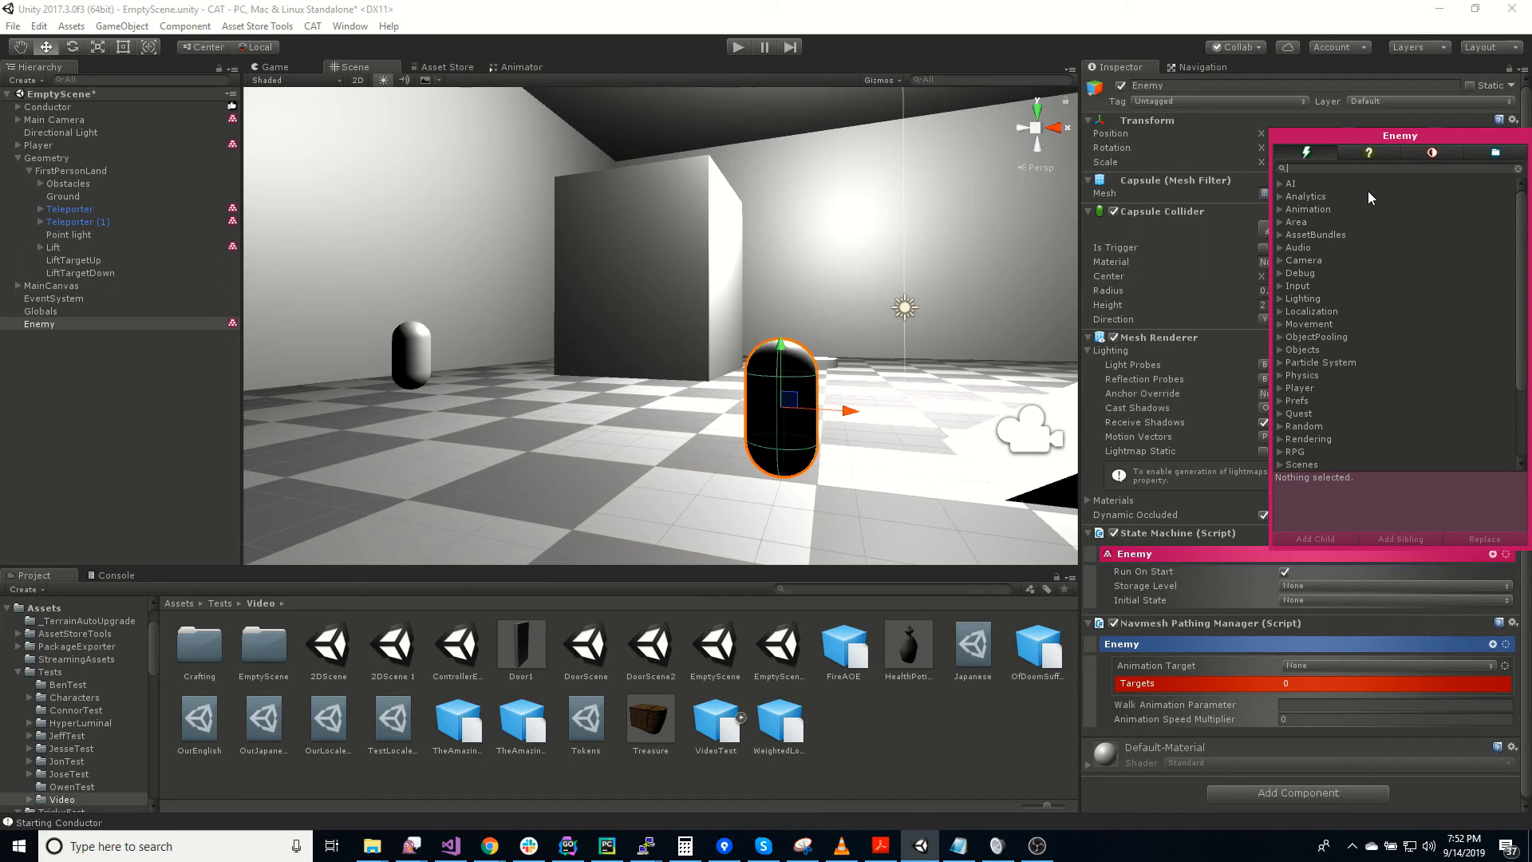
{"action": "type", "text": "loo"}
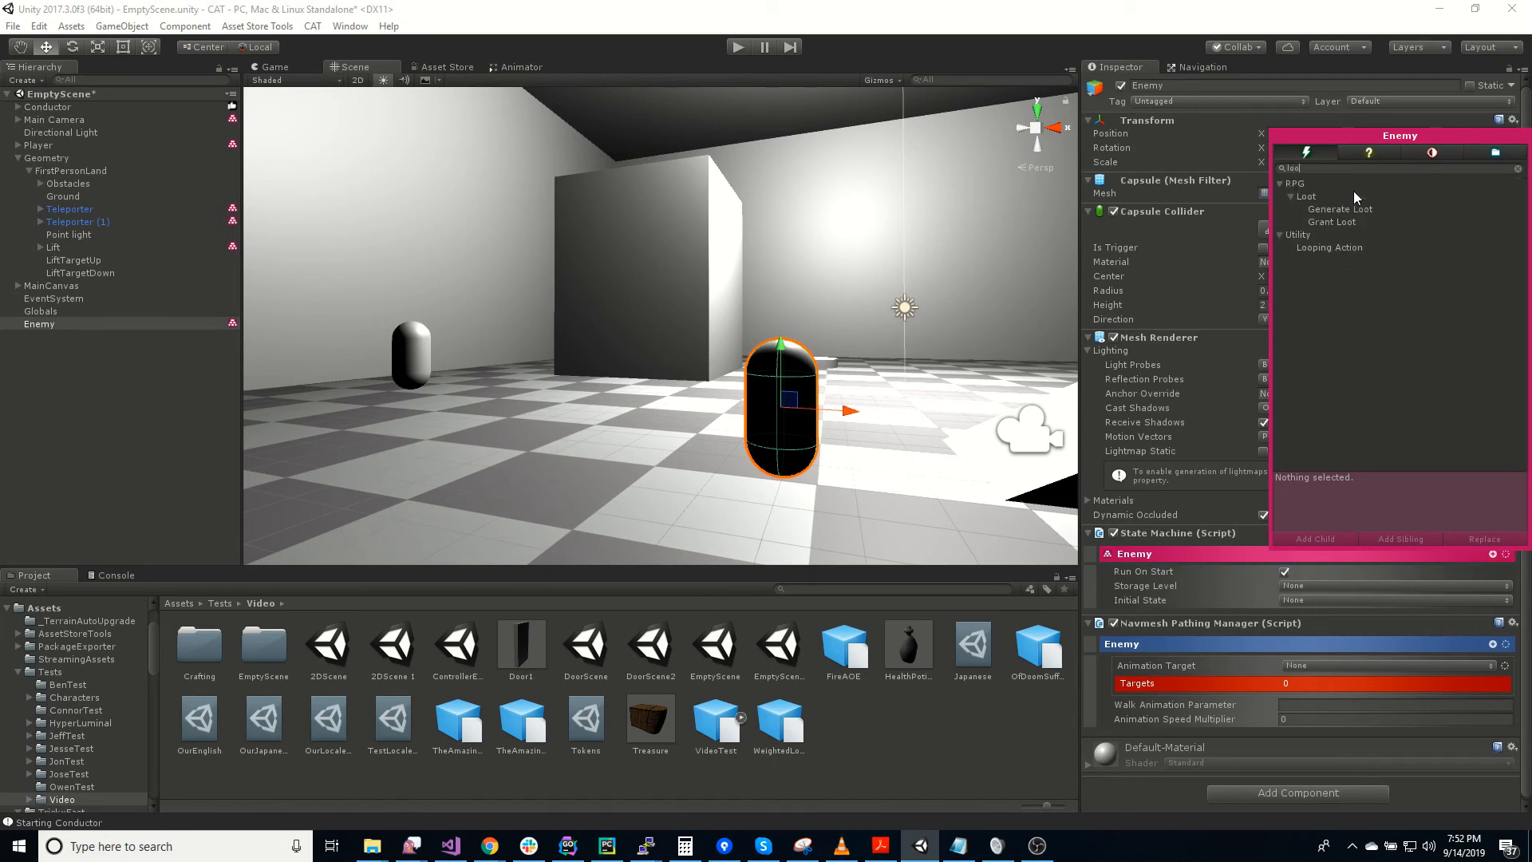
{"action": "left_click", "coordinate": [1326, 248]}
{"action": "left_click", "coordinate": [1326, 247]}
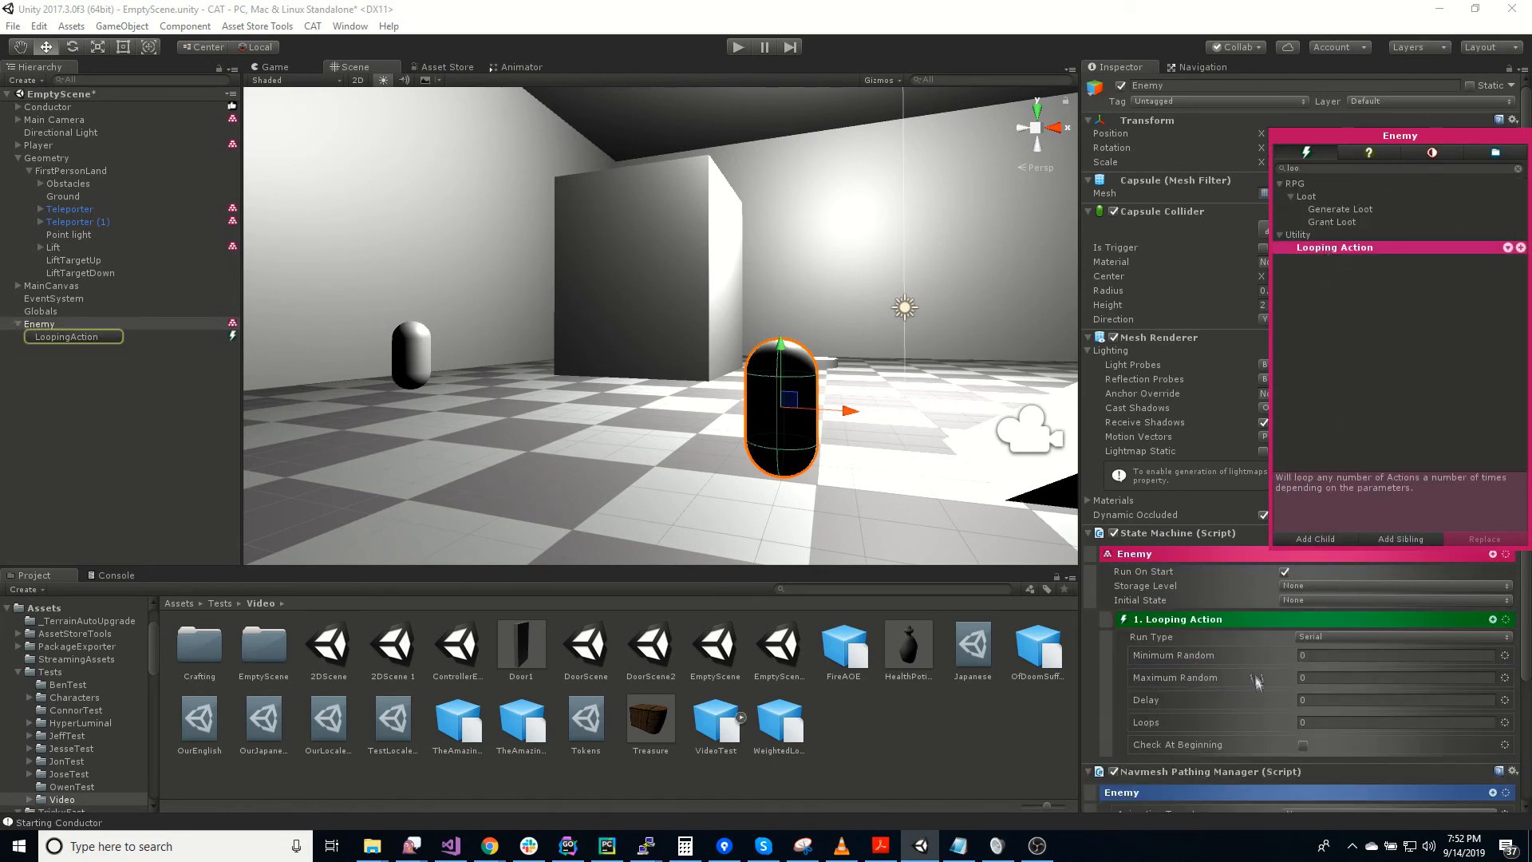
Step: Add a Set Navigation Destination action as a child of the Enemy's Looping Action
{"action": "left_click", "coordinate": [1492, 619]}
{"action": "type", "text": "setn"}
{"action": "key", "text": "BackSpace"}
{"action": "key", "text": "BackSpace"}
{"action": "key", "text": "BackSpace"}
{"action": "key", "text": "BackSpace"}
{"action": "type", "text": "n"}
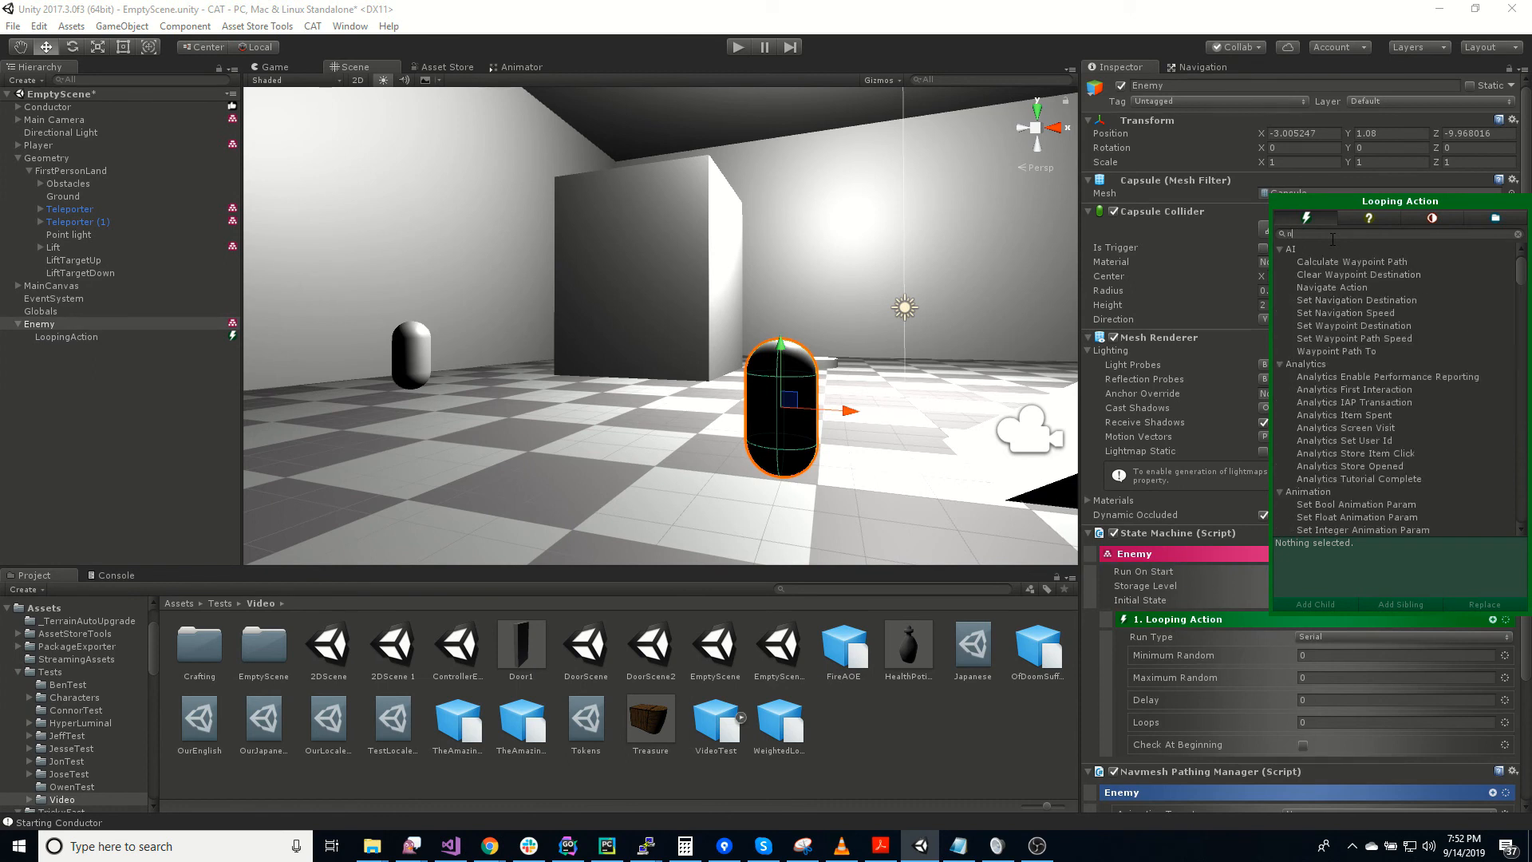
{"action": "type", "text": "set"}
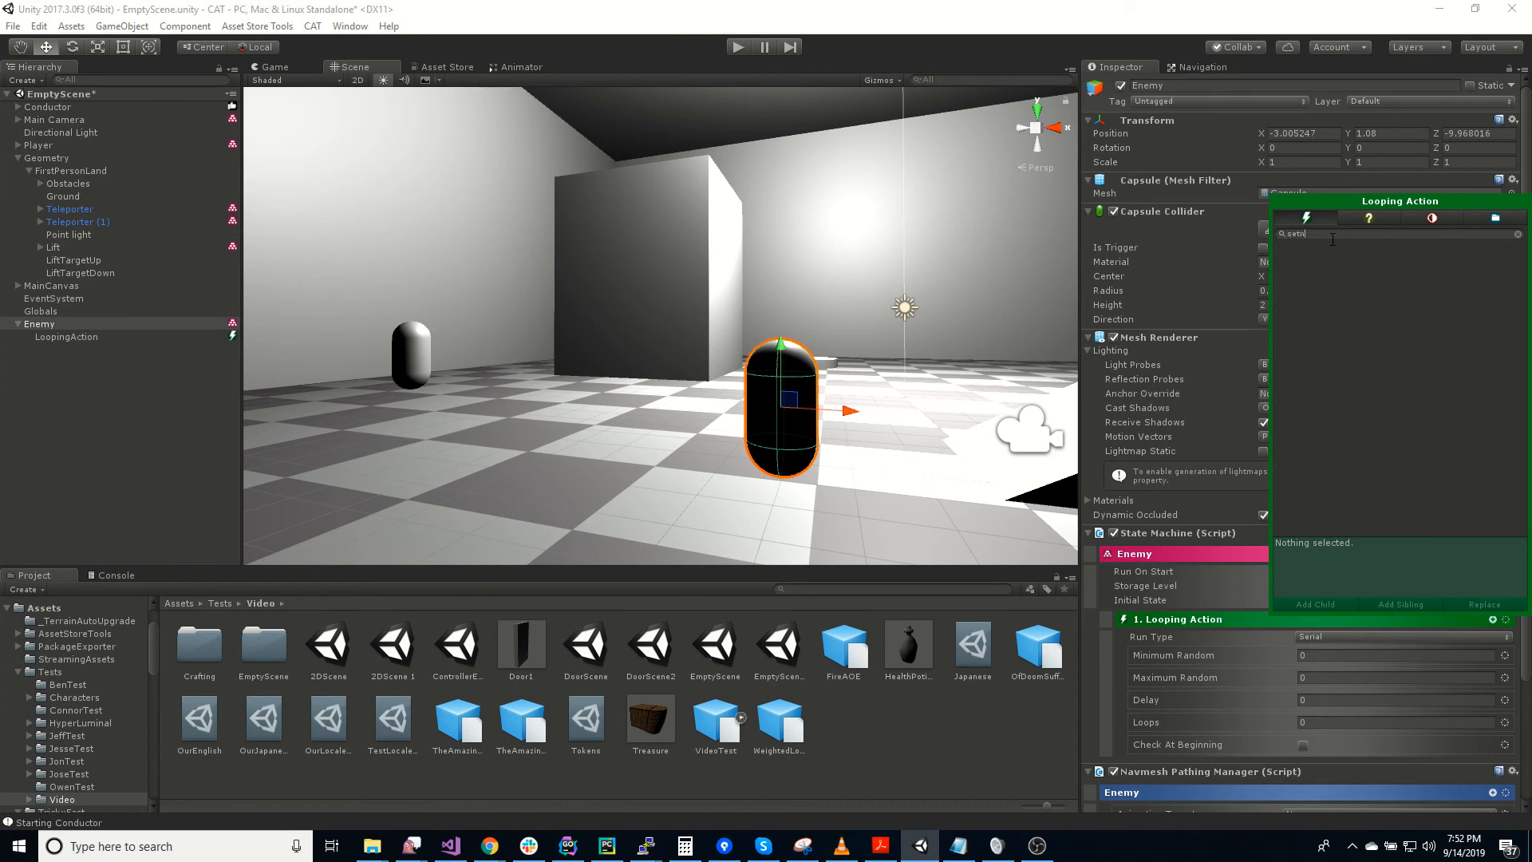
{"action": "key", "text": "BackSpace"}
{"action": "double_click", "coordinate": [1366, 262]}
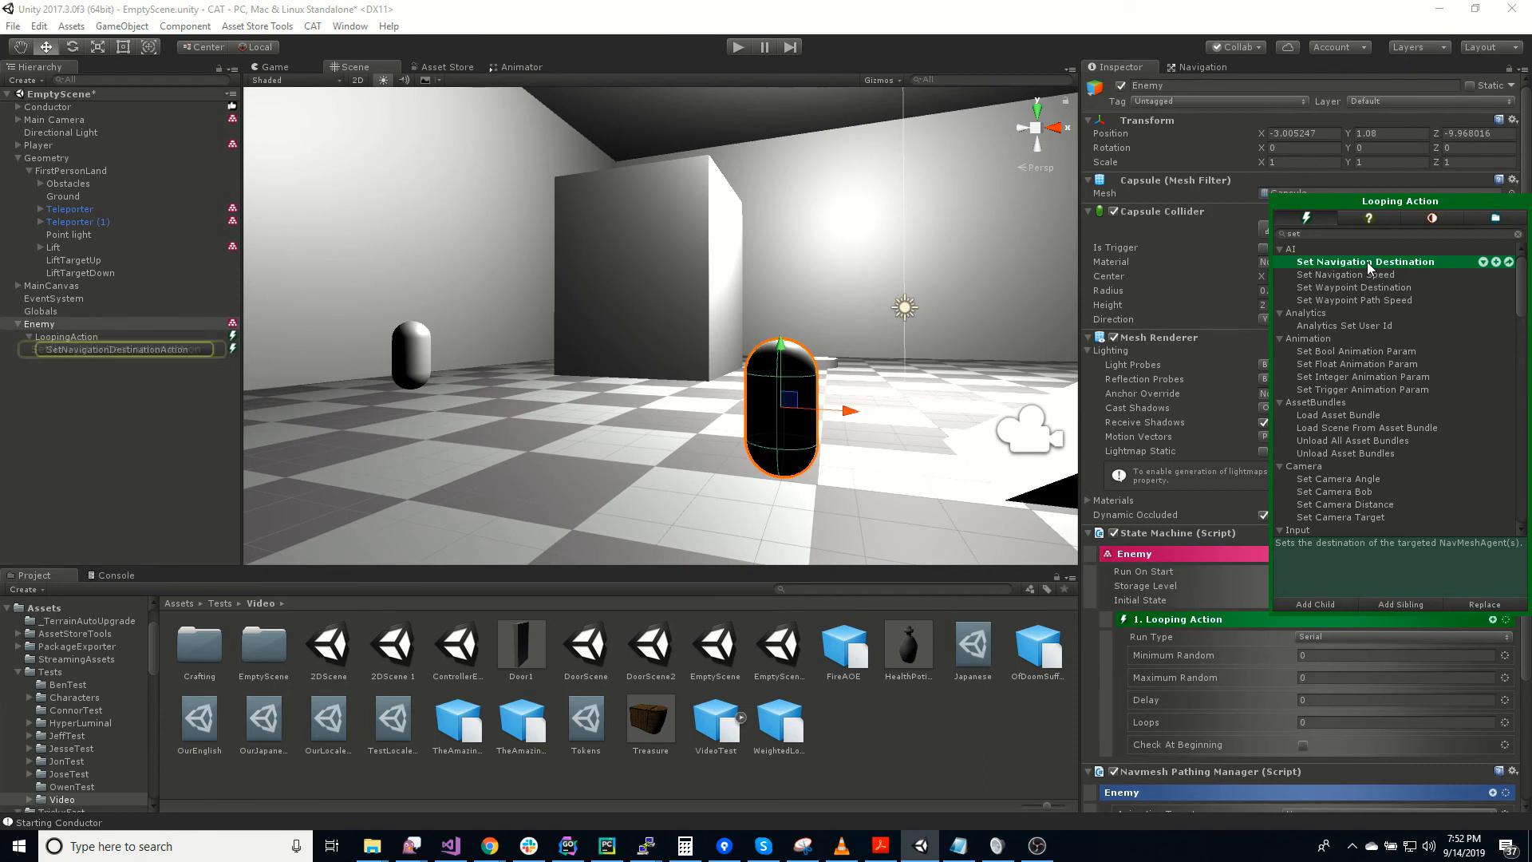
{"action": "scroll", "coordinate": [1098, 528], "scroll_direction": "down", "scroll_amount": 3}
{"action": "left_click", "coordinate": [1104, 581]}
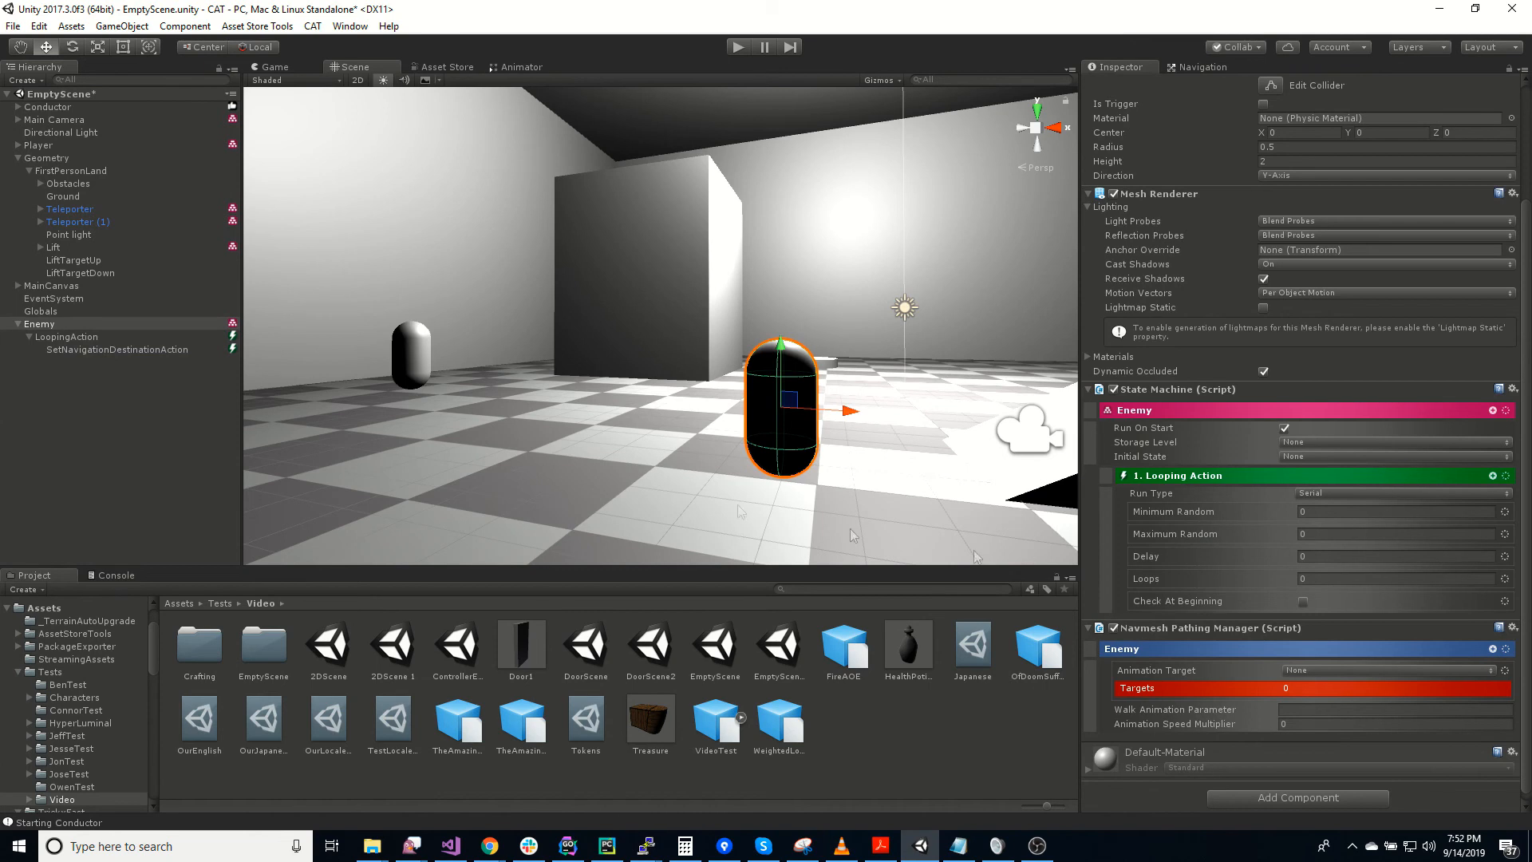
Step: Set the delay of the Enemy's Looping Action to 0.2
{"action": "left_click", "coordinate": [129, 347]}
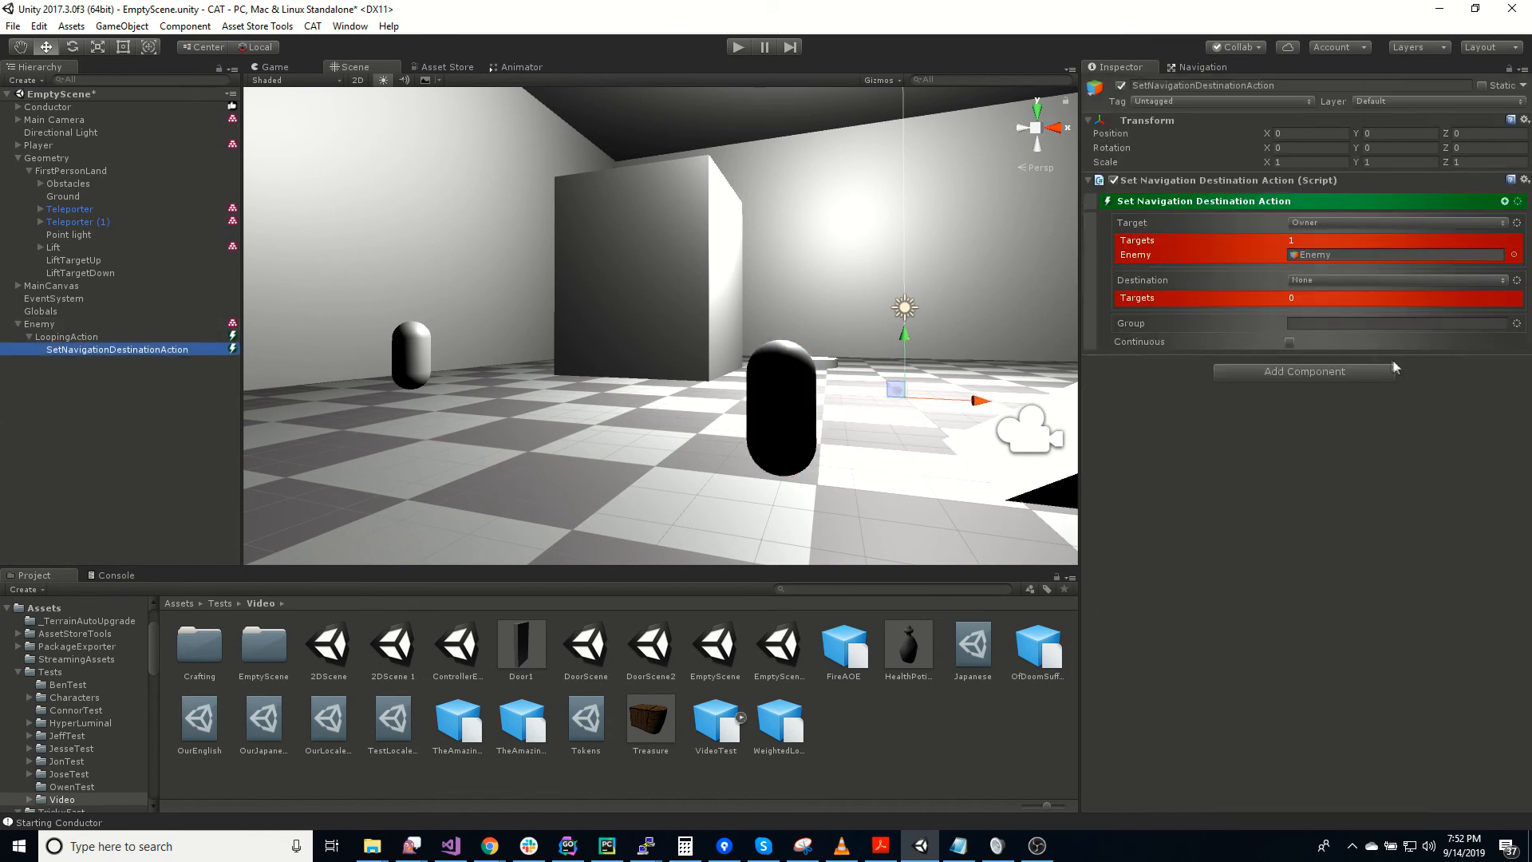
{"action": "left_click", "coordinate": [101, 338]}
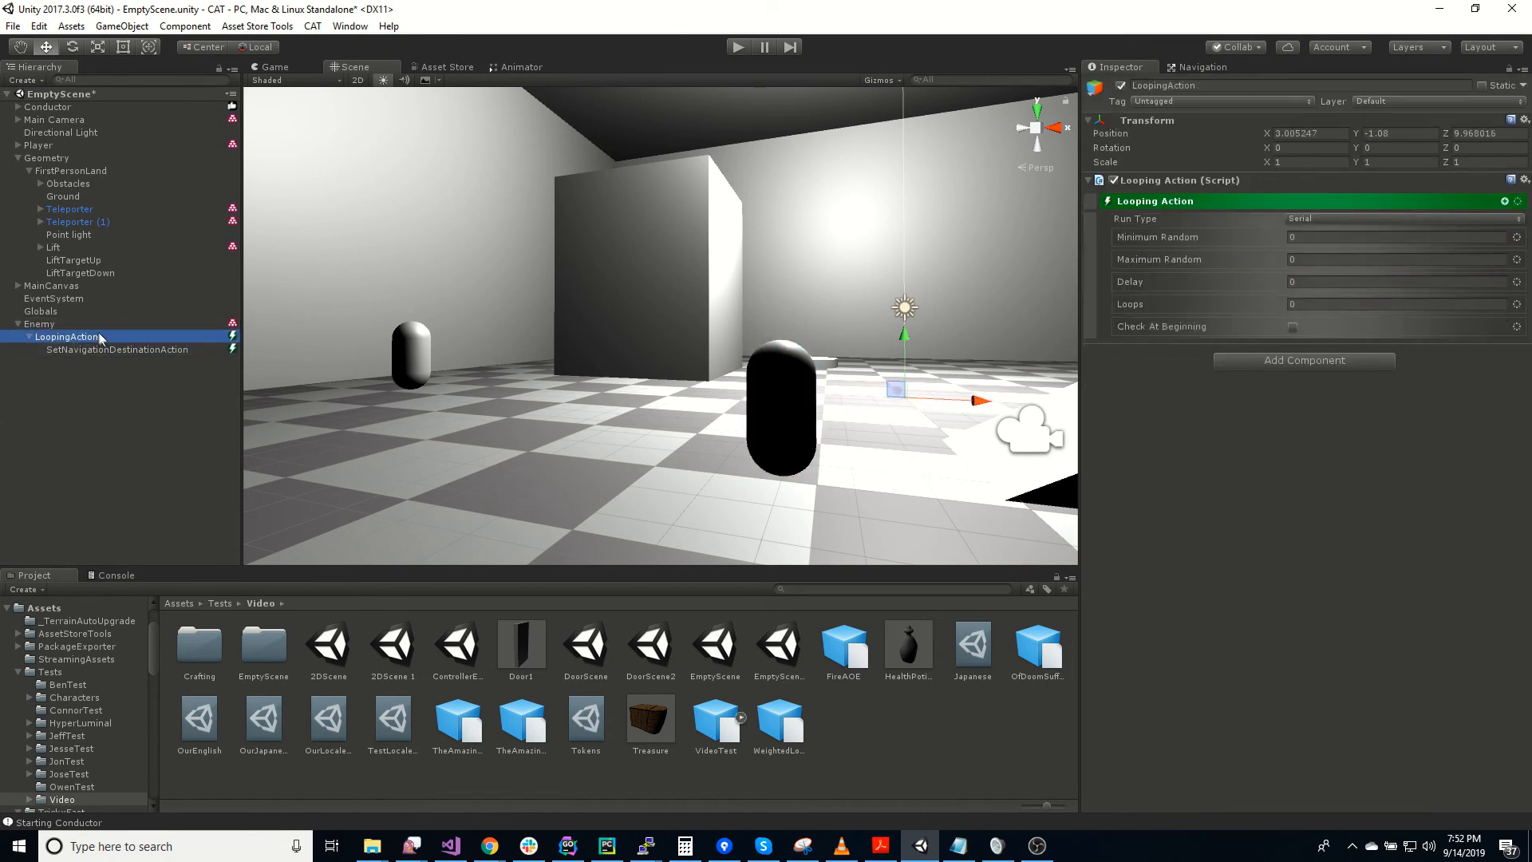
{"action": "left_click", "coordinate": [98, 348]}
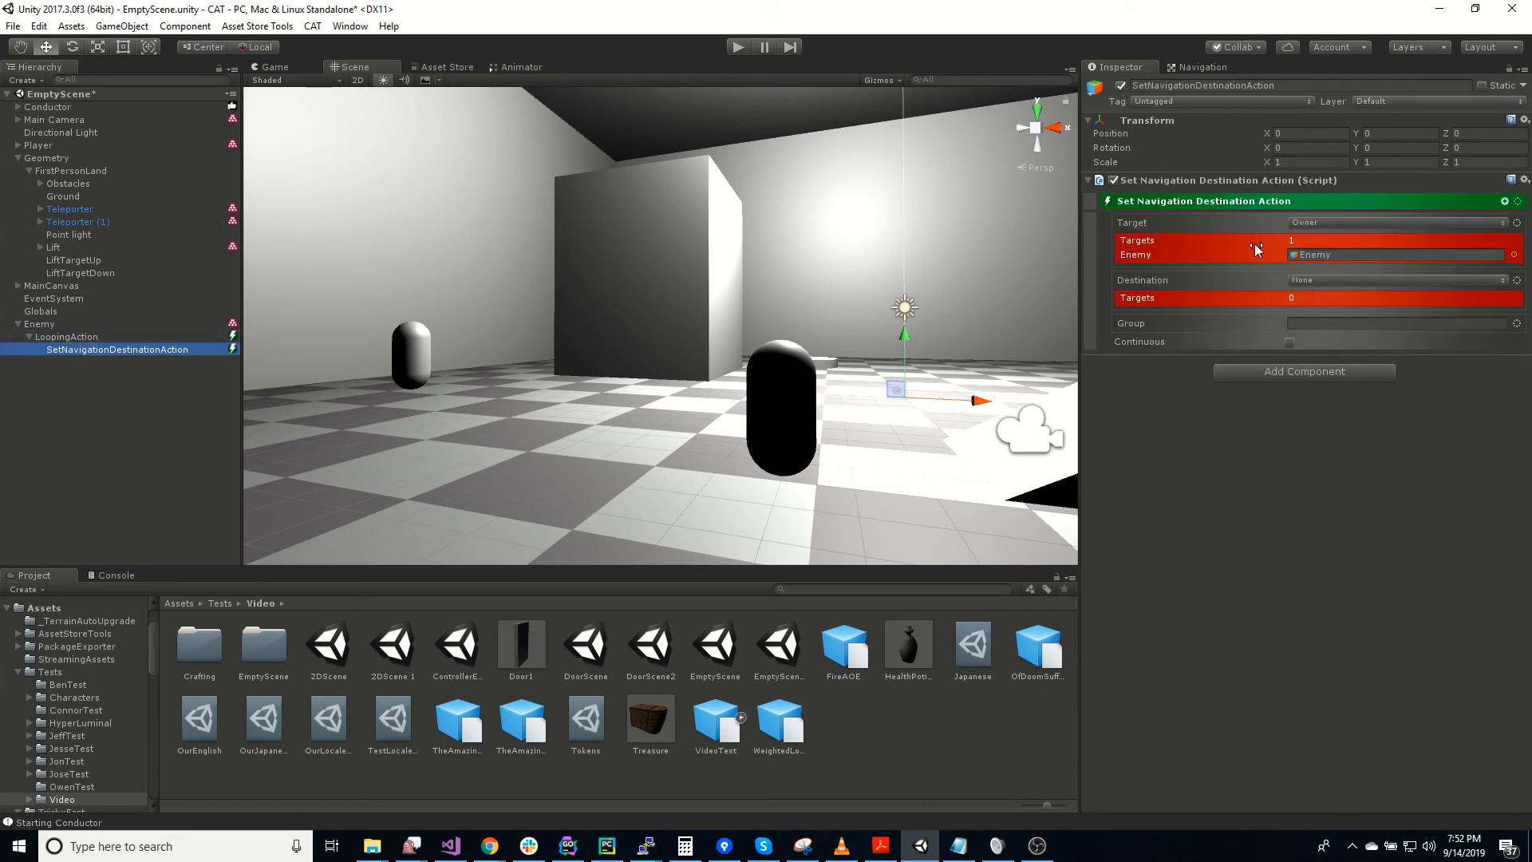
{"action": "left_click", "coordinate": [162, 336]}
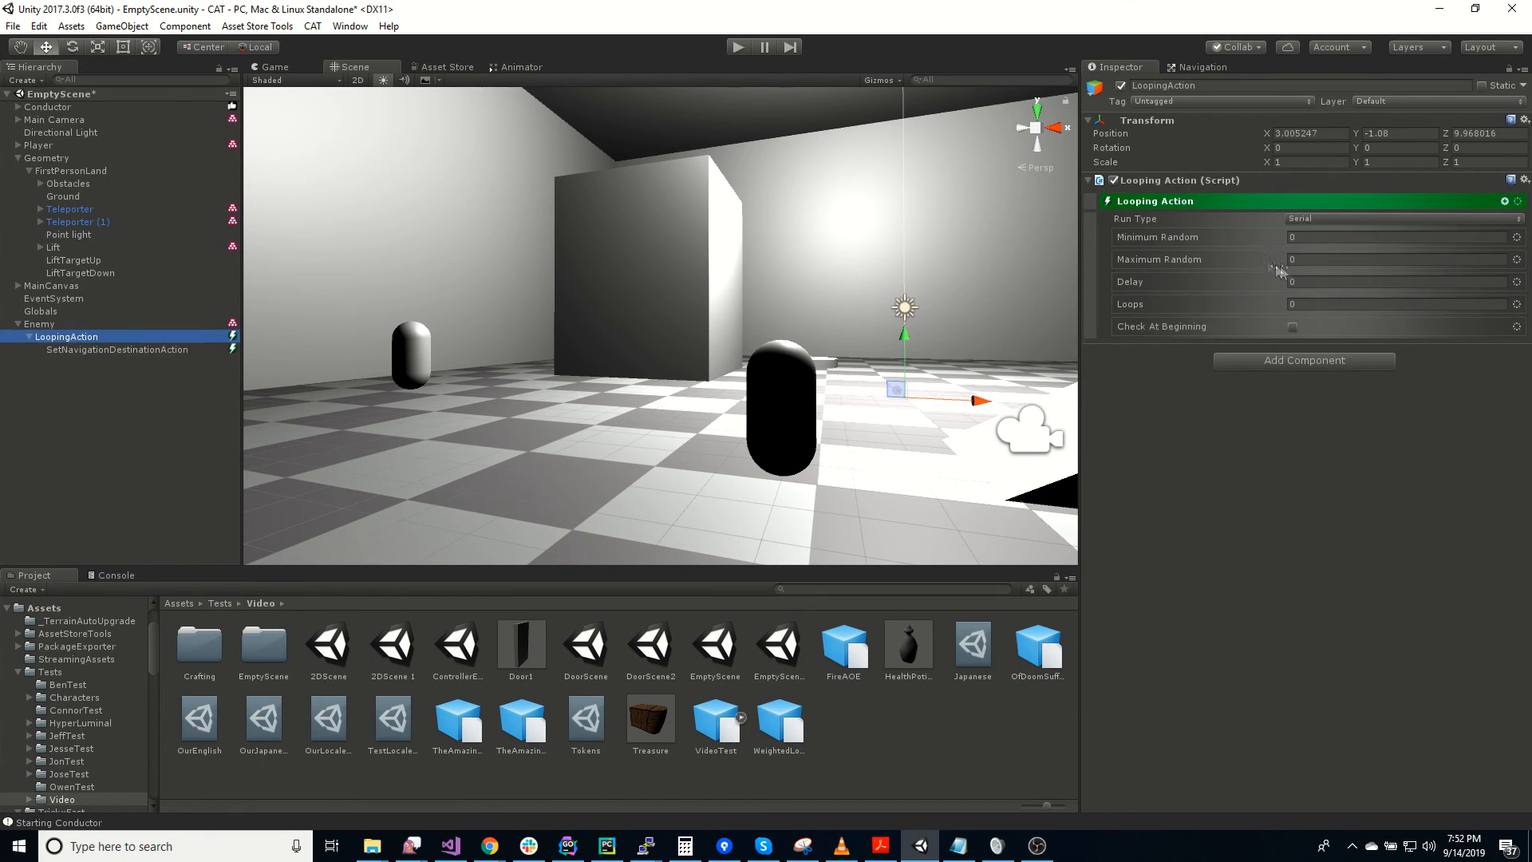
{"action": "left_click", "coordinate": [1314, 279]}
{"action": "type", "text": ".2"}
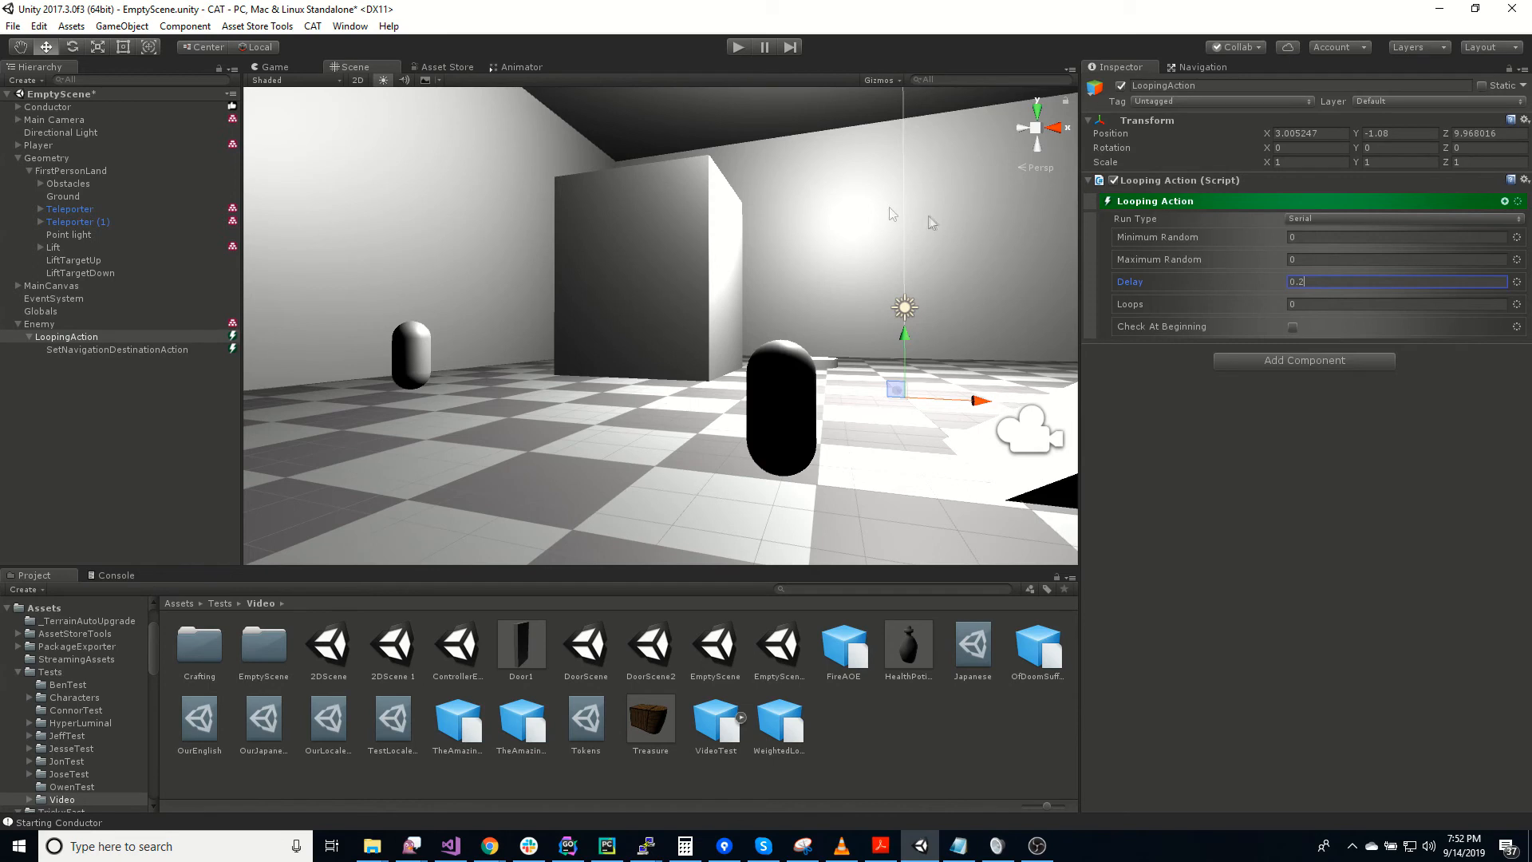
Step: Set the destination of the Set Navigation Destination action to Player and check the additional destination options
{"action": "left_click", "coordinate": [118, 349]}
{"action": "left_click", "coordinate": [1320, 280]}
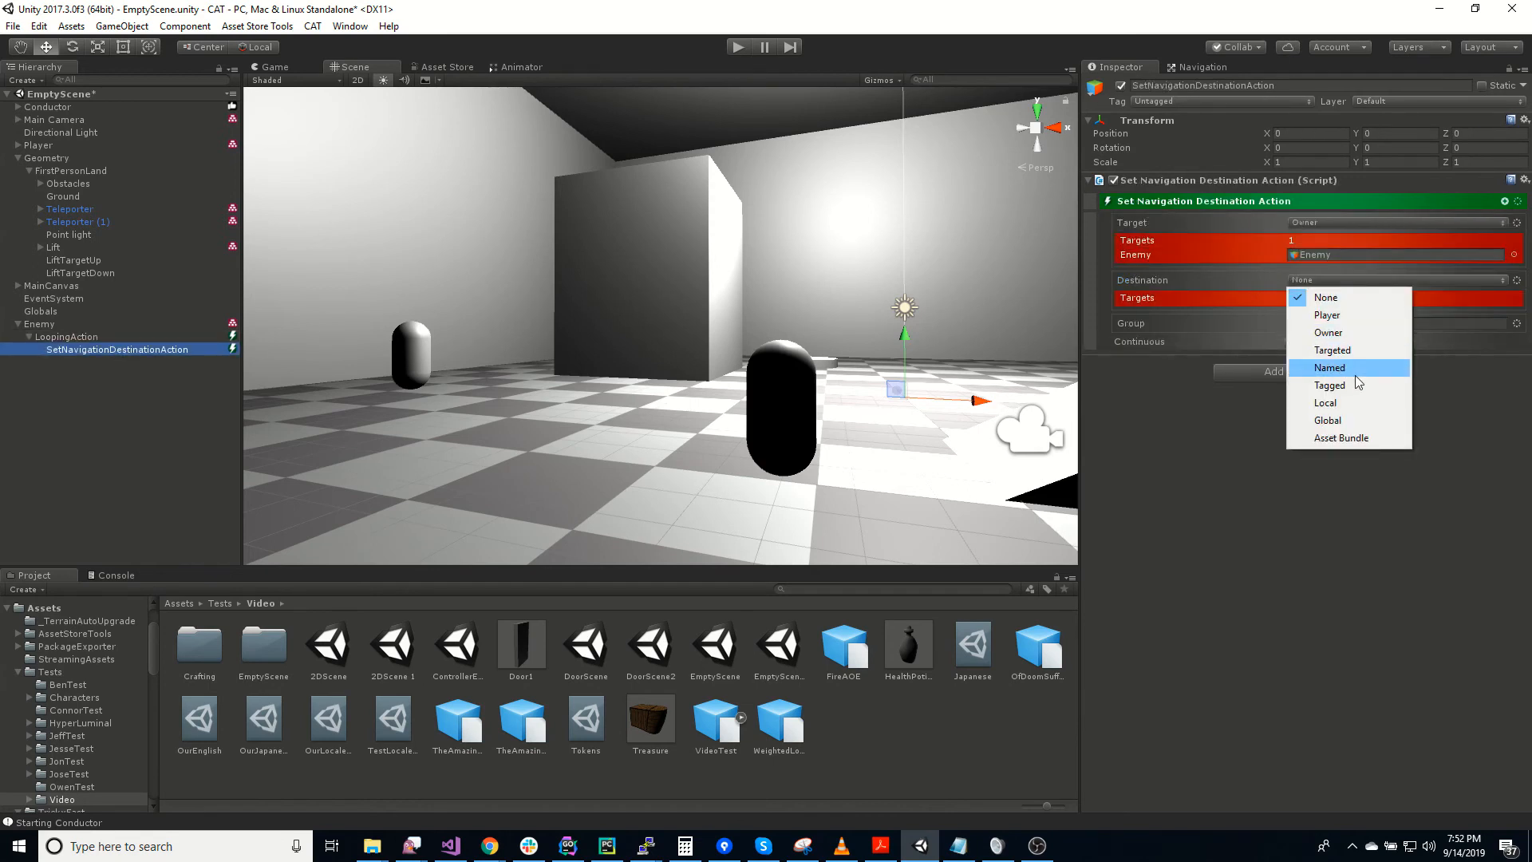
{"action": "left_click", "coordinate": [1328, 315]}
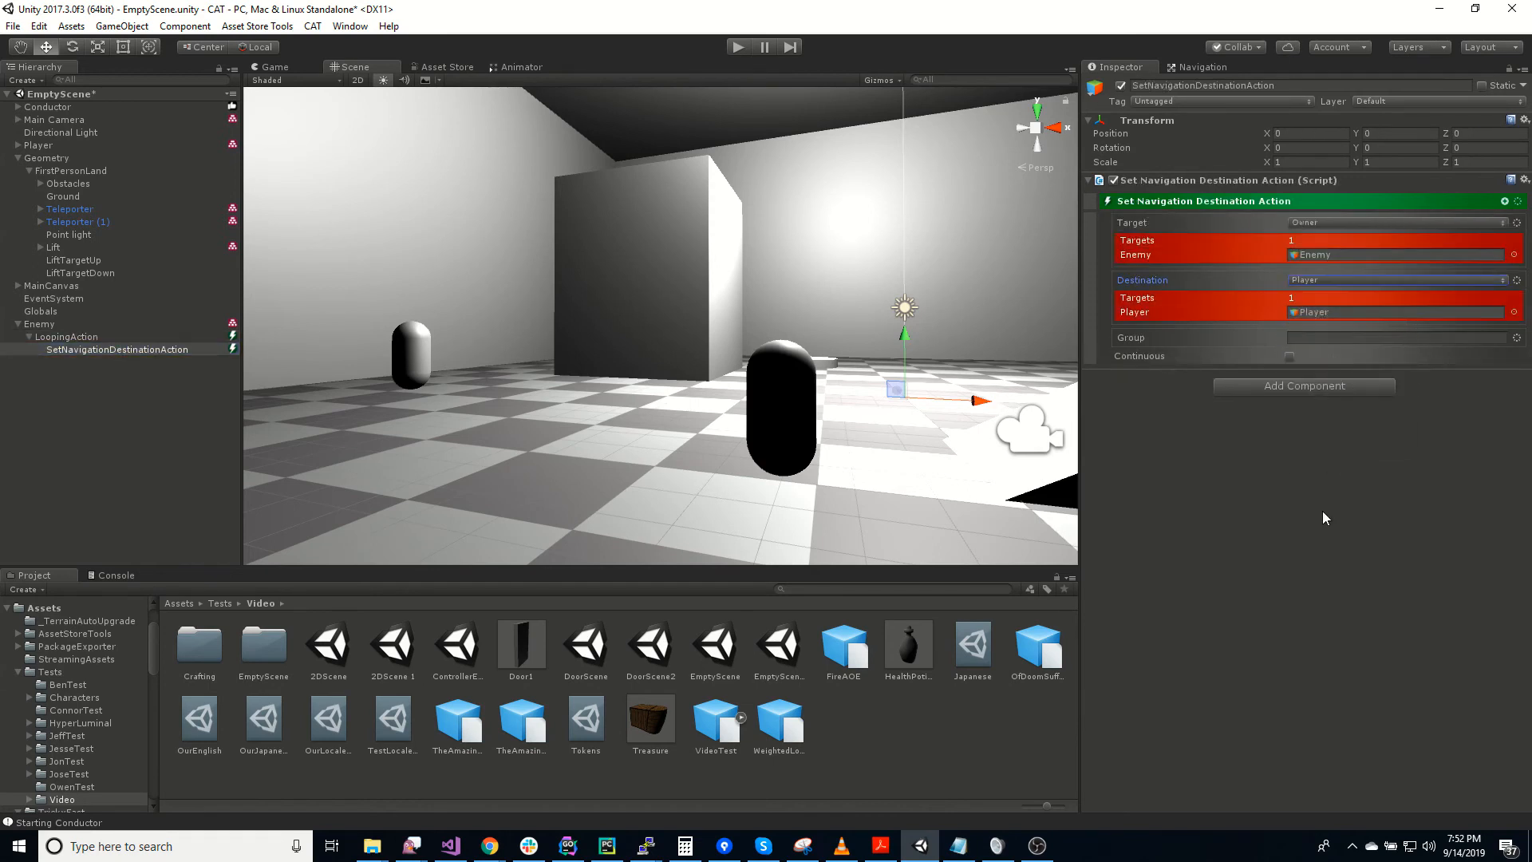
{"action": "left_click", "coordinate": [1516, 280]}
{"action": "mouse_move", "coordinate": [1451, 454]}
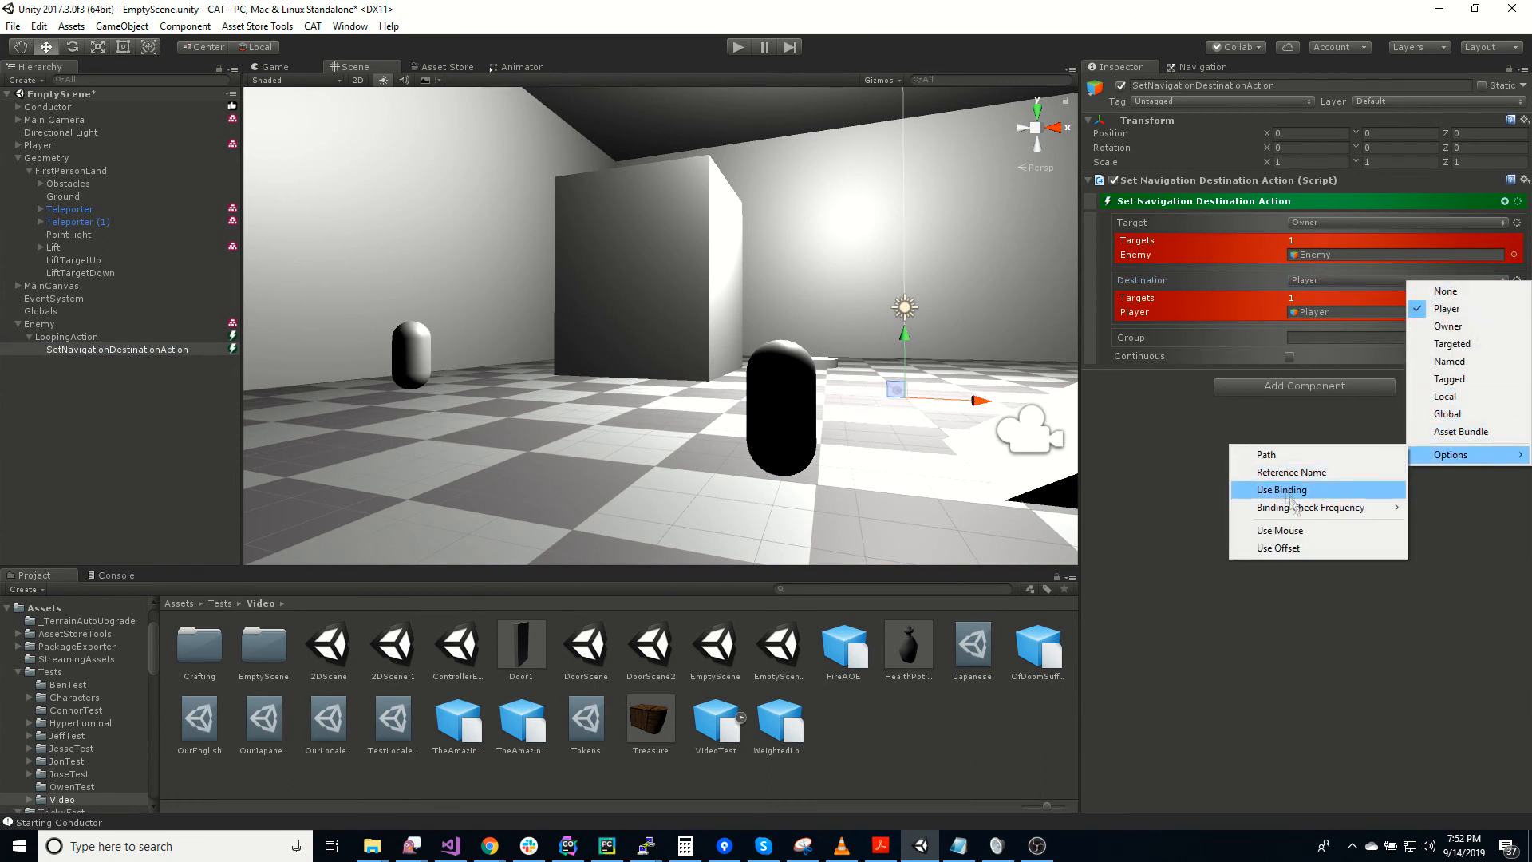
{"action": "left_click", "coordinate": [1136, 510]}
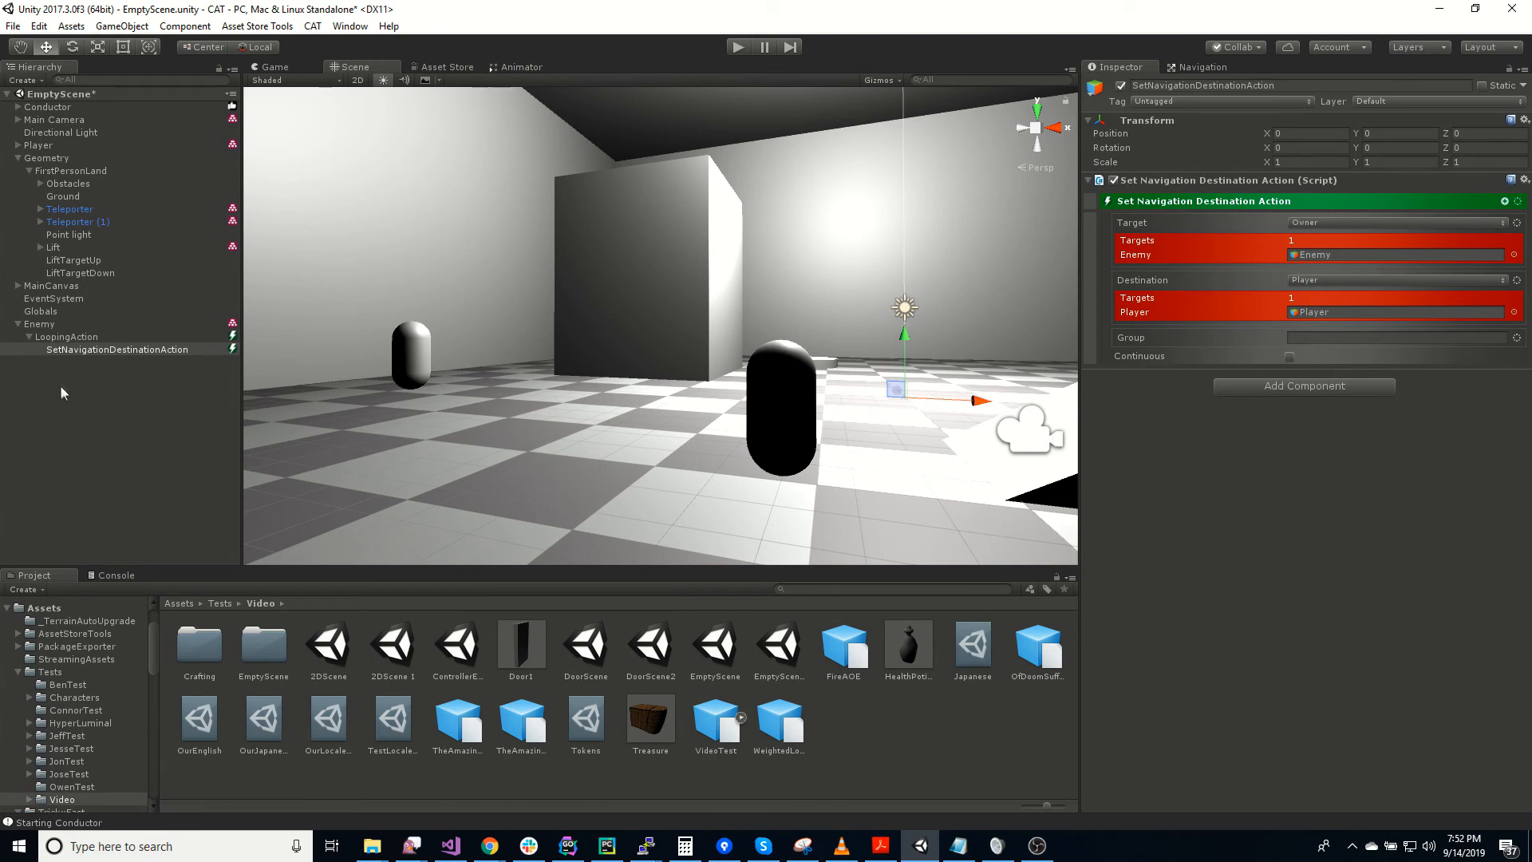
Step: Run the scene to test whether the Enemy follows the player, and stop the playback
{"action": "left_click", "coordinate": [71, 324]}
{"action": "left_click", "coordinate": [737, 47]}
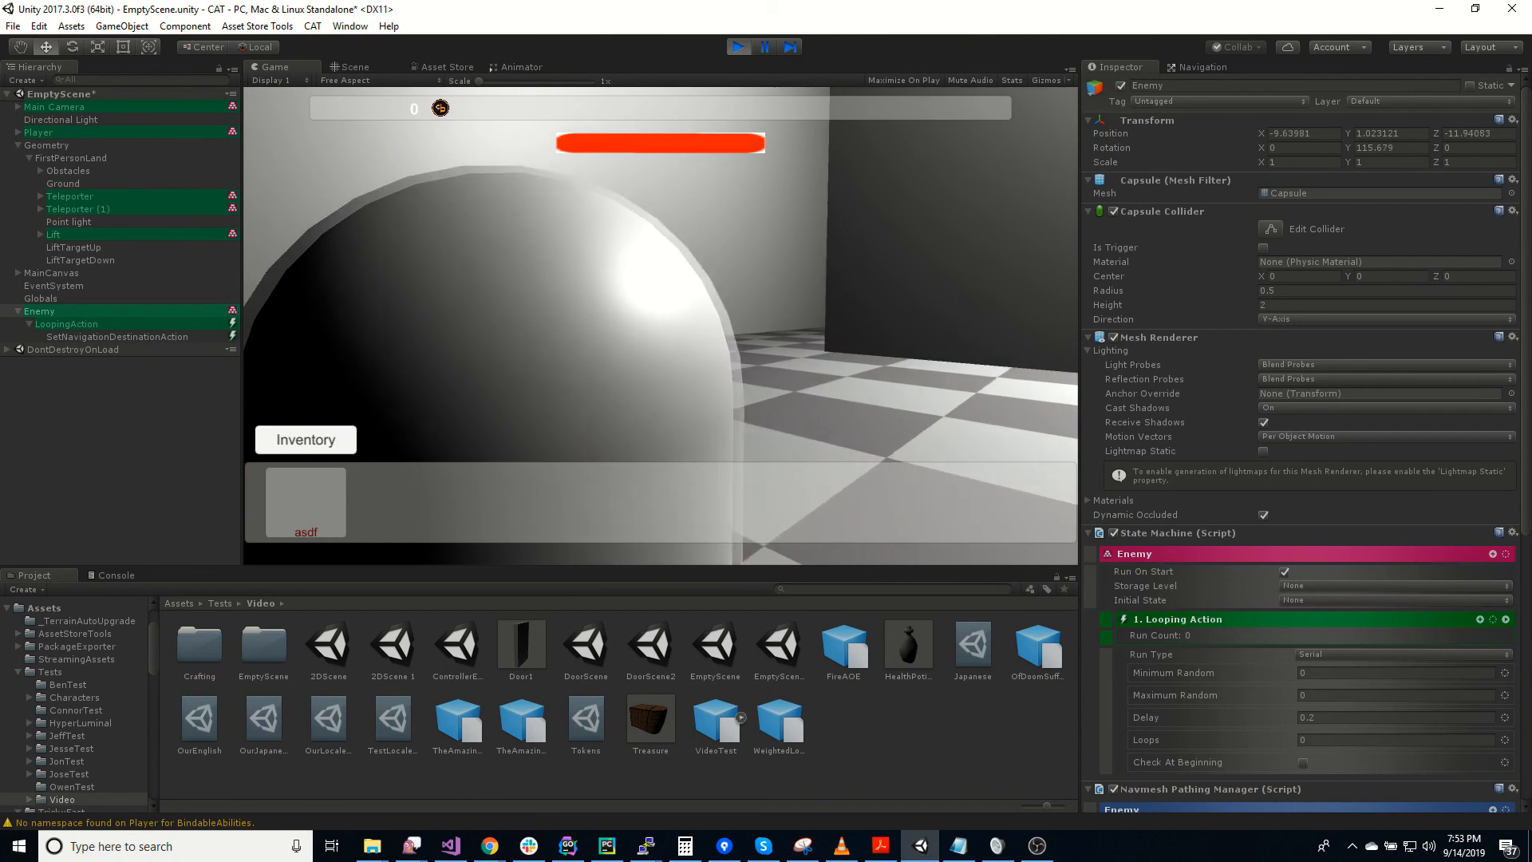
{"action": "left_click", "coordinate": [738, 46]}
{"action": "left_click", "coordinate": [124, 452]}
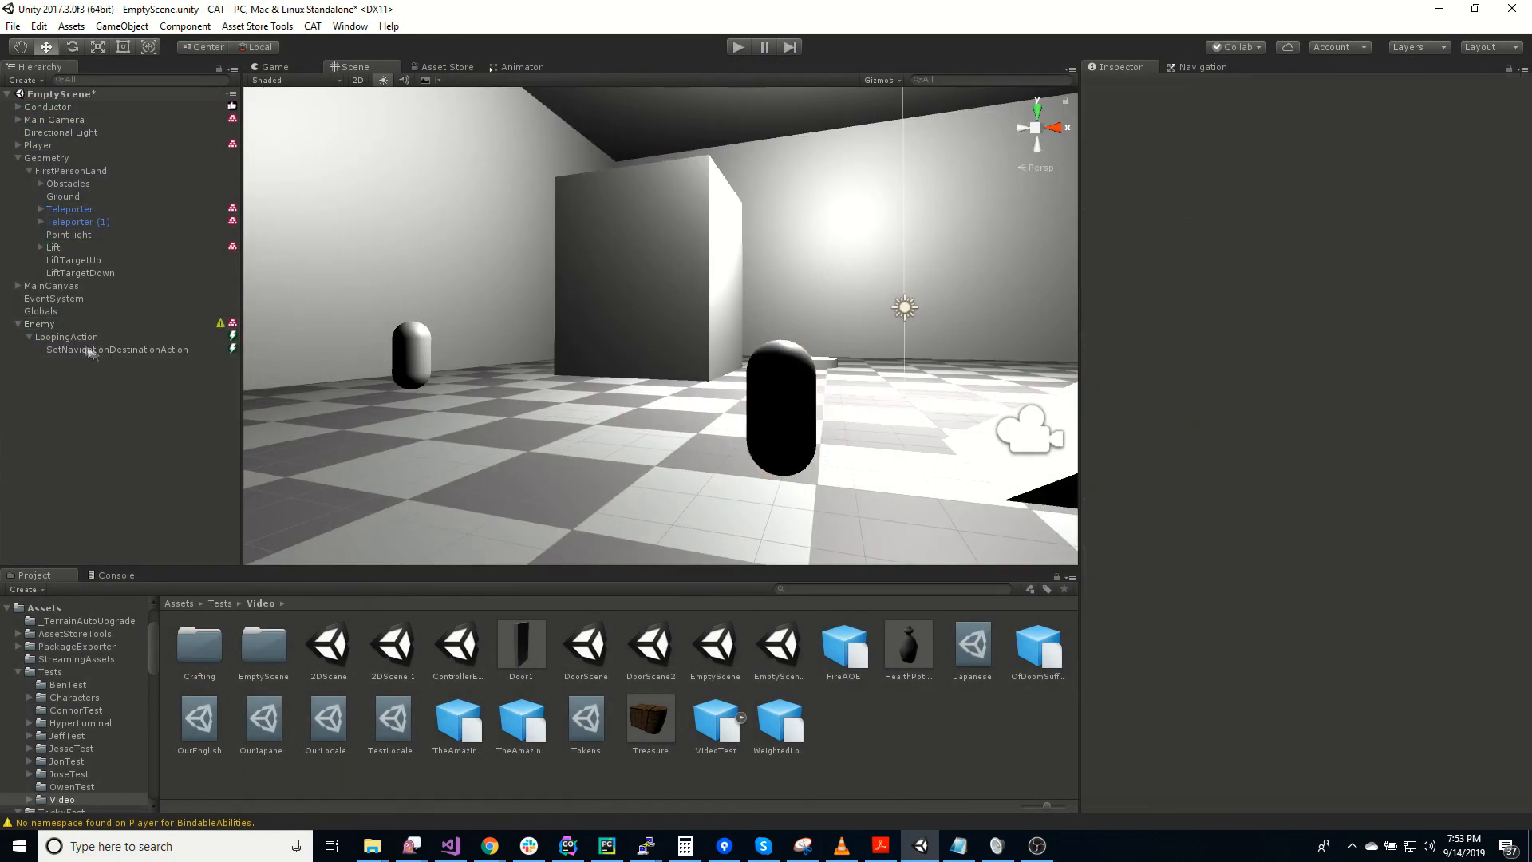
Step: Save the Enemy as a prefab in the Video folder and delete it from the scene
{"action": "left_click", "coordinate": [80, 337]}
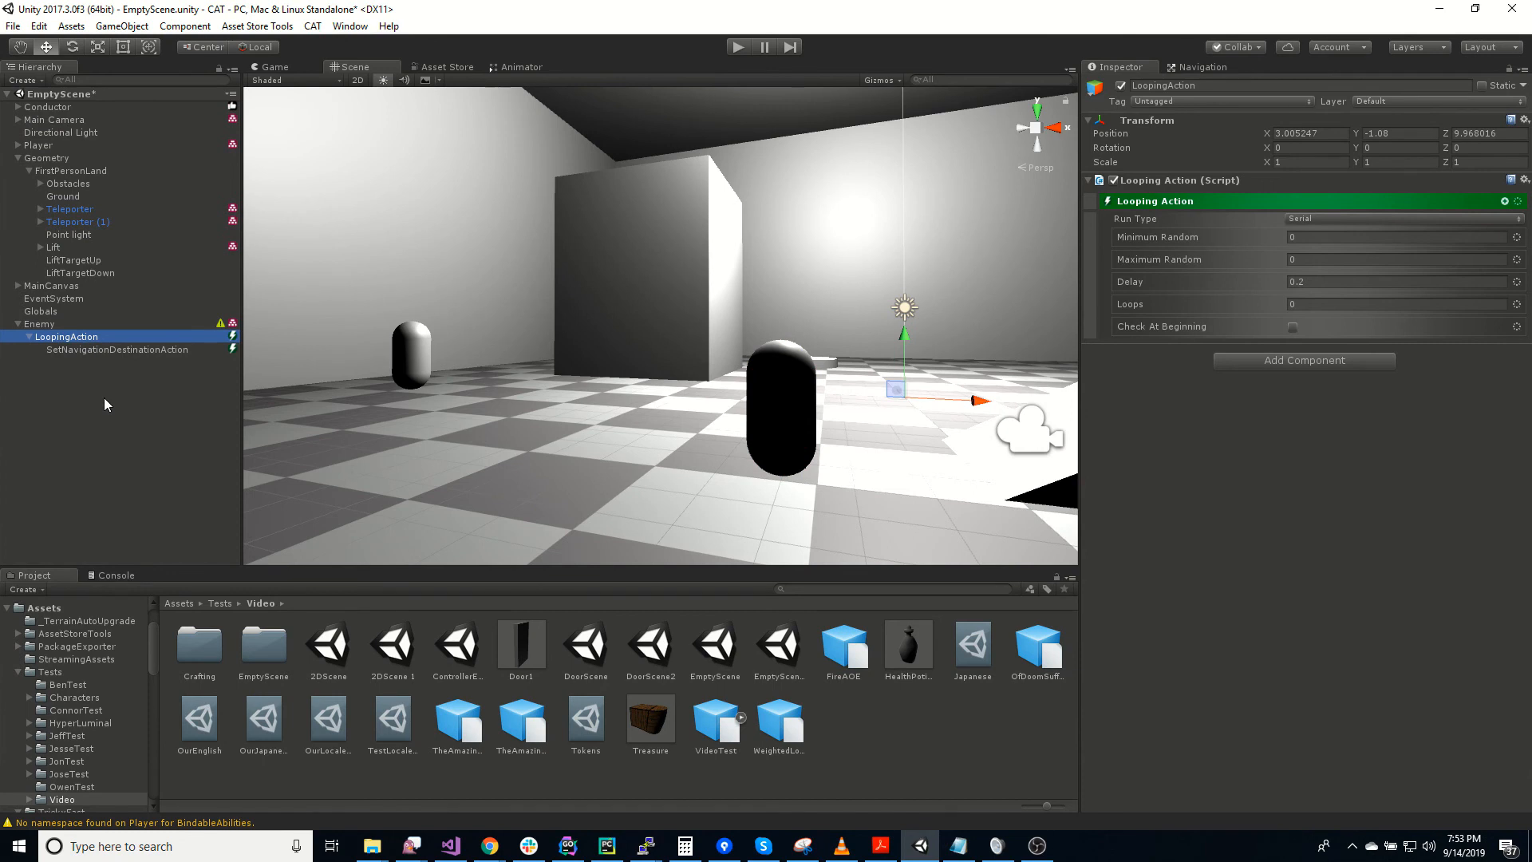
{"action": "left_click", "coordinate": [72, 324]}
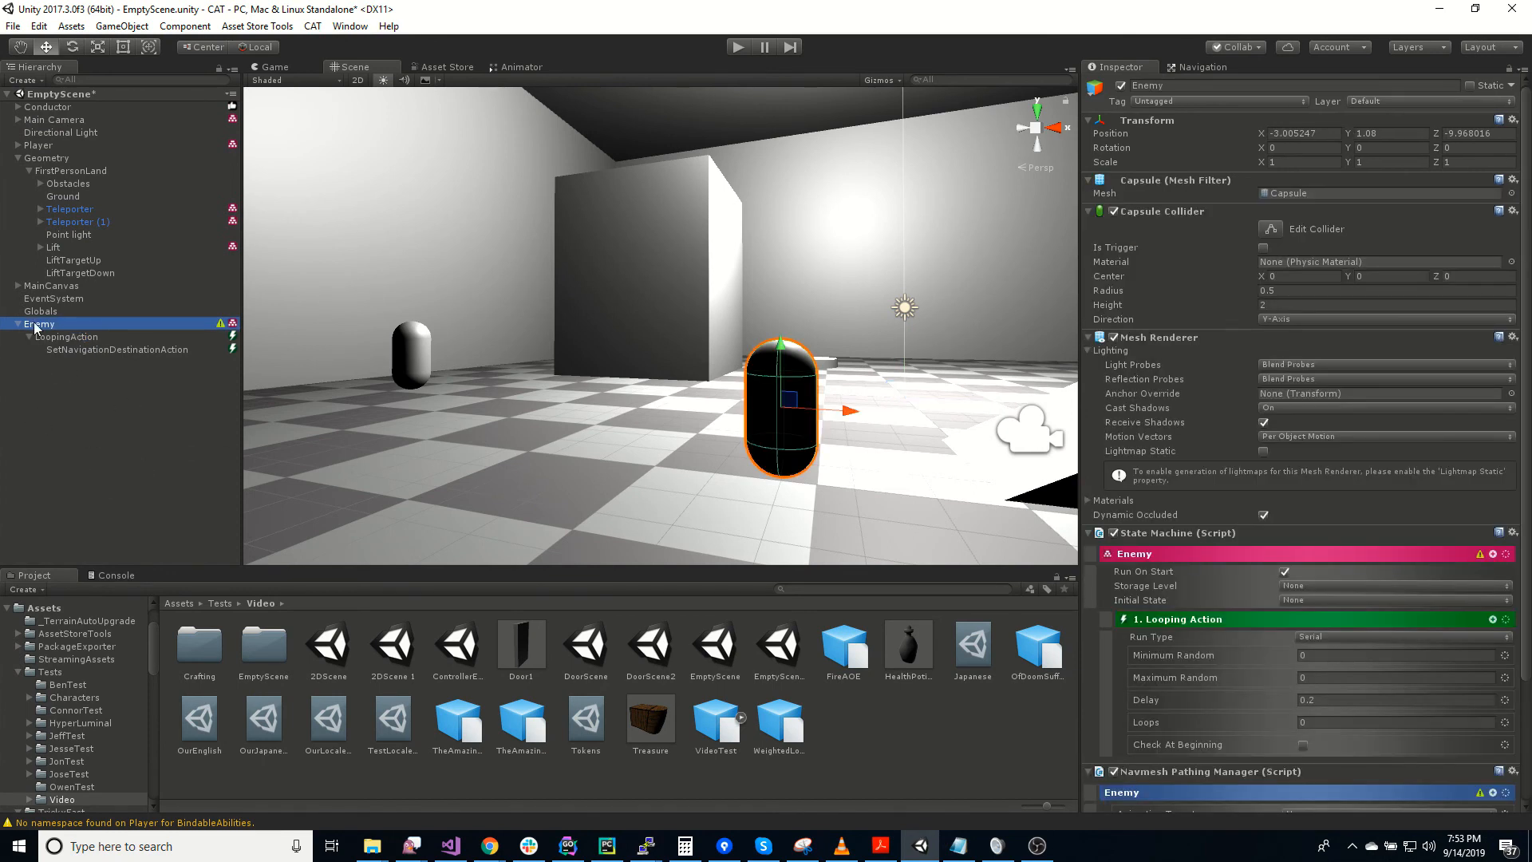
{"action": "right_click", "coordinate": [968, 754]}
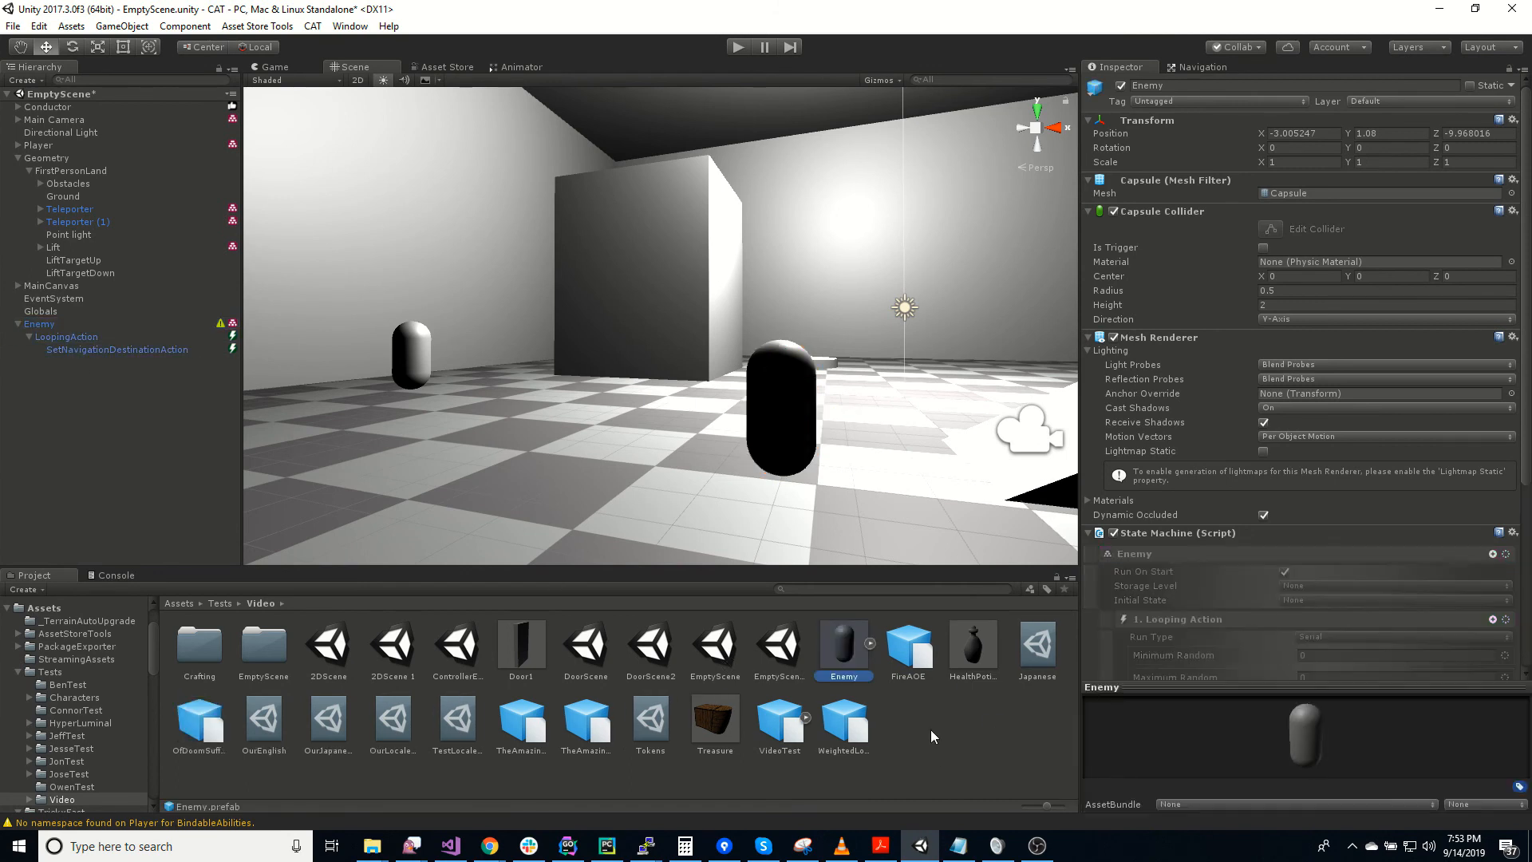
{"action": "left_click", "coordinate": [60, 322]}
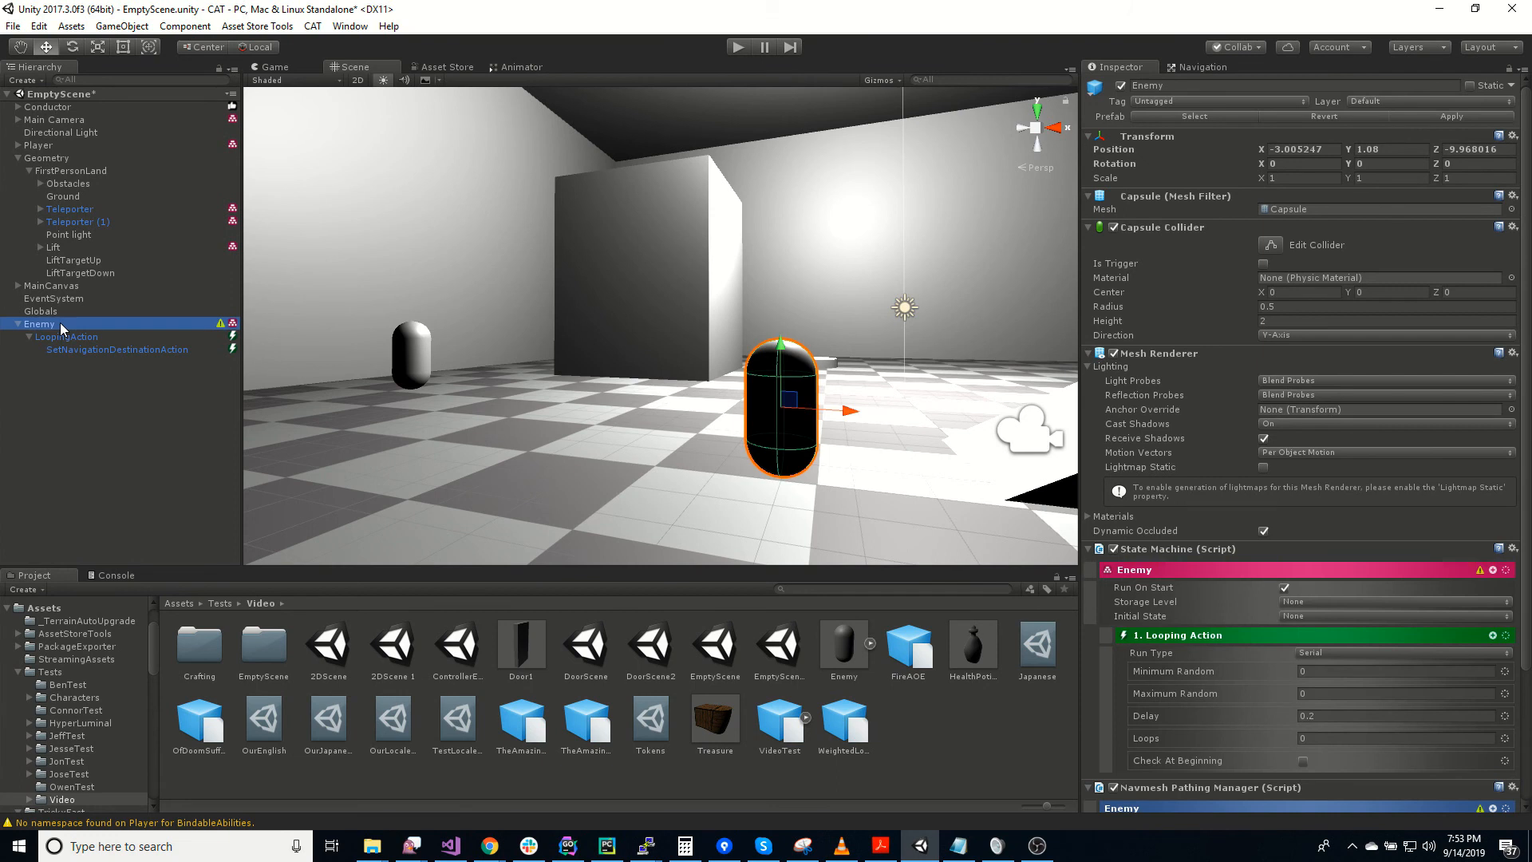
{"action": "key", "text": "Delete"}
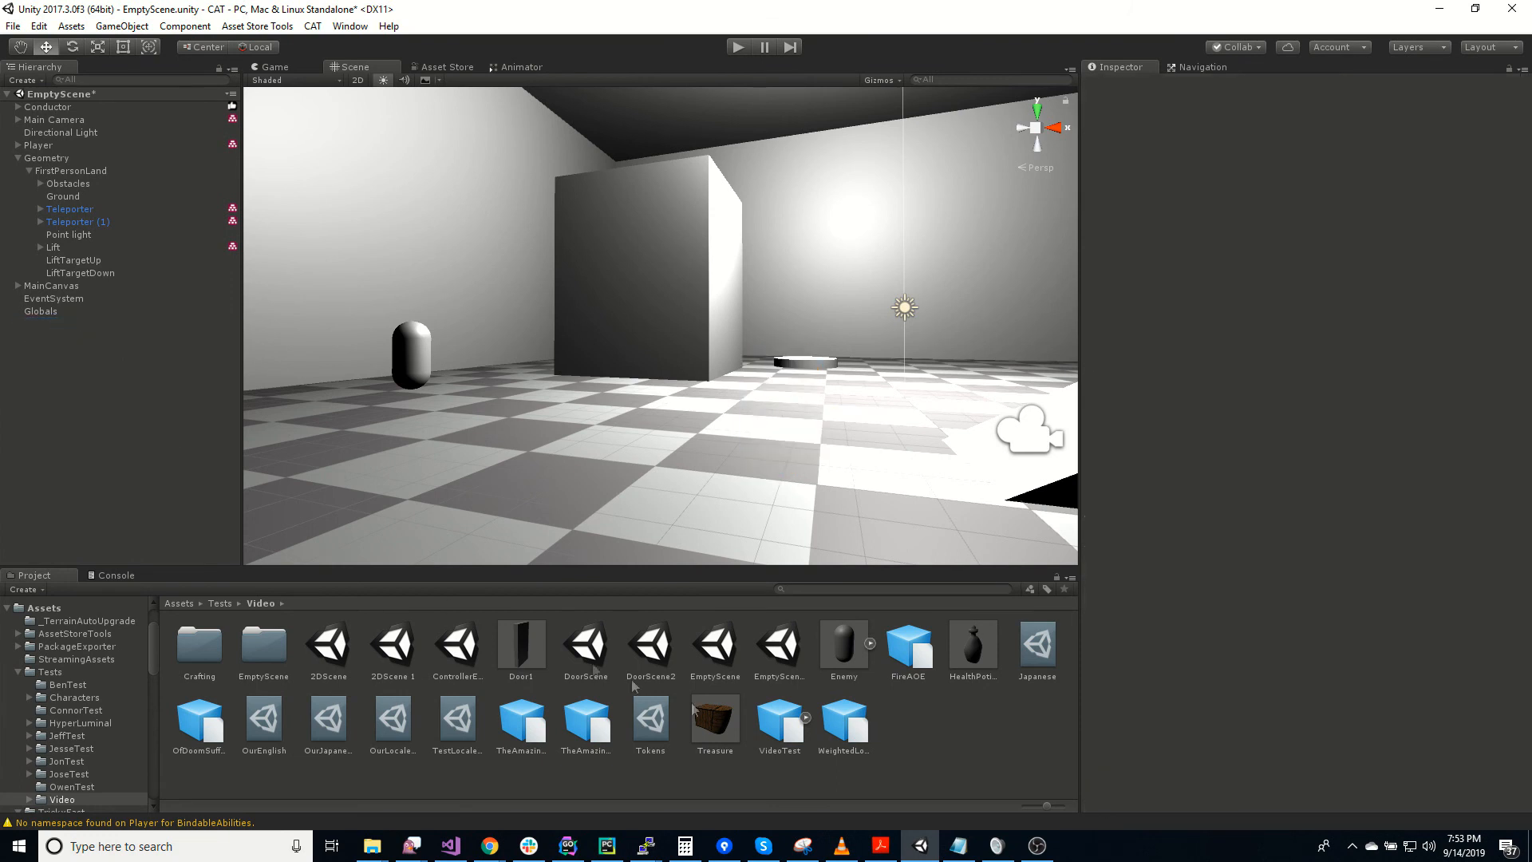
Step: Assign the Enemy prefab to a new asset bundle named tutorialbundle
{"action": "left_click", "coordinate": [847, 650]}
{"action": "scroll", "coordinate": [1229, 556], "scroll_direction": "down", "scroll_amount": 3}
{"action": "scroll", "coordinate": [1228, 557], "scroll_direction": "down", "scroll_amount": 2}
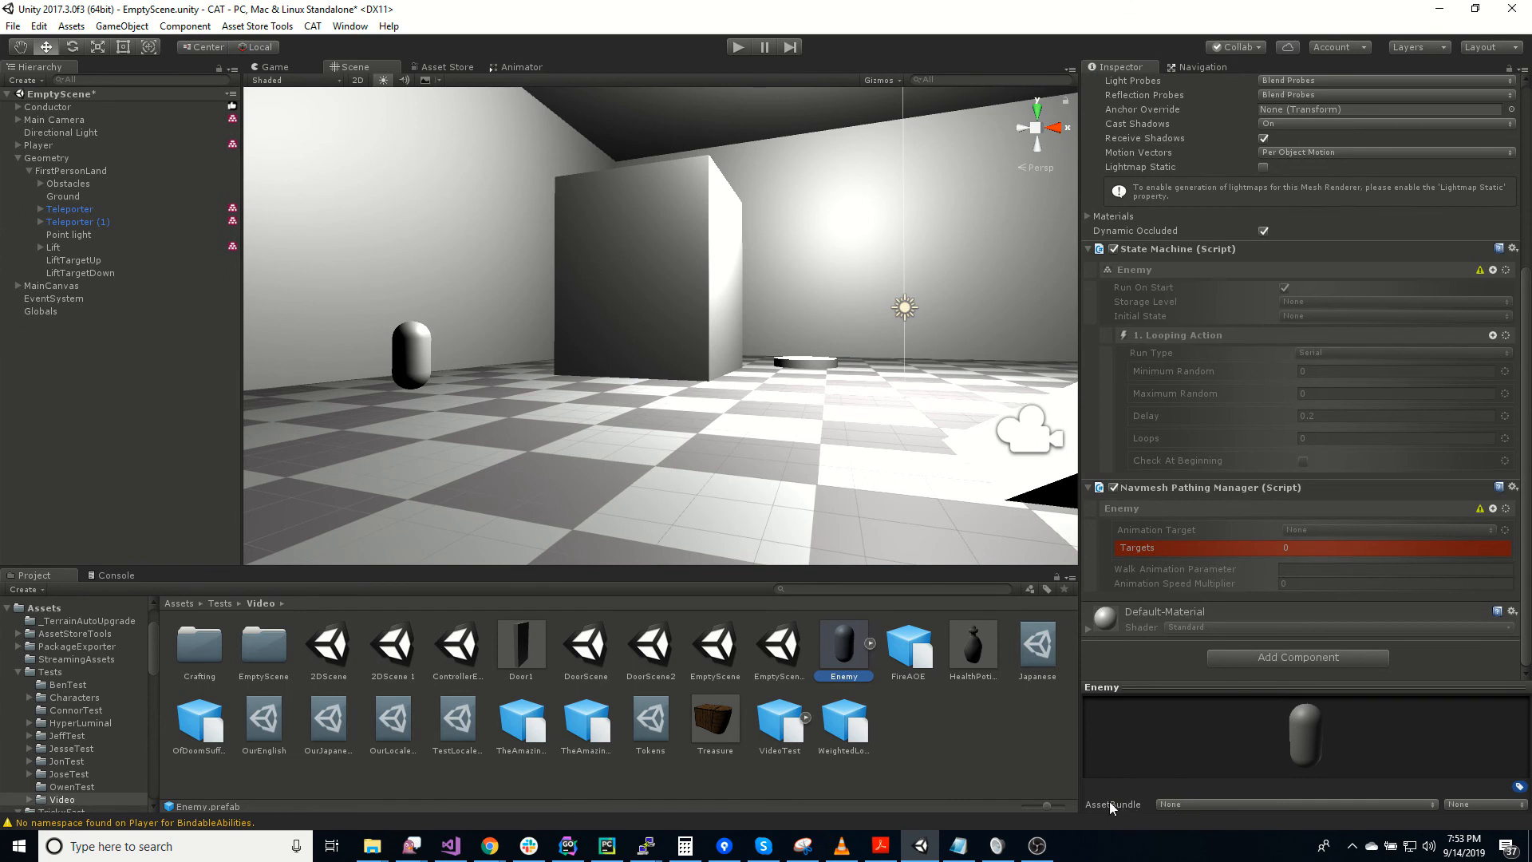
{"action": "left_click", "coordinate": [1186, 806]}
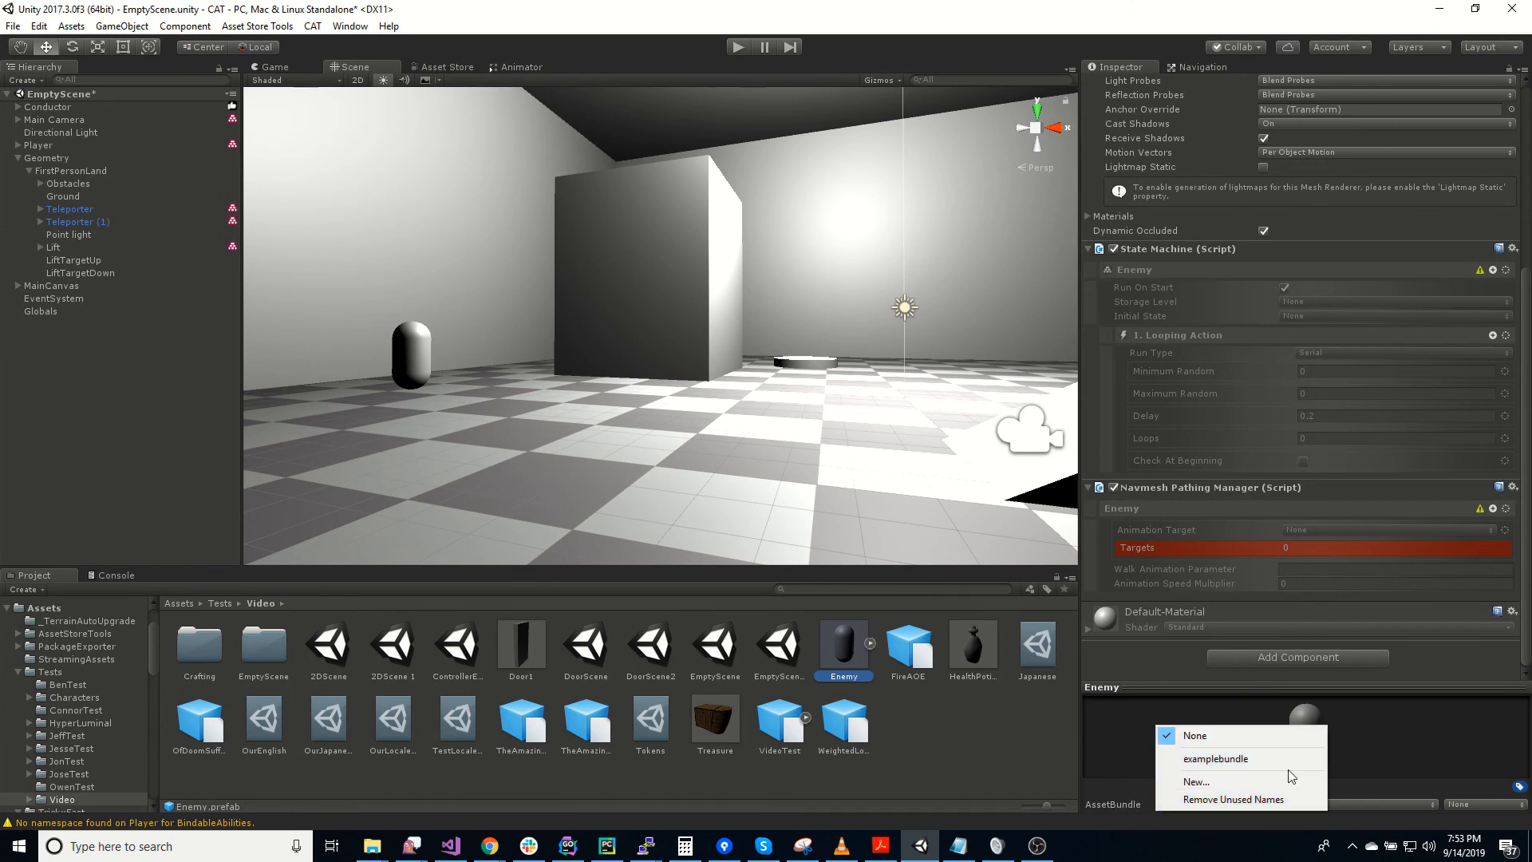
{"action": "left_click", "coordinate": [1247, 784]}
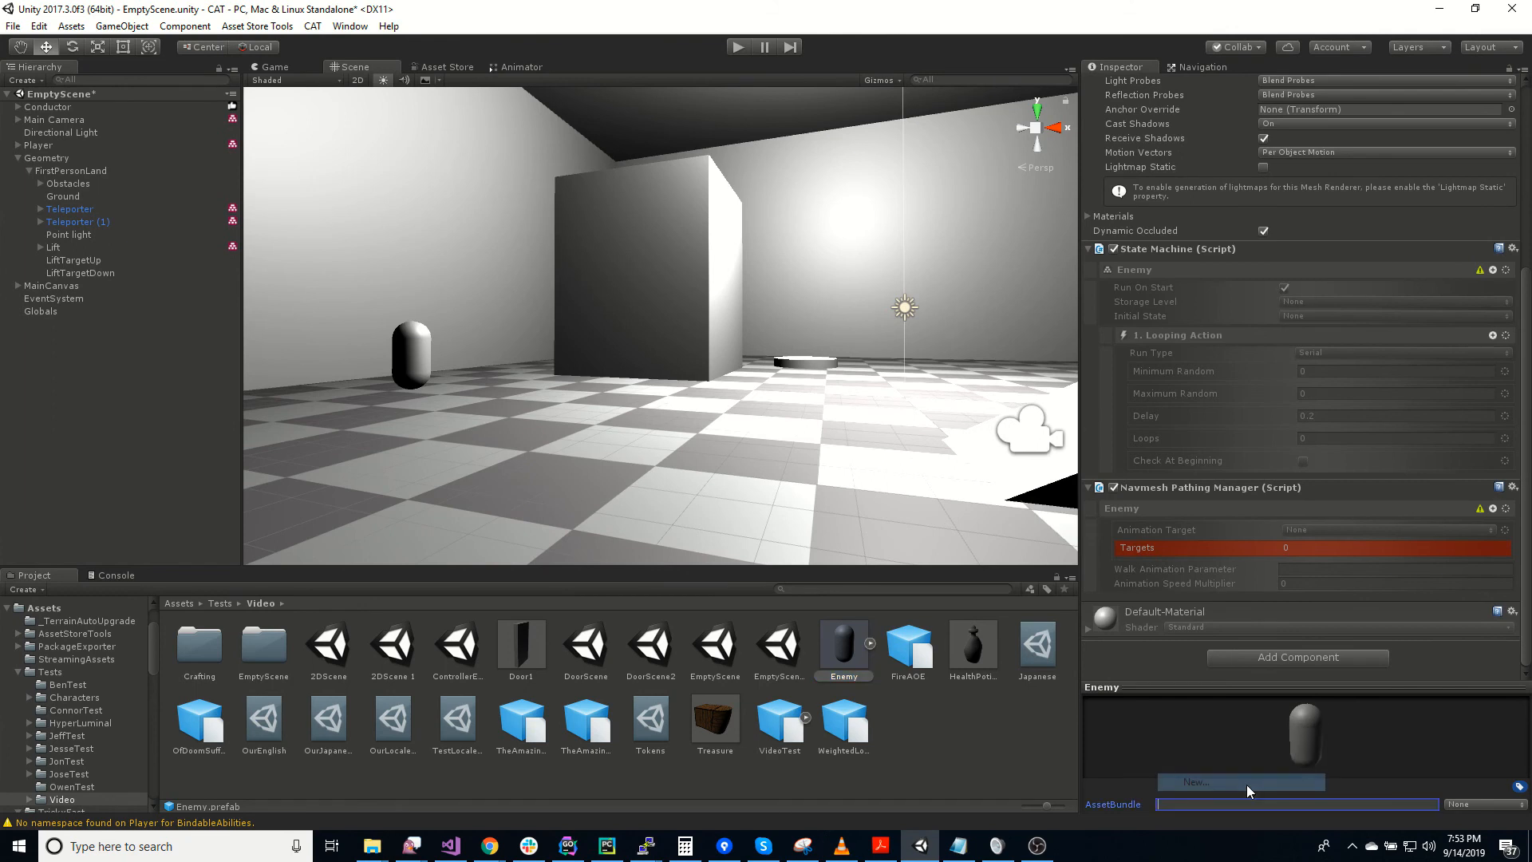
{"action": "type", "text": "tutorialbundle"}
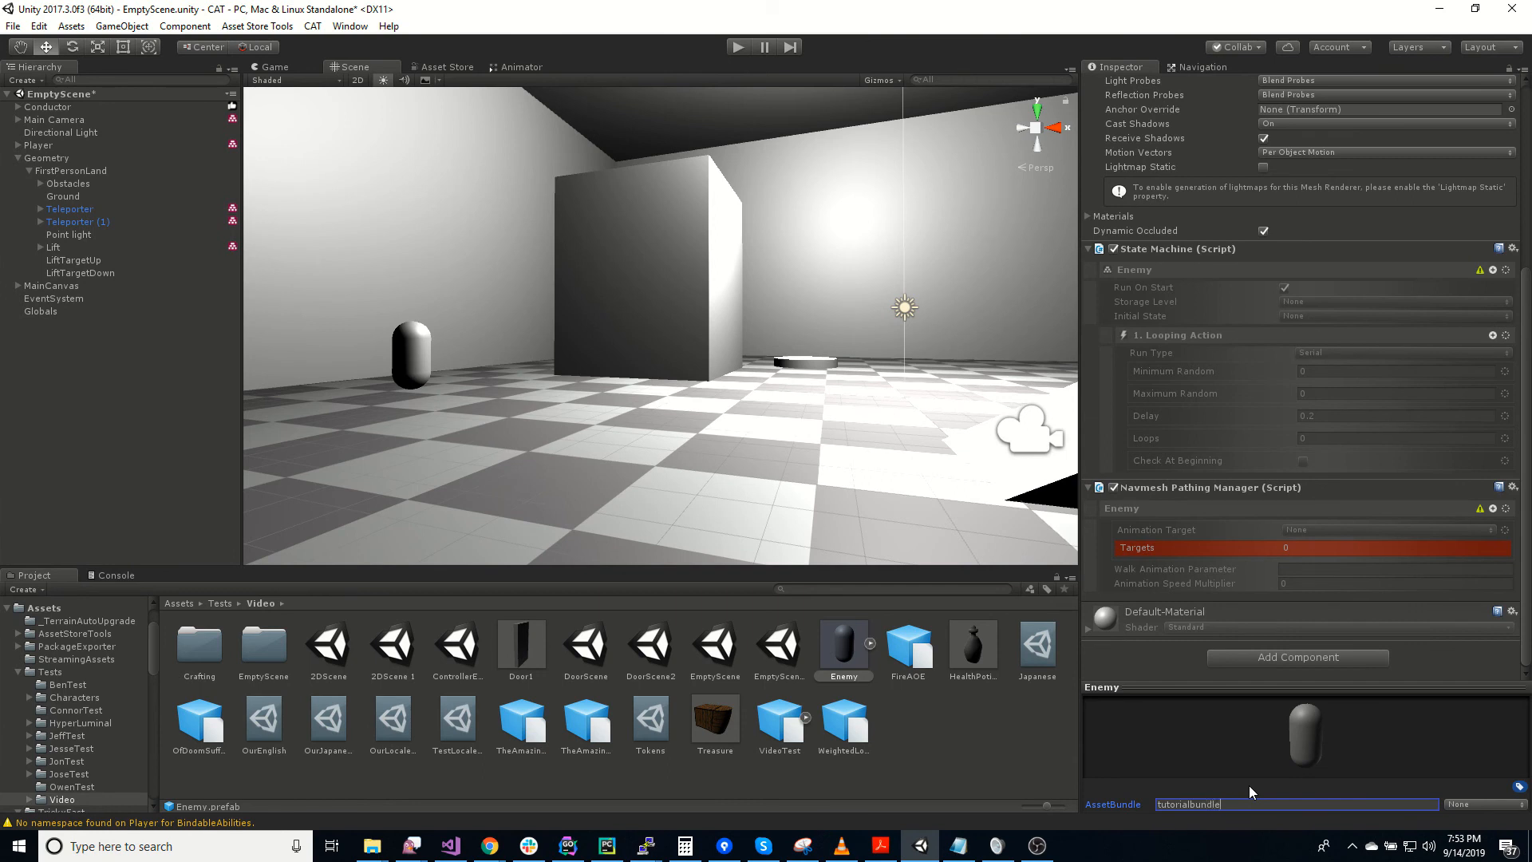
{"action": "key", "text": "Return"}
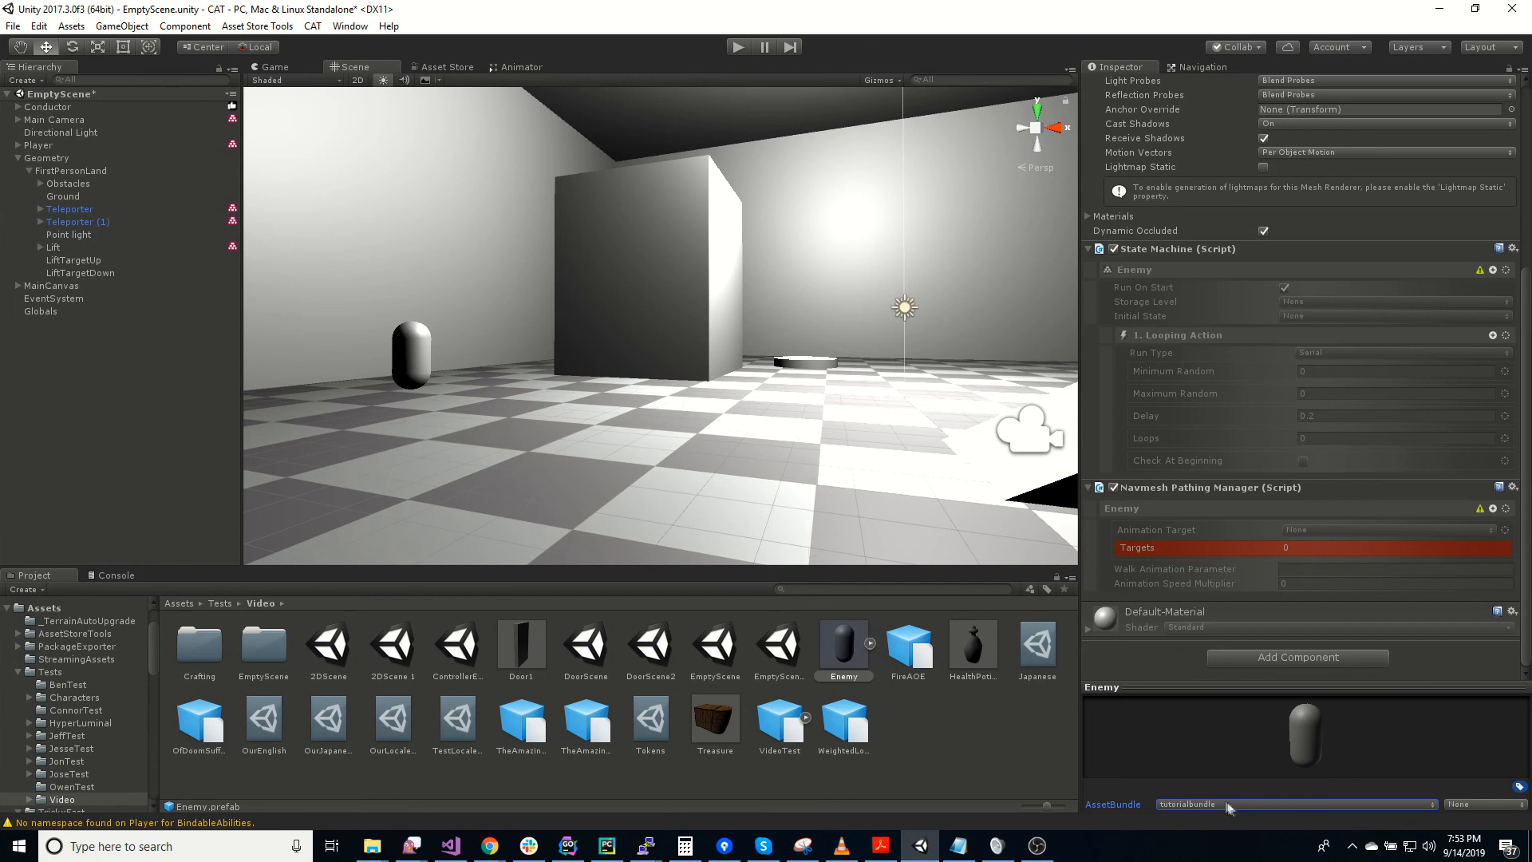
{"action": "scroll", "coordinate": [1215, 471], "scroll_direction": "up", "scroll_amount": 6}
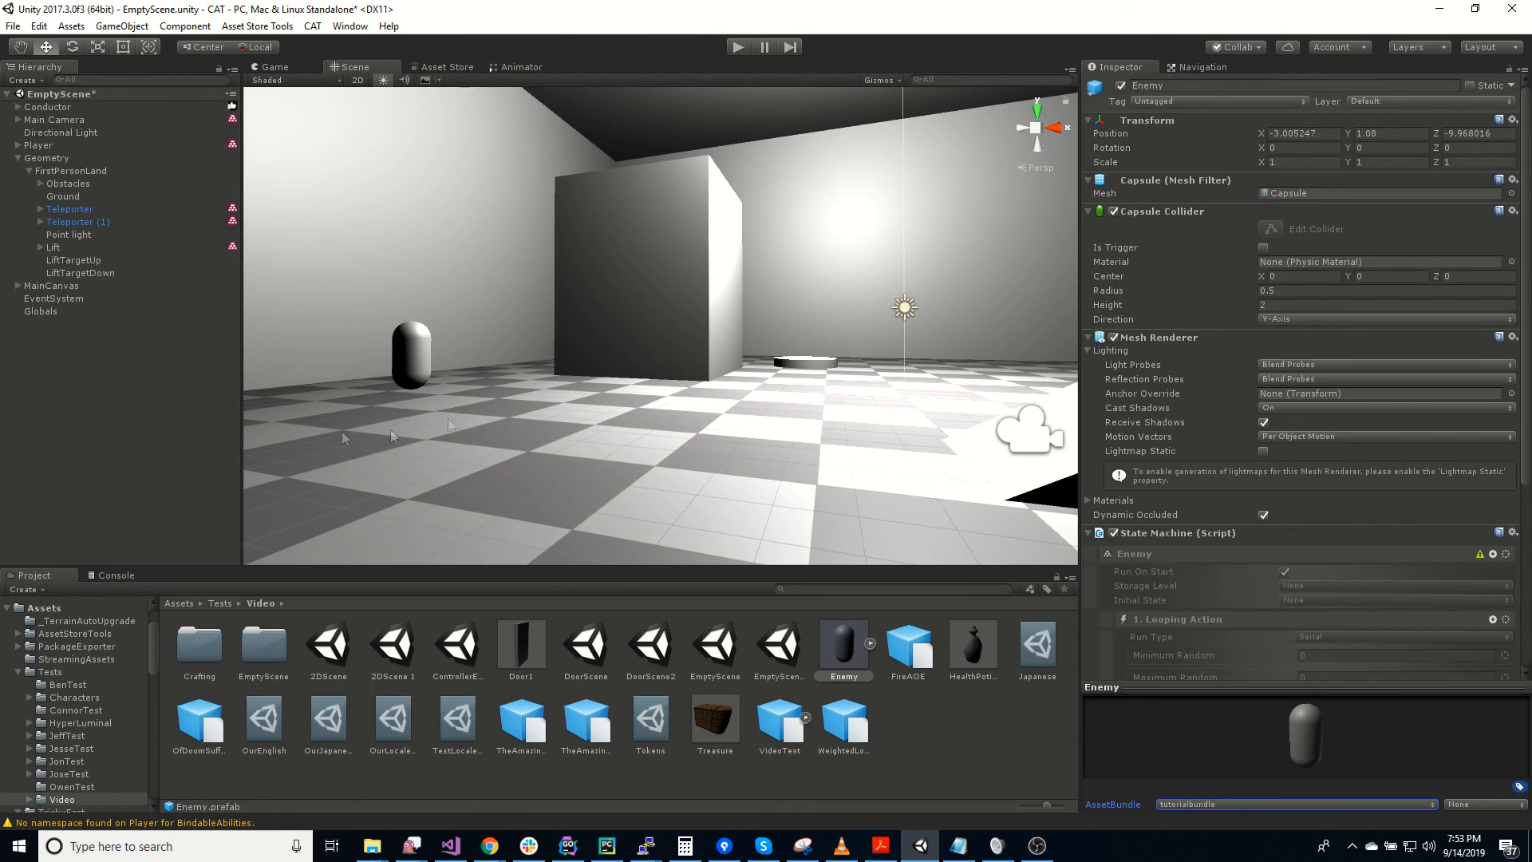
Step: Locate Teleporter (1) in the far corner of the room and examine its nested state, collision trigger and move action
{"action": "left_click", "coordinate": [811, 361]}
{"action": "right_click_drag", "start_coordinate": [798, 443], "coordinate": [869, 448]}
{"action": "left_click", "coordinate": [691, 382]}
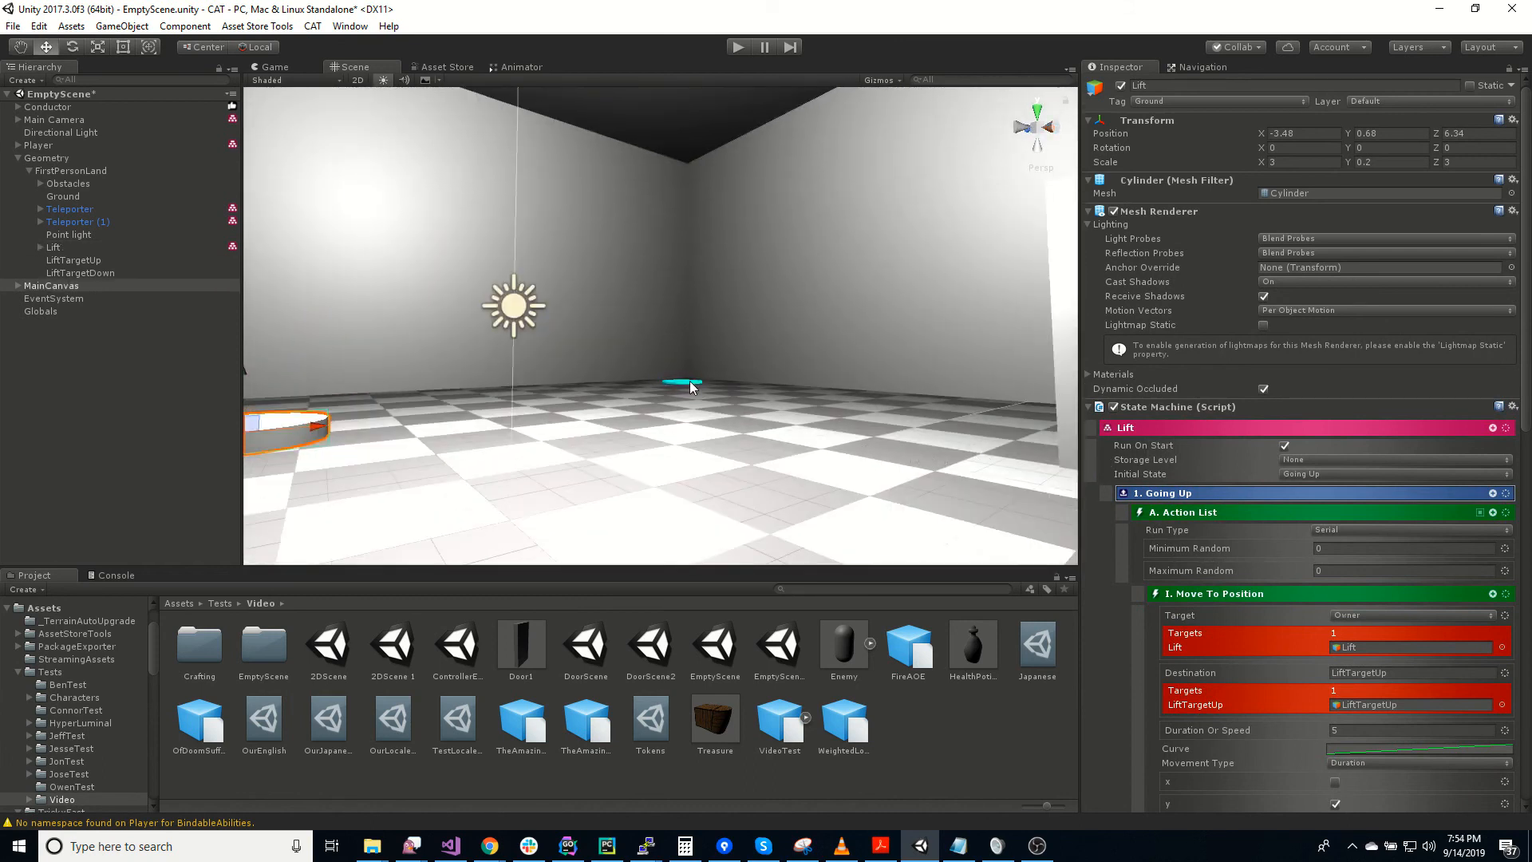
{"action": "right_click_drag", "start_coordinate": [689, 380], "coordinate": [730, 458]}
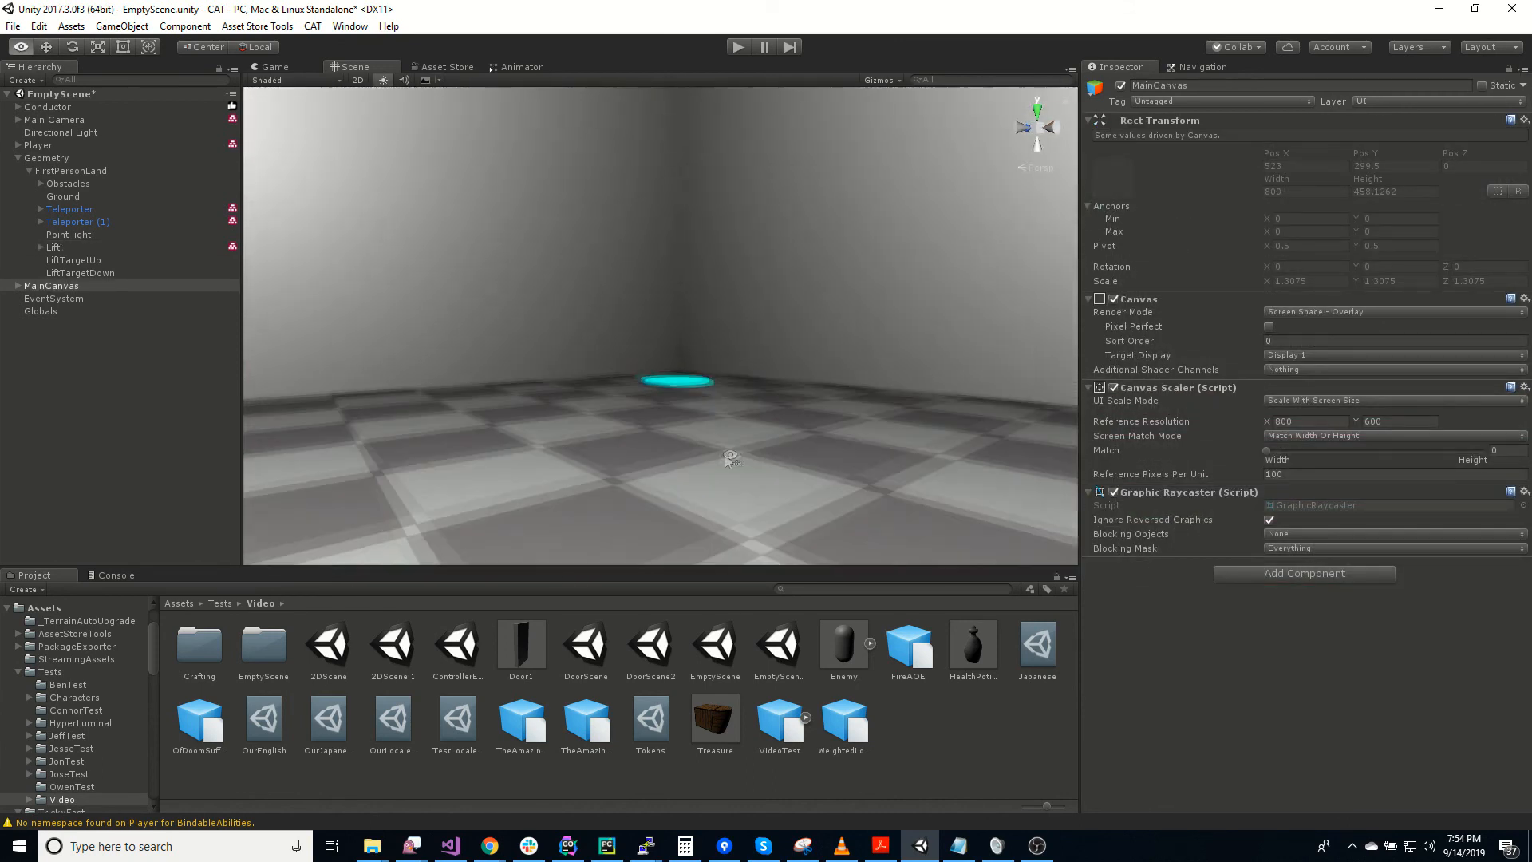
{"action": "left_click", "coordinate": [685, 385]}
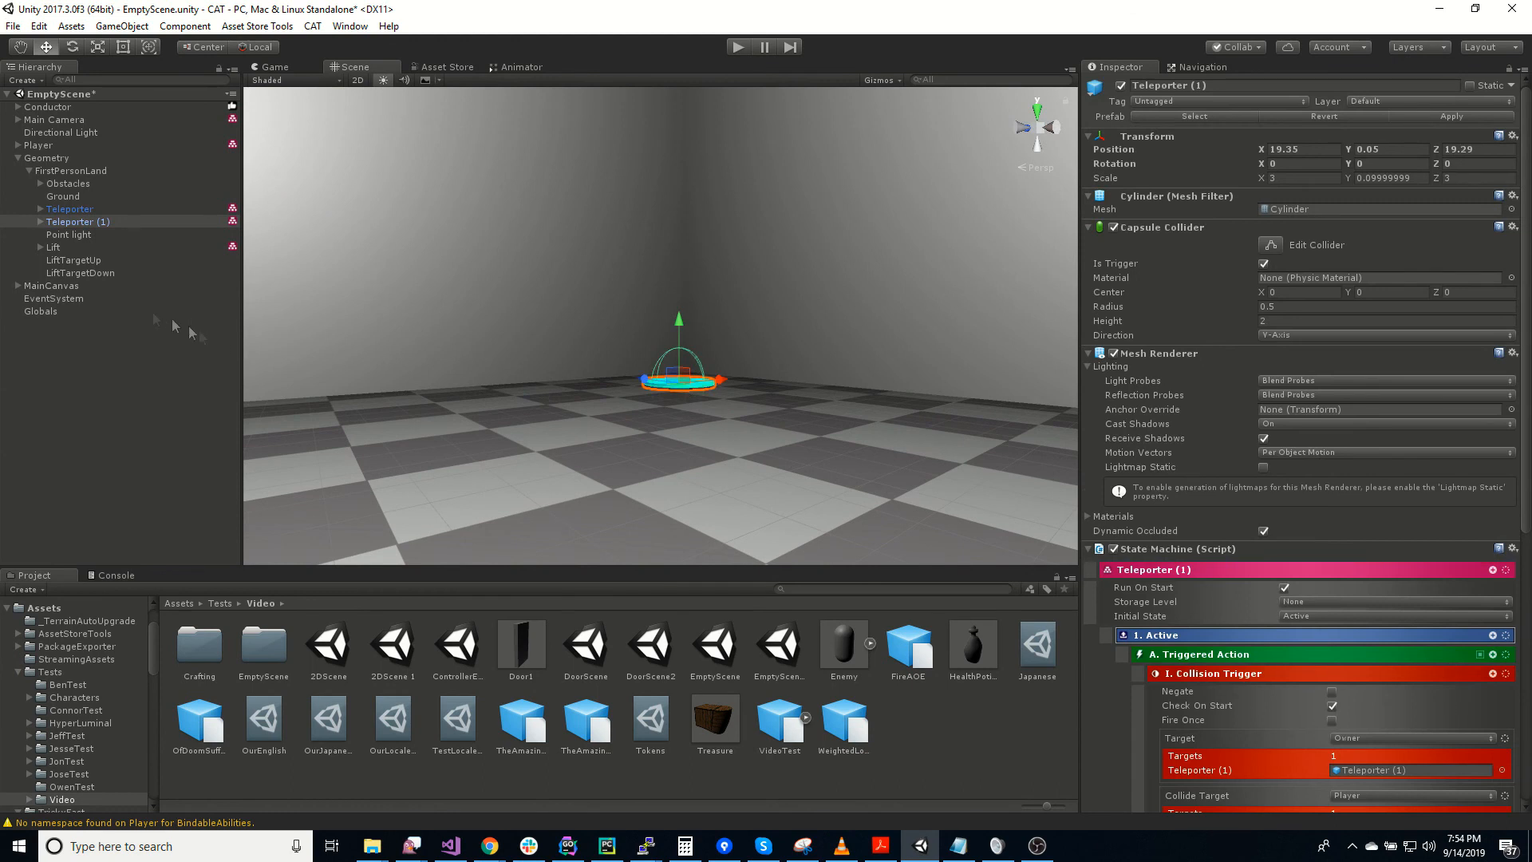
{"action": "left_click", "coordinate": [40, 222]}
{"action": "left_click", "coordinate": [51, 234]}
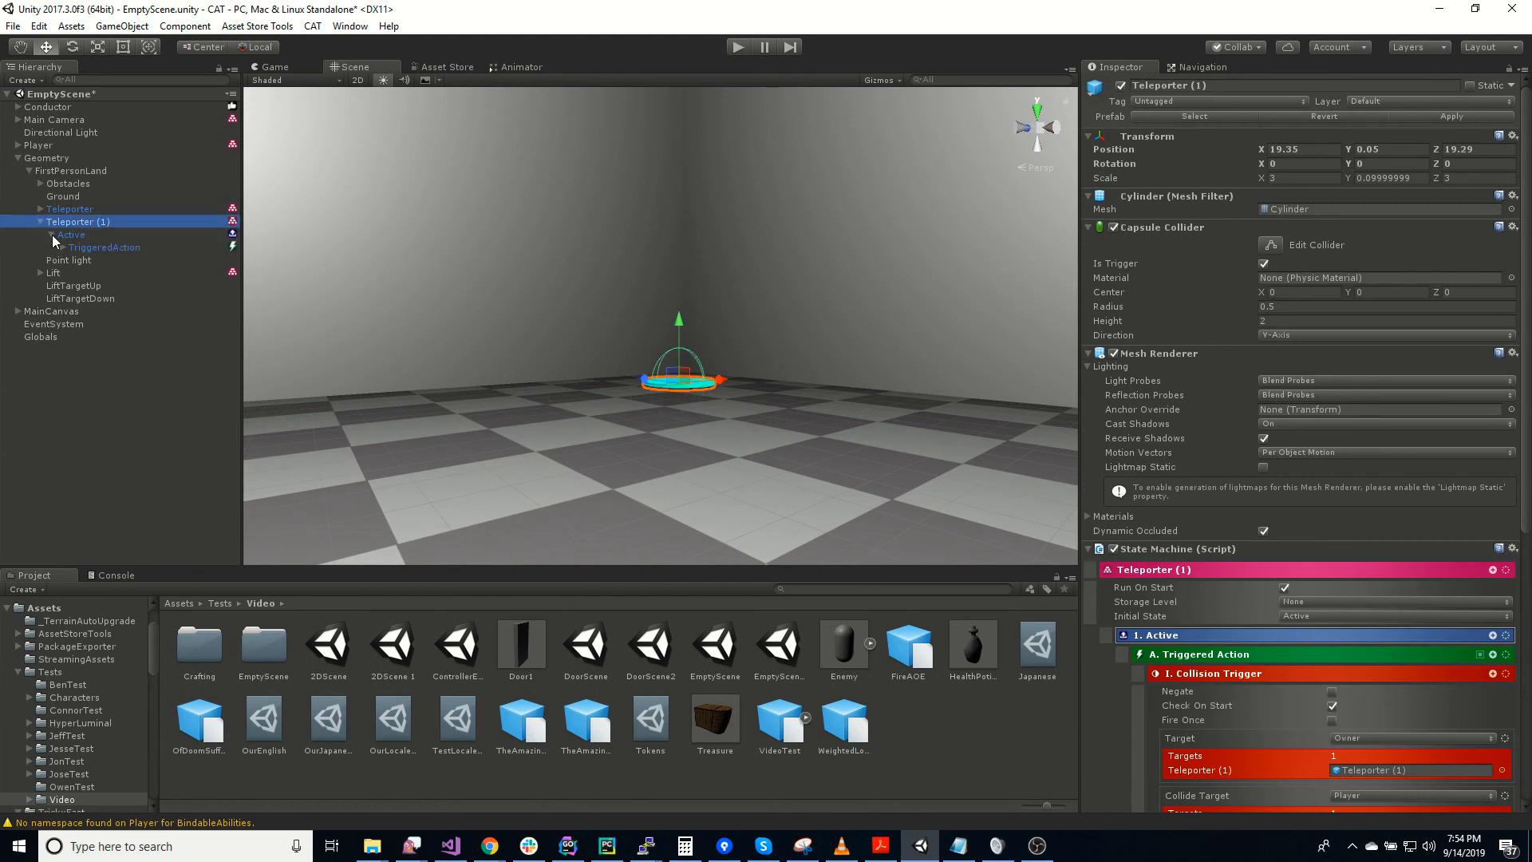
{"action": "left_click", "coordinate": [63, 247]}
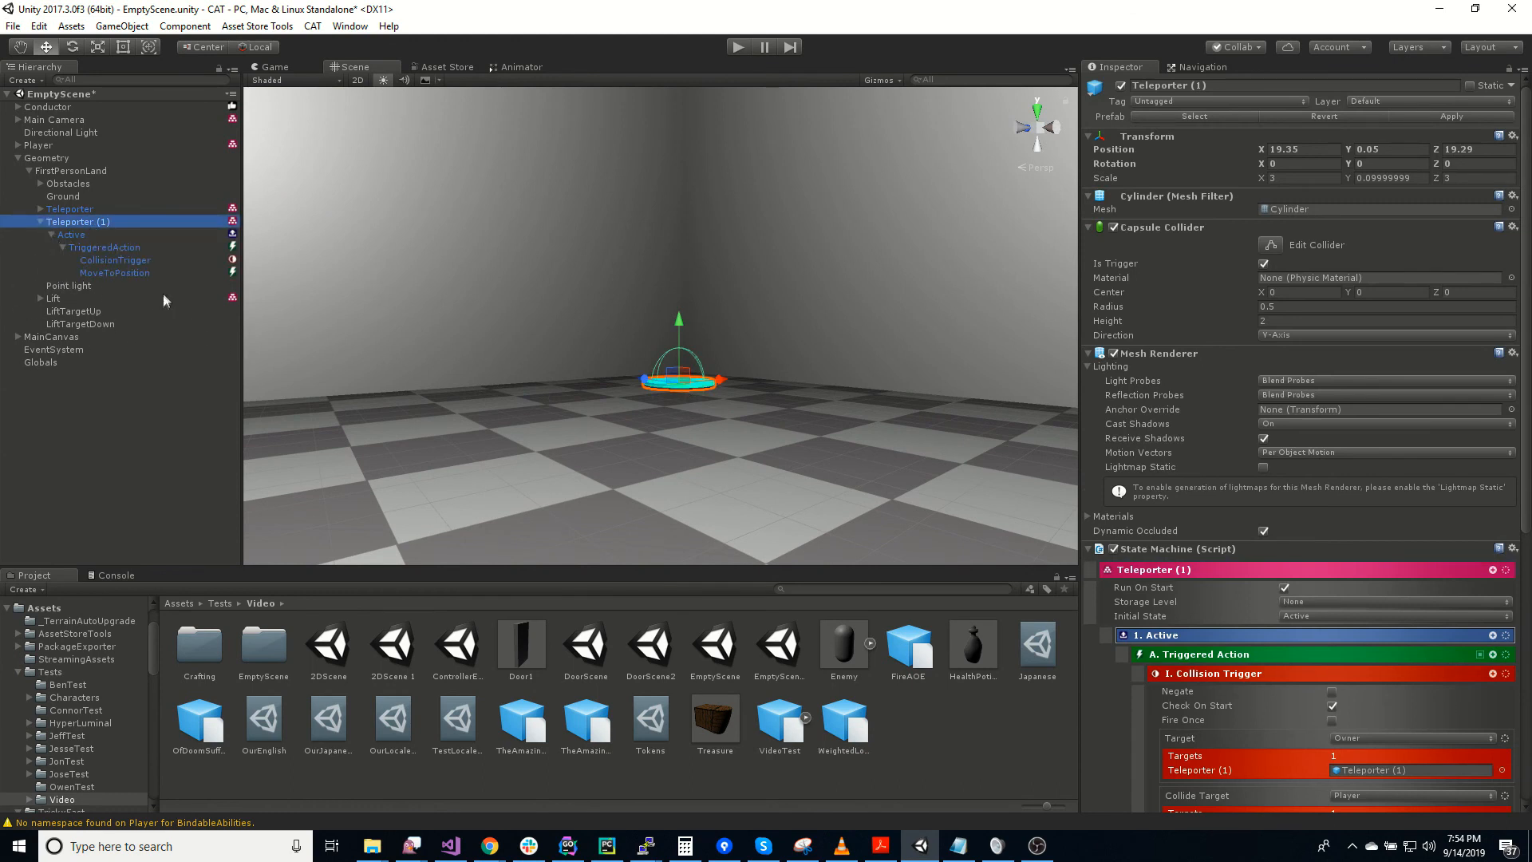
{"action": "left_click", "coordinate": [163, 287]}
Step: Duplicate Teleporter (1) and move the copy across the floor to about X 0.95, Z -3.68
{"action": "left_click", "coordinate": [103, 222]}
{"action": "key", "text": "ctrl+d"}
{"action": "right_click_drag", "start_coordinate": [802, 443], "coordinate": [517, 481]}
{"action": "left_click_drag", "start_coordinate": [985, 357], "coordinate": [322, 415]}
{"action": "right_click_drag", "start_coordinate": [322, 415], "coordinate": [19, 435]}
{"action": "key", "text": "w"}
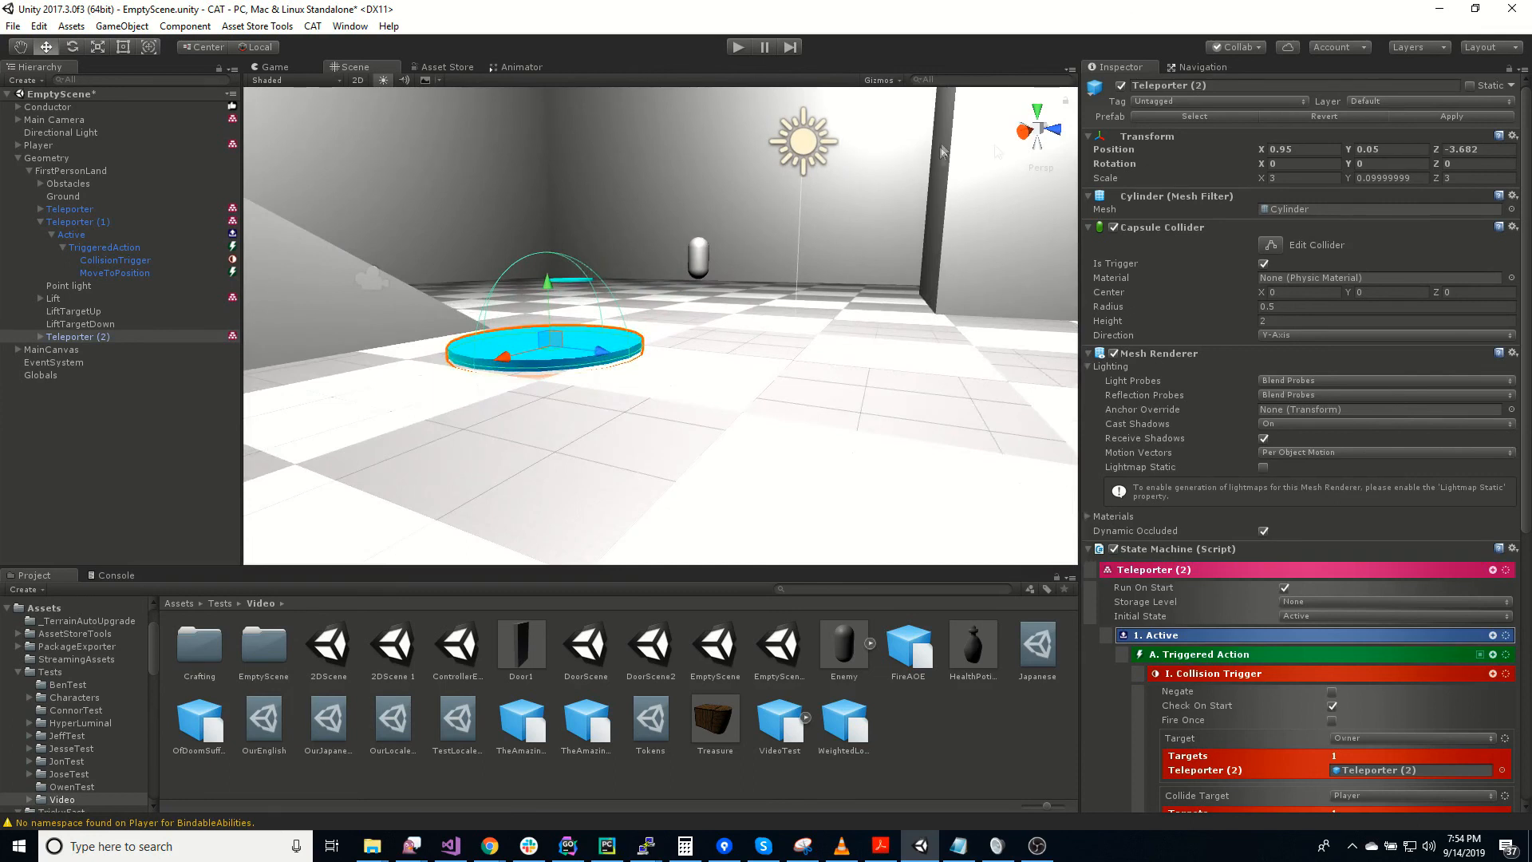
Step: Move the duplicated teleporter pad along the X axis to about X -3.09
{"action": "left_click_drag", "start_coordinate": [505, 357], "coordinate": [620, 331]}
{"action": "right_click_drag", "start_coordinate": [755, 414], "coordinate": [487, 444]}
{"action": "key", "text": "s"}
{"action": "key", "text": "w"}
Step: Rename Teleporter (2) as Spawner
{"action": "left_click", "coordinate": [97, 338]}
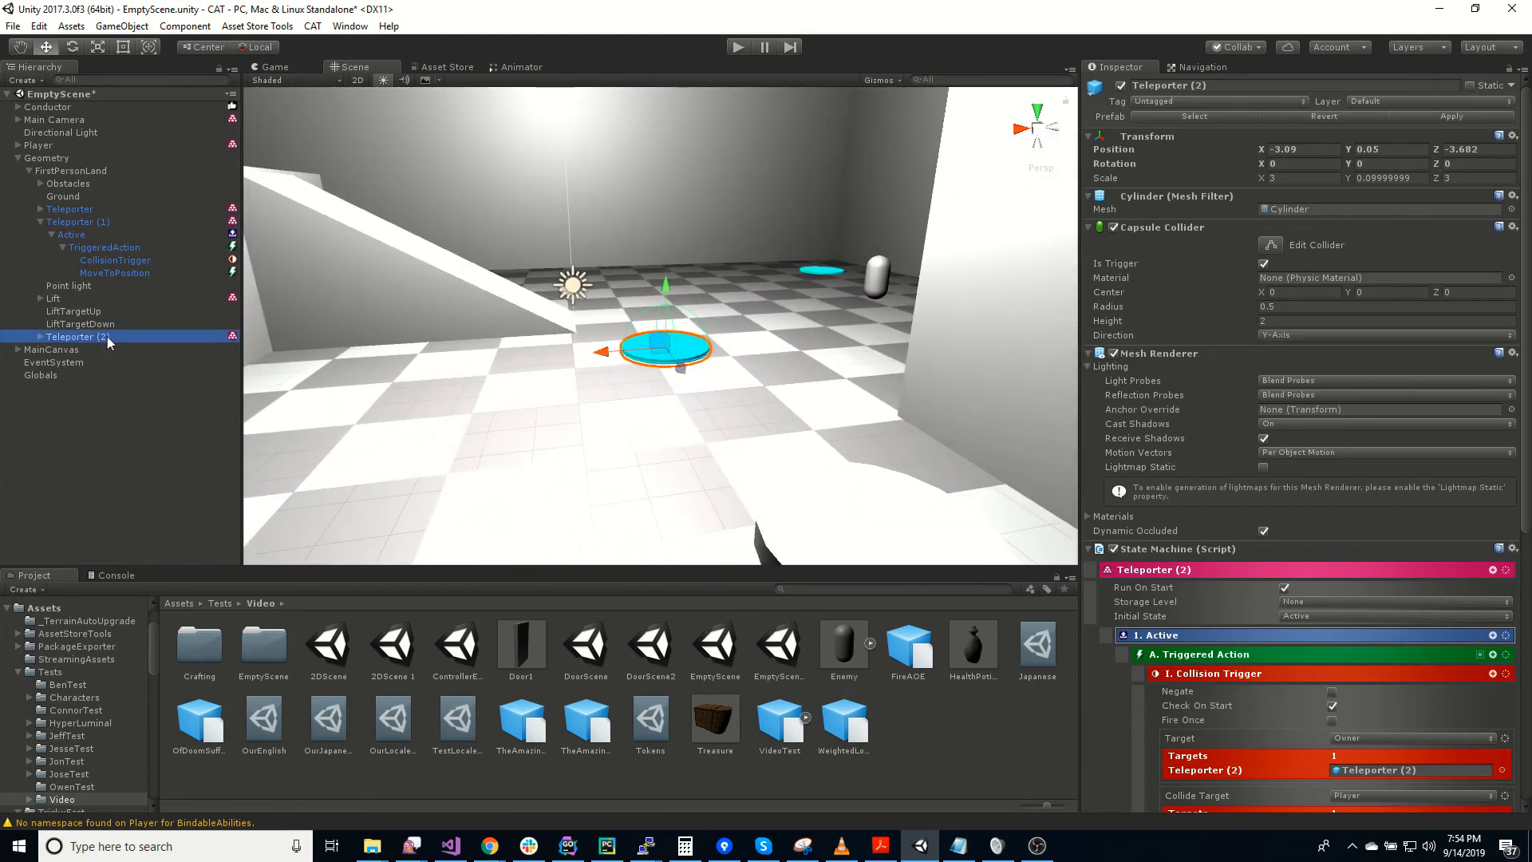
{"action": "key", "text": "F2"}
{"action": "type", "text": "Spa"}
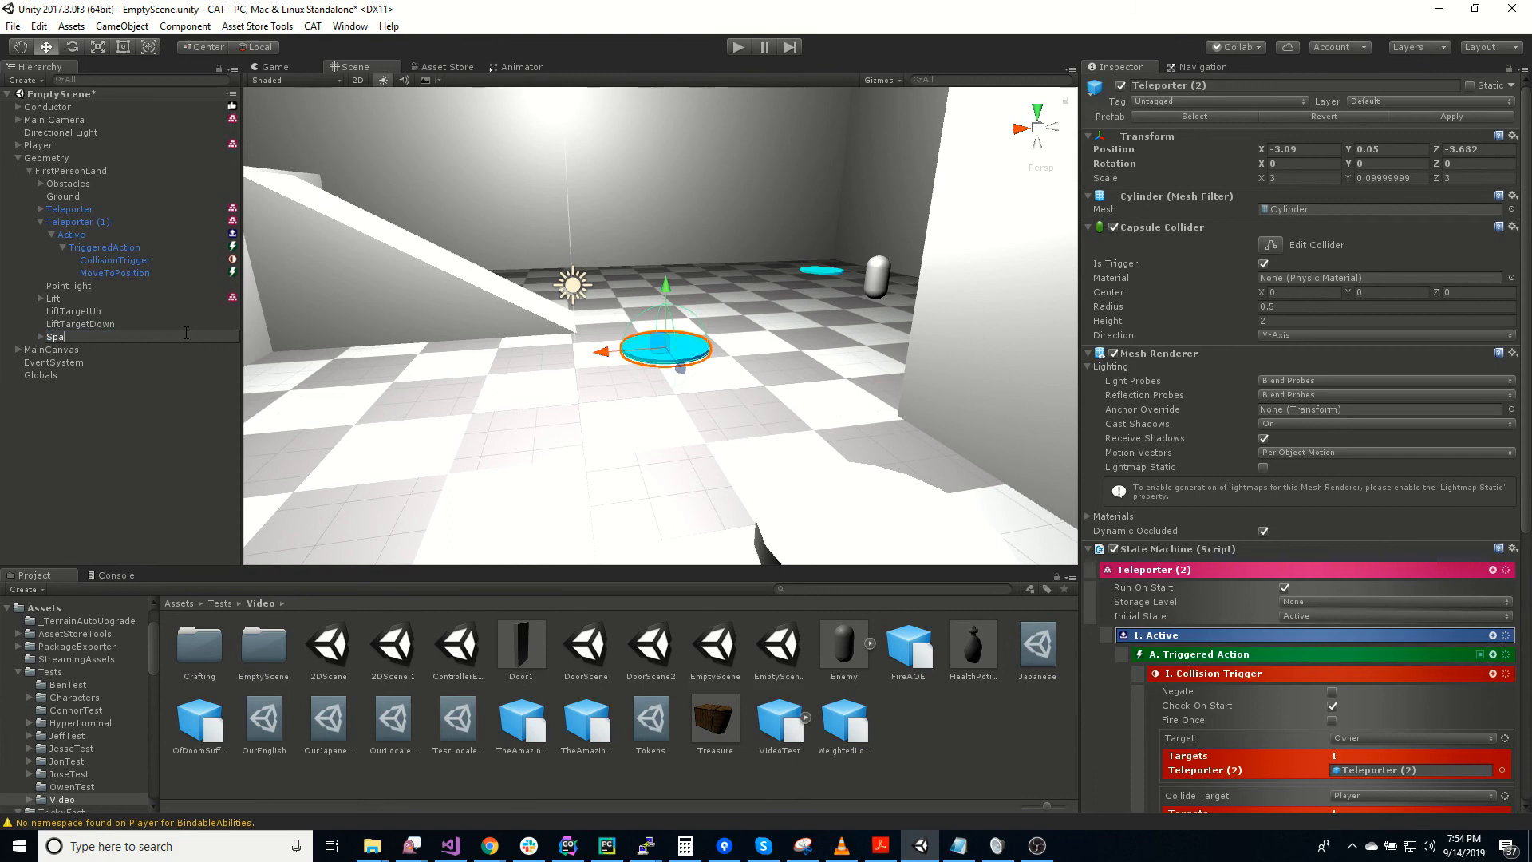
{"action": "type", "text": "wner"}
{"action": "key", "text": "Return"}
Step: Delete the MoveToPosition action nested in Spawner's TriggeredAction, accepting the prefab instance break
{"action": "key", "text": "Right"}
{"action": "key", "text": "Down"}
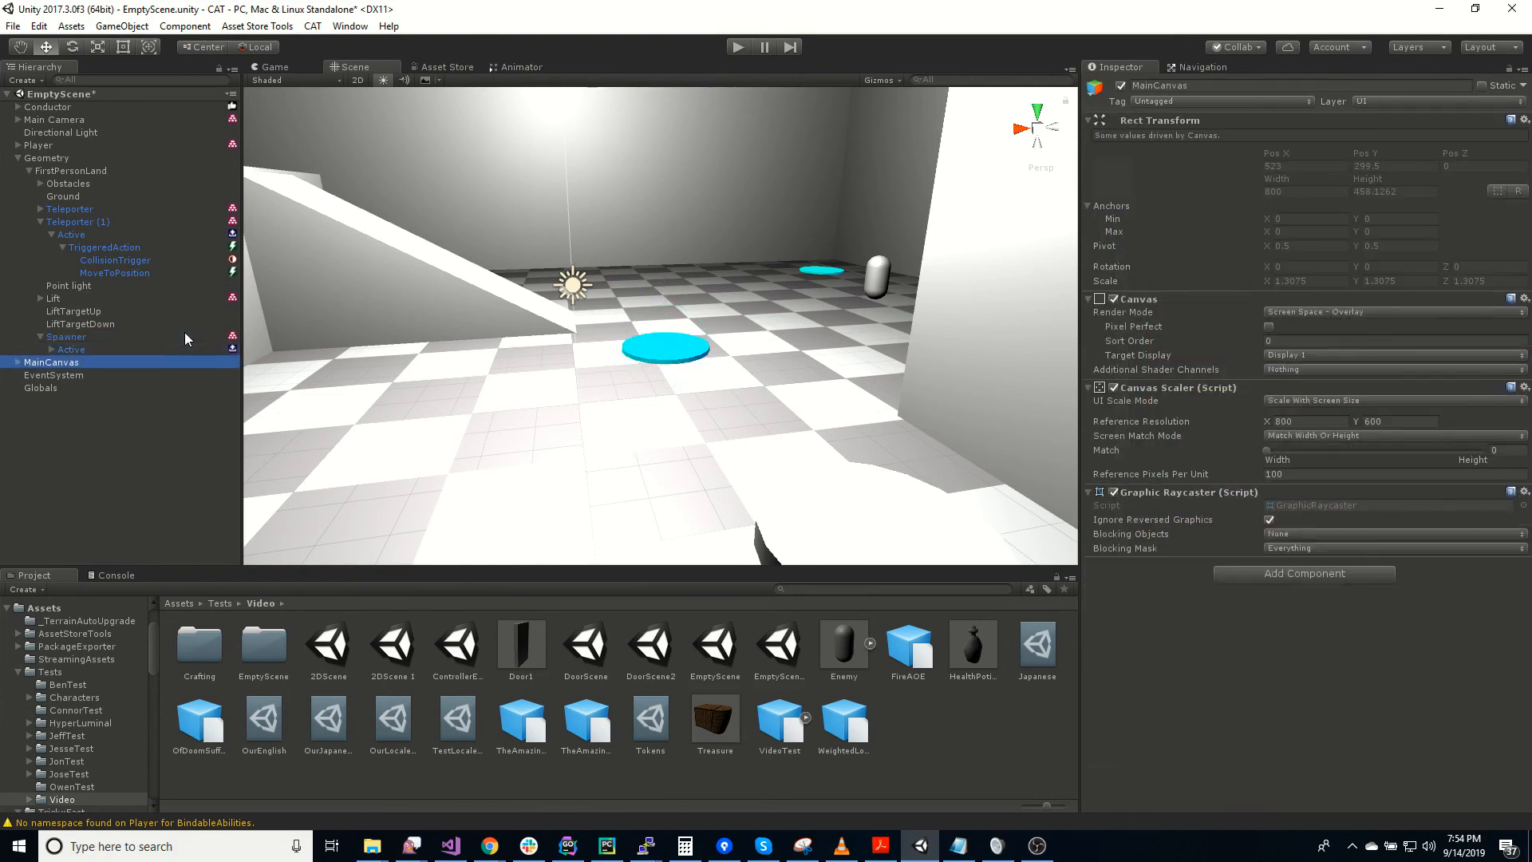
{"action": "key", "text": "Right"}
{"action": "key", "text": "Down"}
{"action": "key", "text": "Right"}
{"action": "key", "text": "Down"}
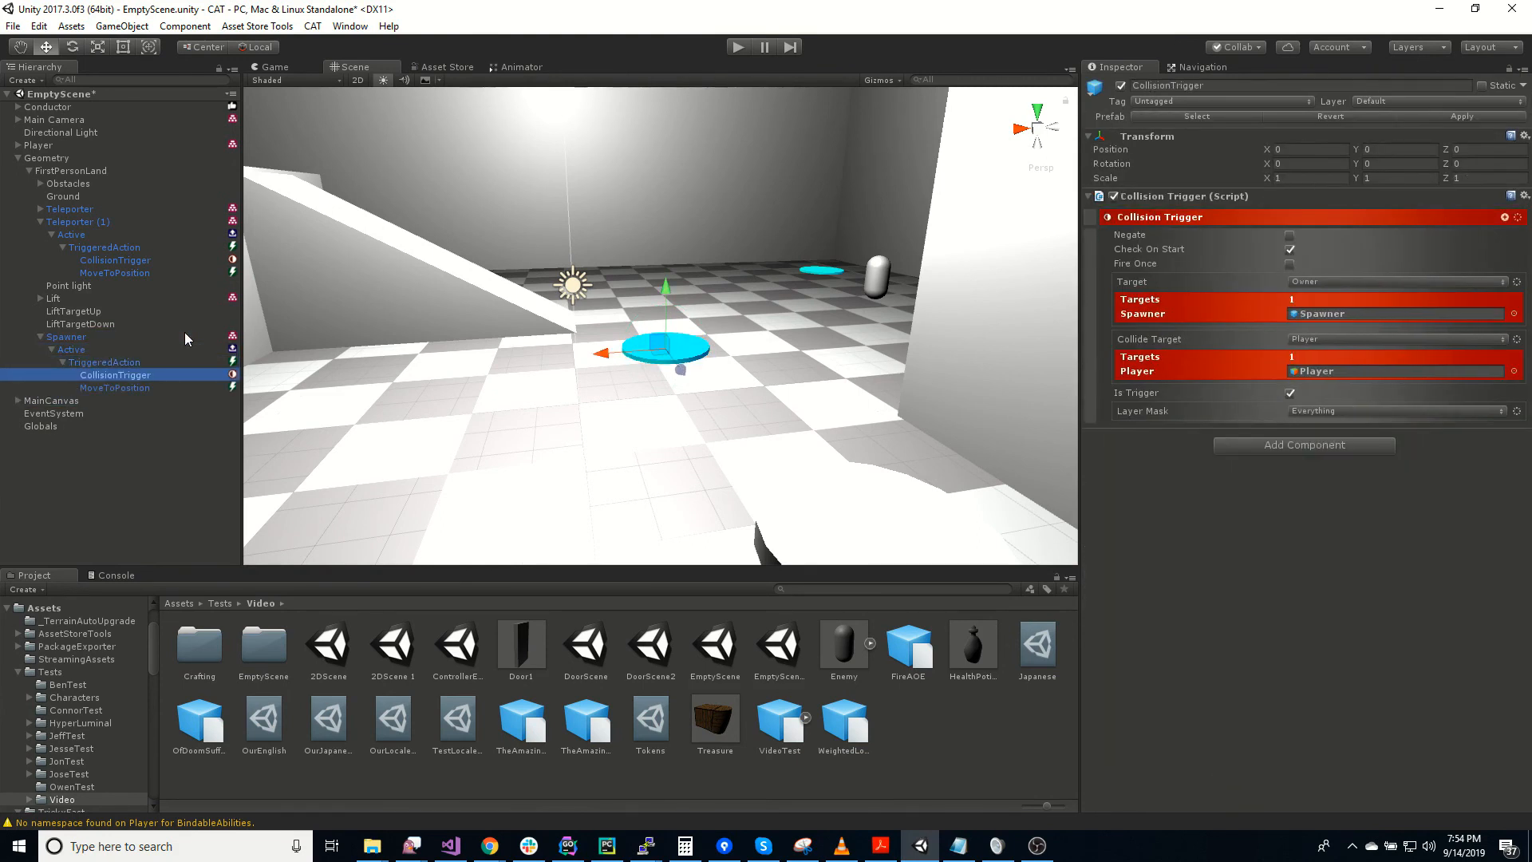
{"action": "left_click", "coordinate": [112, 388]}
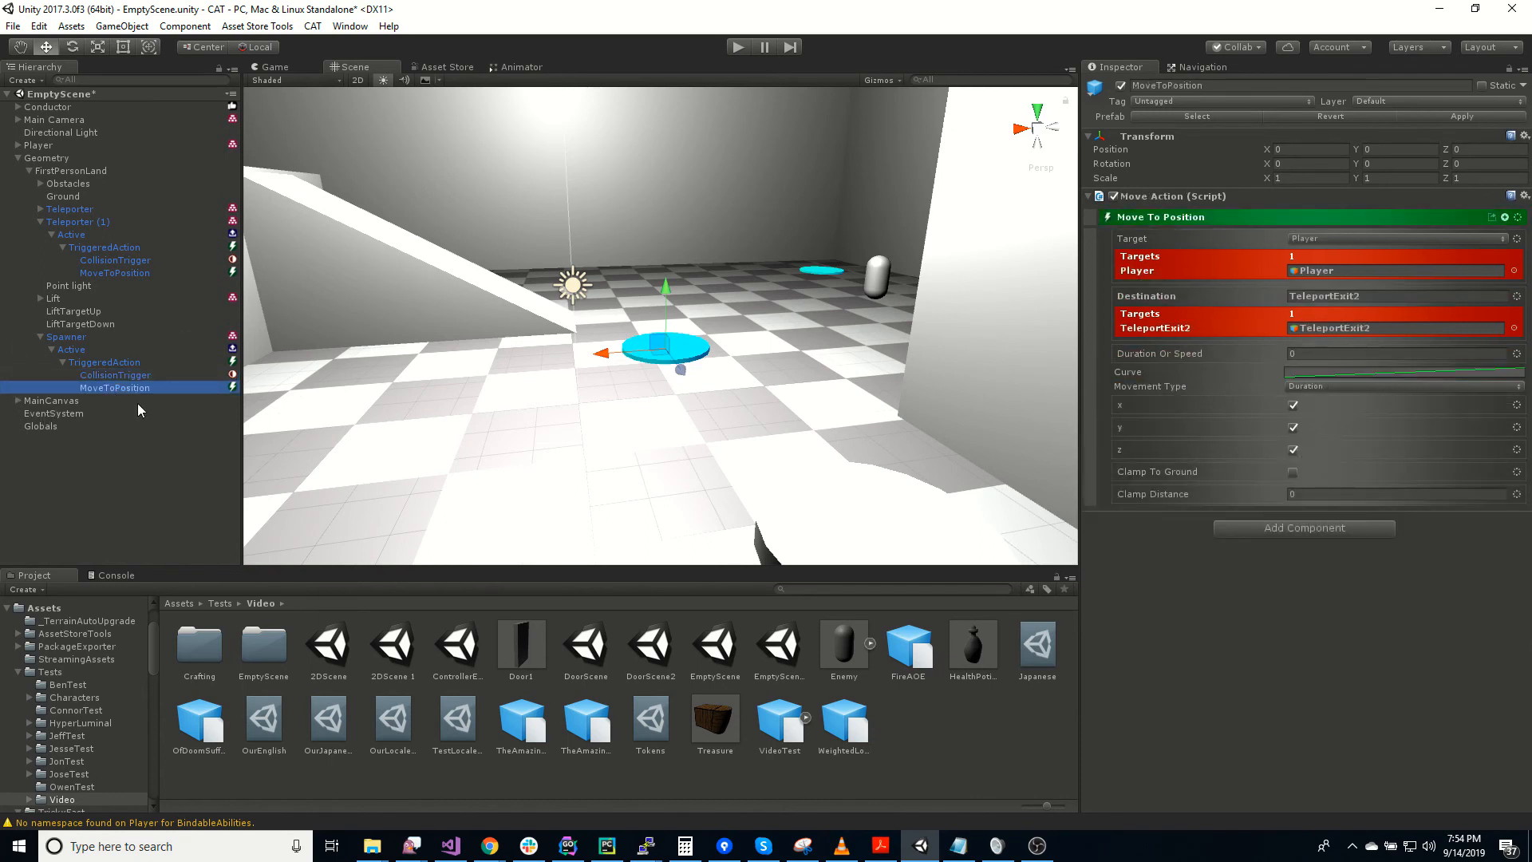
{"action": "key", "text": "Delete"}
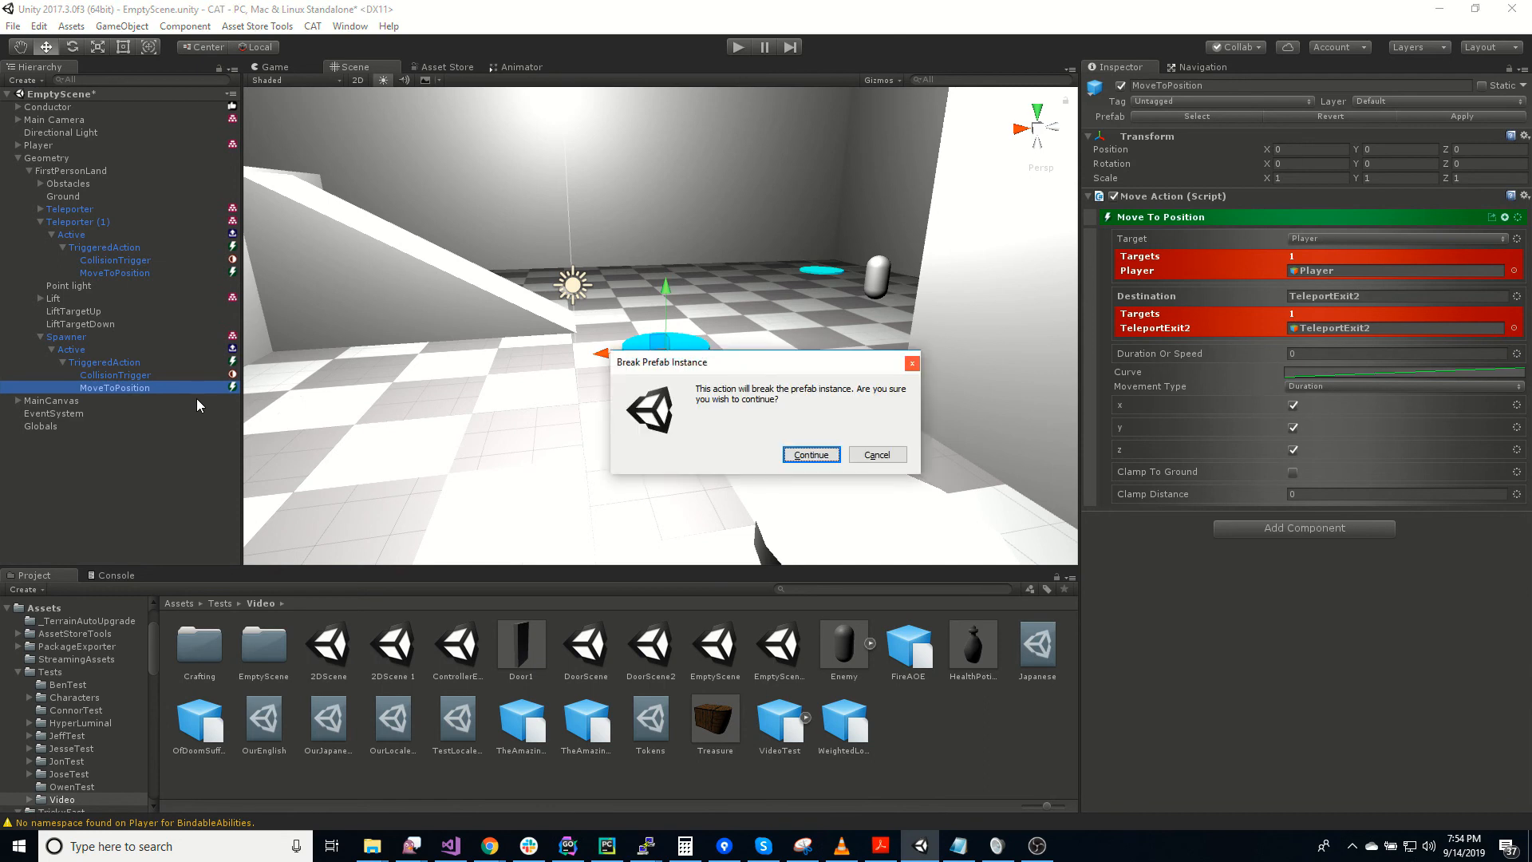
{"action": "left_click", "coordinate": [810, 454]}
Step: Add a Spawn Action to Spawner's TriggeredAction
{"action": "left_click", "coordinate": [119, 364]}
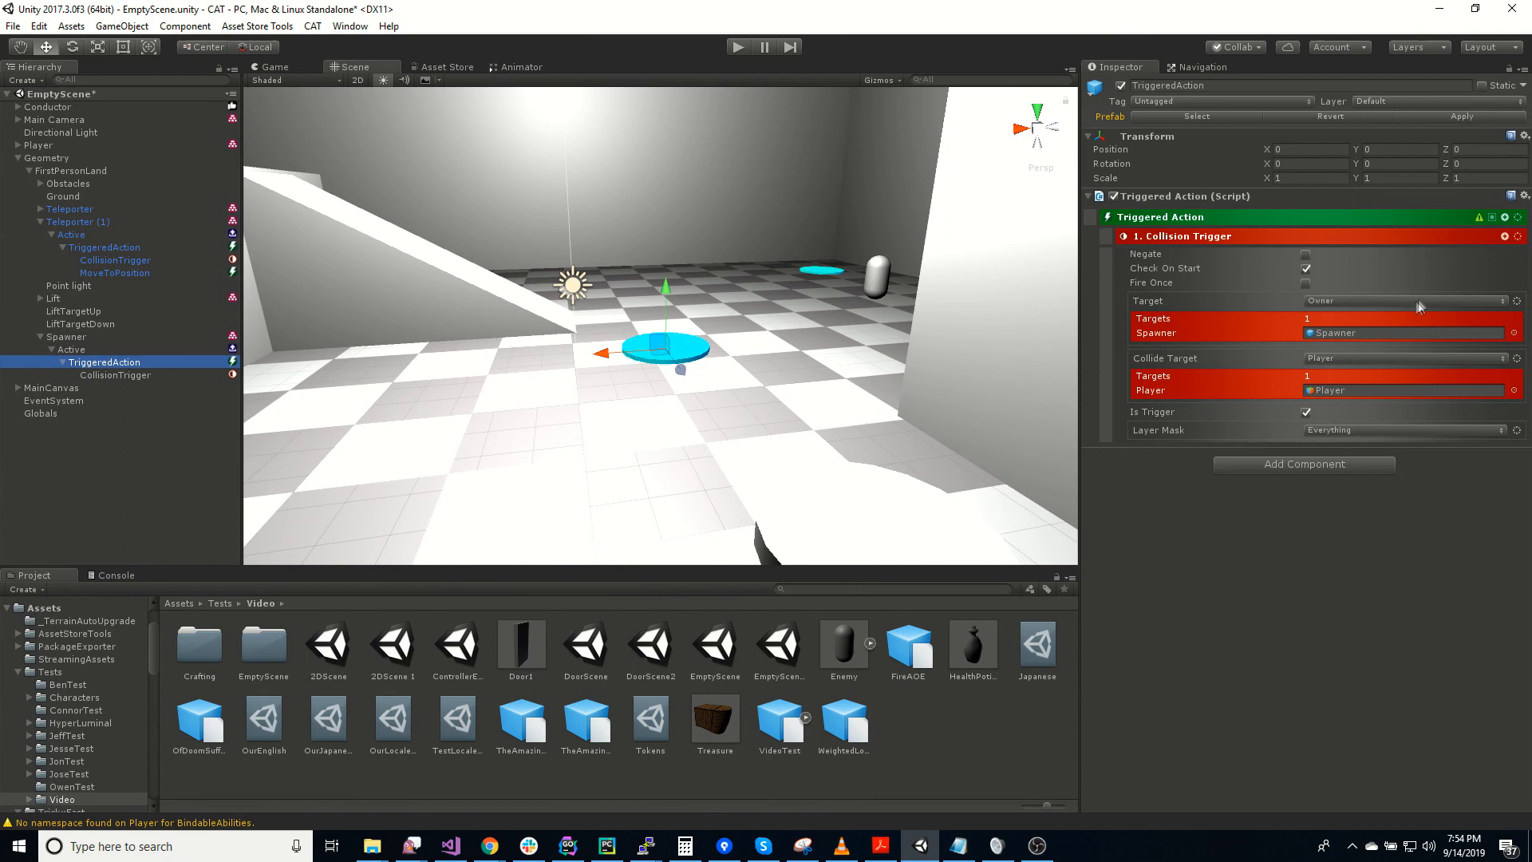
{"action": "left_click", "coordinate": [1505, 217]}
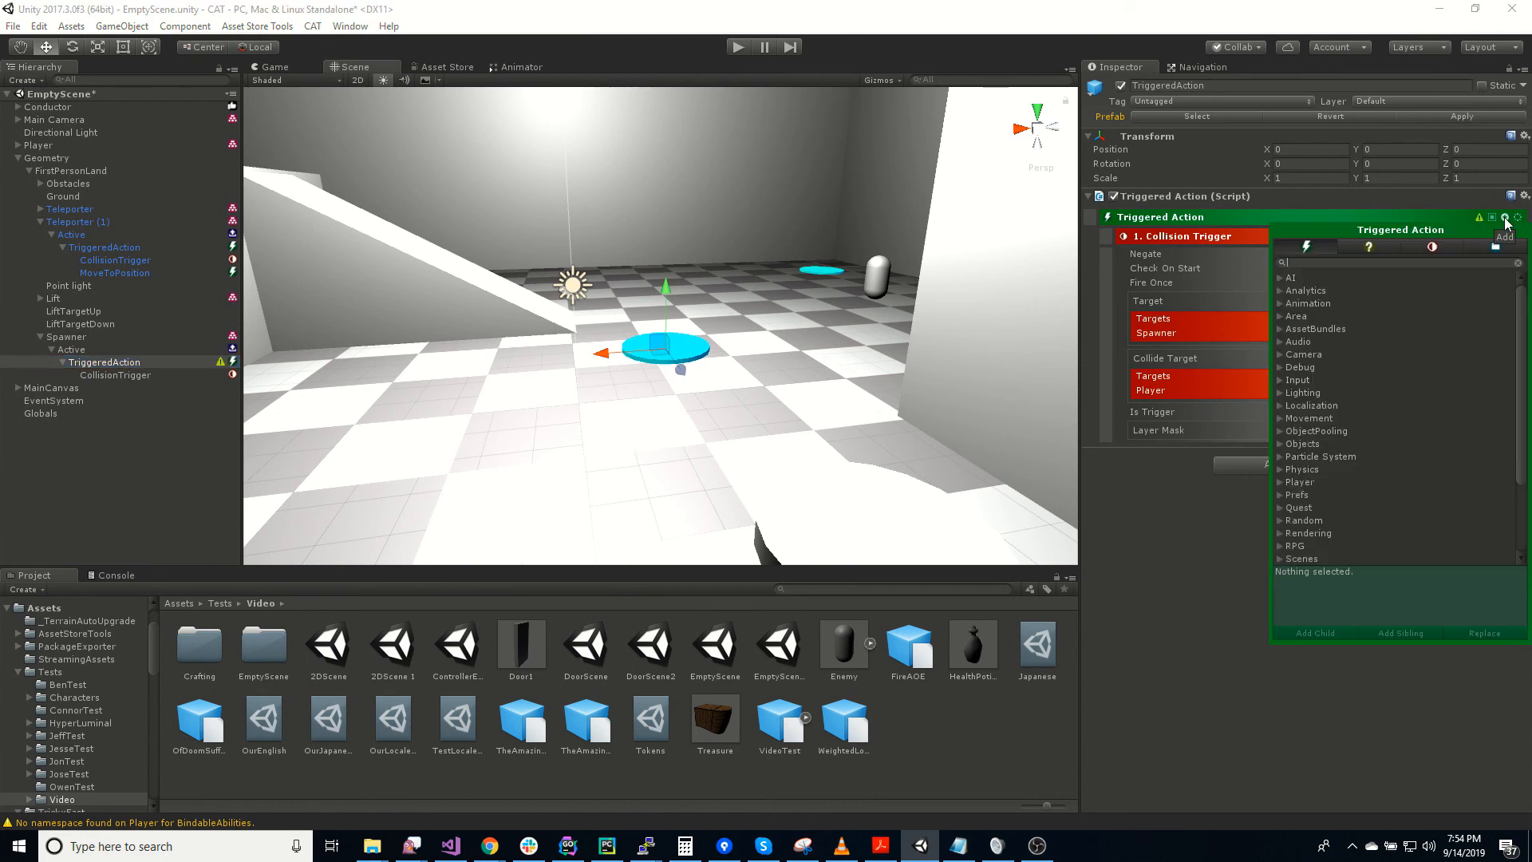
{"action": "type", "text": "spawn"}
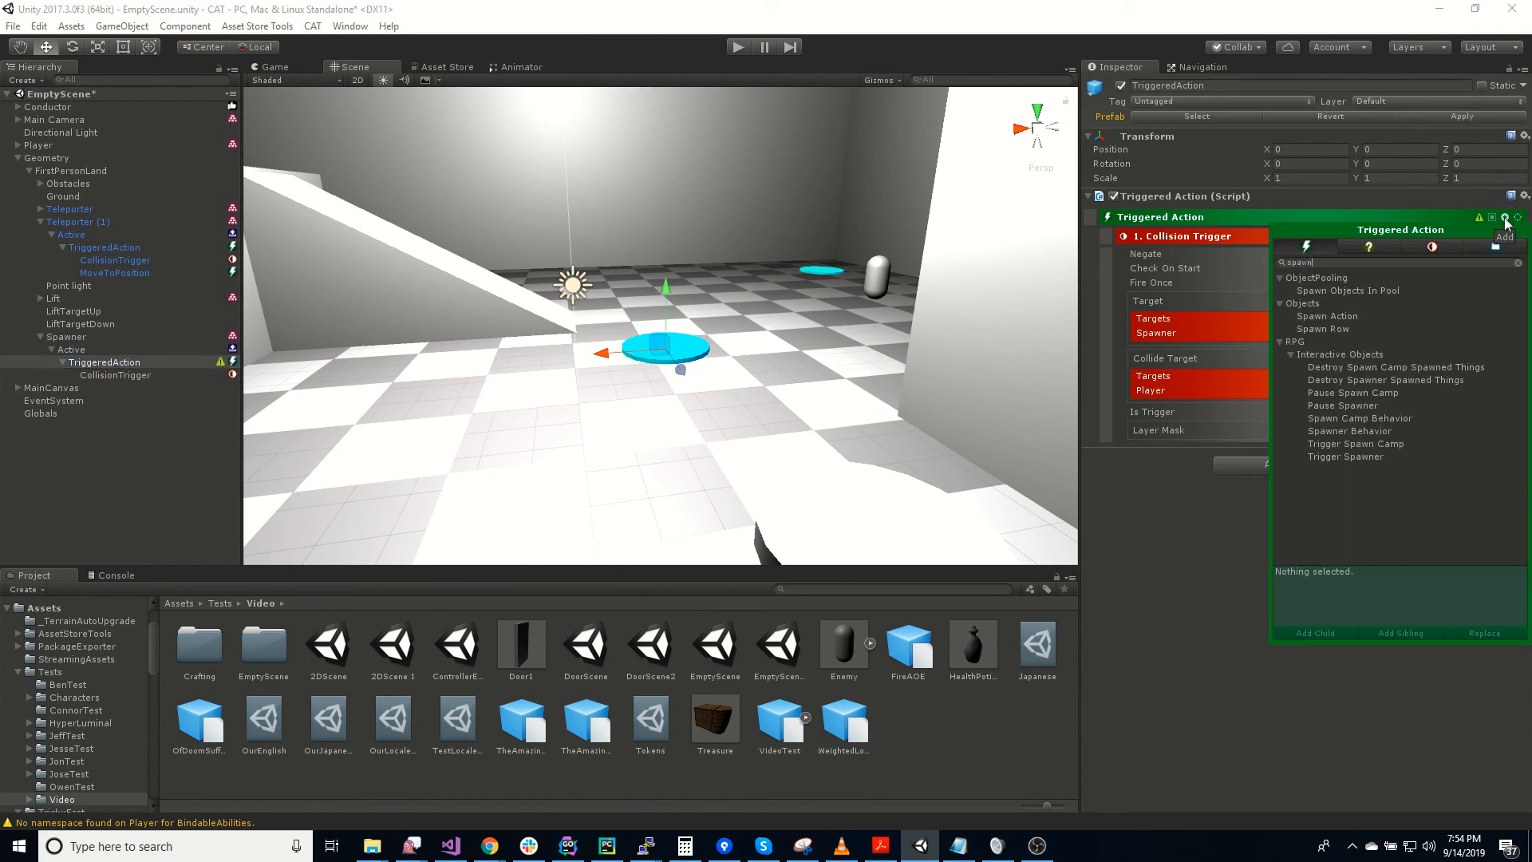
{"action": "double_click", "coordinate": [1343, 314]}
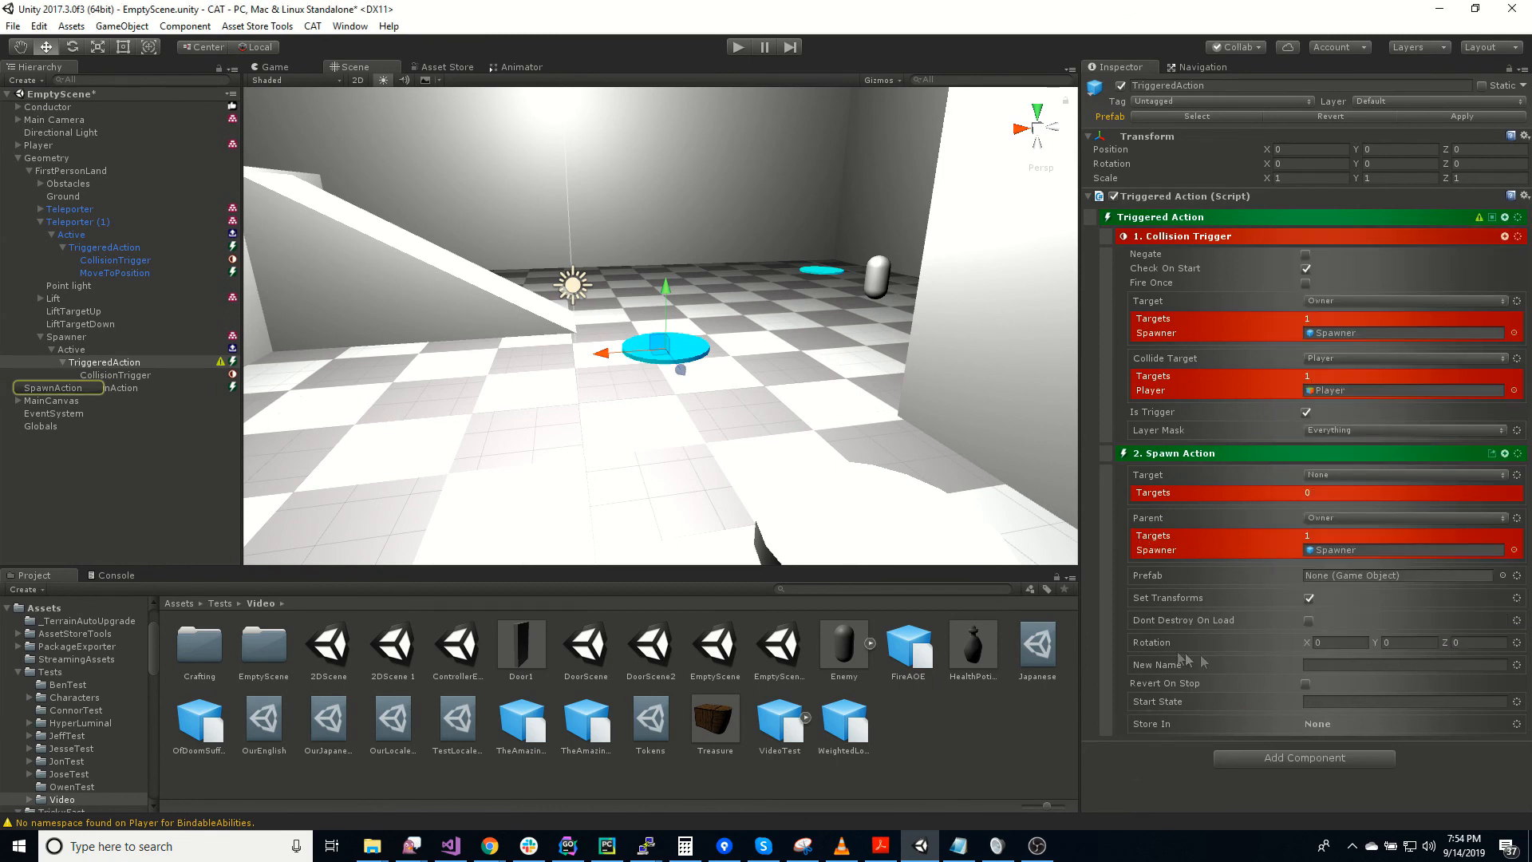
Step: Source the Spawn Action's prefab from an Asset Bundle, using bundle tutorialbundle and prefab name Enemy
{"action": "left_click", "coordinate": [1517, 576]}
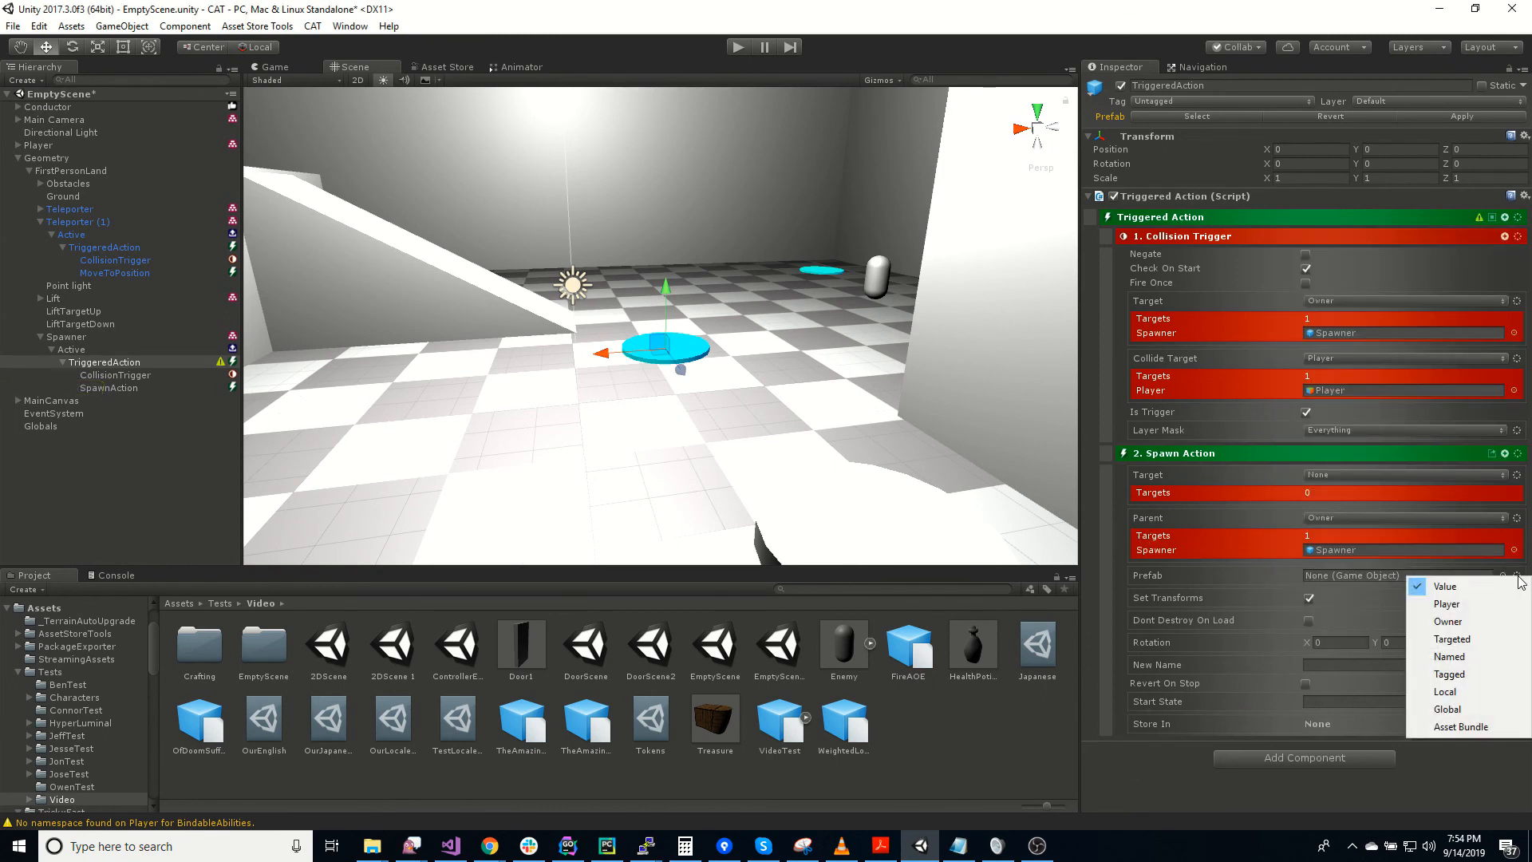
{"action": "left_click", "coordinate": [1486, 726]}
{"action": "left_click", "coordinate": [1356, 575]}
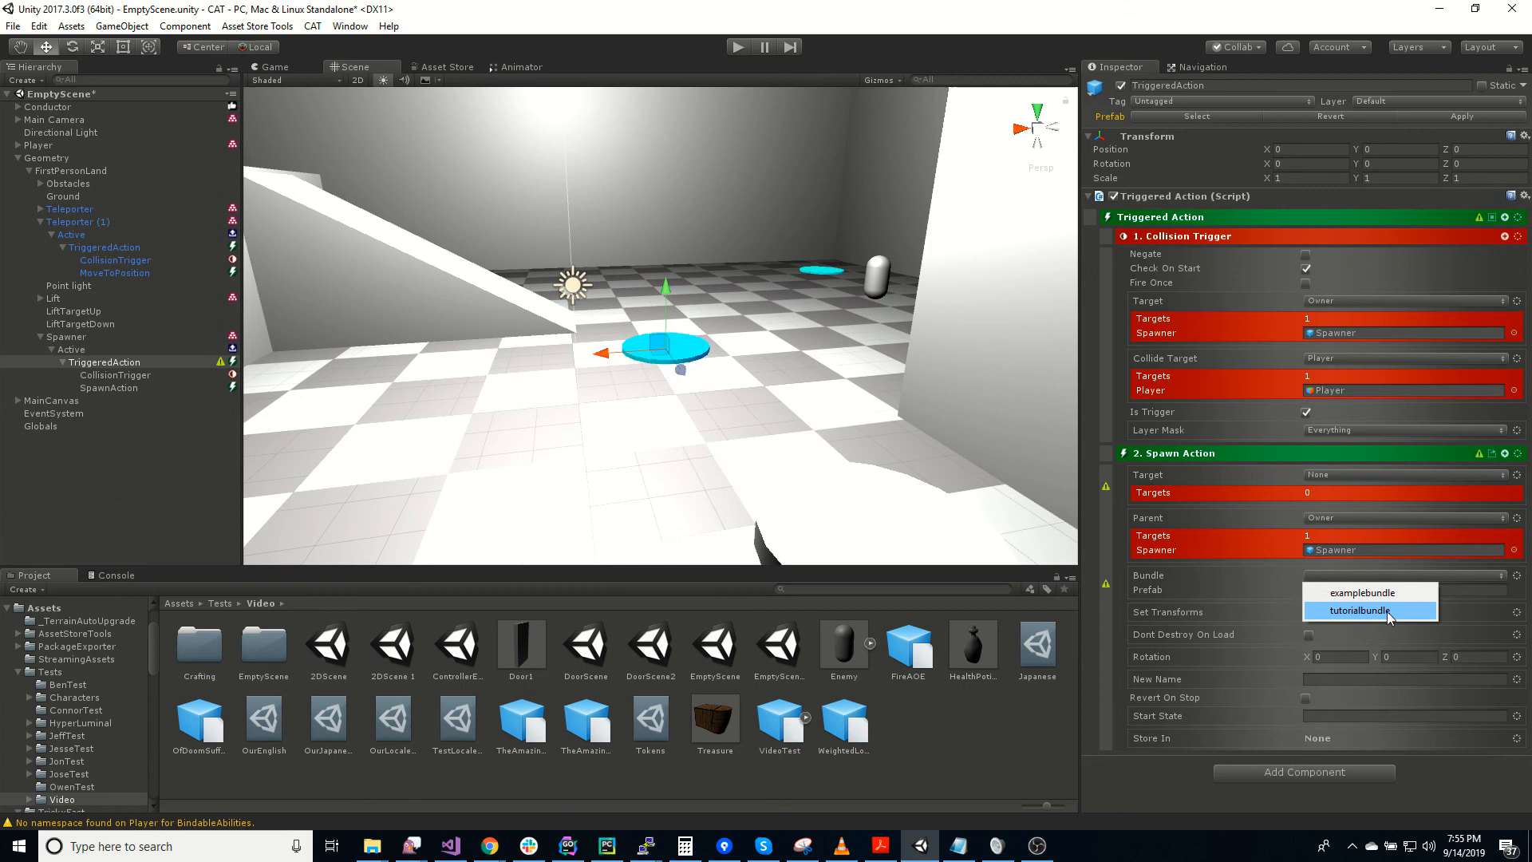
{"action": "left_click", "coordinate": [1360, 610]}
{"action": "left_click", "coordinate": [1353, 591]}
{"action": "type", "text": "E"}
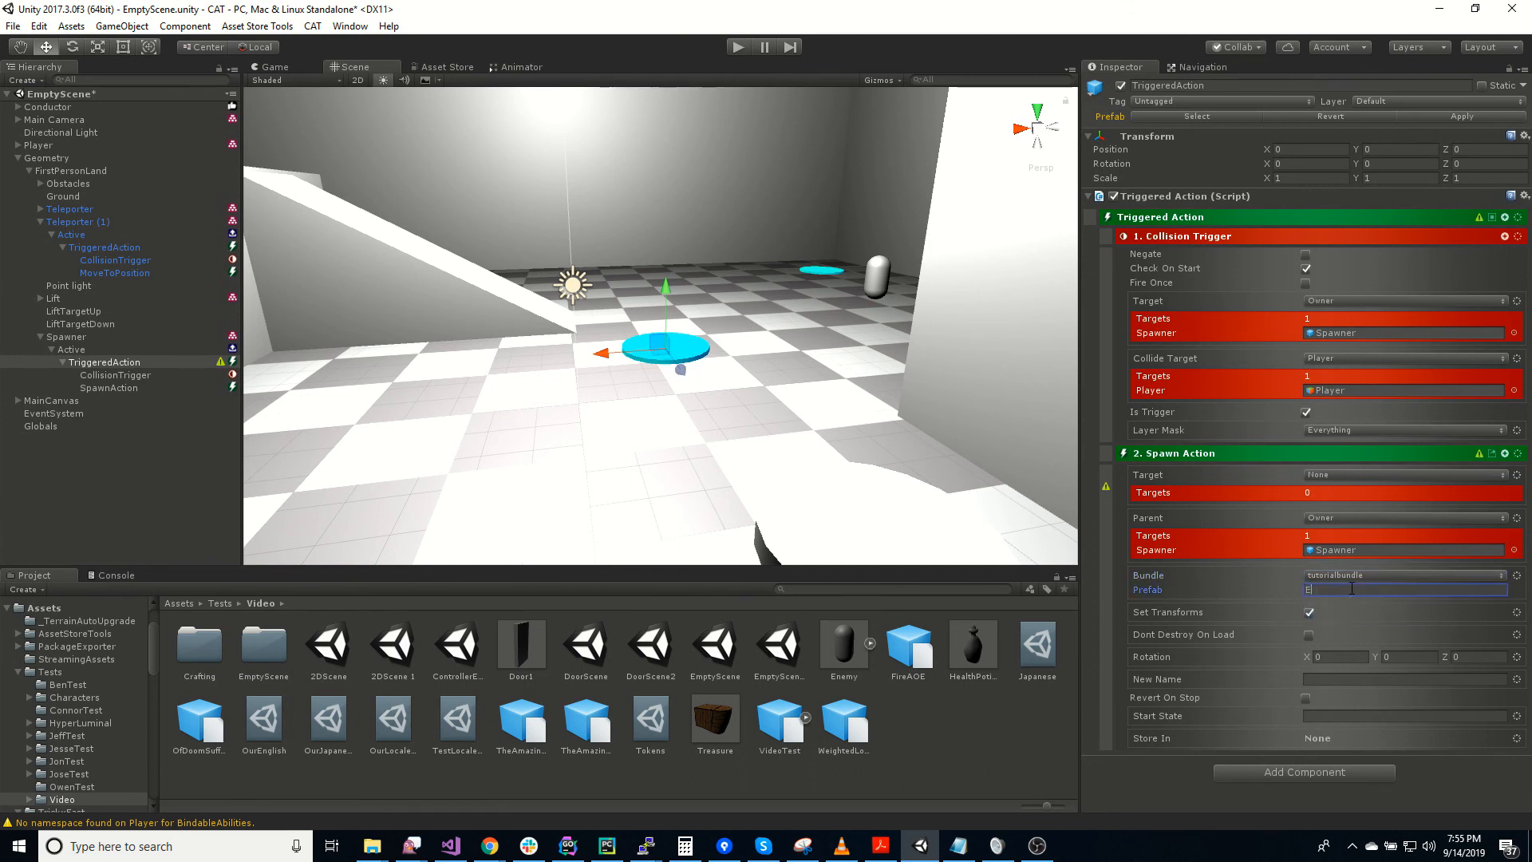
{"action": "type", "text": "nemy"}
{"action": "key", "text": "Return"}
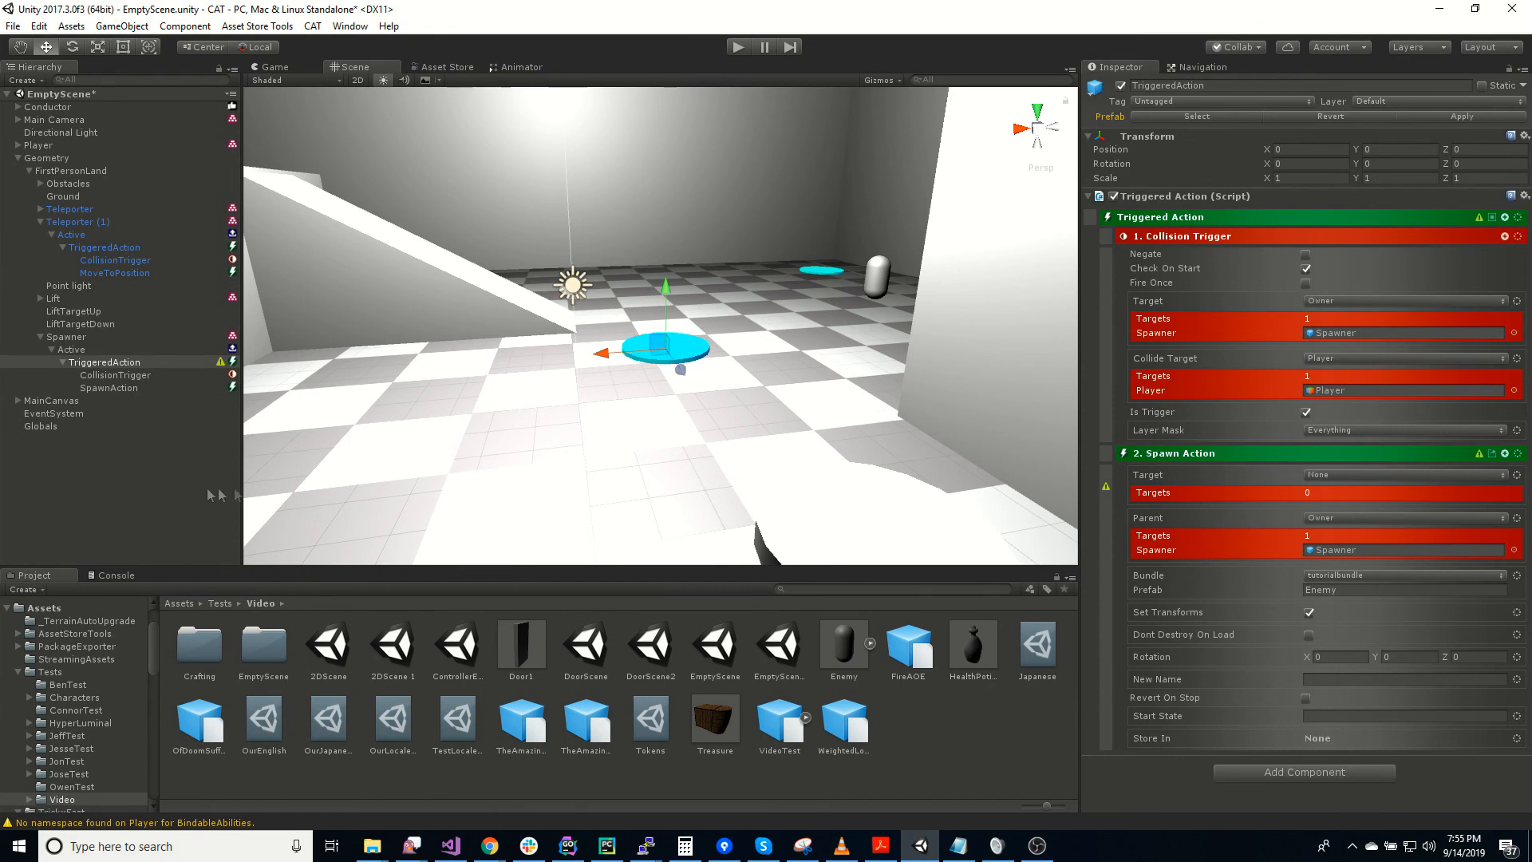
Step: Create an empty object at the scene root and position it on the open floor at about X 1.46, Y 0.4, Z 7.82
{"action": "left_click", "coordinate": [79, 461]}
{"action": "right_click", "coordinate": [81, 465]}
{"action": "left_click", "coordinate": [52, 461]}
{"action": "right_click", "coordinate": [51, 462]}
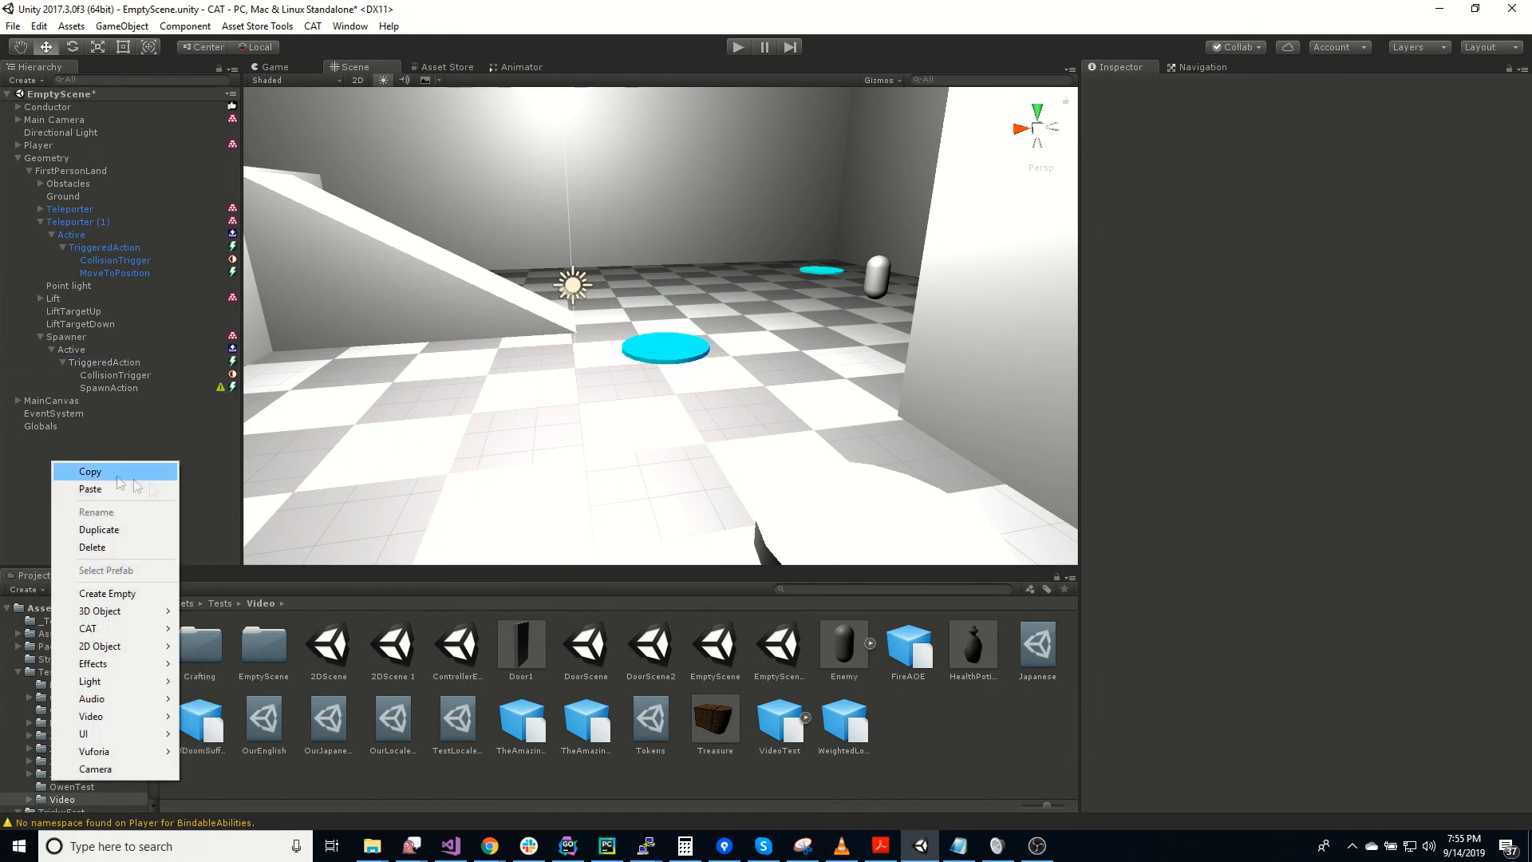
{"action": "left_click", "coordinate": [112, 594]}
{"action": "left_click_drag", "start_coordinate": [602, 330], "coordinate": [321, 403]}
{"action": "right_click_drag", "start_coordinate": [327, 407], "coordinate": [801, 427]}
{"action": "left_click_drag", "start_coordinate": [567, 149], "coordinate": [548, 459]}
{"action": "right_click_drag", "start_coordinate": [894, 484], "coordinate": [391, 494]}
{"action": "left_click_drag", "start_coordinate": [687, 284], "coordinate": [691, 403]}
{"action": "right_click_drag", "start_coordinate": [749, 471], "coordinate": [741, 257]}
{"action": "left_click_drag", "start_coordinate": [737, 269], "coordinate": [731, 340]}
{"action": "right_click_drag", "start_coordinate": [868, 460], "coordinate": [838, 503]}
Step: Rename the new empty object as SpawnLocation
{"action": "left_click", "coordinate": [75, 440]}
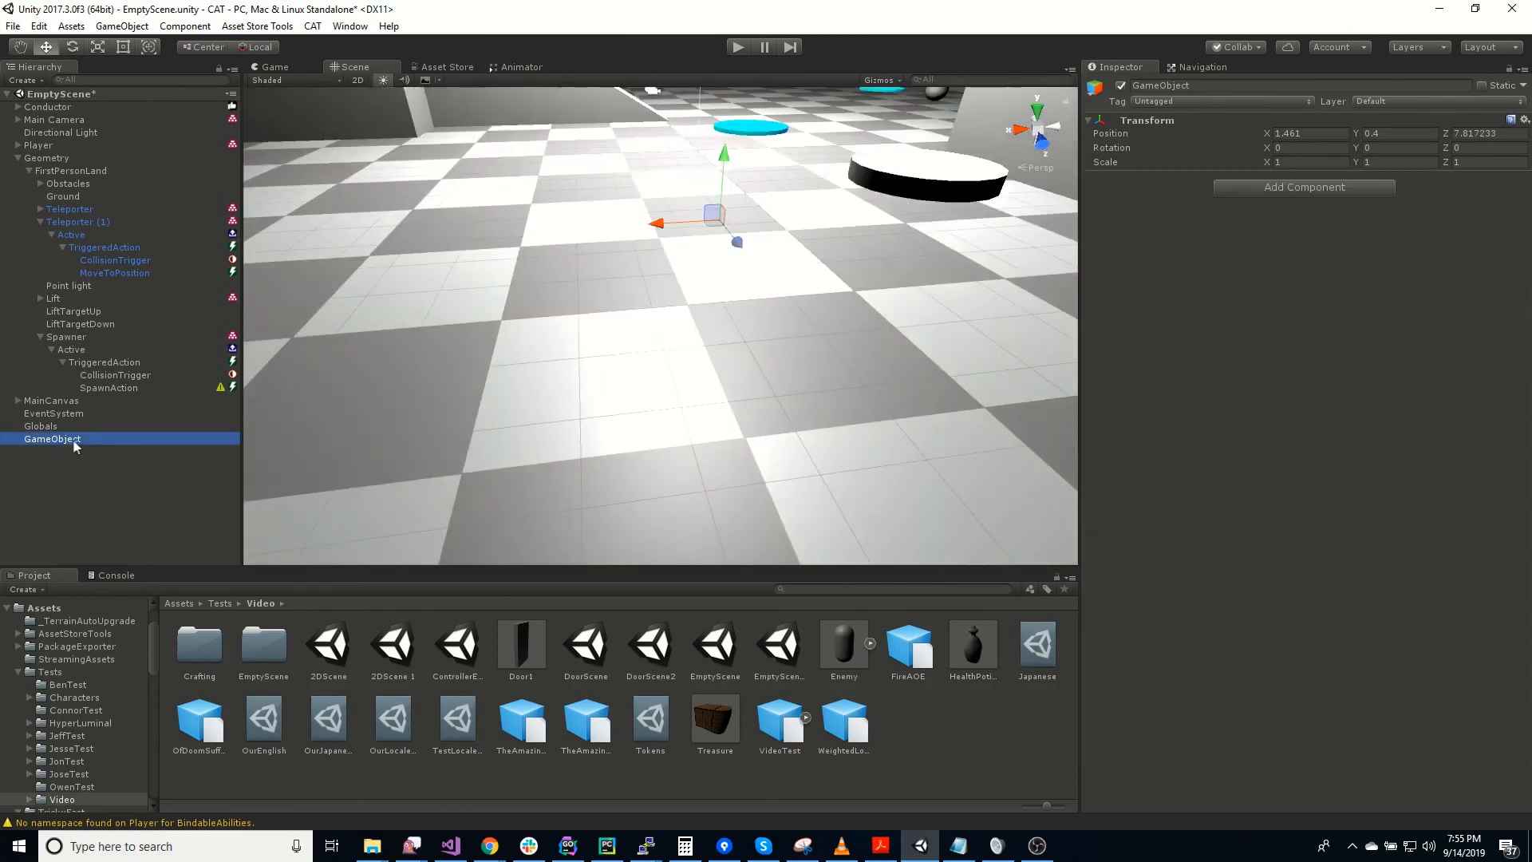
{"action": "key", "text": "F2"}
{"action": "type", "text": "Spawn"}
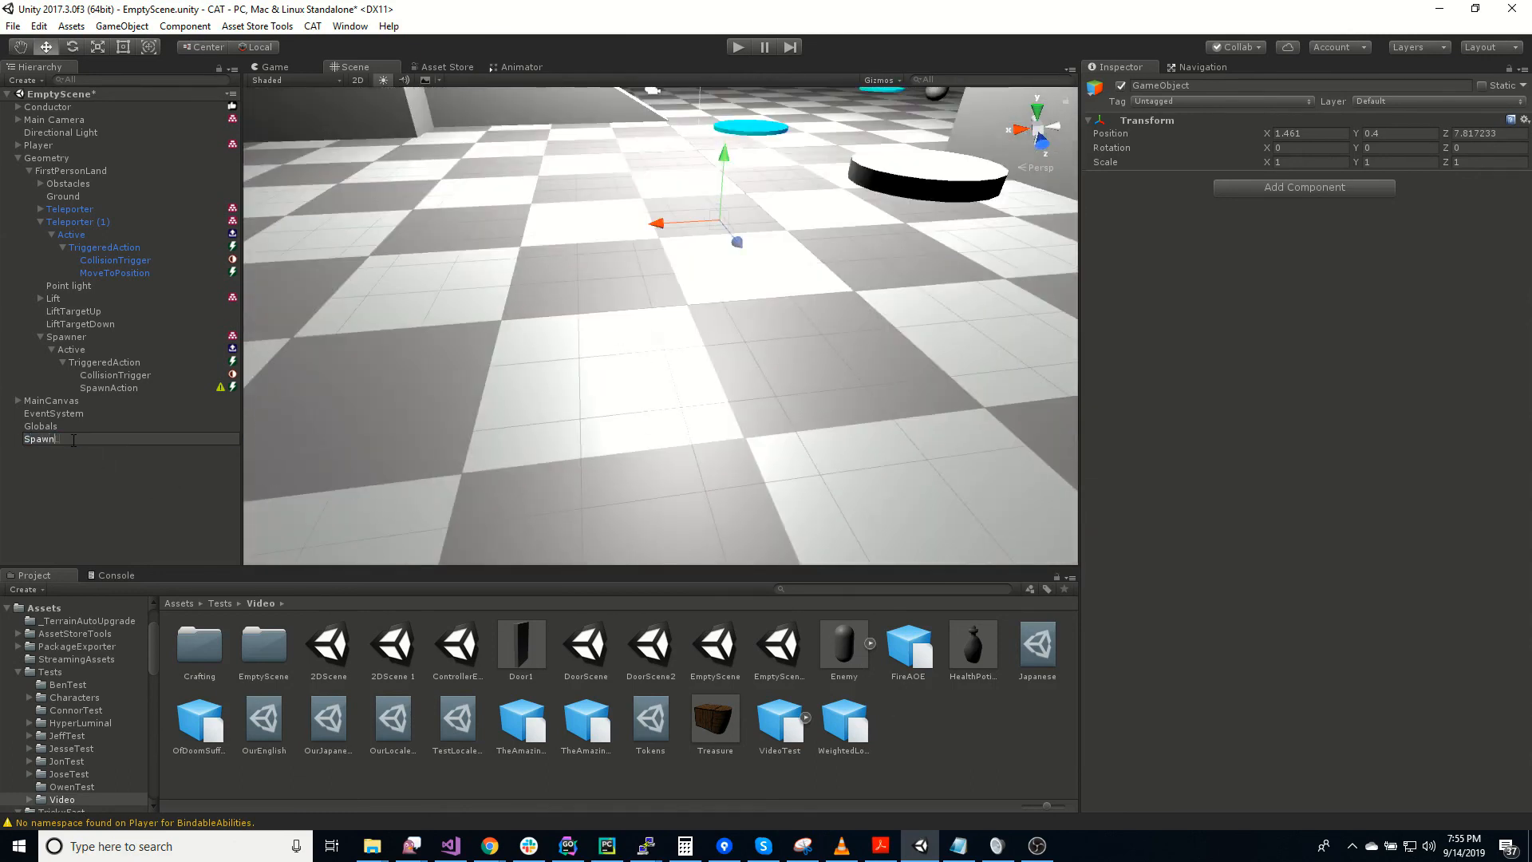
{"action": "type", "text": "Location"}
{"action": "key", "text": "Return"}
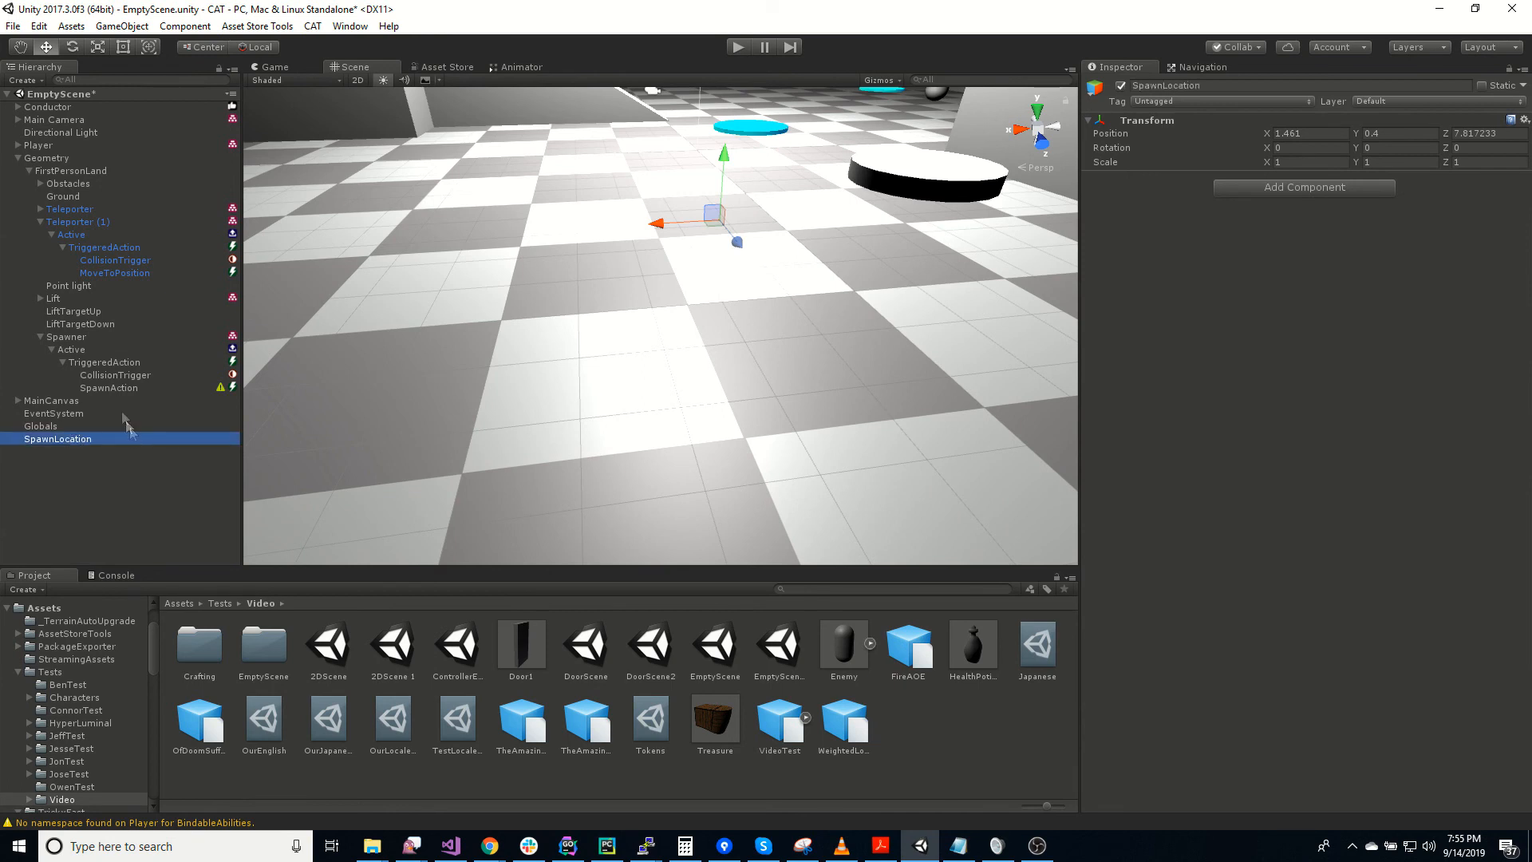
Step: Set the Spawn Action's parent to None
{"action": "left_click", "coordinate": [118, 388]}
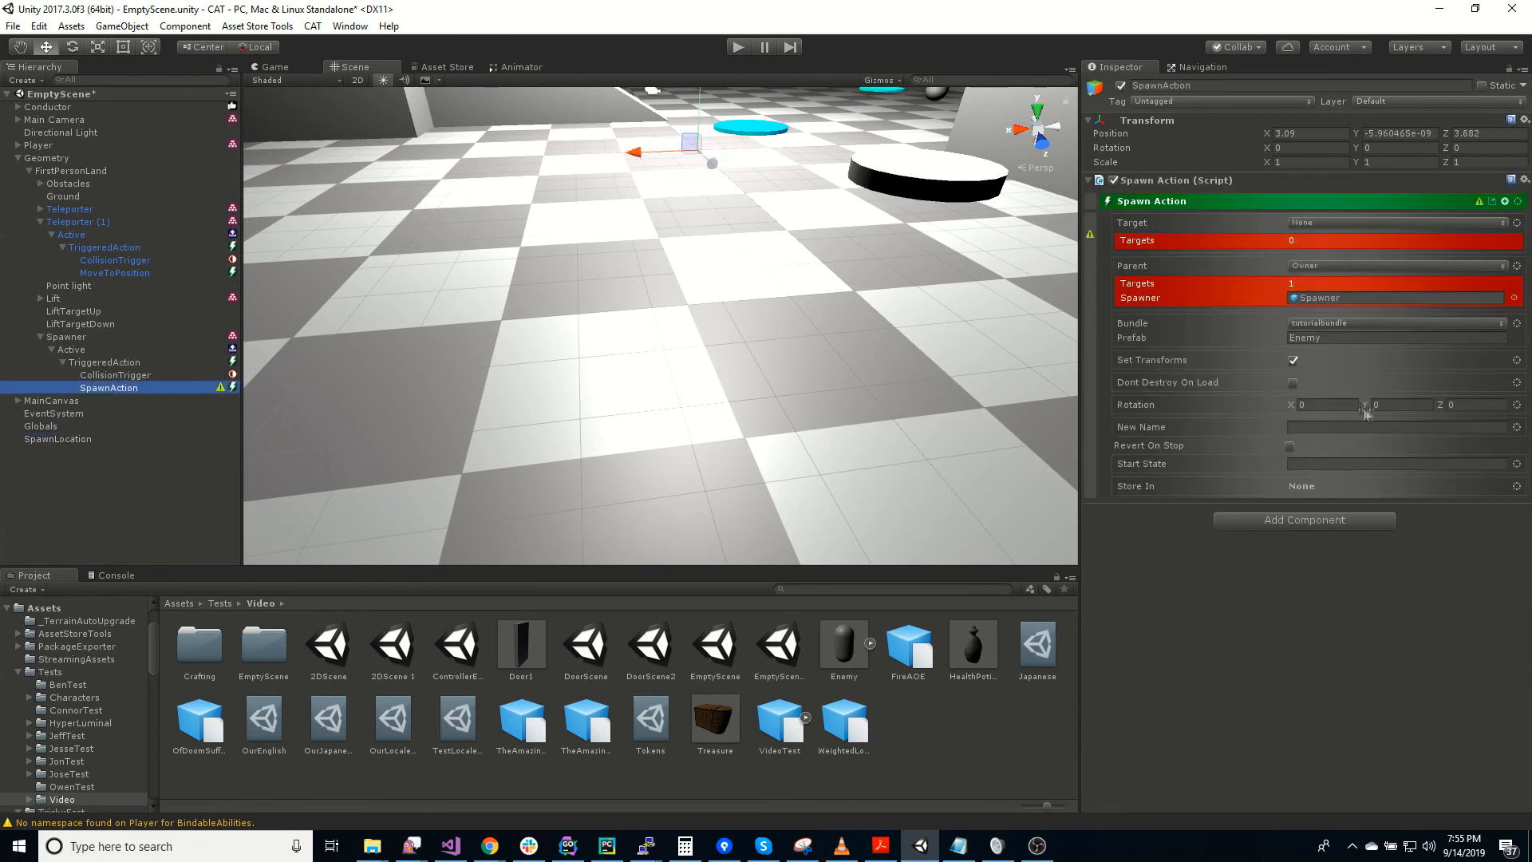
{"action": "left_click", "coordinate": [1351, 224]}
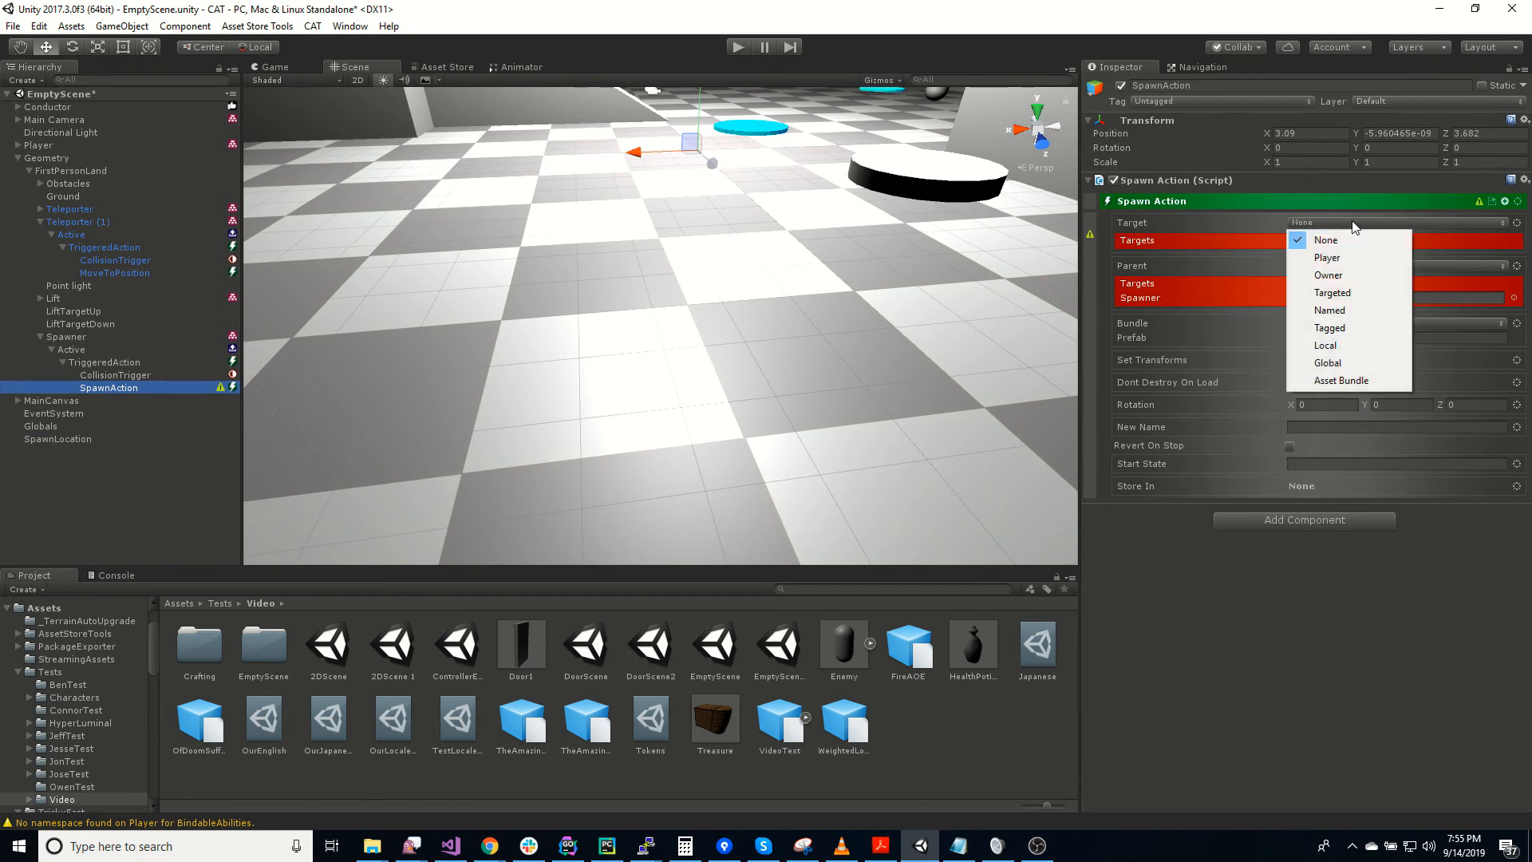
{"action": "left_click", "coordinate": [1328, 240]}
{"action": "left_click", "coordinate": [1336, 263]}
{"action": "left_click", "coordinate": [1333, 284]}
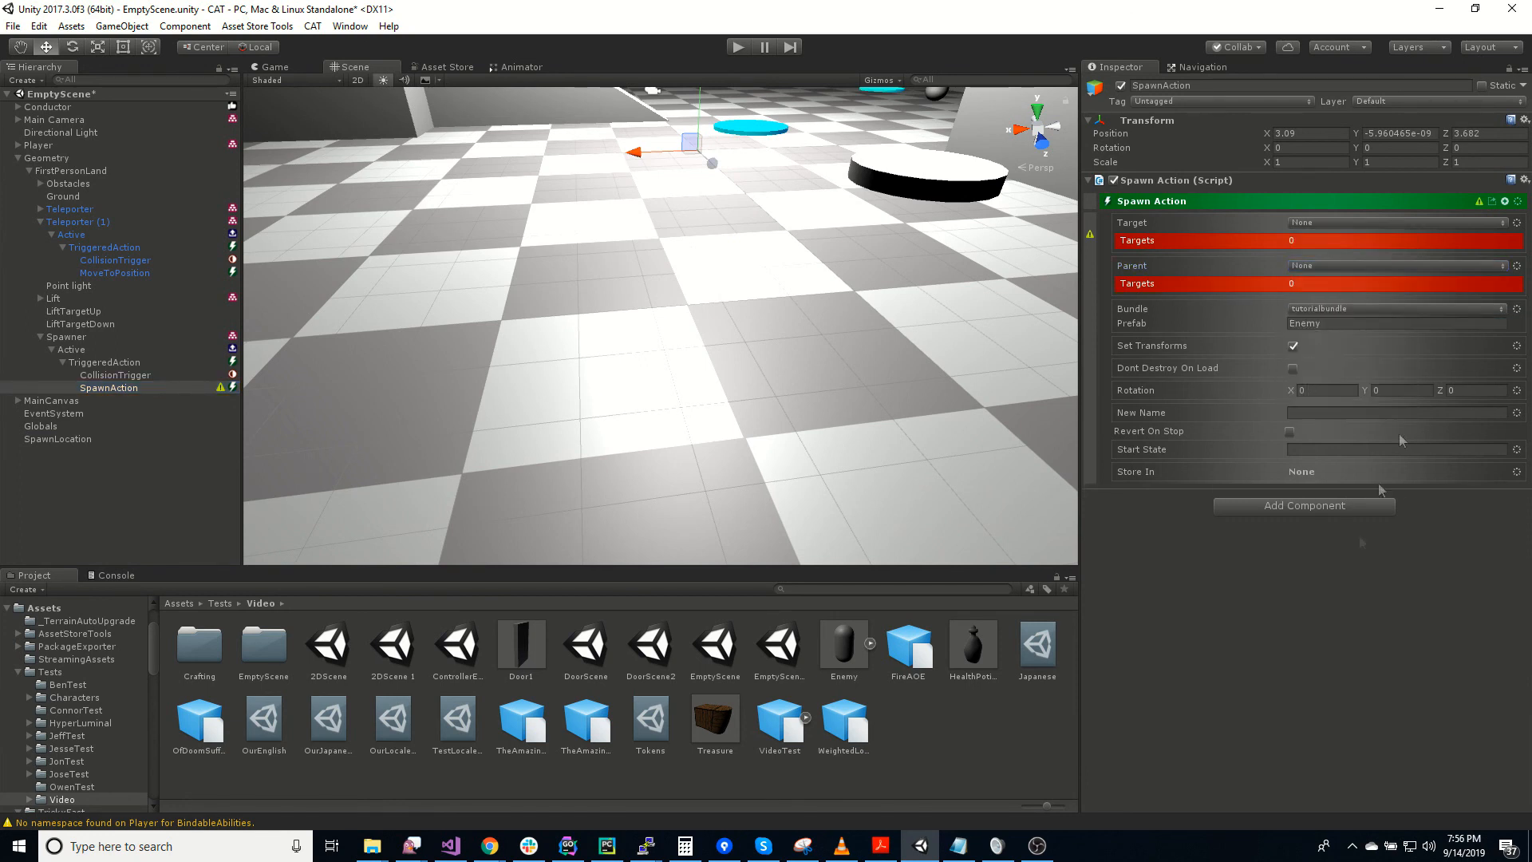
Step: Set the Spawn Action's target to the named object SpawnLocation and review Spawner's Active state
{"action": "left_click", "coordinate": [1369, 223]}
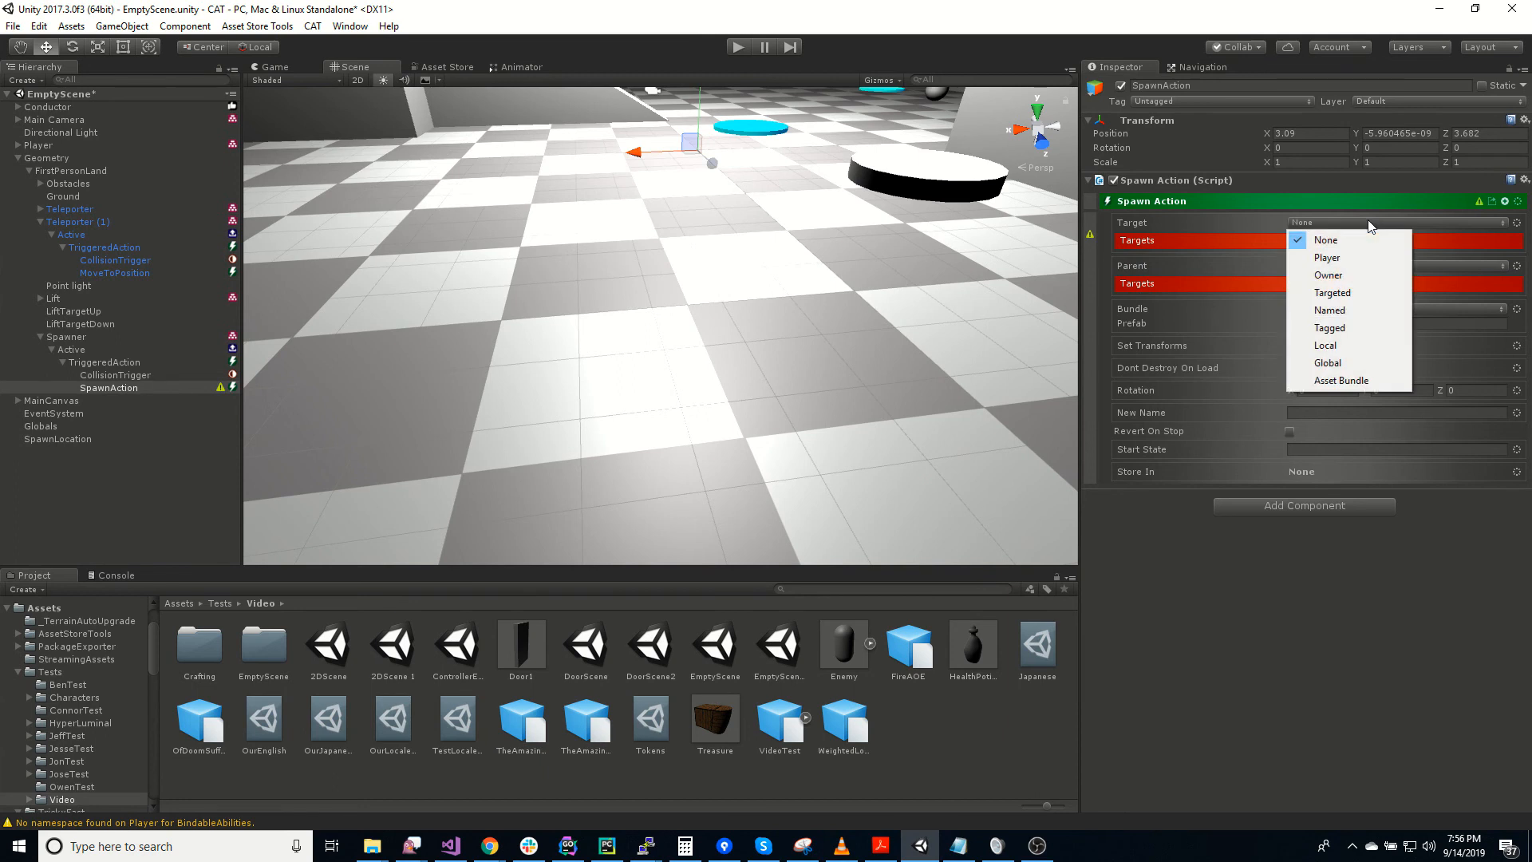
{"action": "left_click", "coordinate": [1341, 305]}
{"action": "left_click_drag", "start_coordinate": [60, 439], "coordinate": [1329, 243]}
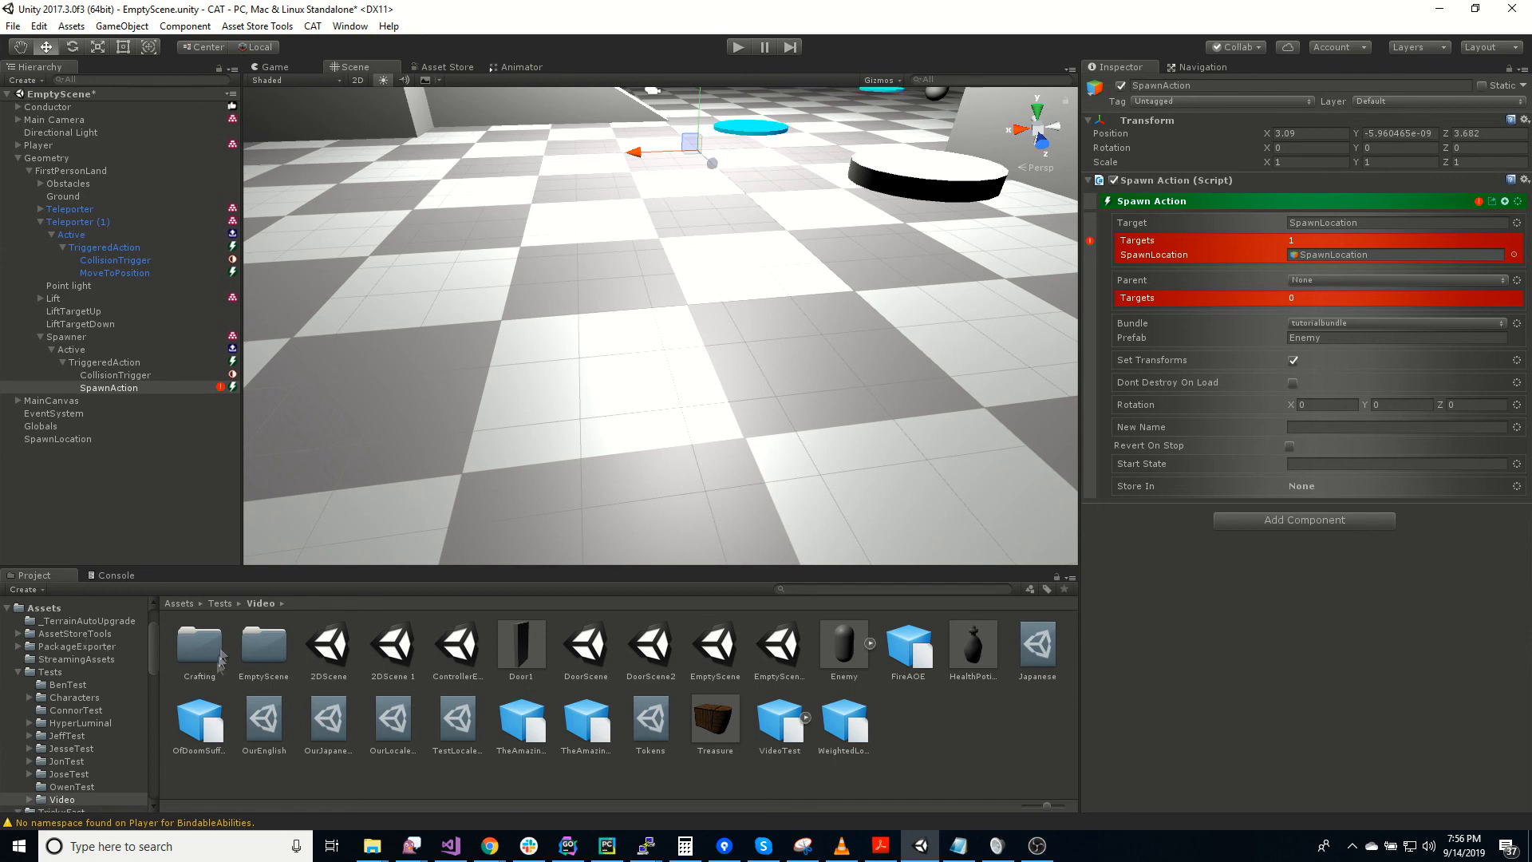
{"action": "left_click", "coordinate": [134, 388]}
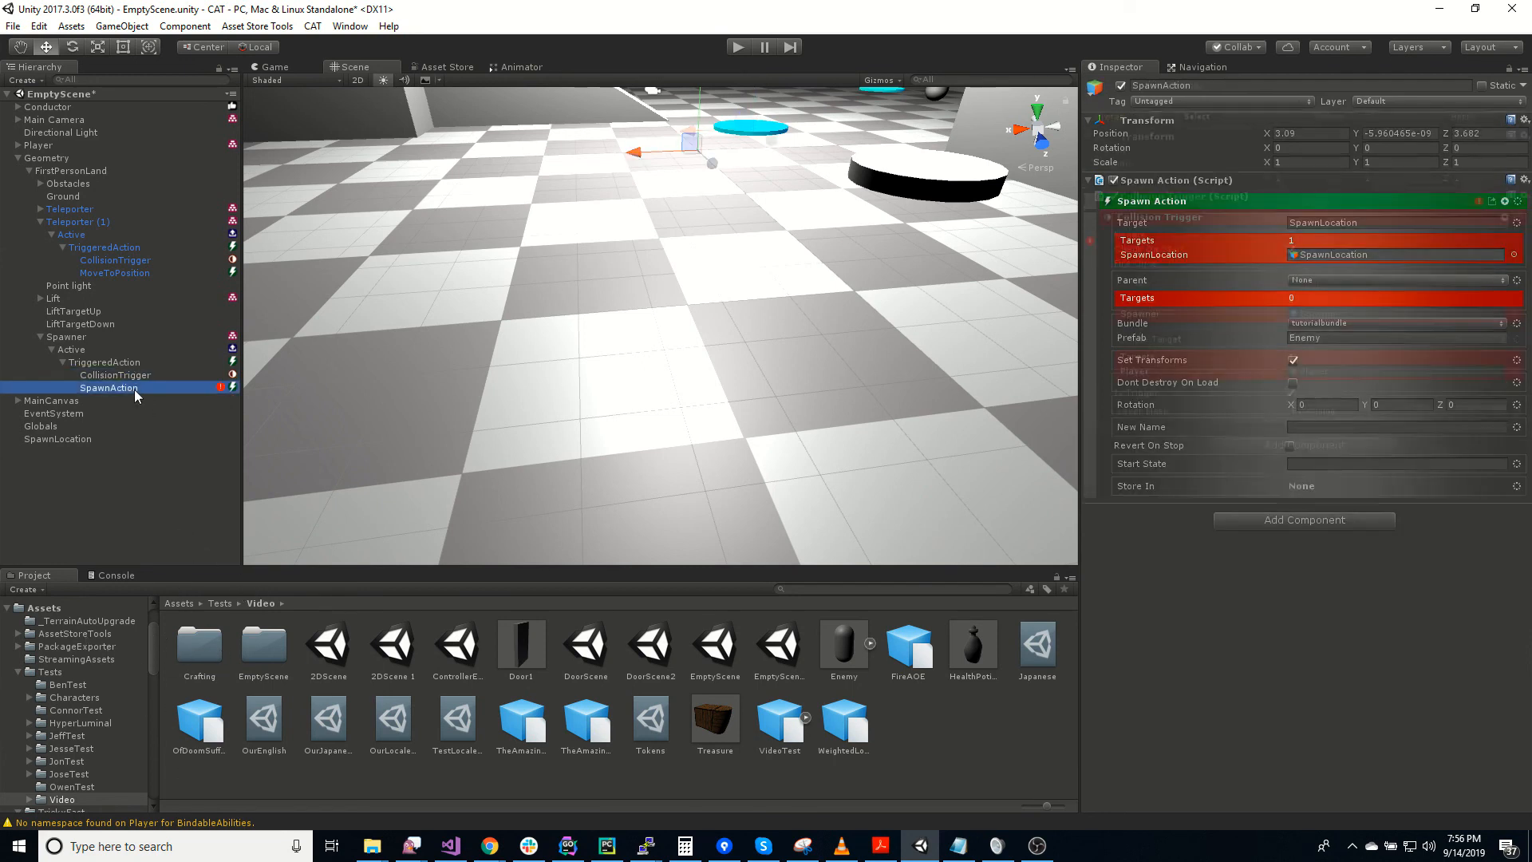
{"action": "left_click", "coordinate": [101, 351]}
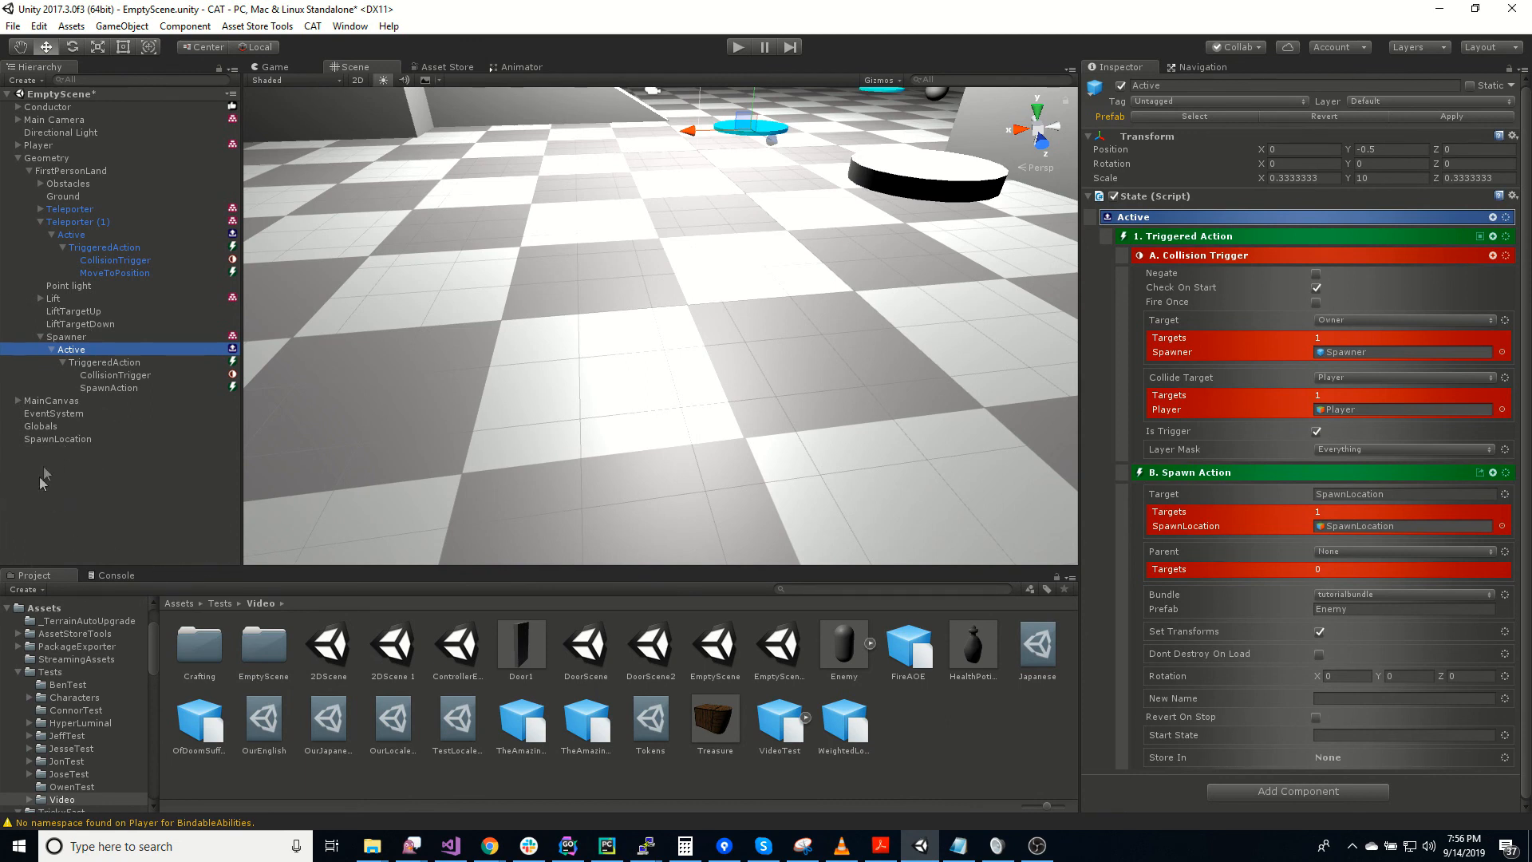
Step: Create another empty object in the scene and name it Manager
{"action": "left_click", "coordinate": [17, 147]}
{"action": "left_click", "coordinate": [18, 146]}
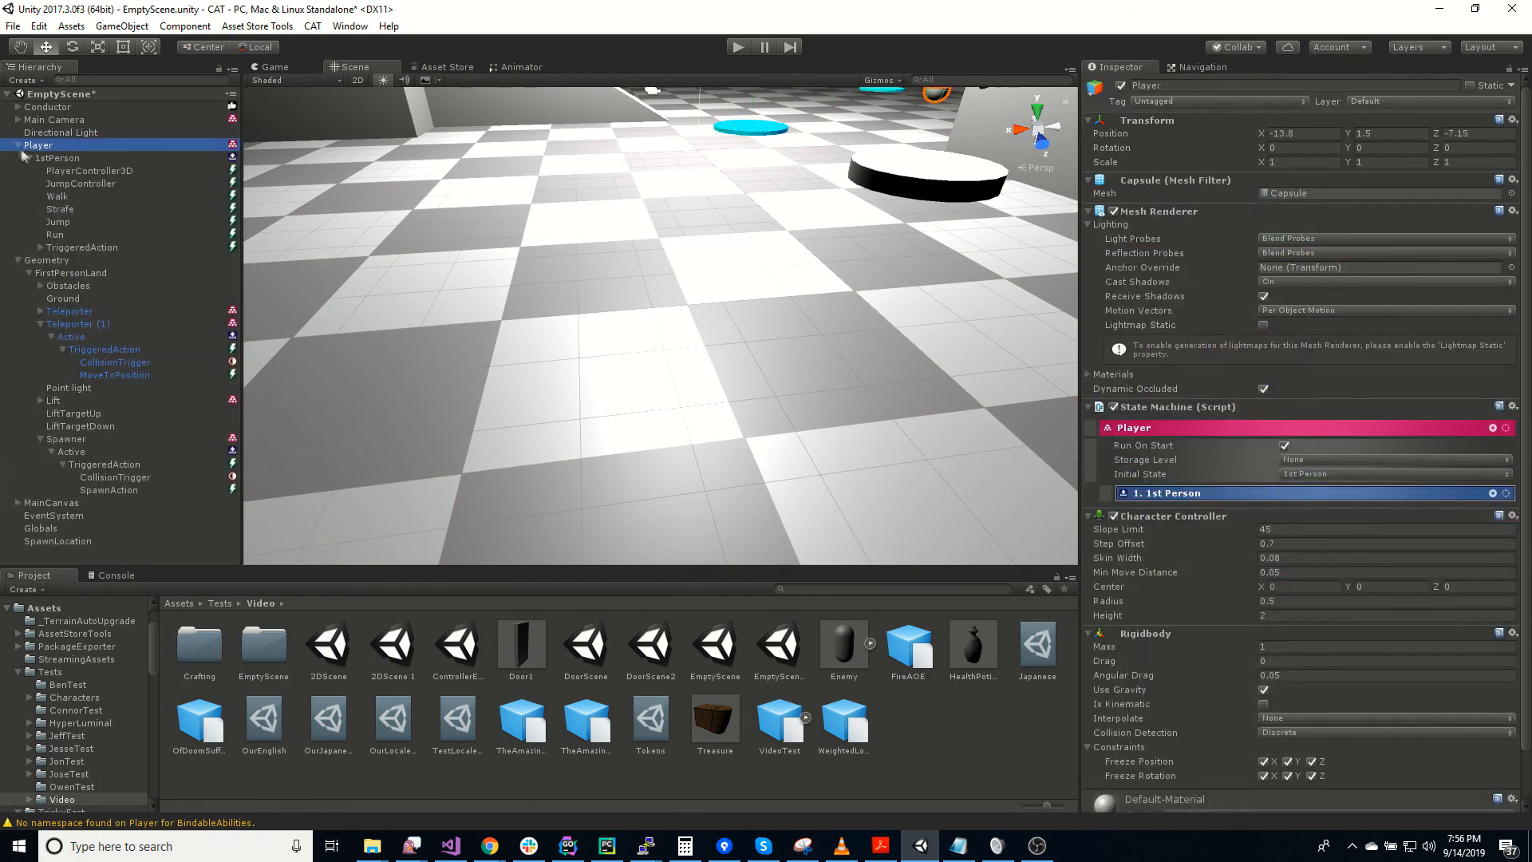
{"action": "left_click", "coordinate": [17, 145]}
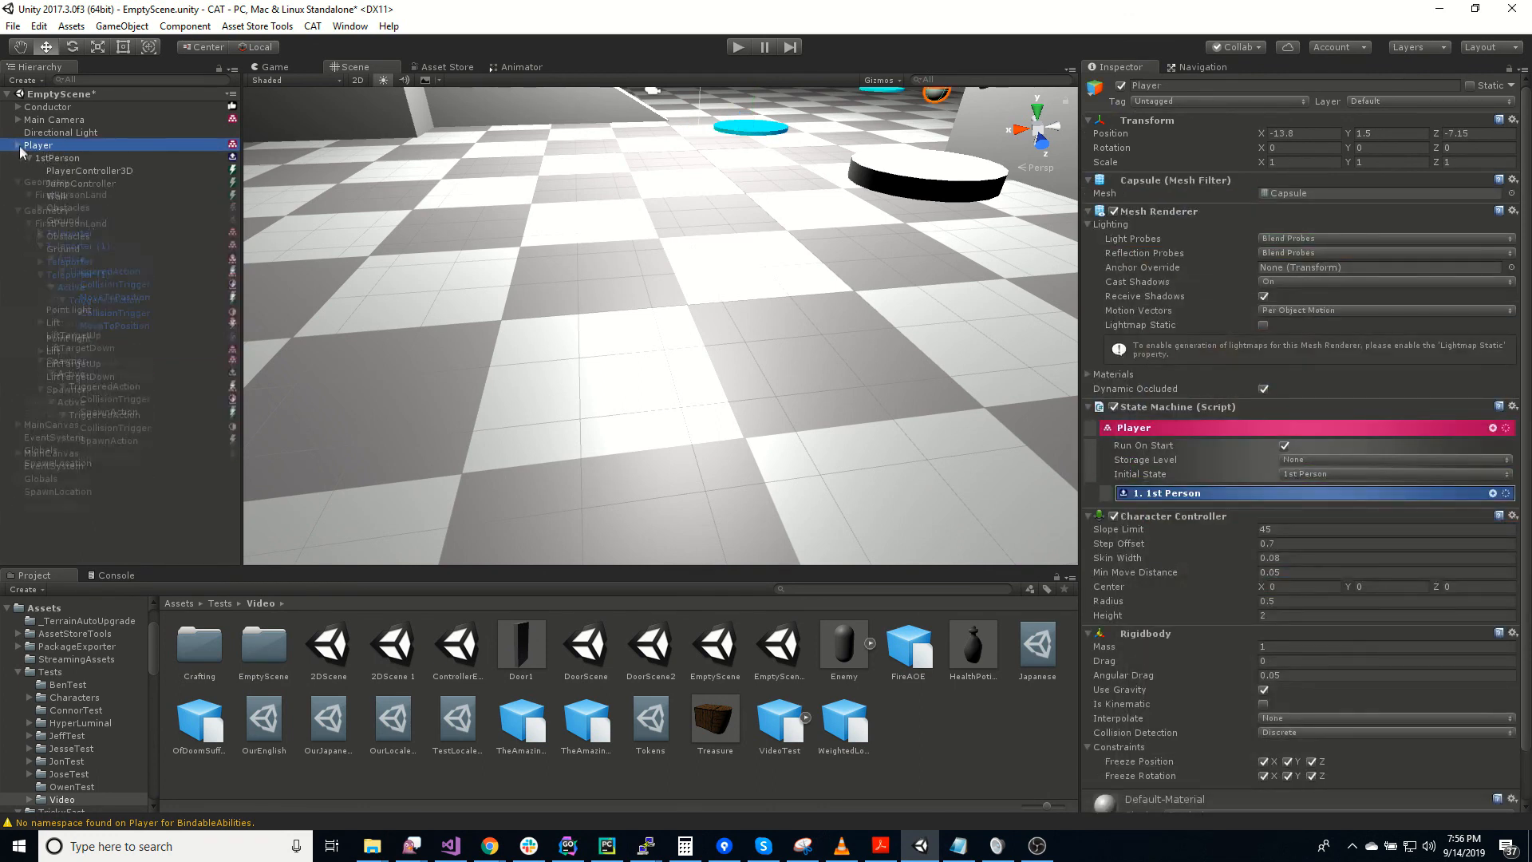
{"action": "right_click", "coordinate": [47, 495]}
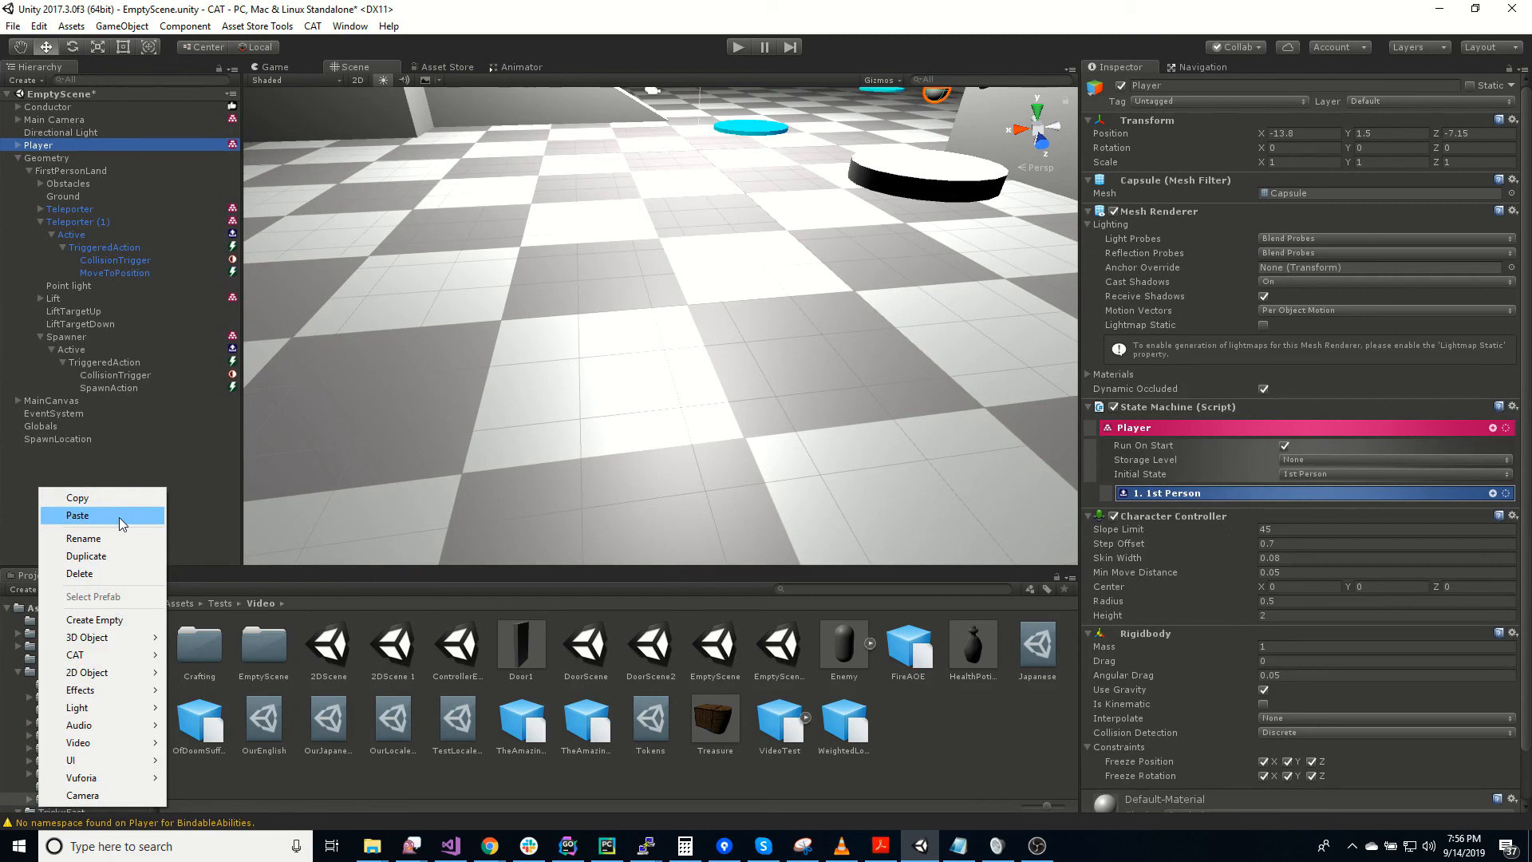
{"action": "left_click", "coordinate": [104, 621]}
{"action": "mouse_move", "coordinate": [133, 548]}
{"action": "left_mouse_down"}
{"action": "mouse_move", "coordinate": [121, 578]}
{"action": "mouse_move", "coordinate": [132, 549]}
{"action": "left_mouse_up"}
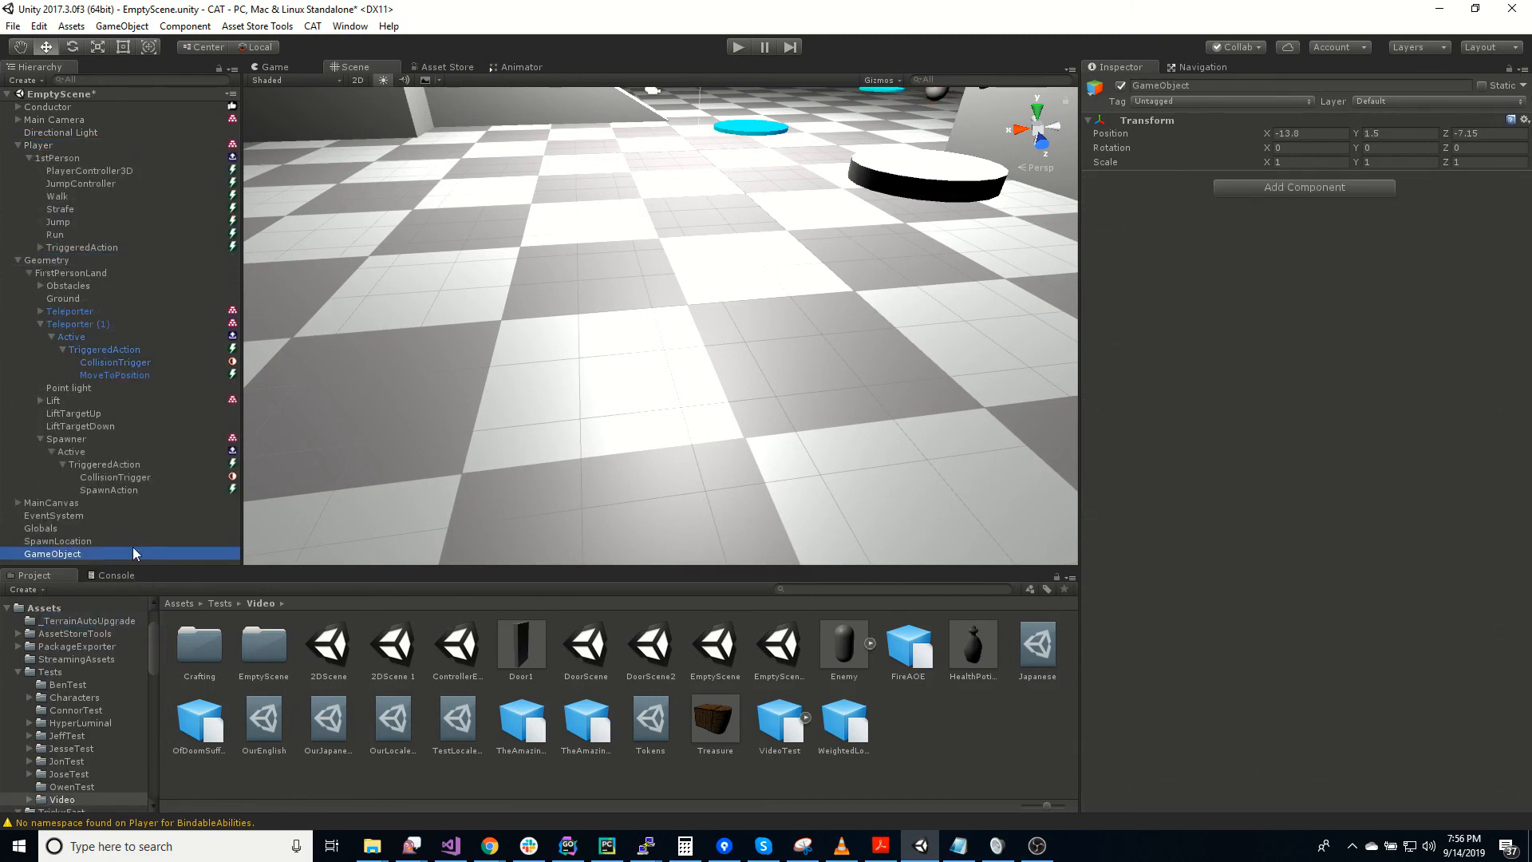
{"action": "left_click", "coordinate": [62, 555]}
{"action": "type", "text": "Manager"}
{"action": "key", "text": "Return"}
Step: Add a State Machine component to Manager
{"action": "left_click", "coordinate": [1337, 191]}
{"action": "type", "text": "stat"}
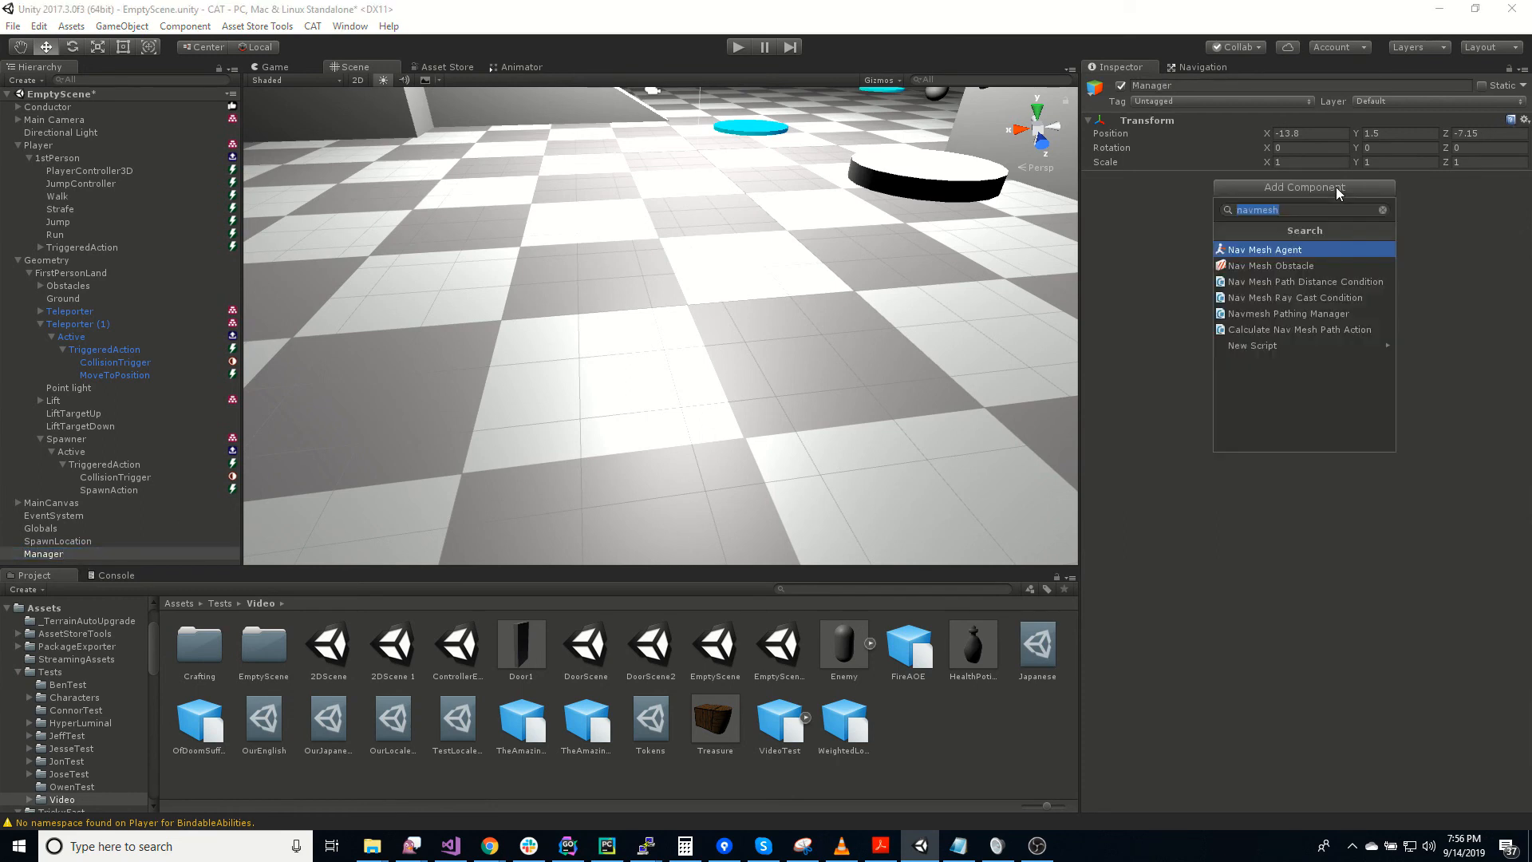
{"action": "left_click", "coordinate": [1291, 313]}
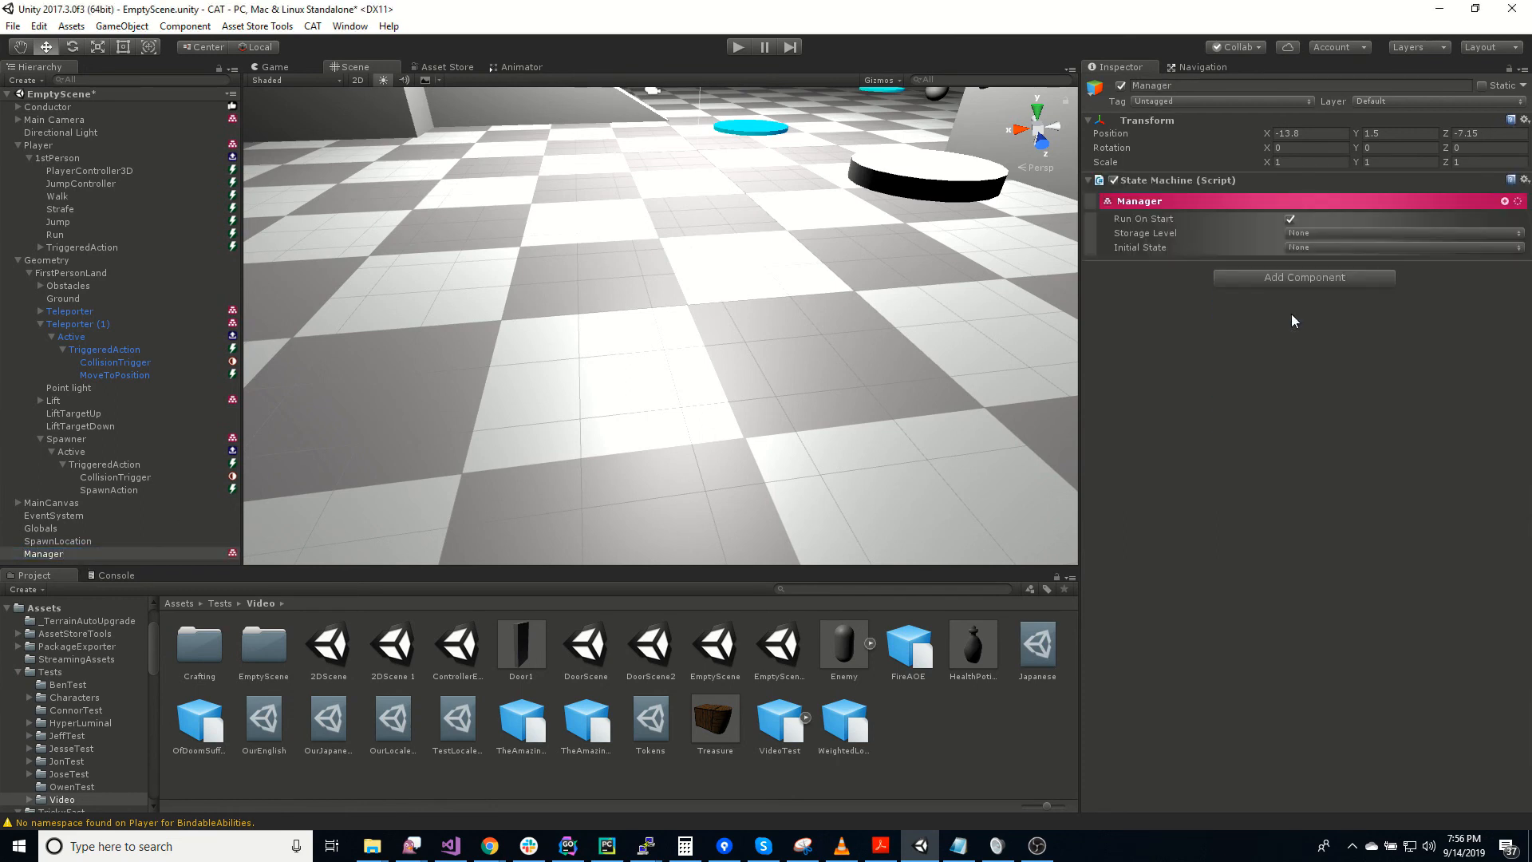
Step: Add a Load Asset Bundle action to Manager's state machine and set its bundle to tutorialbundle
{"action": "left_click", "coordinate": [1504, 203]}
{"action": "type", "text": "load"}
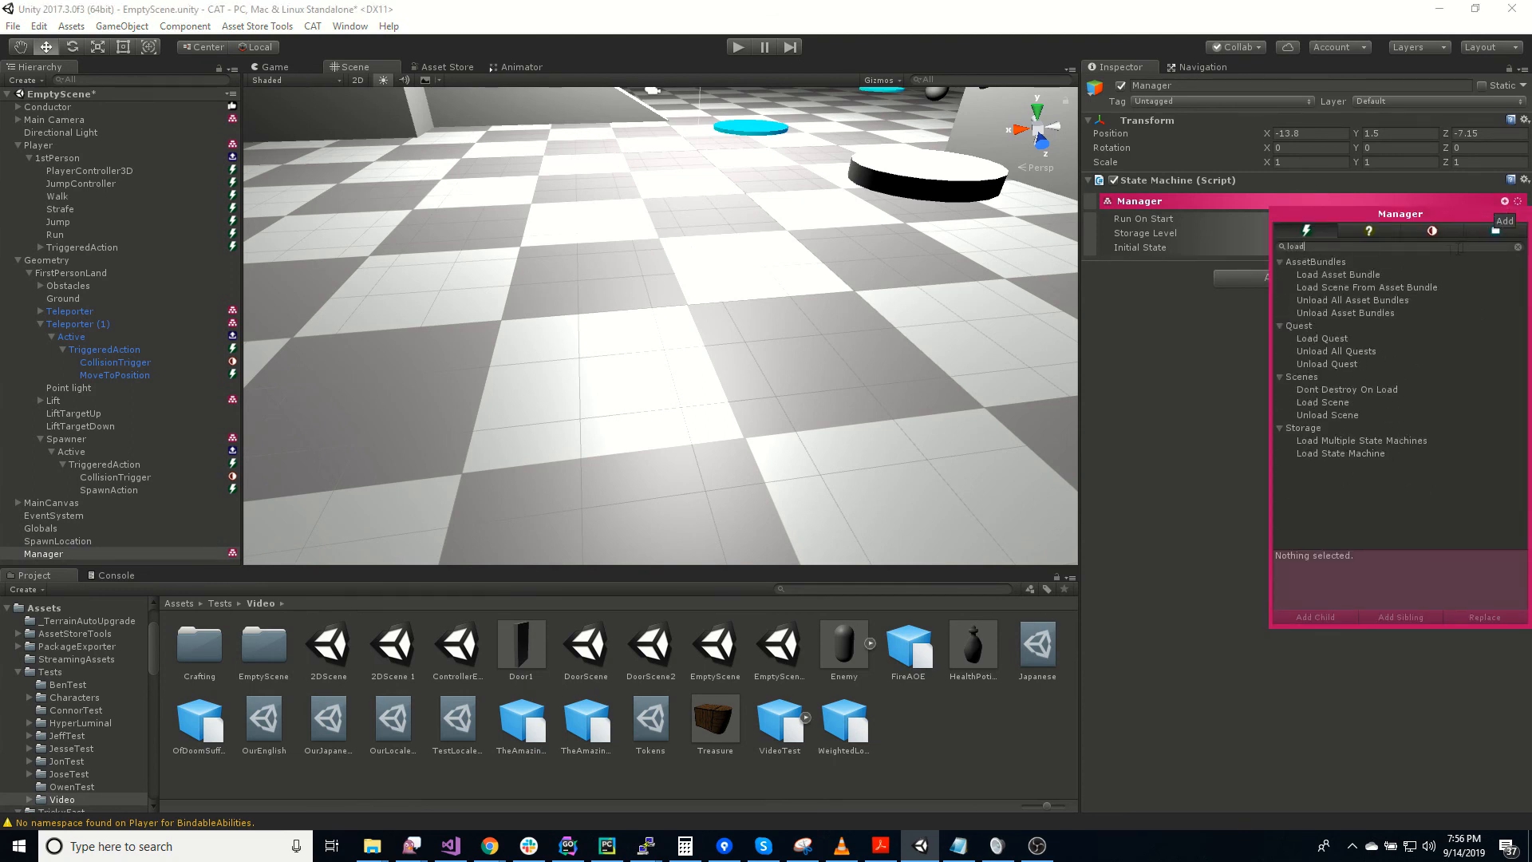
{"action": "double_click", "coordinate": [1354, 275]}
{"action": "left_click", "coordinate": [1369, 287]}
{"action": "left_click", "coordinate": [1373, 320]}
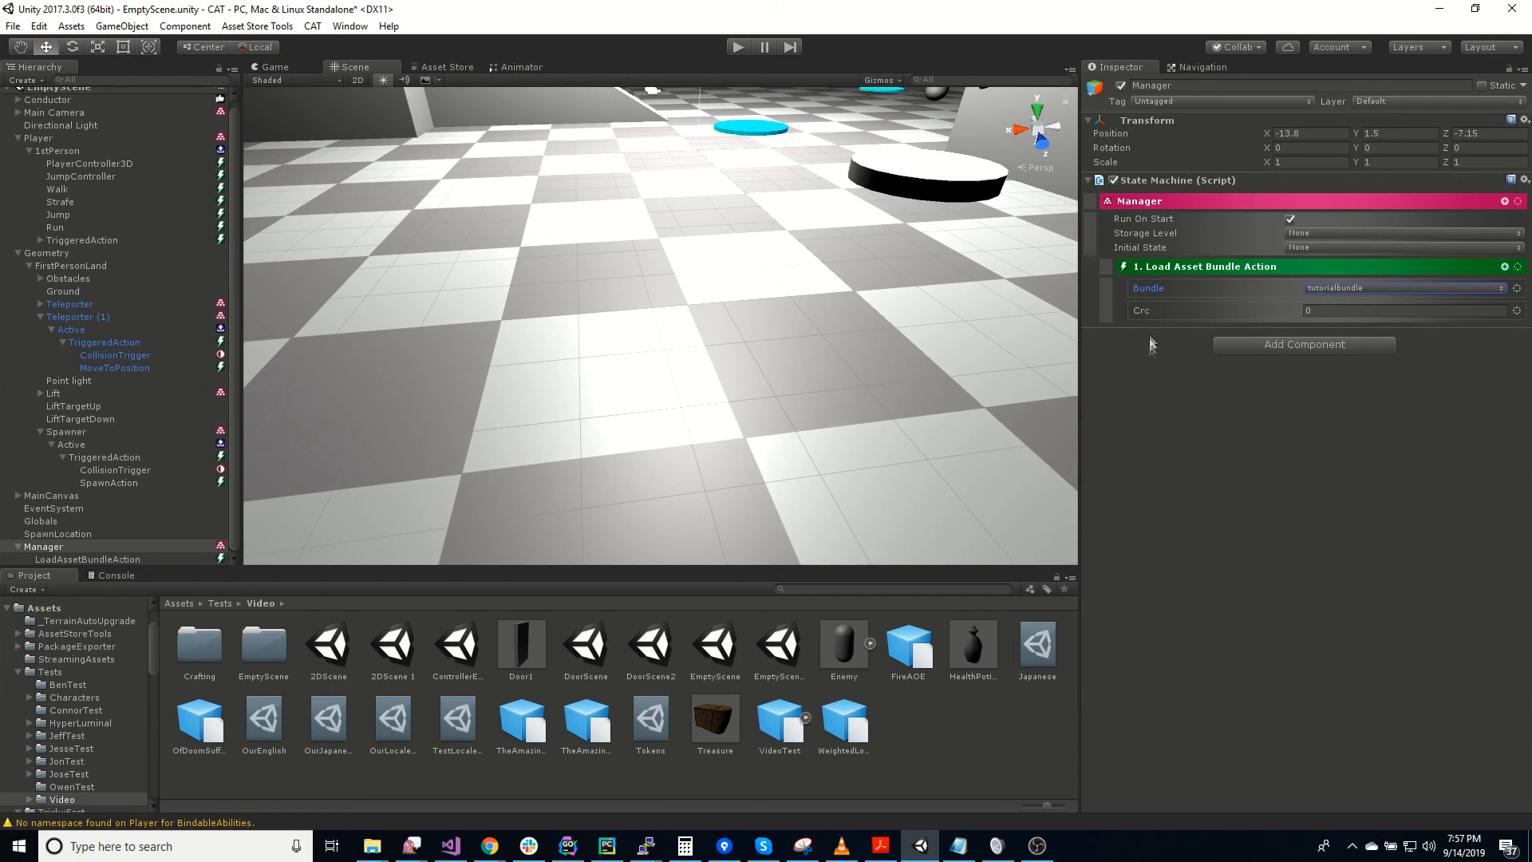
Step: Add an Asset Bundle Service under the Conductor in the scene
{"action": "left_click", "coordinate": [1181, 469]}
{"action": "scroll", "coordinate": [118, 222], "scroll_direction": "up", "scroll_amount": 1}
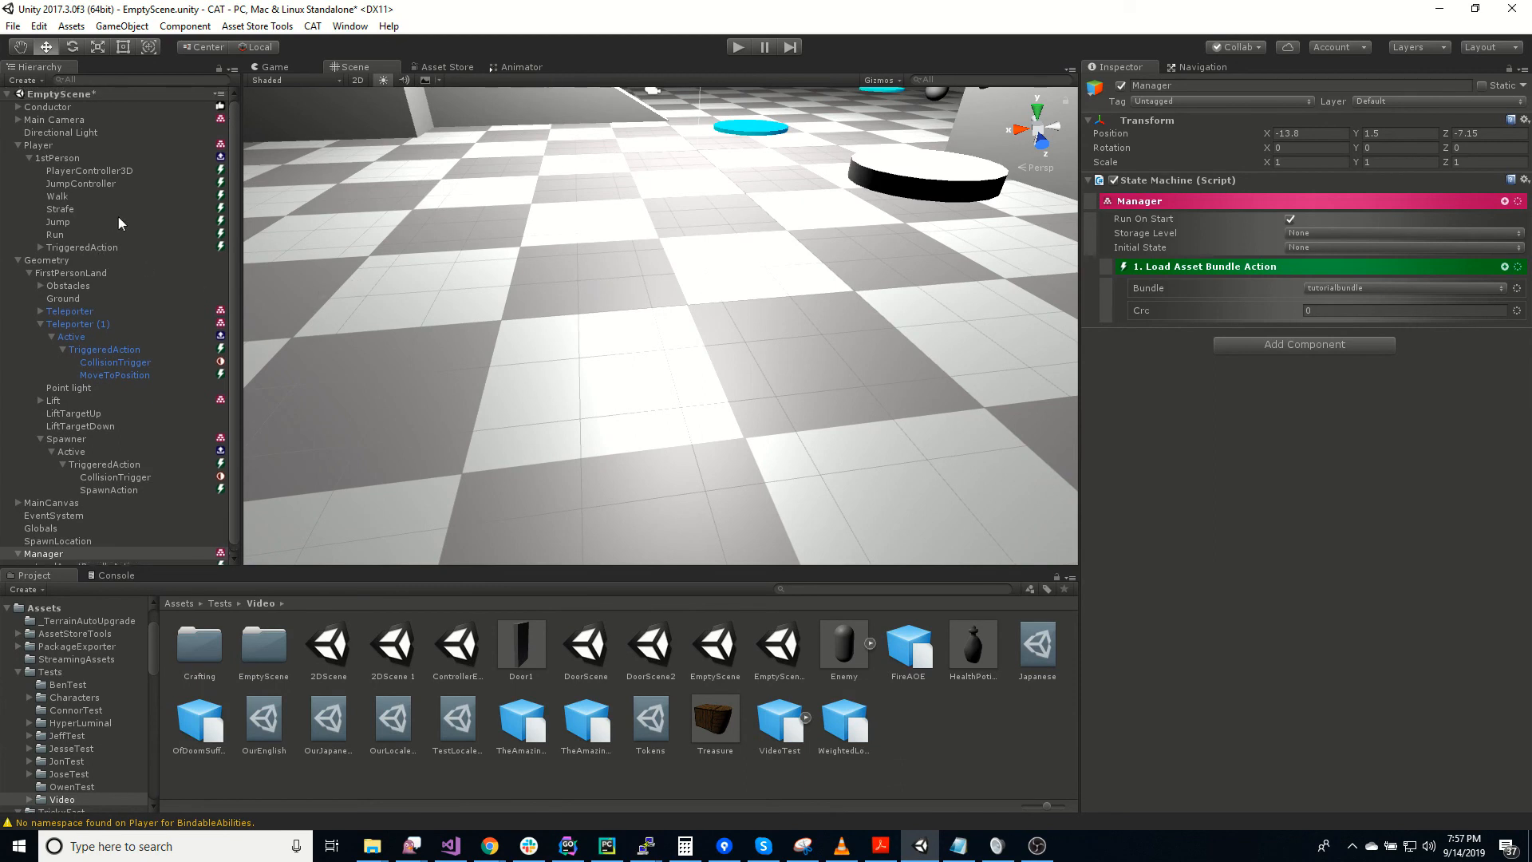
{"action": "left_click", "coordinate": [16, 108]}
{"action": "left_click", "coordinate": [319, 30]}
{"action": "mouse_move", "coordinate": [359, 44]}
{"action": "mouse_move", "coordinate": [487, 186]}
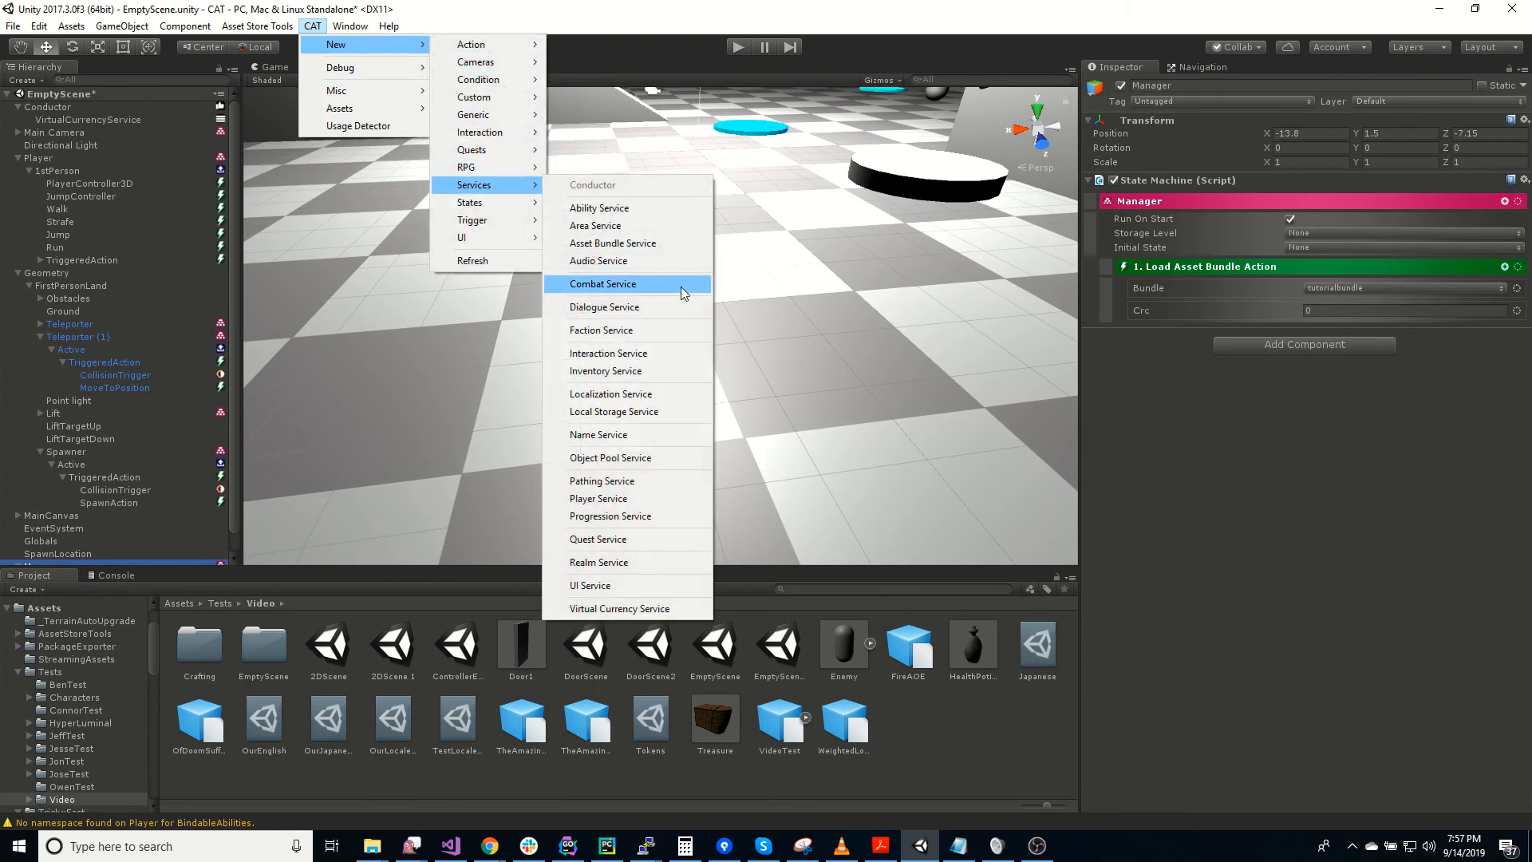
{"action": "left_click", "coordinate": [612, 242]}
Step: Set the Asset Bundle Service's bundle downloader to LocalBundleDownloader and review its build options
{"action": "left_click", "coordinate": [102, 121]}
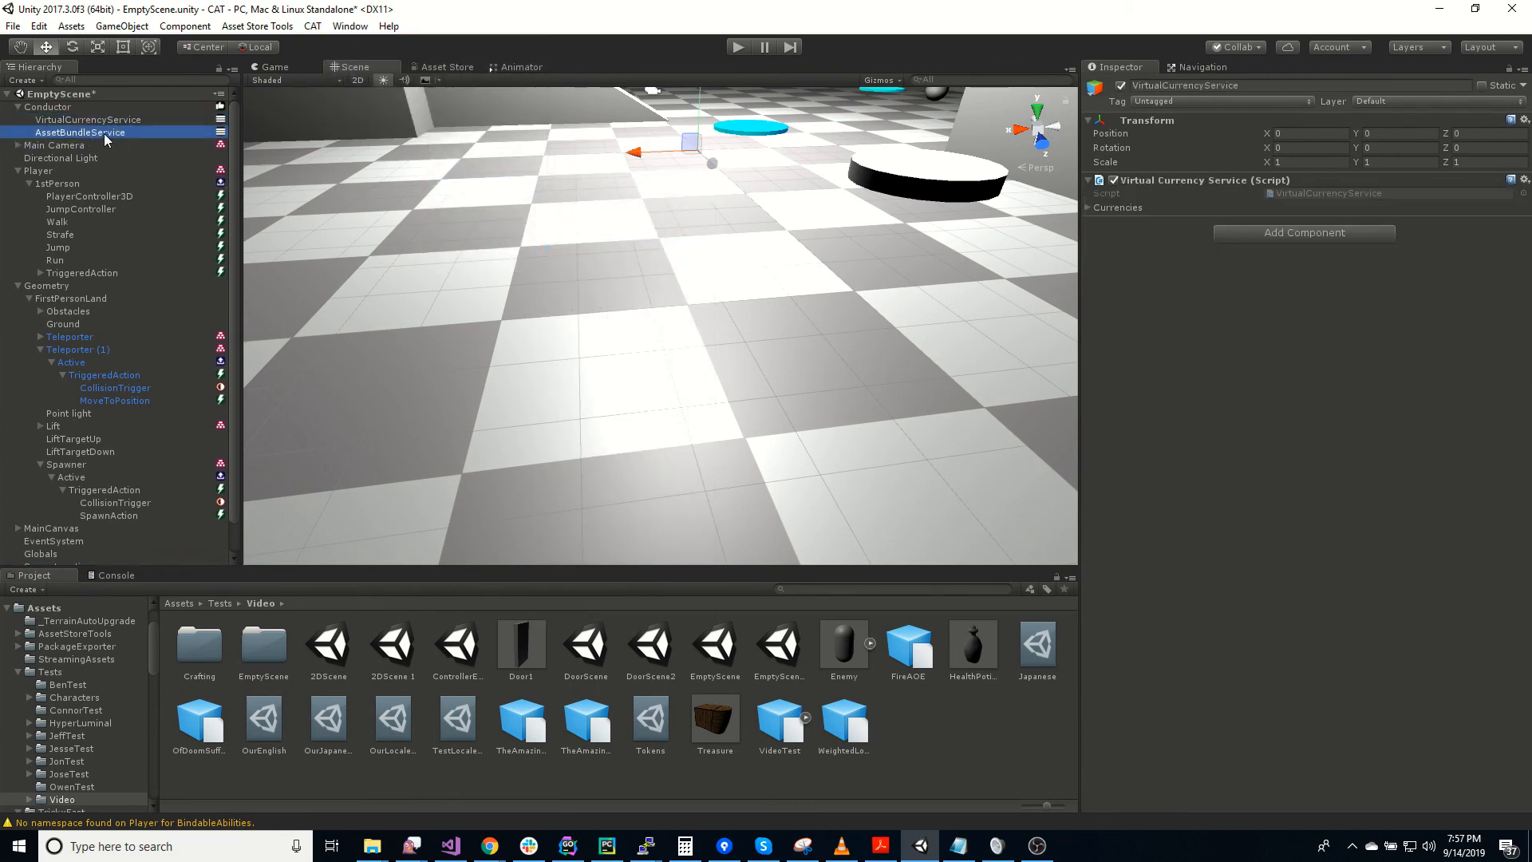
{"action": "left_click", "coordinate": [104, 133]}
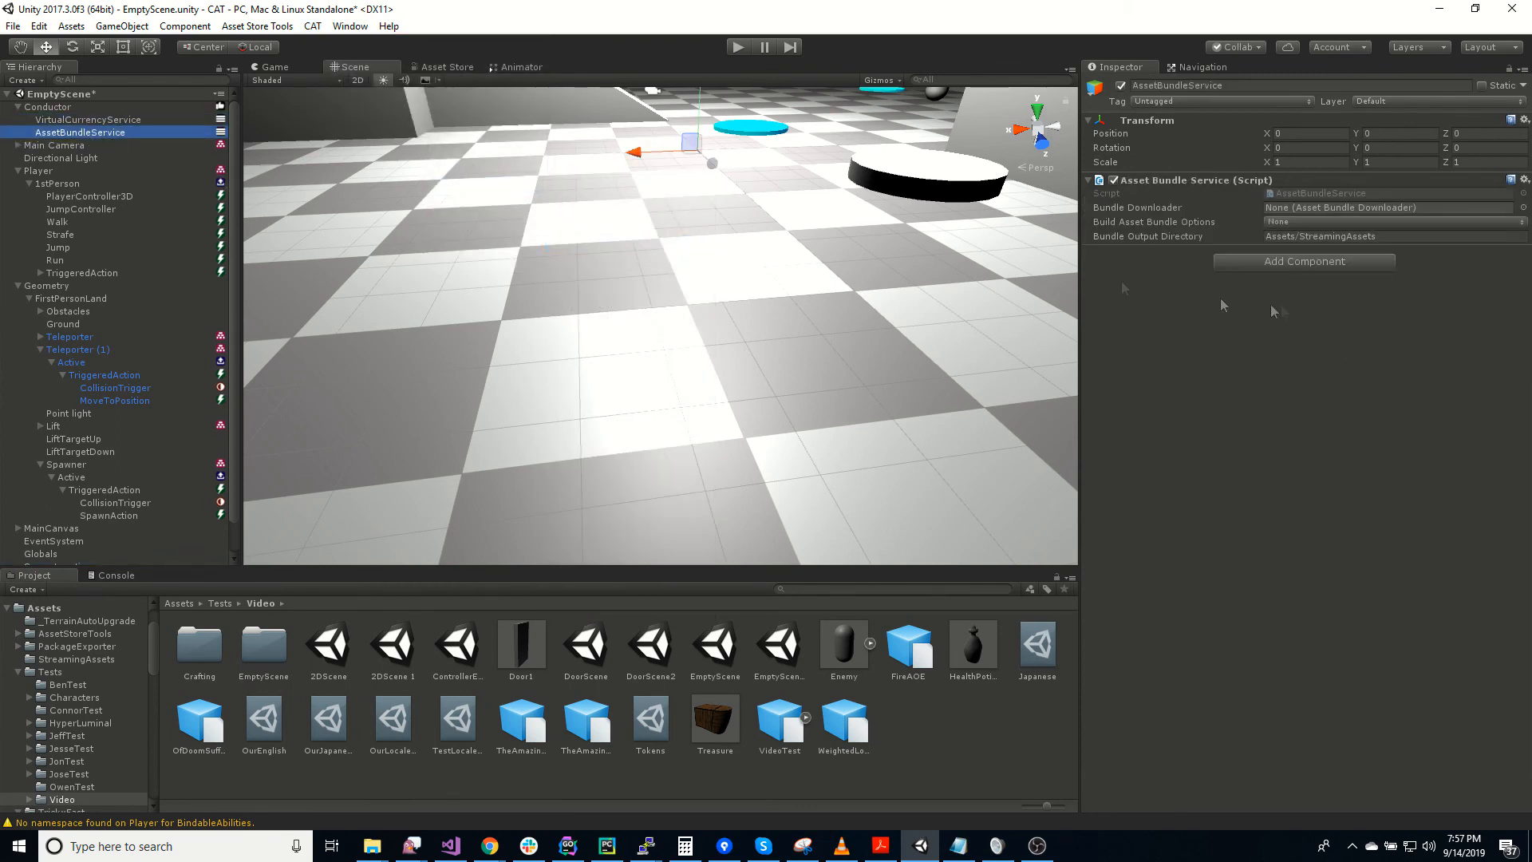
{"action": "left_click", "coordinate": [1524, 209]}
{"action": "left_click", "coordinate": [240, 260]}
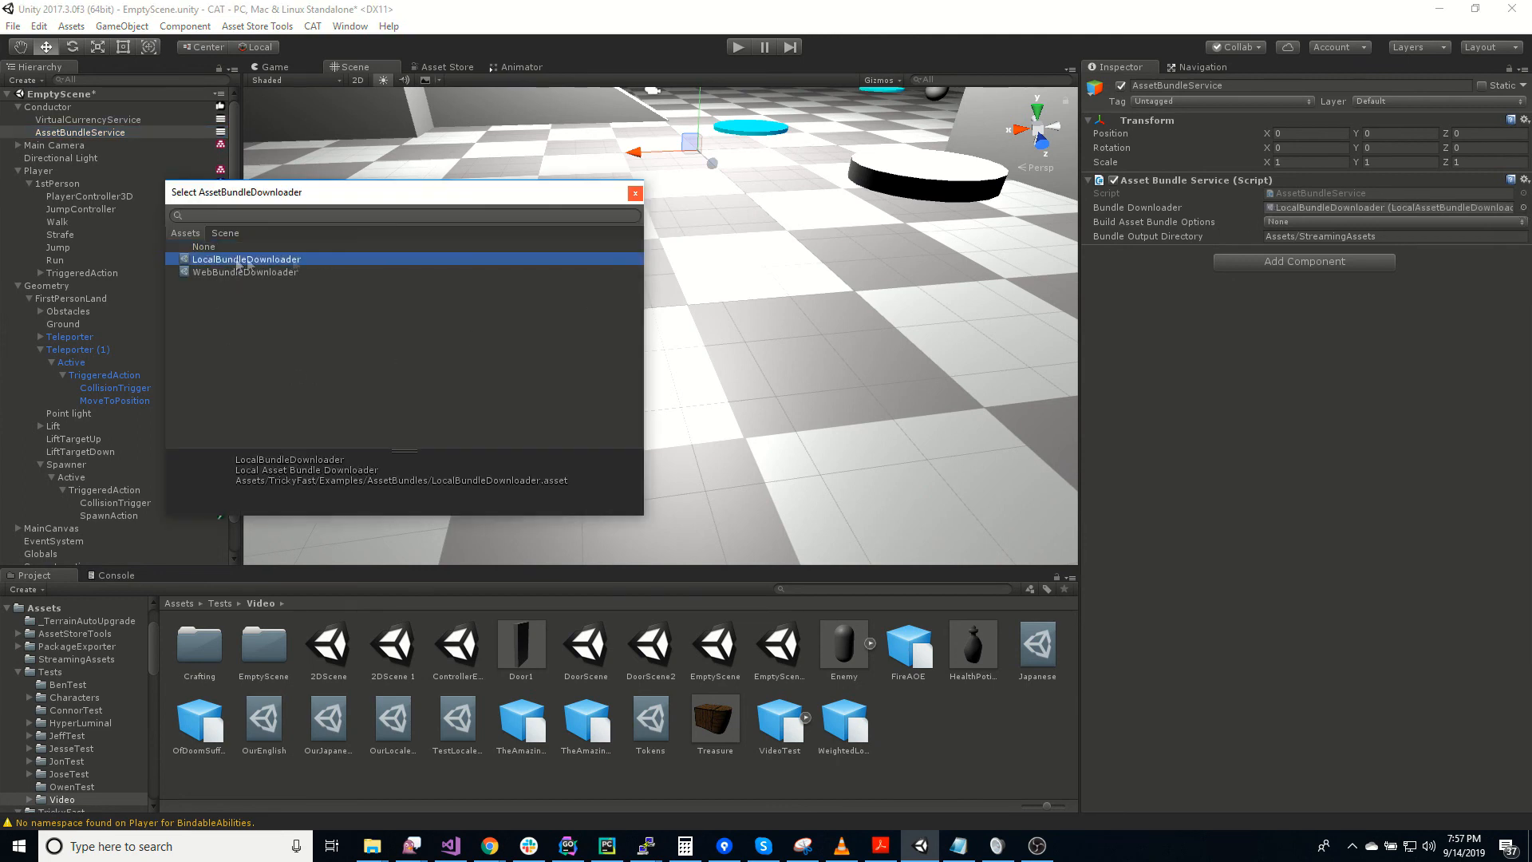
{"action": "left_click", "coordinate": [634, 194]}
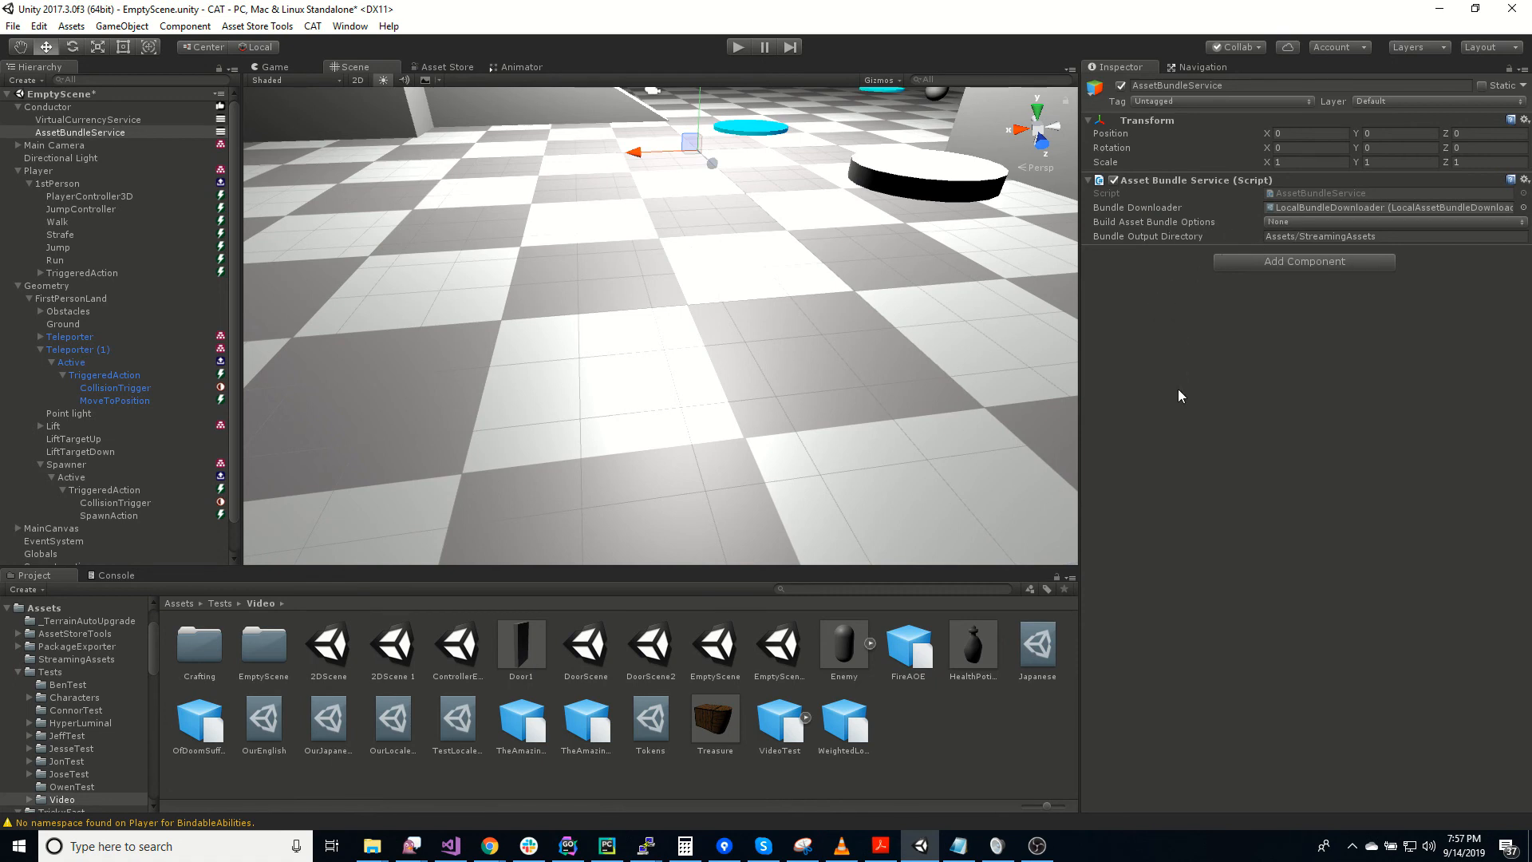
{"action": "left_click", "coordinate": [1313, 222]}
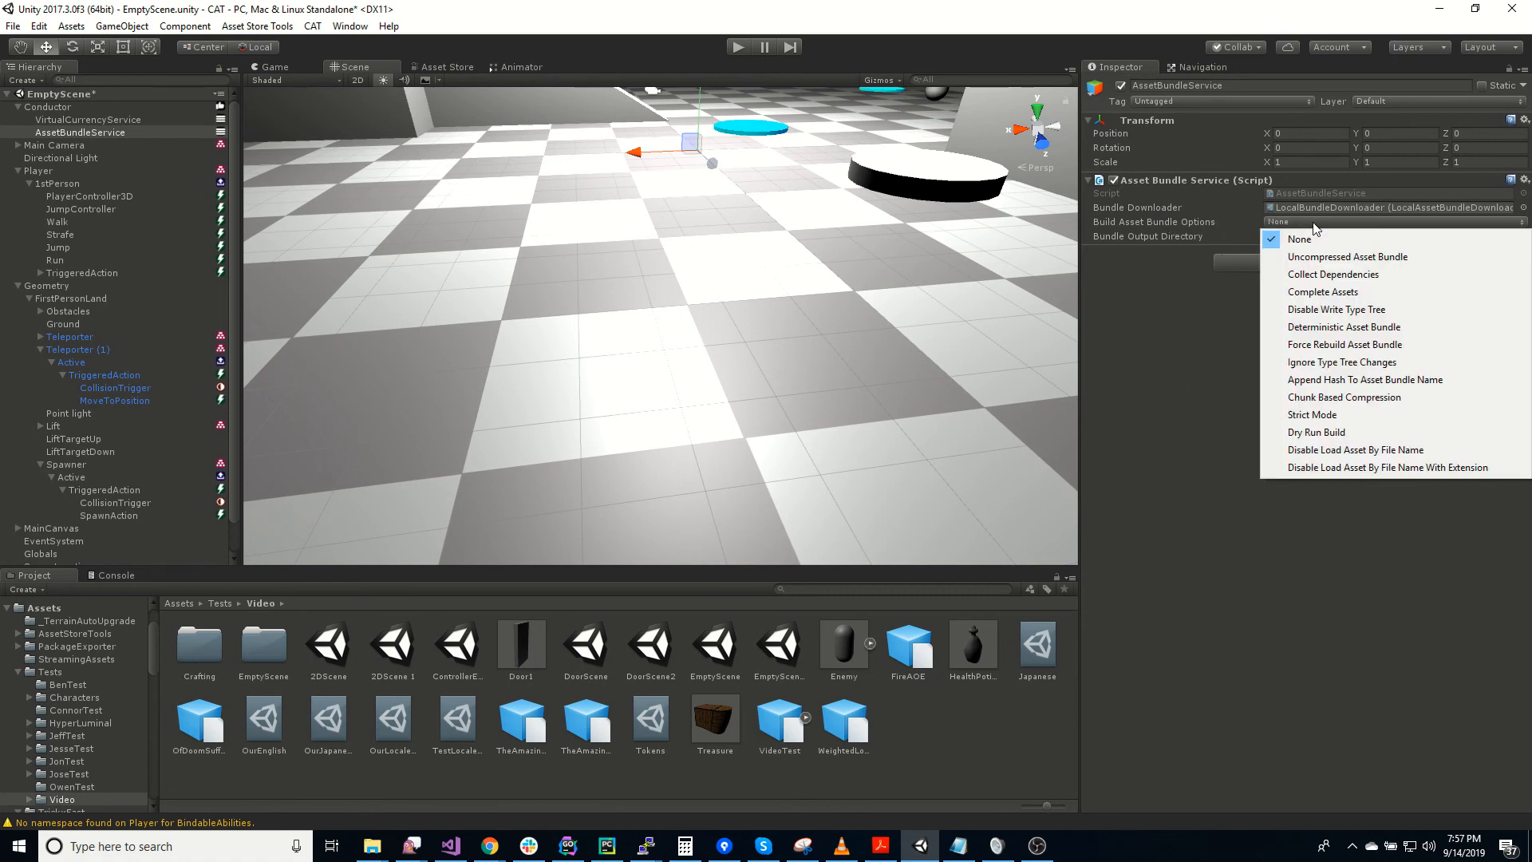
{"action": "left_click", "coordinate": [1166, 381]}
Step: Build the asset bundles for the current platform and check the console messages
{"action": "left_click", "coordinate": [313, 27]}
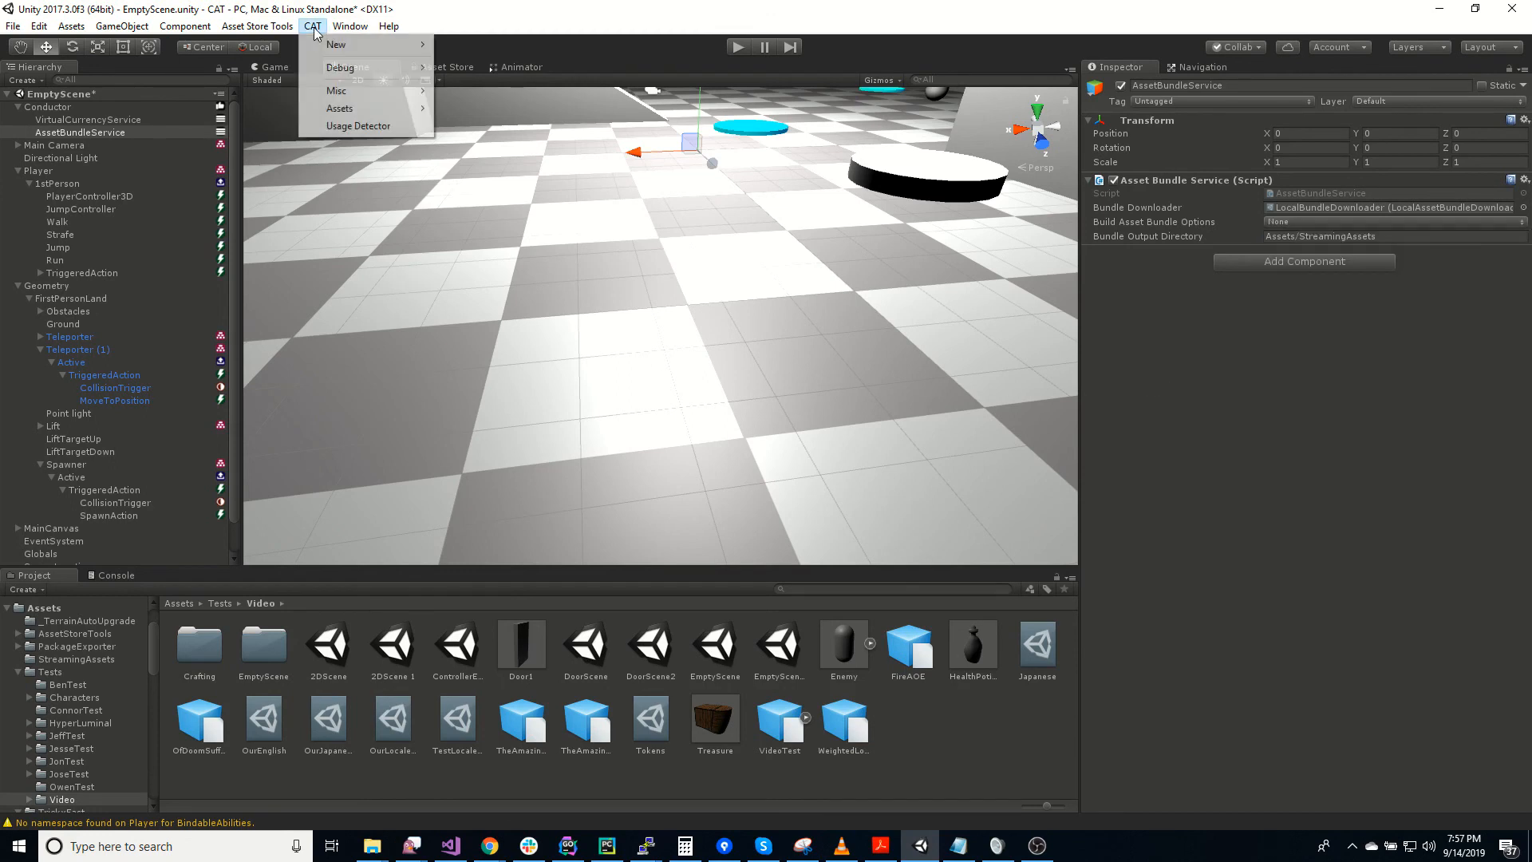
{"action": "mouse_move", "coordinate": [363, 109]}
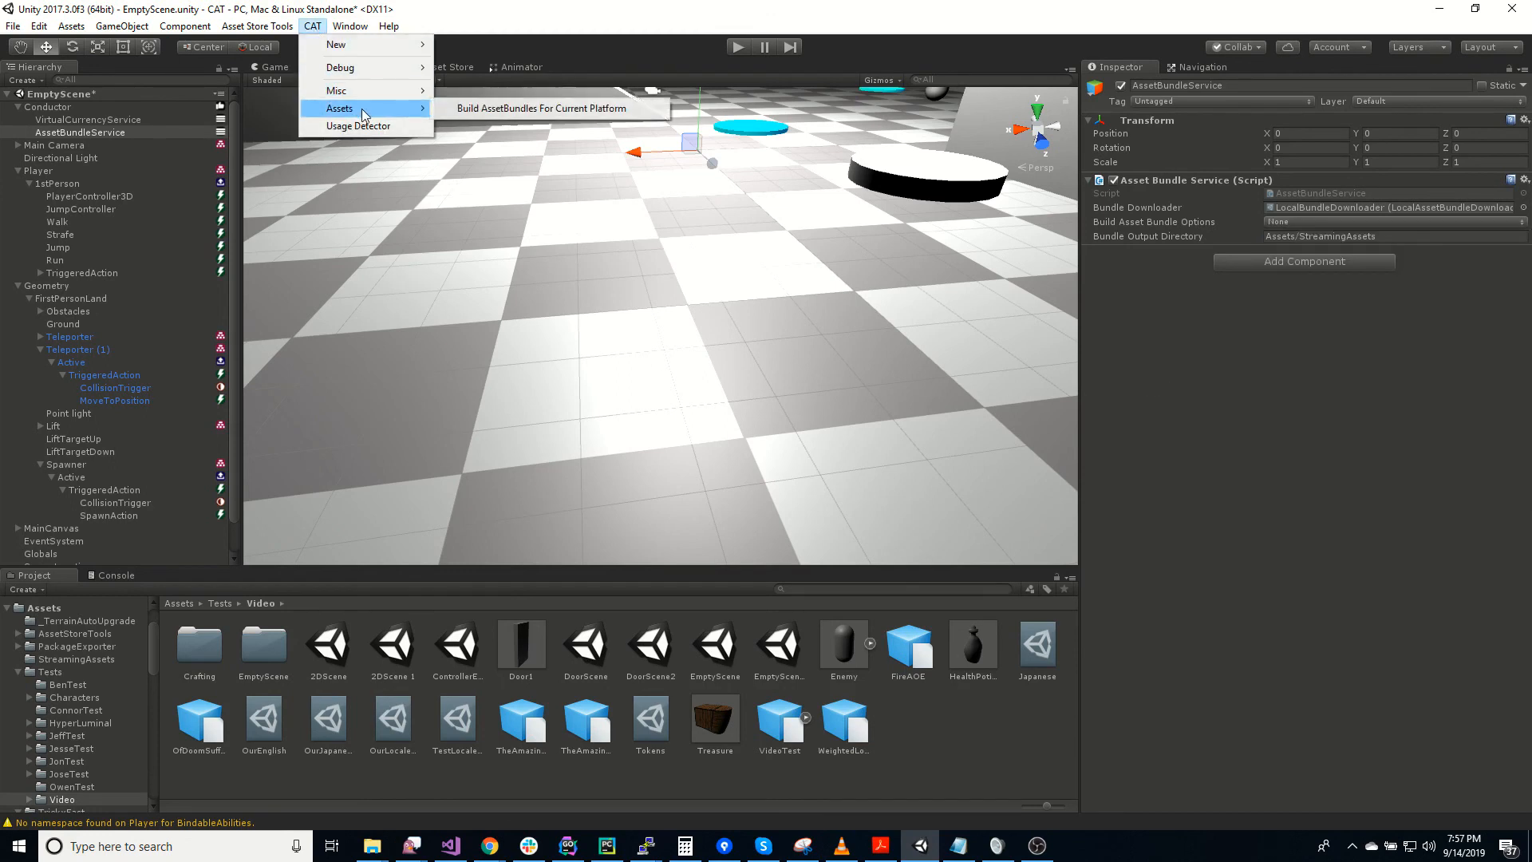
{"action": "left_click", "coordinate": [490, 109]}
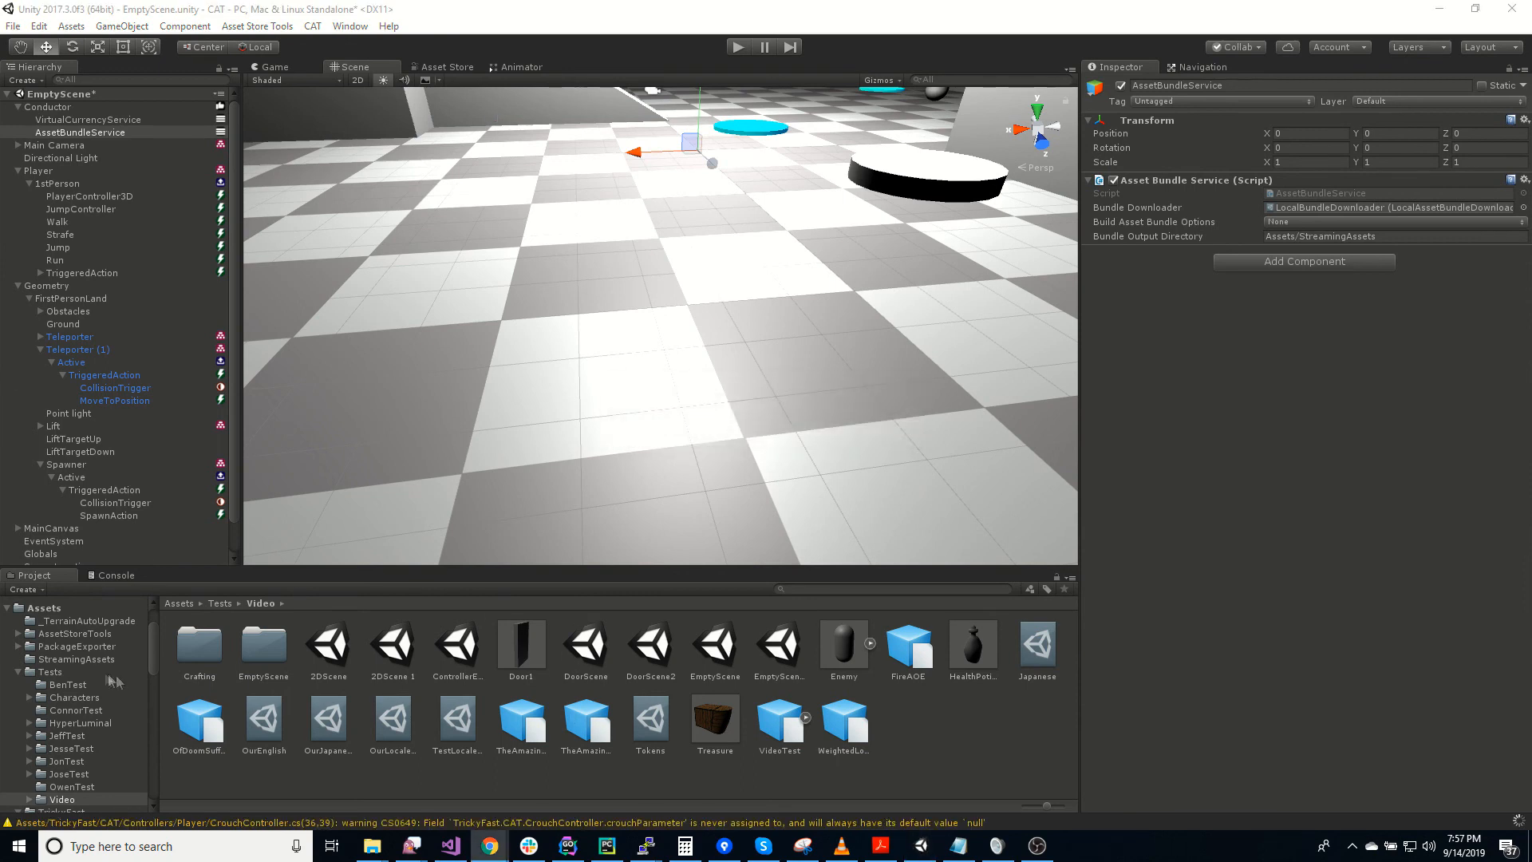
{"action": "left_click", "coordinate": [123, 574]}
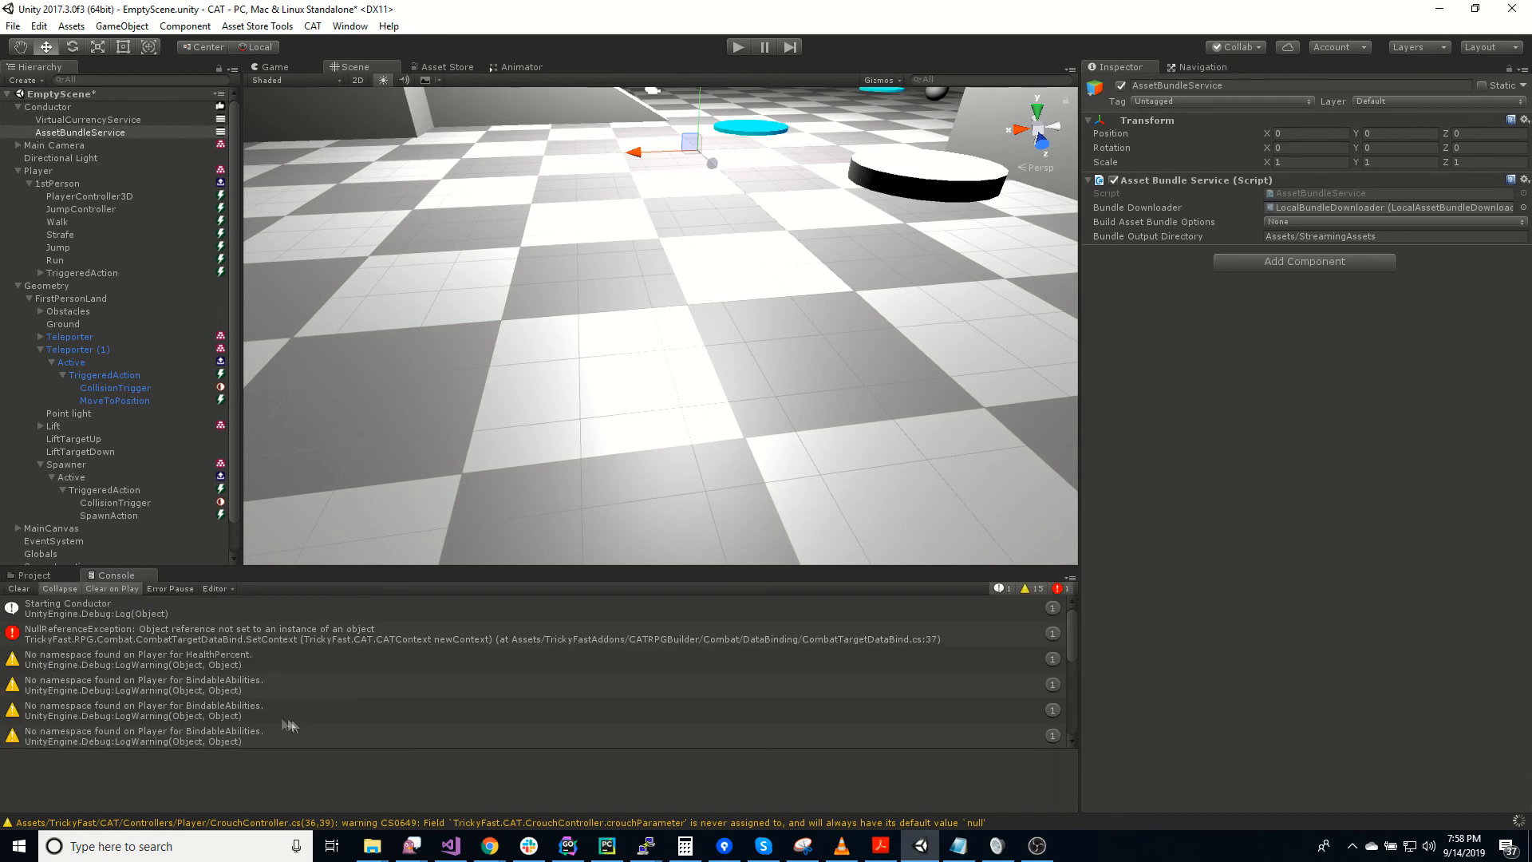
{"action": "scroll", "coordinate": [236, 703], "scroll_direction": "down", "scroll_amount": 5}
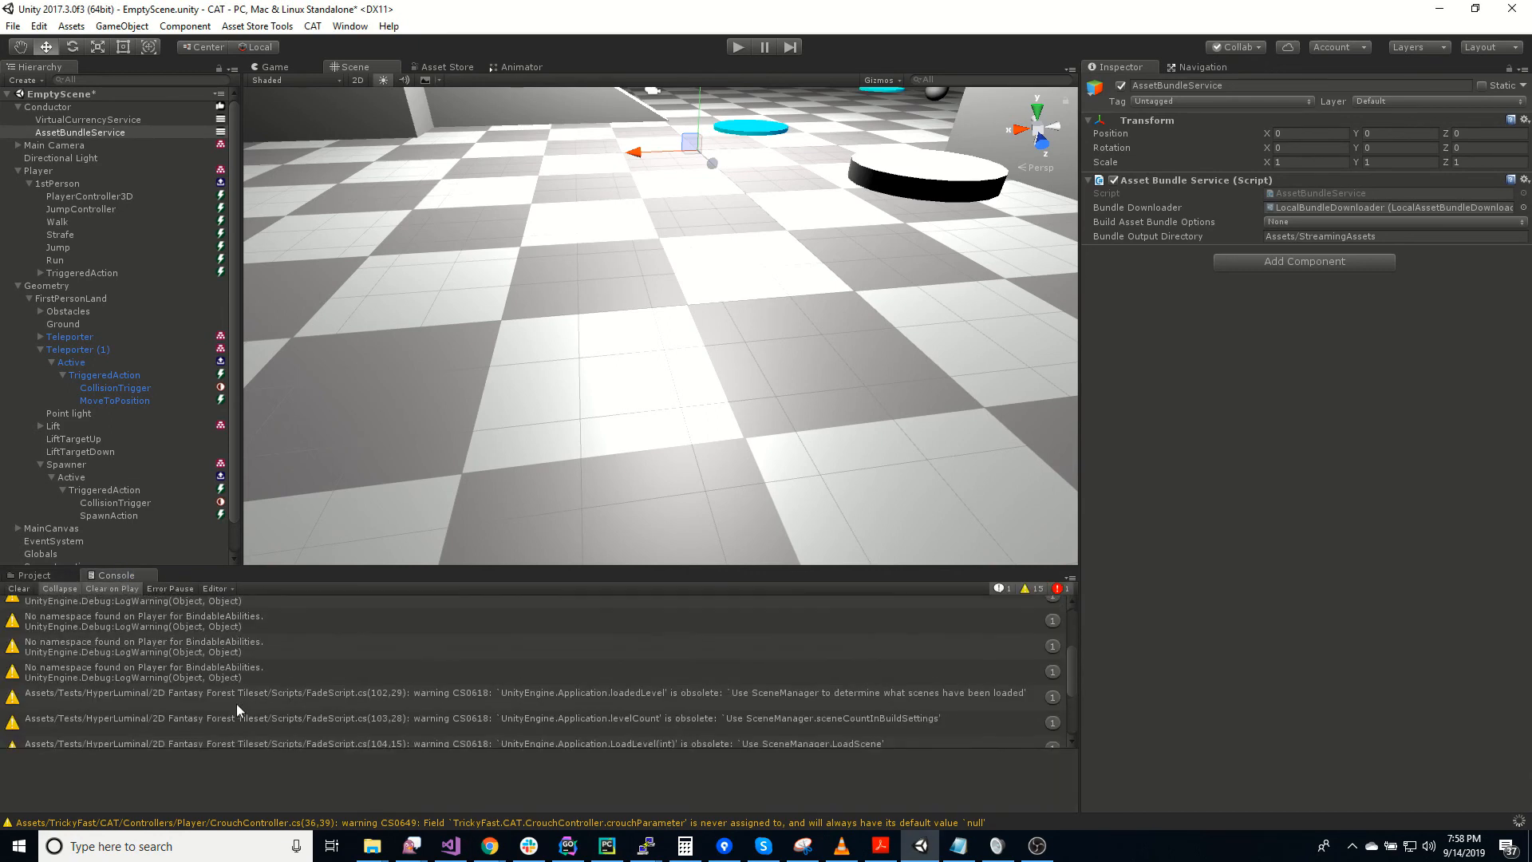
{"action": "left_click", "coordinate": [38, 575]}
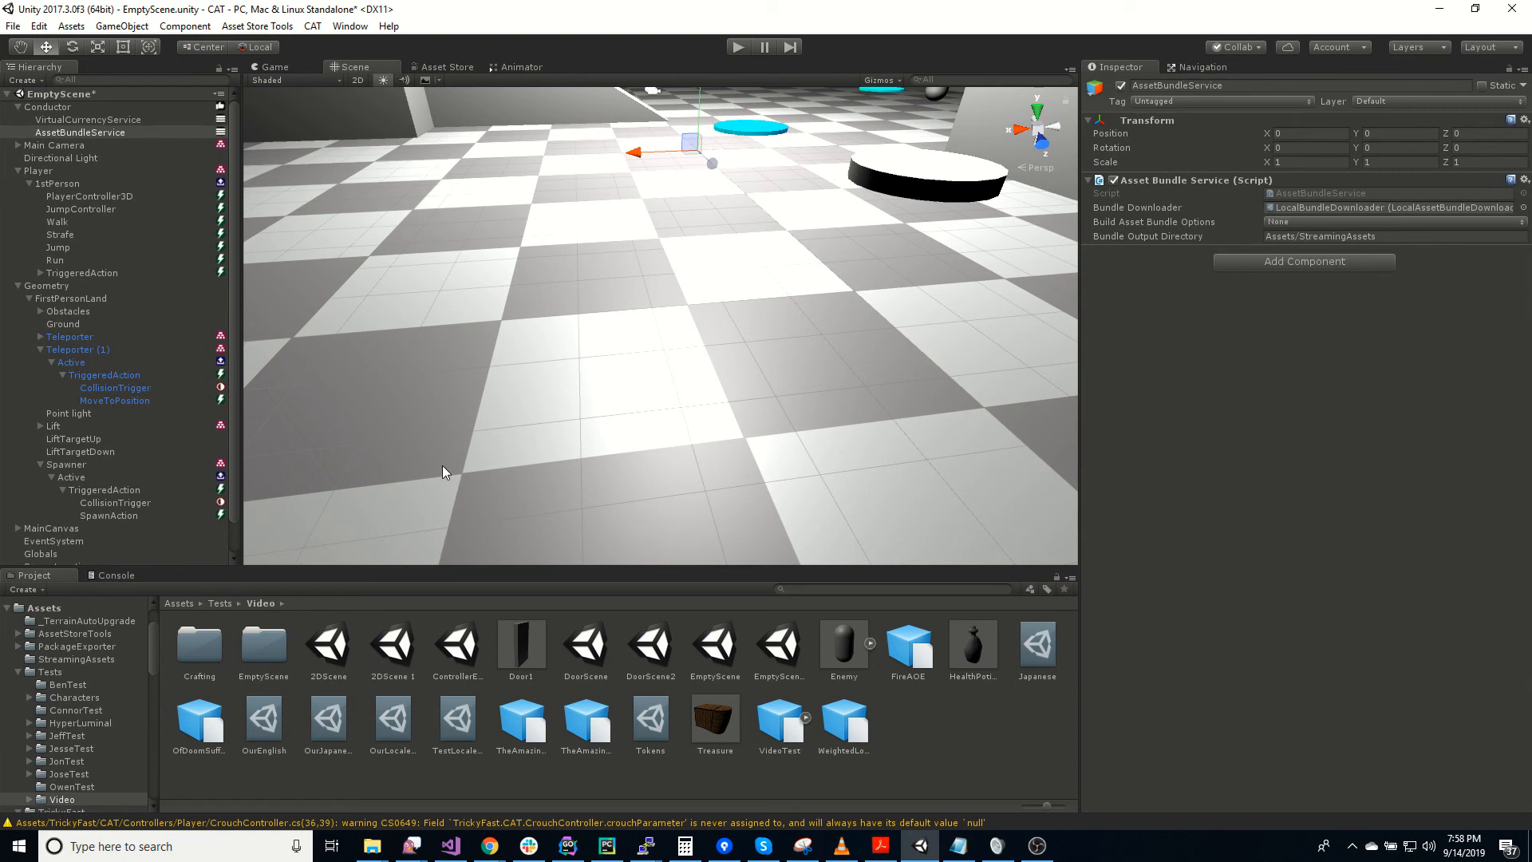
Step: Run the scene in play mode and inspect Manager's Load Asset Bundle action
{"action": "left_click_drag", "start_coordinate": [530, 477], "coordinate": [529, 361], "text": "alt"}
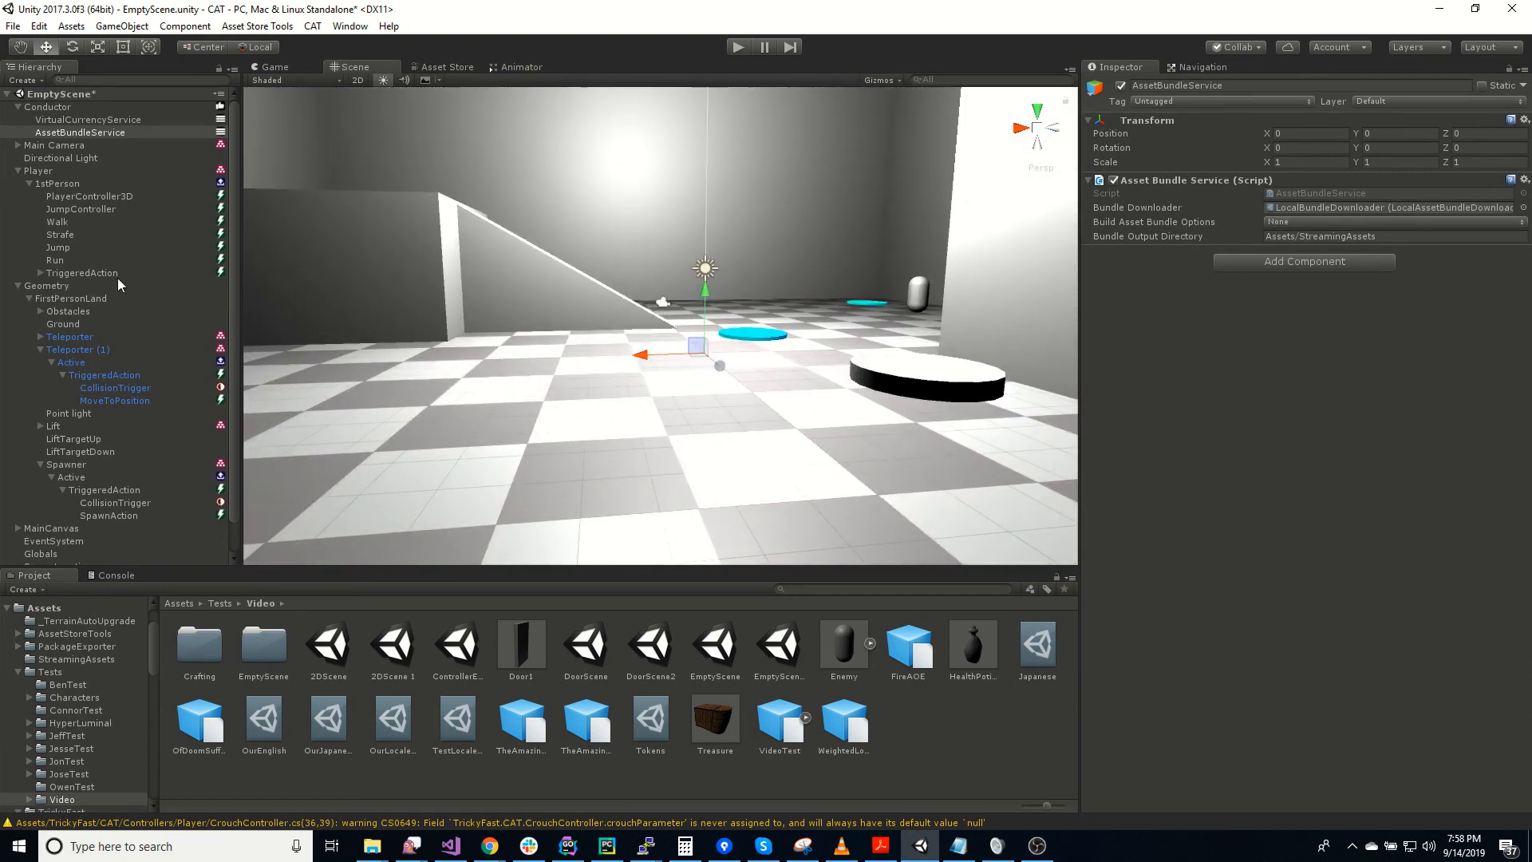
{"action": "scroll", "coordinate": [119, 284], "scroll_direction": "down", "scroll_amount": 1}
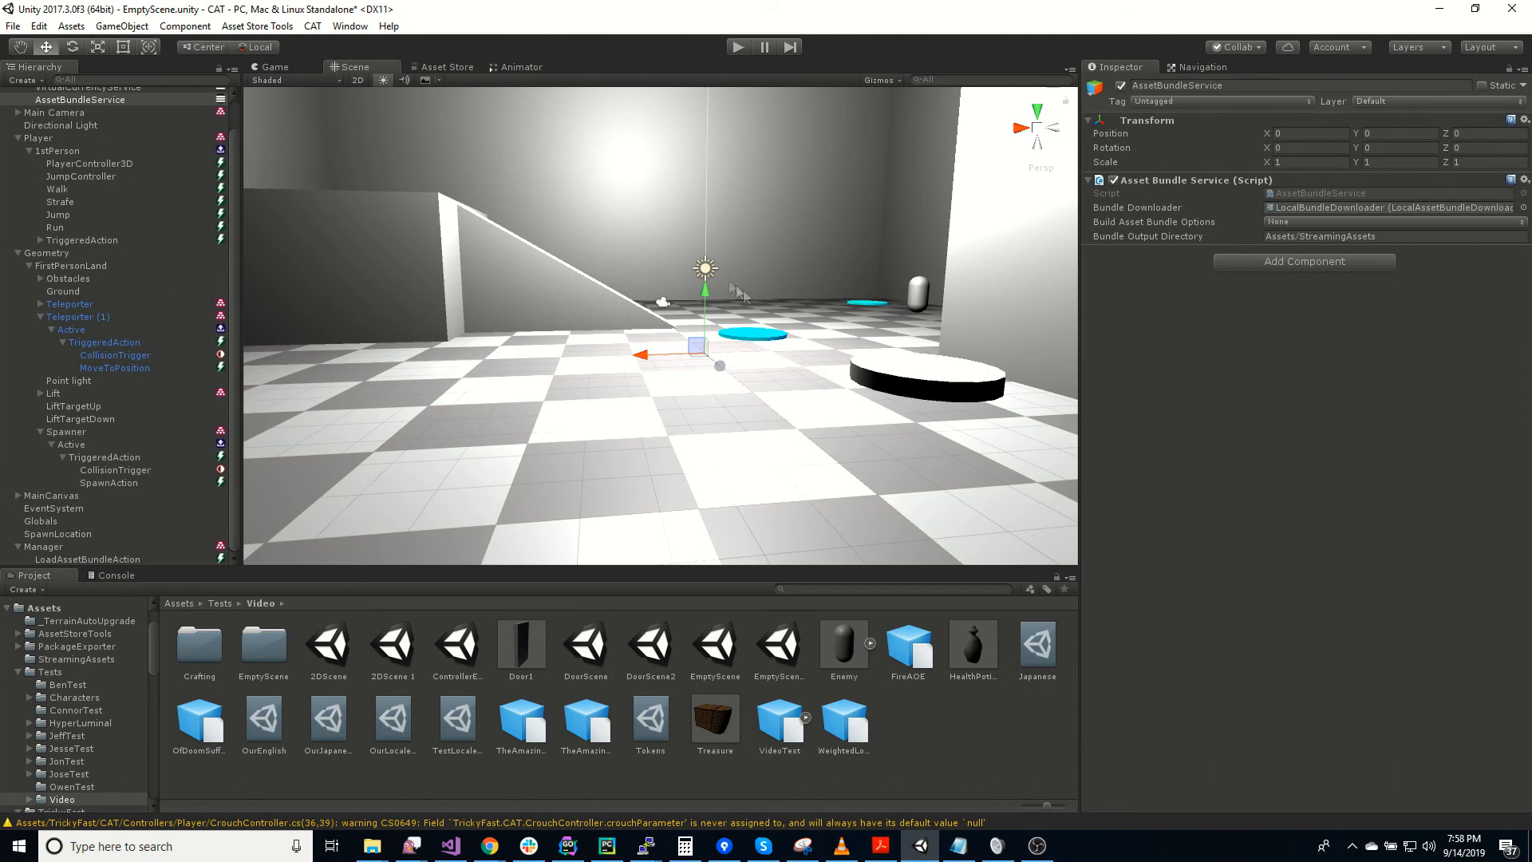
{"action": "left_click", "coordinate": [739, 47]}
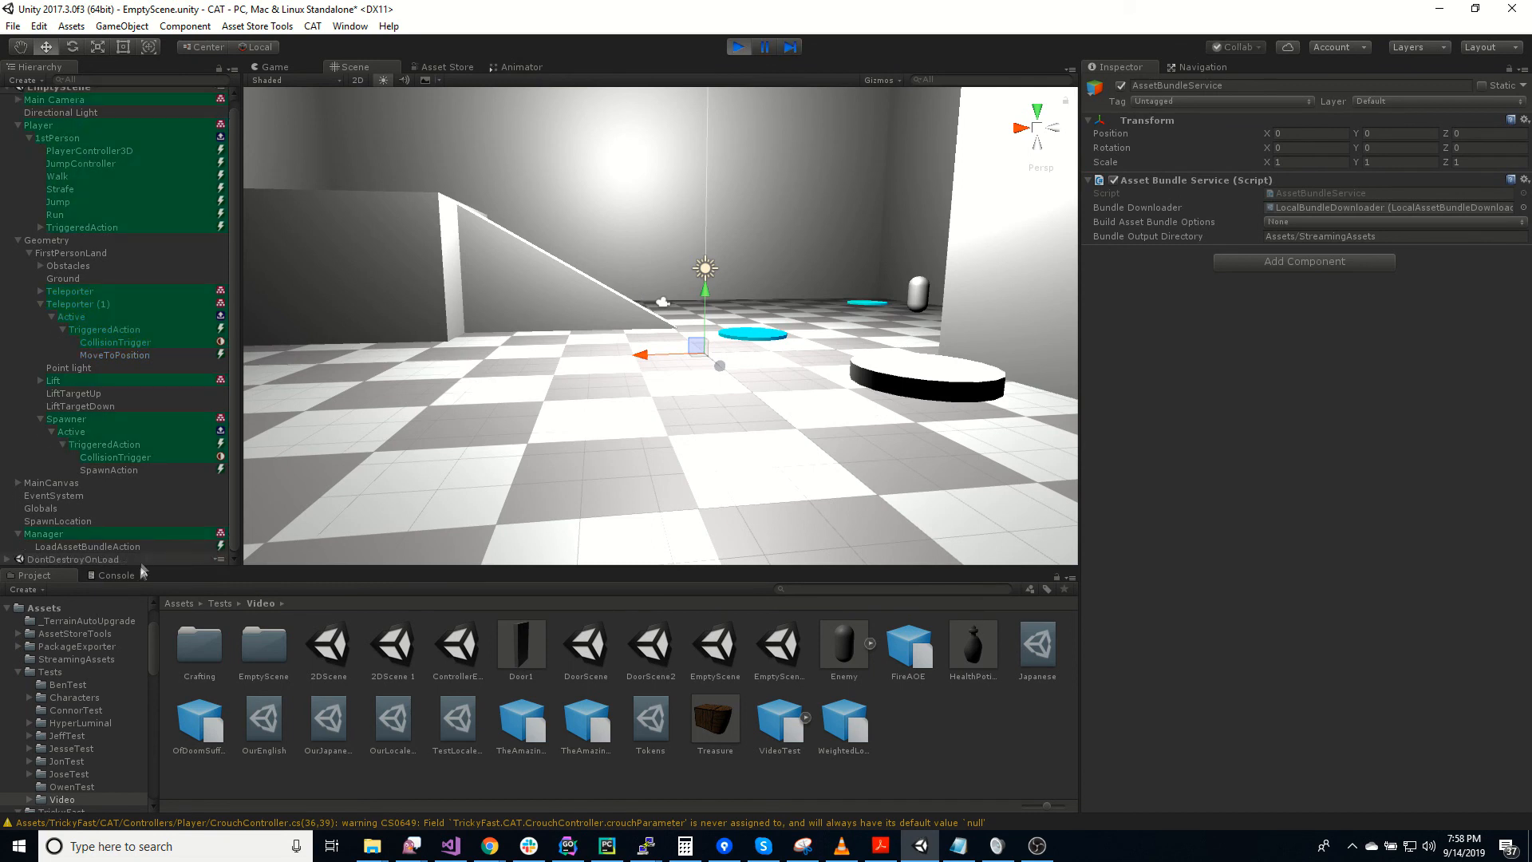
{"action": "right_click_drag", "start_coordinate": [730, 424], "coordinate": [989, 422]}
{"action": "right_click_drag", "start_coordinate": [570, 413], "coordinate": [802, 372]}
{"action": "left_click", "coordinate": [131, 546]}
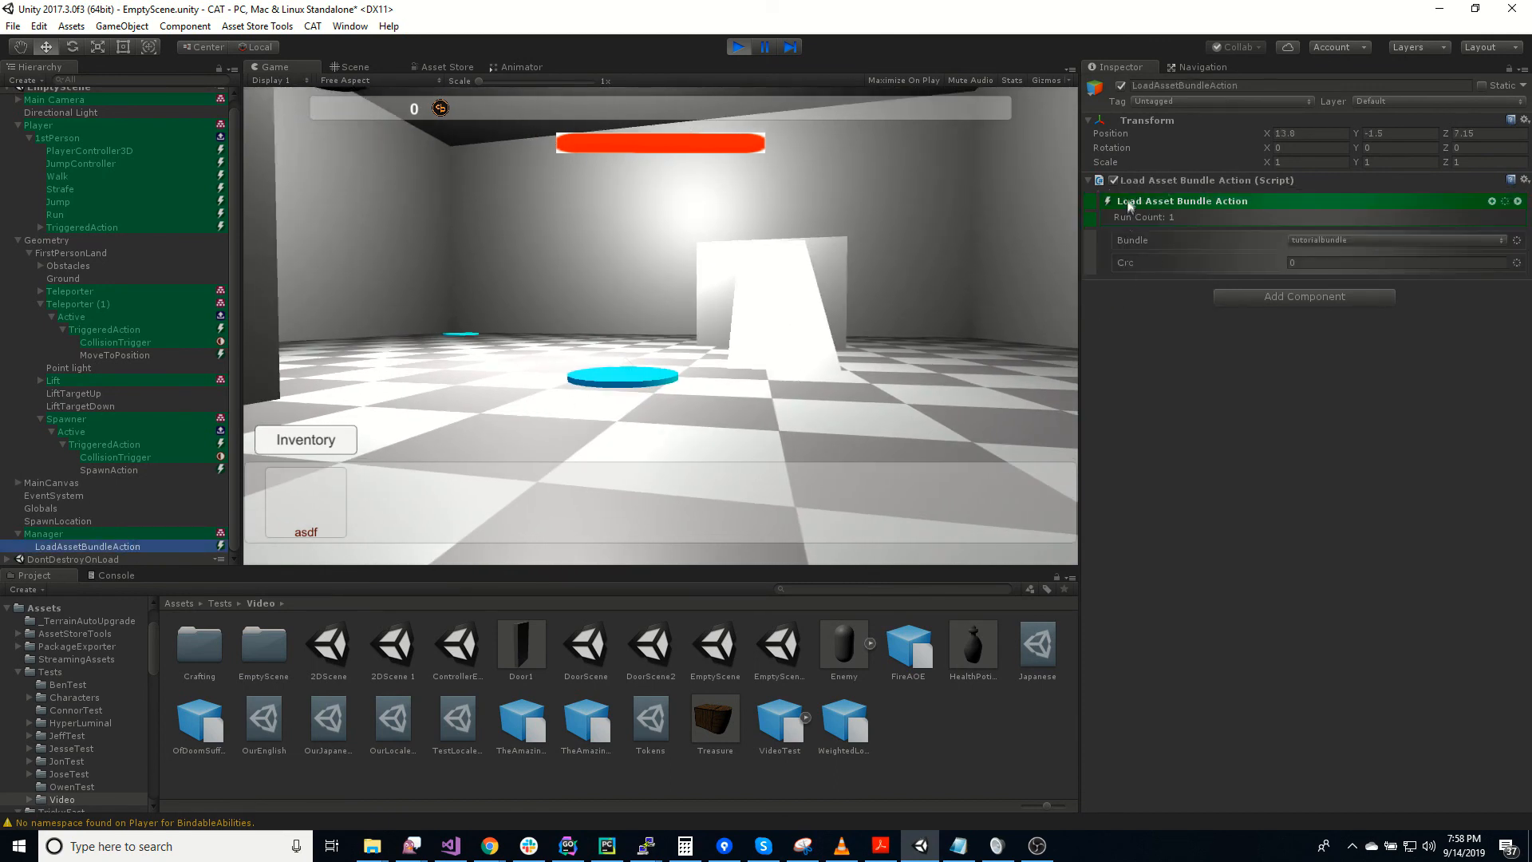
Step: Walk the player onto the nearest cyan pad to spawn an Enemy, and back away to view it
{"action": "right_click_drag", "start_coordinate": [683, 426], "coordinate": [713, 431]}
{"action": "key", "text": "w"}
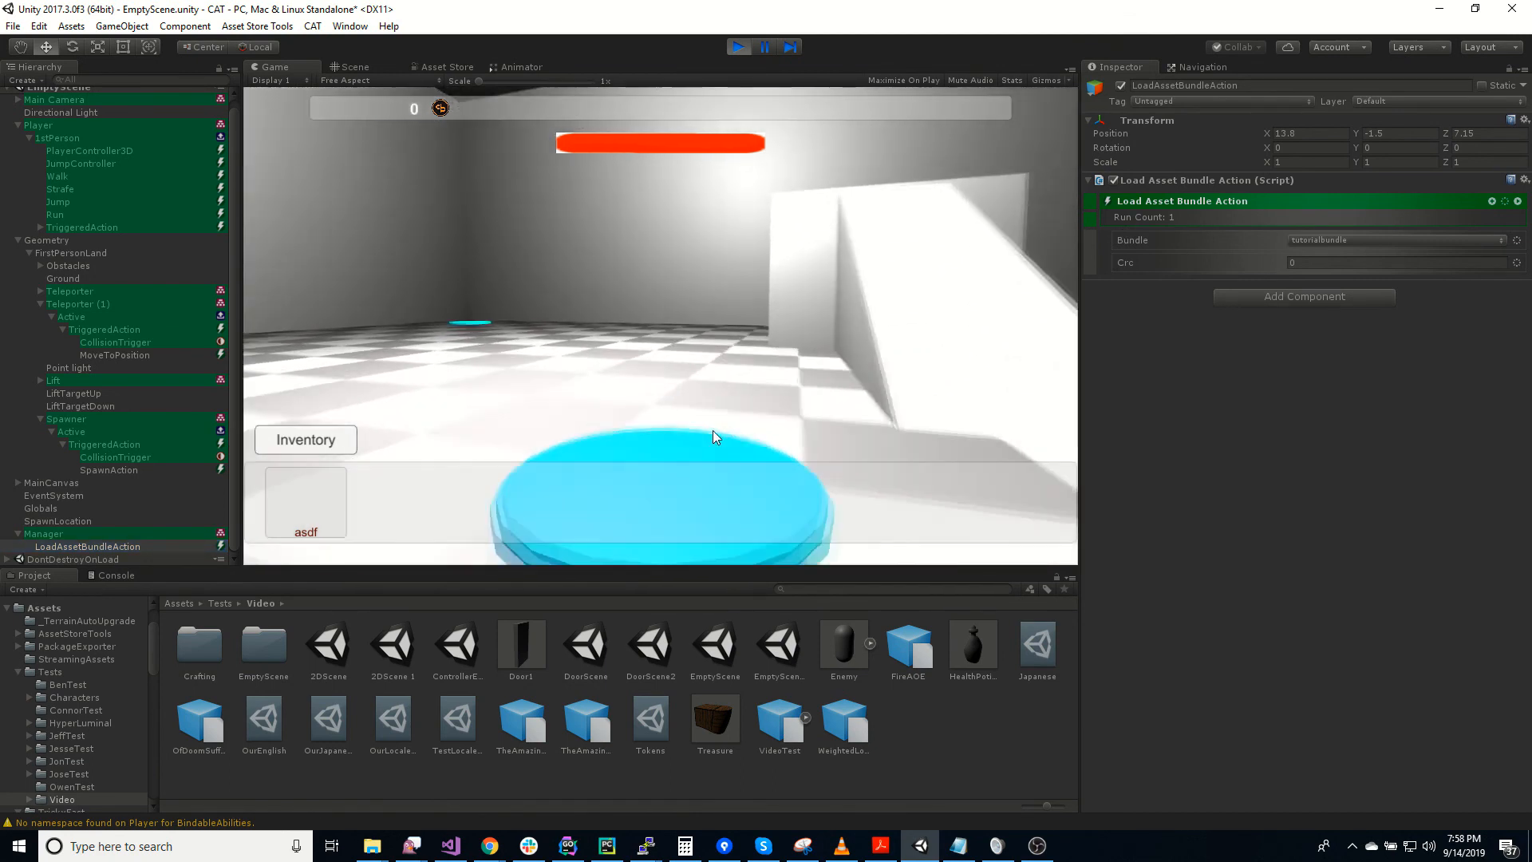
{"action": "right_click_drag", "start_coordinate": [712, 431], "coordinate": [305, 395]}
{"action": "key", "text": "s"}
{"action": "key", "text": "s"}
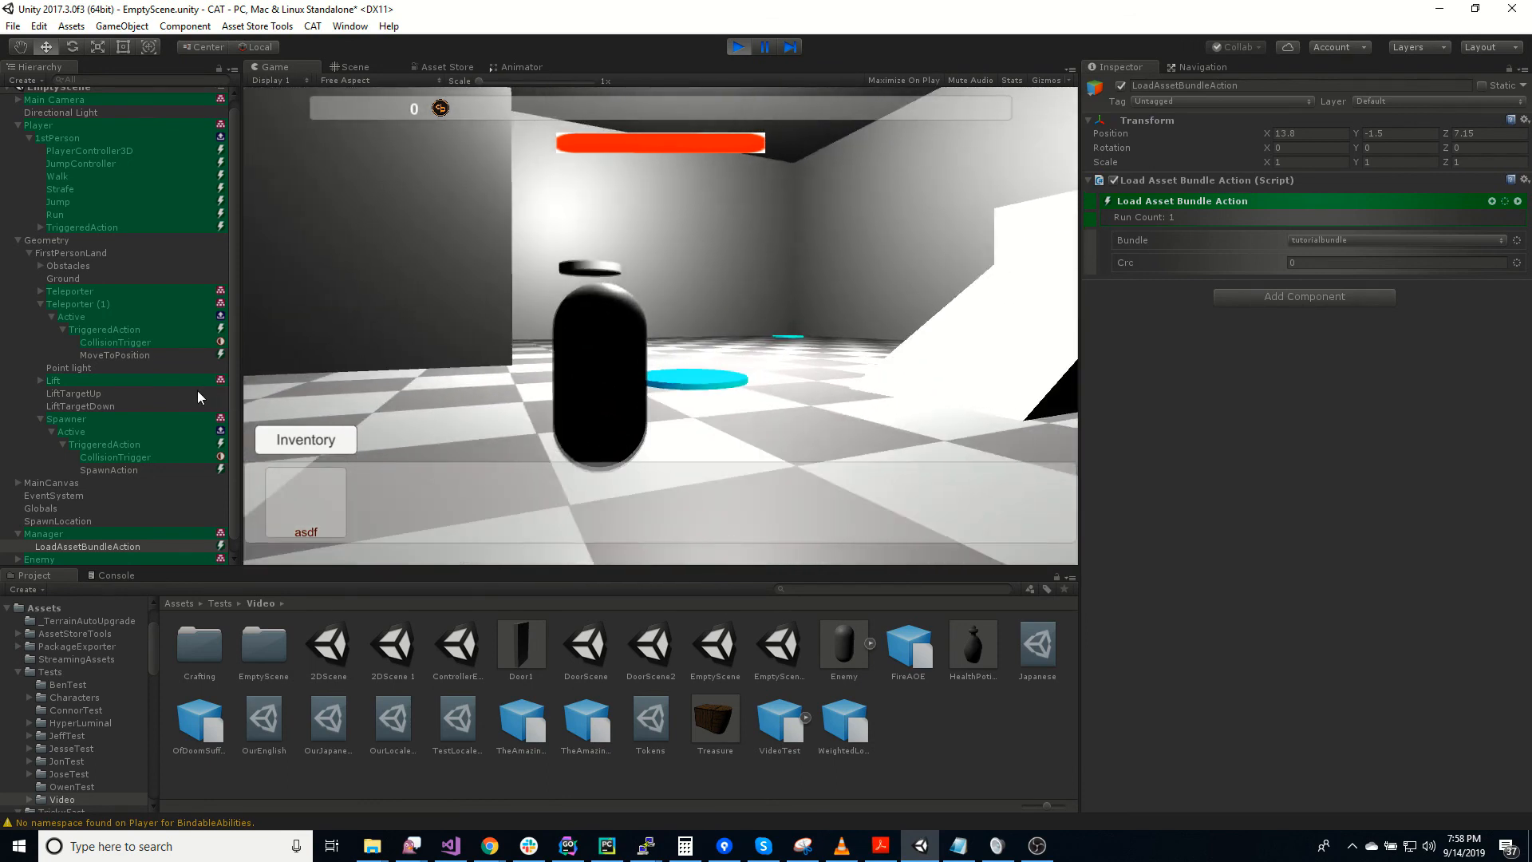
Step: Walk the player over the cyan pad again to spawn another Enemy and view the enemies from different positions
{"action": "key", "text": "d"}
{"action": "key", "text": "w"}
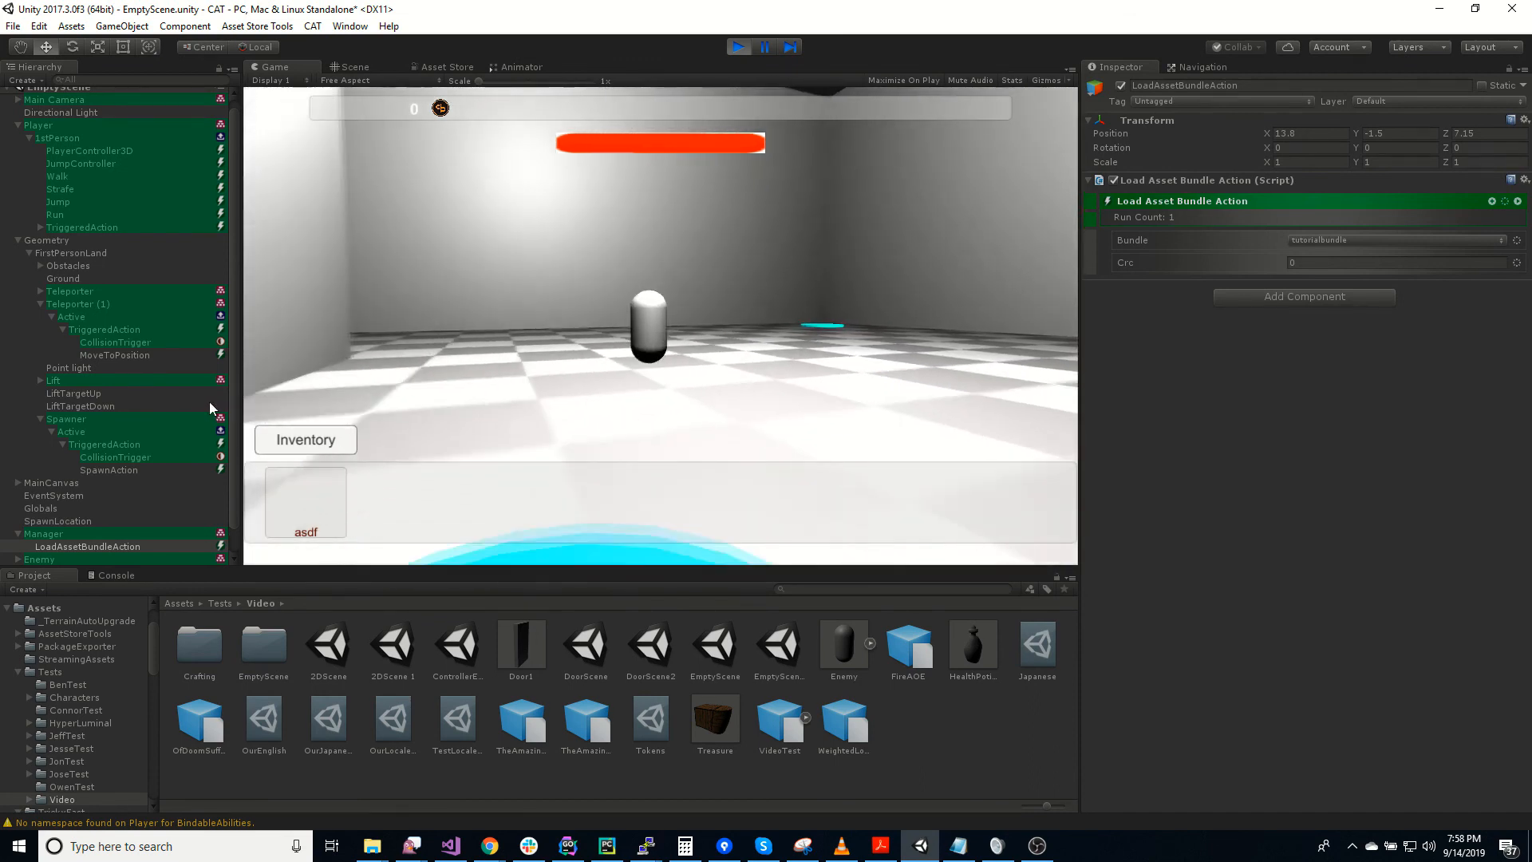
{"action": "key", "text": "s"}
{"action": "key", "text": "s"}
{"action": "key", "text": "d"}
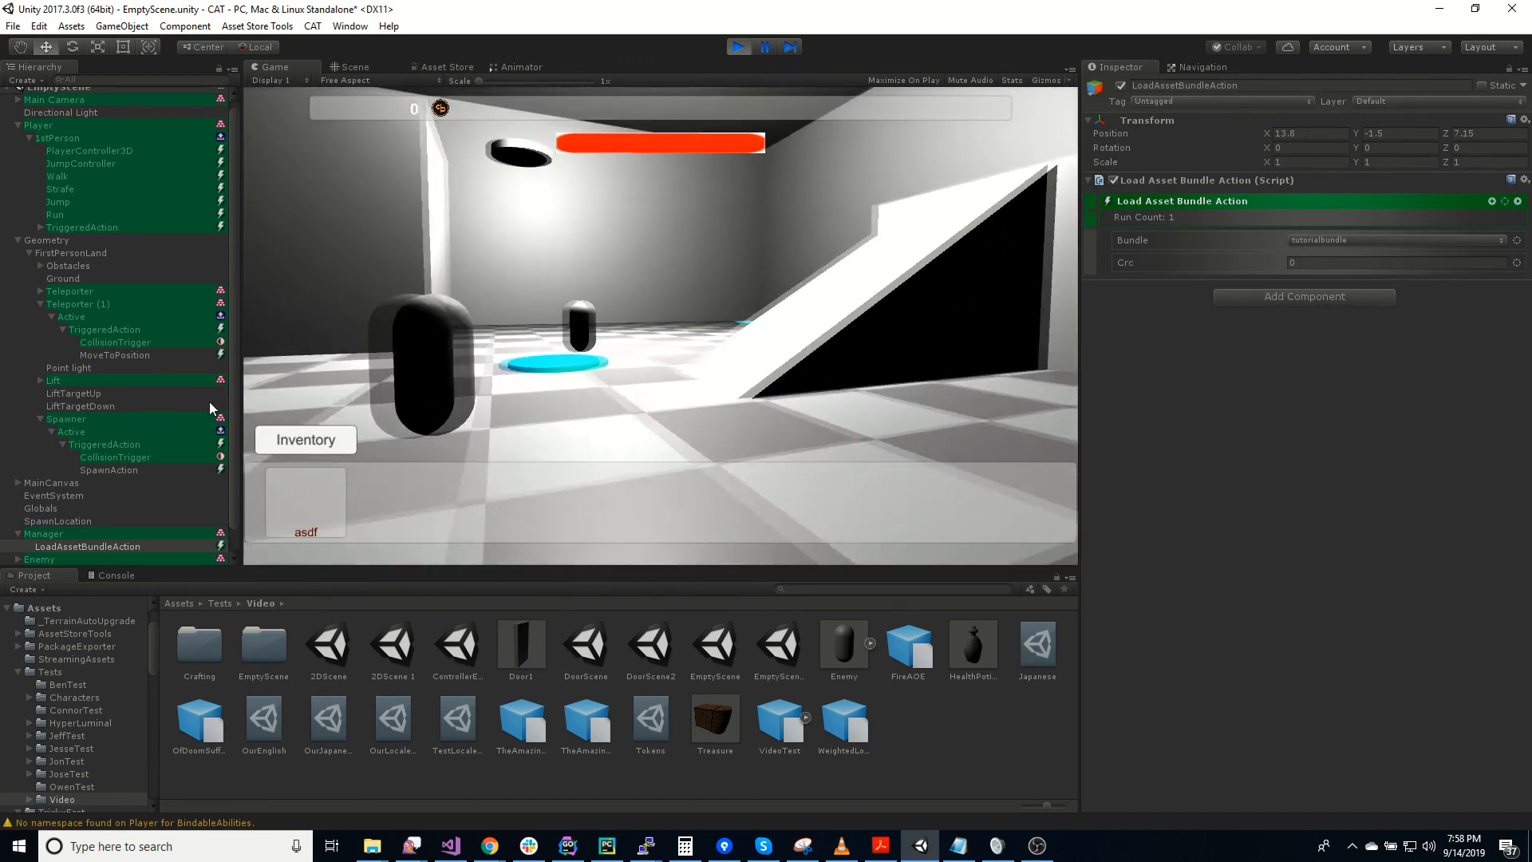
{"action": "key", "text": "w"}
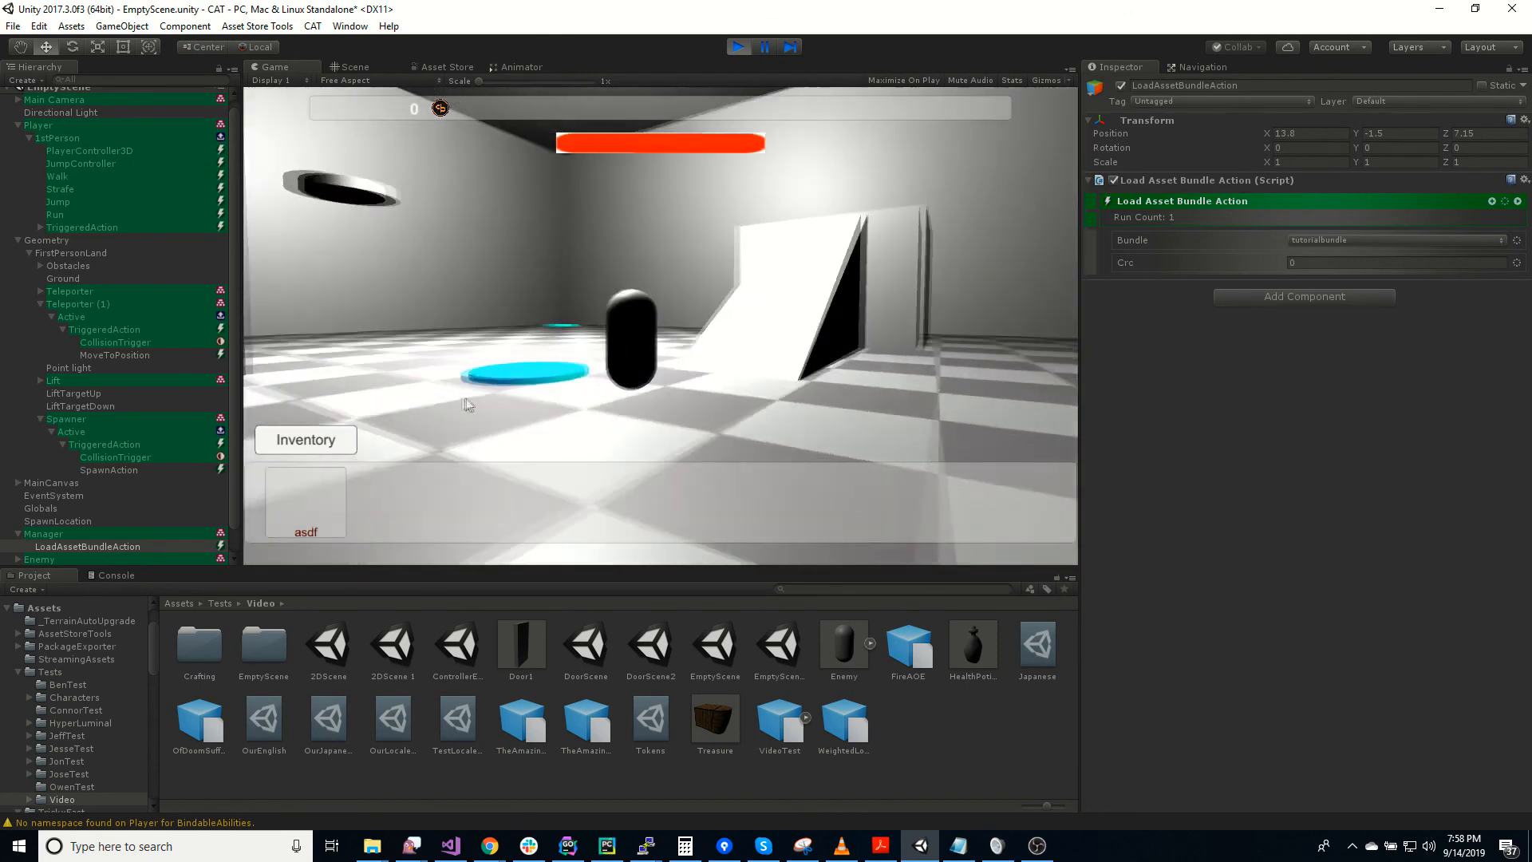
{"action": "key", "text": "w"}
{"action": "key", "text": "s"}
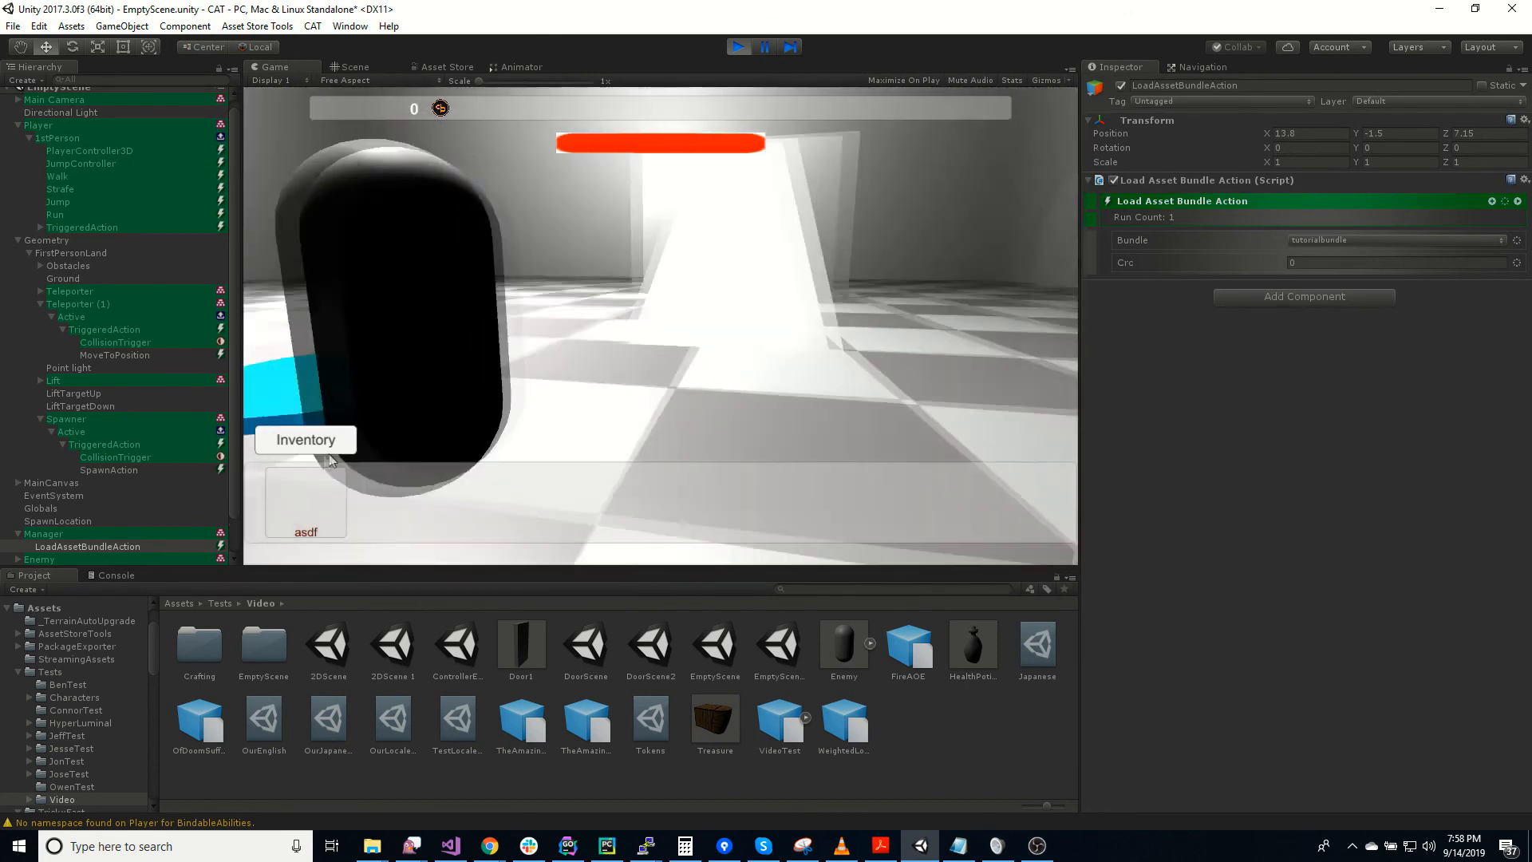
{"action": "key", "text": "d"}
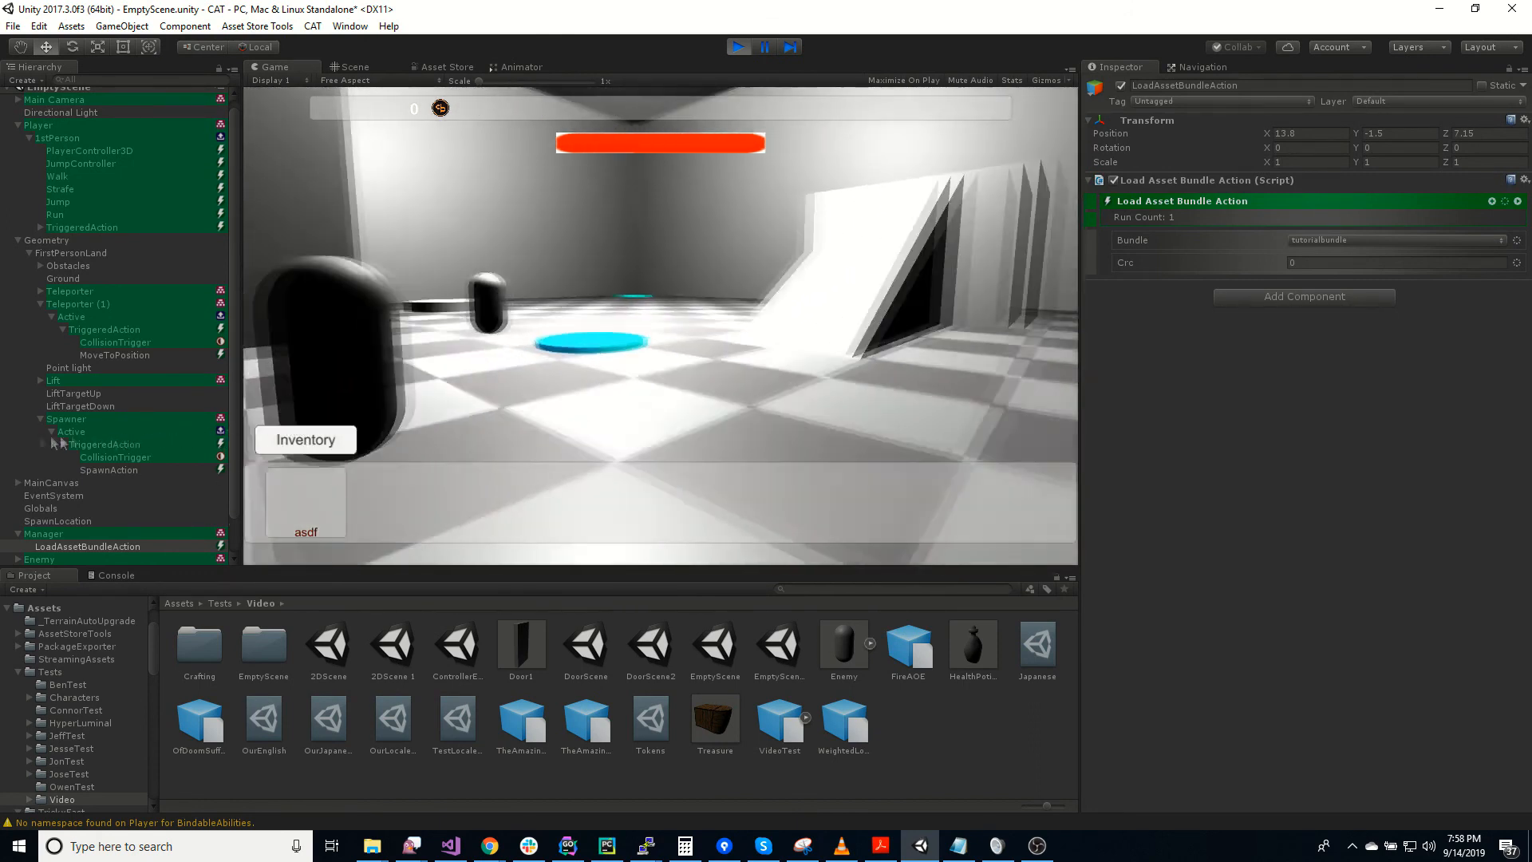
Step: Walk the player to the white lift and back to the spawned enemies, and stop play mode
{"action": "key", "text": "w"}
{"action": "key", "text": "w"}
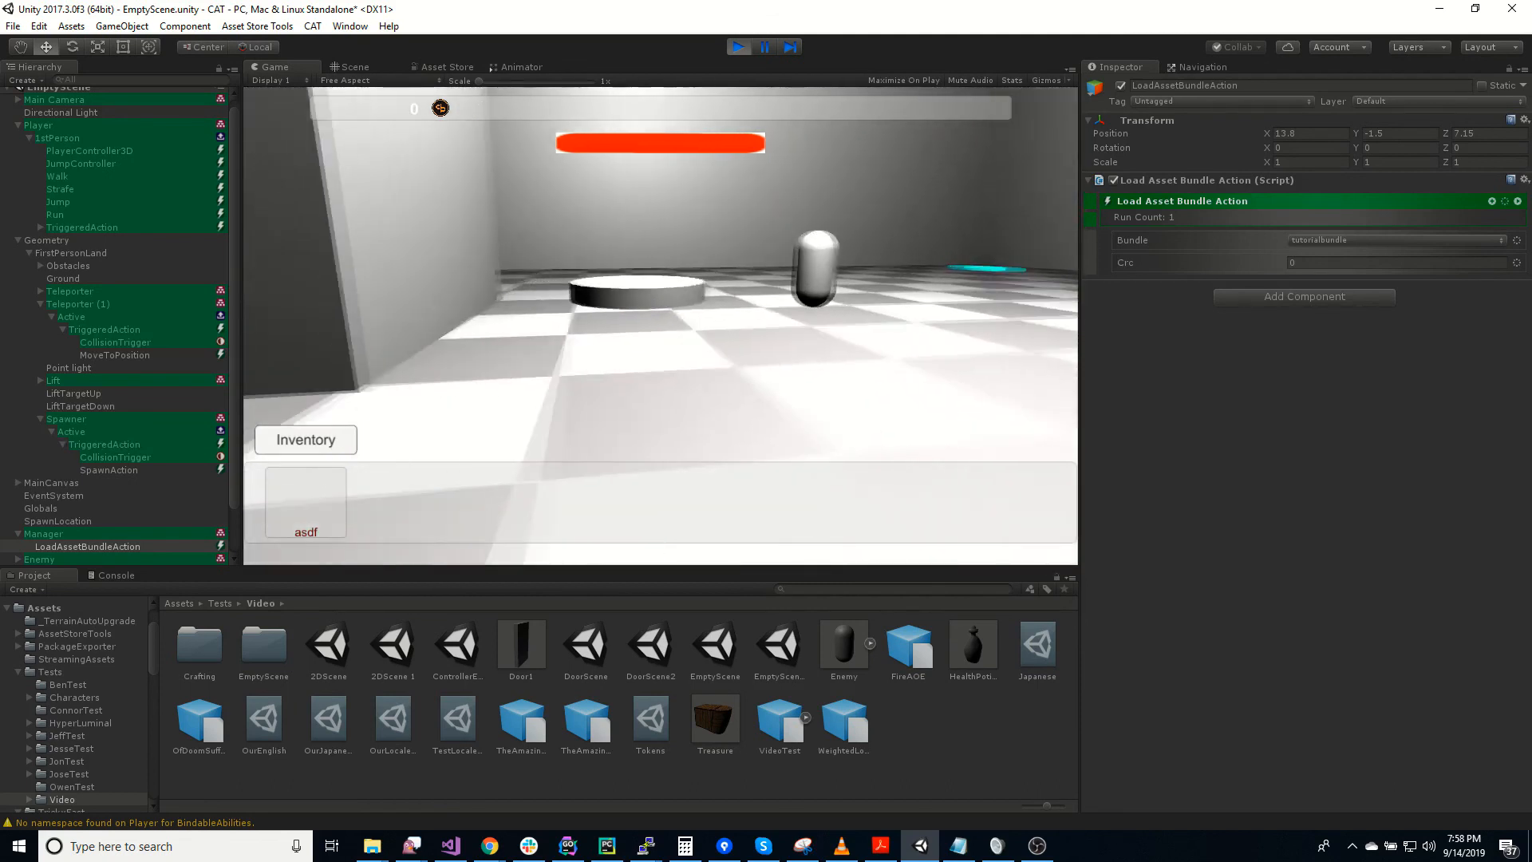
{"action": "key", "text": "s"}
{"action": "key", "text": "s"}
{"action": "key", "text": "w"}
{"action": "key", "text": "w"}
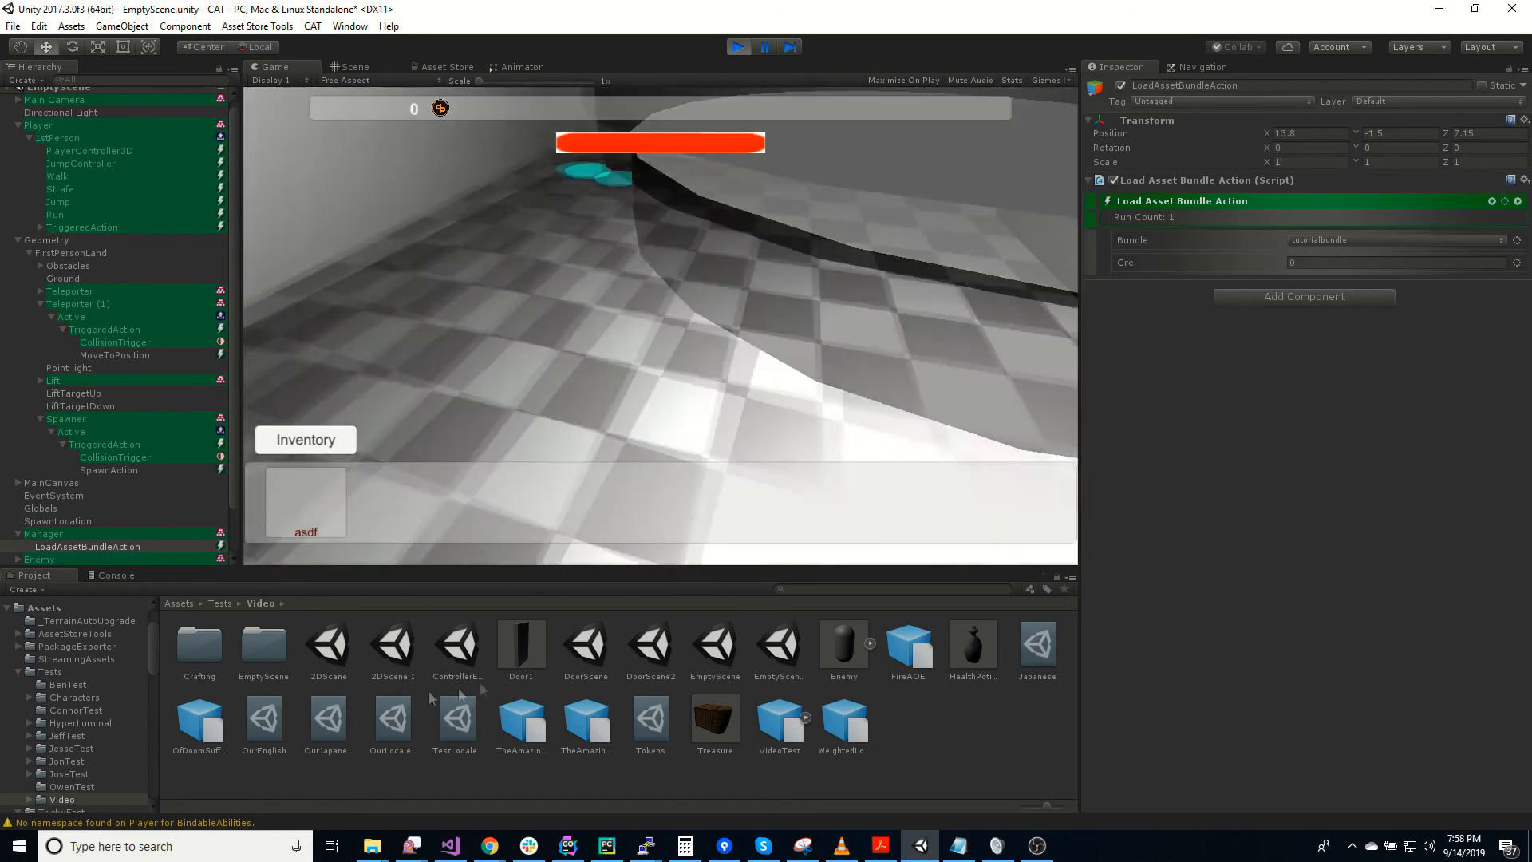
{"action": "key", "text": "w"}
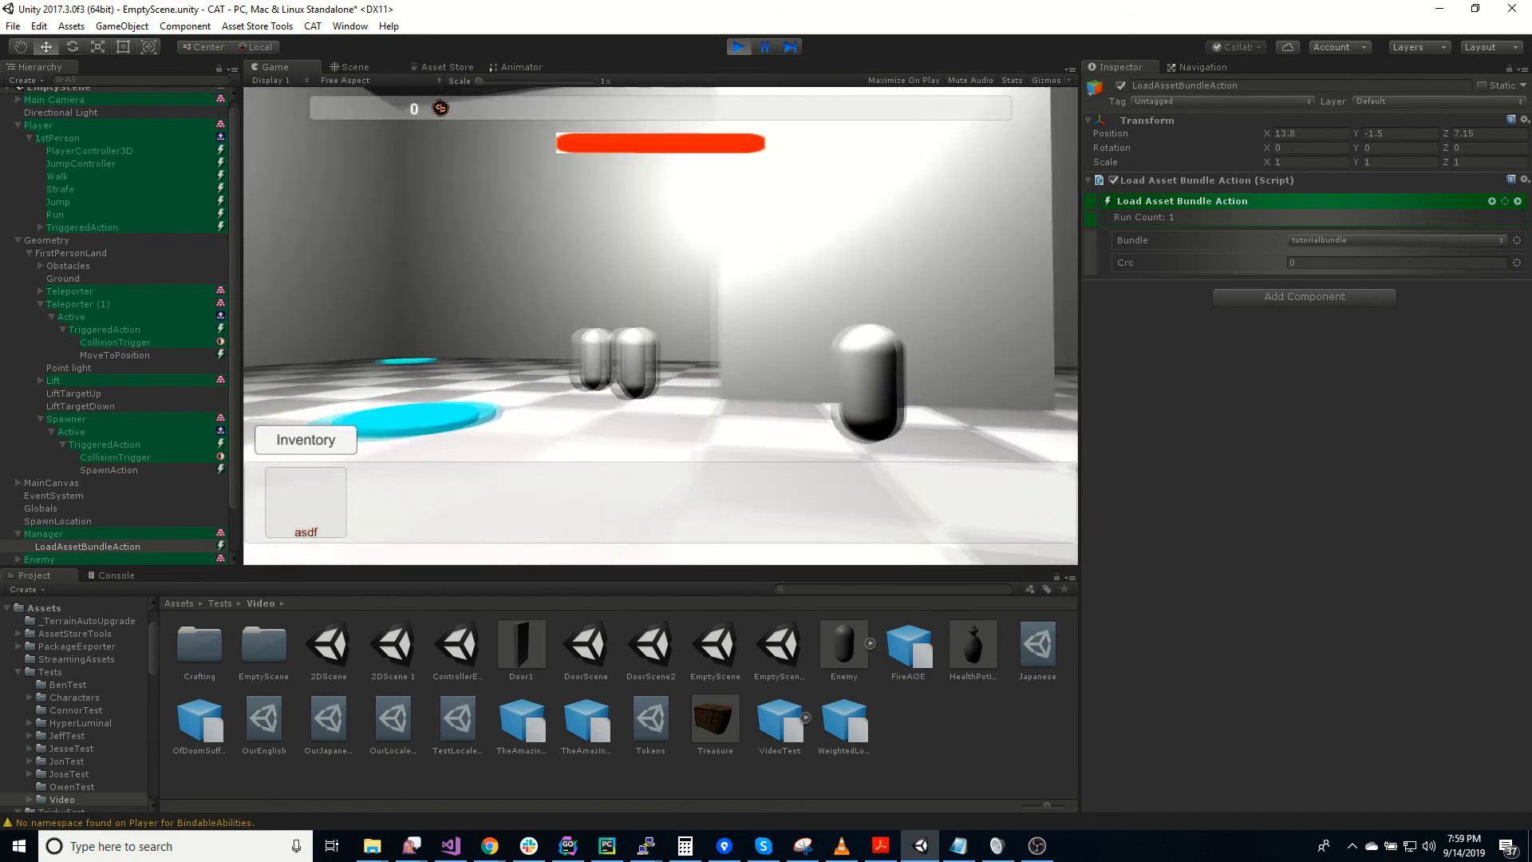
{"action": "key", "text": "s"}
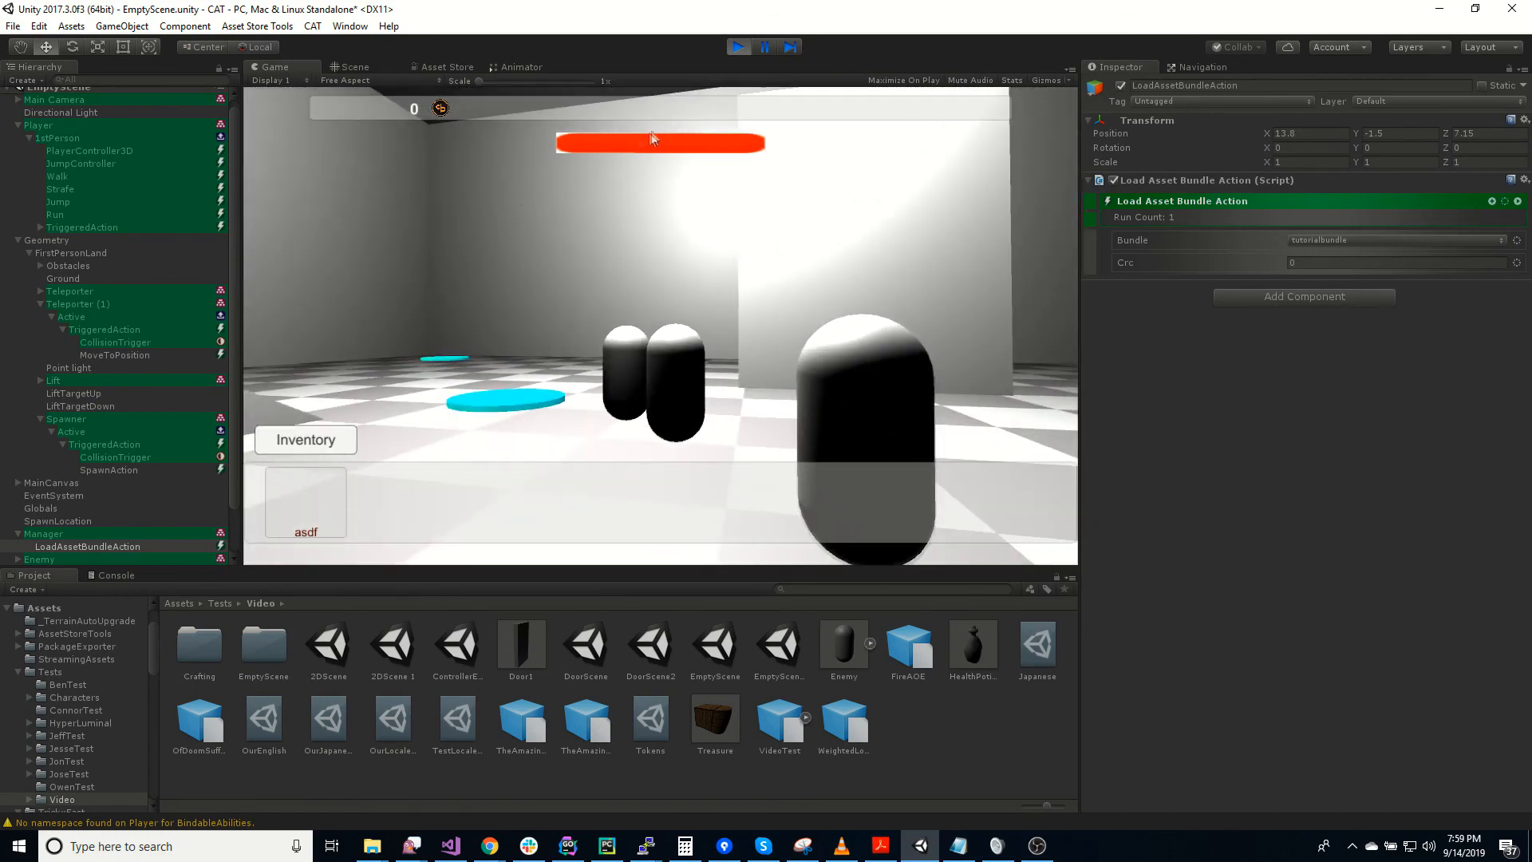
{"action": "left_click", "coordinate": [737, 47]}
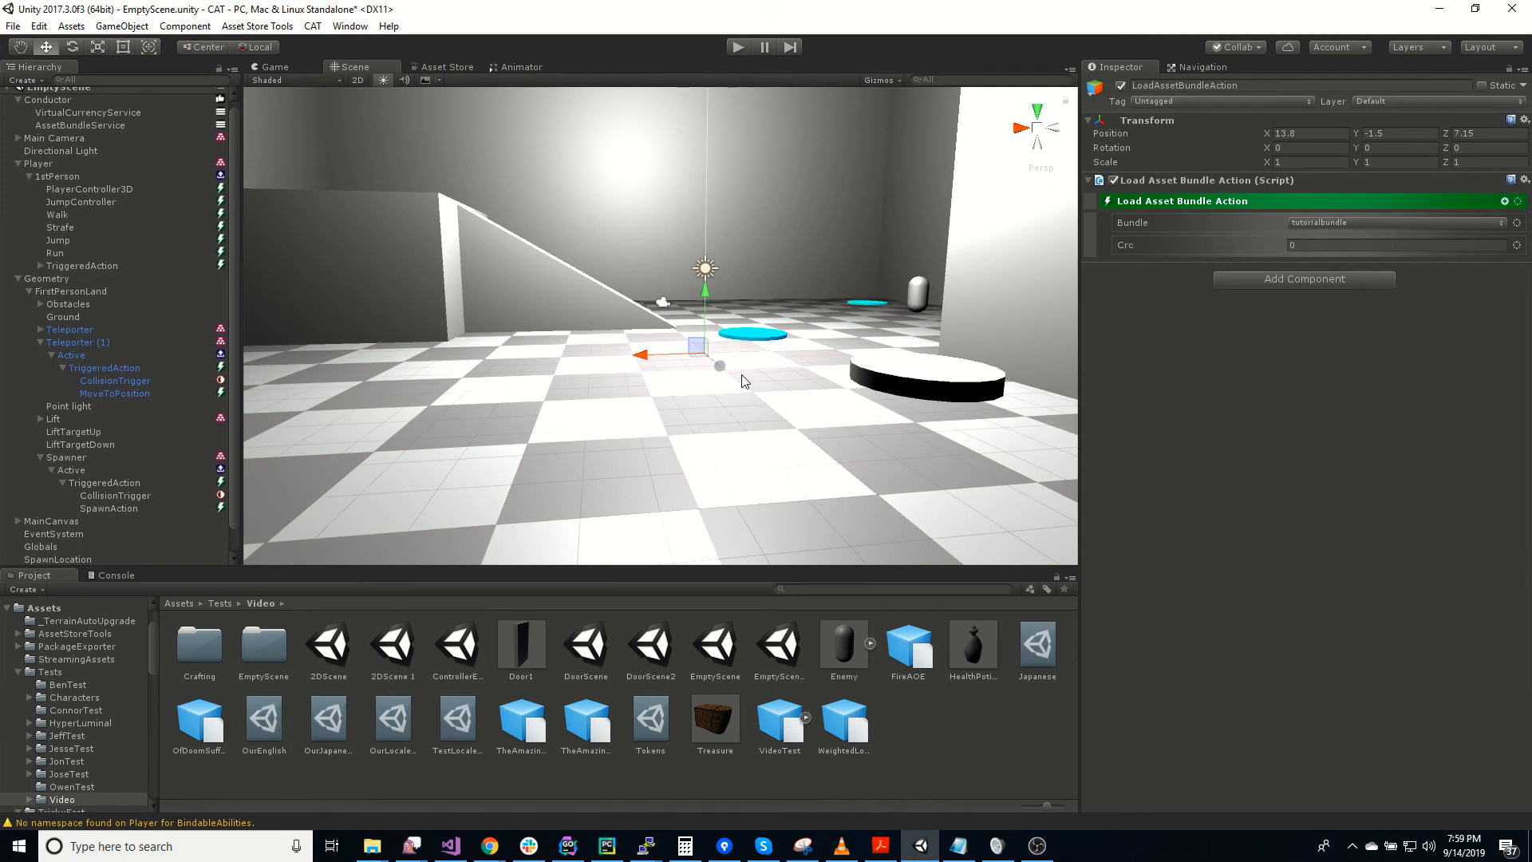
Step: Save the scene under the new name AssetBundleScene in the Assets/Tests/Video folder
{"action": "left_click", "coordinate": [713, 648]}
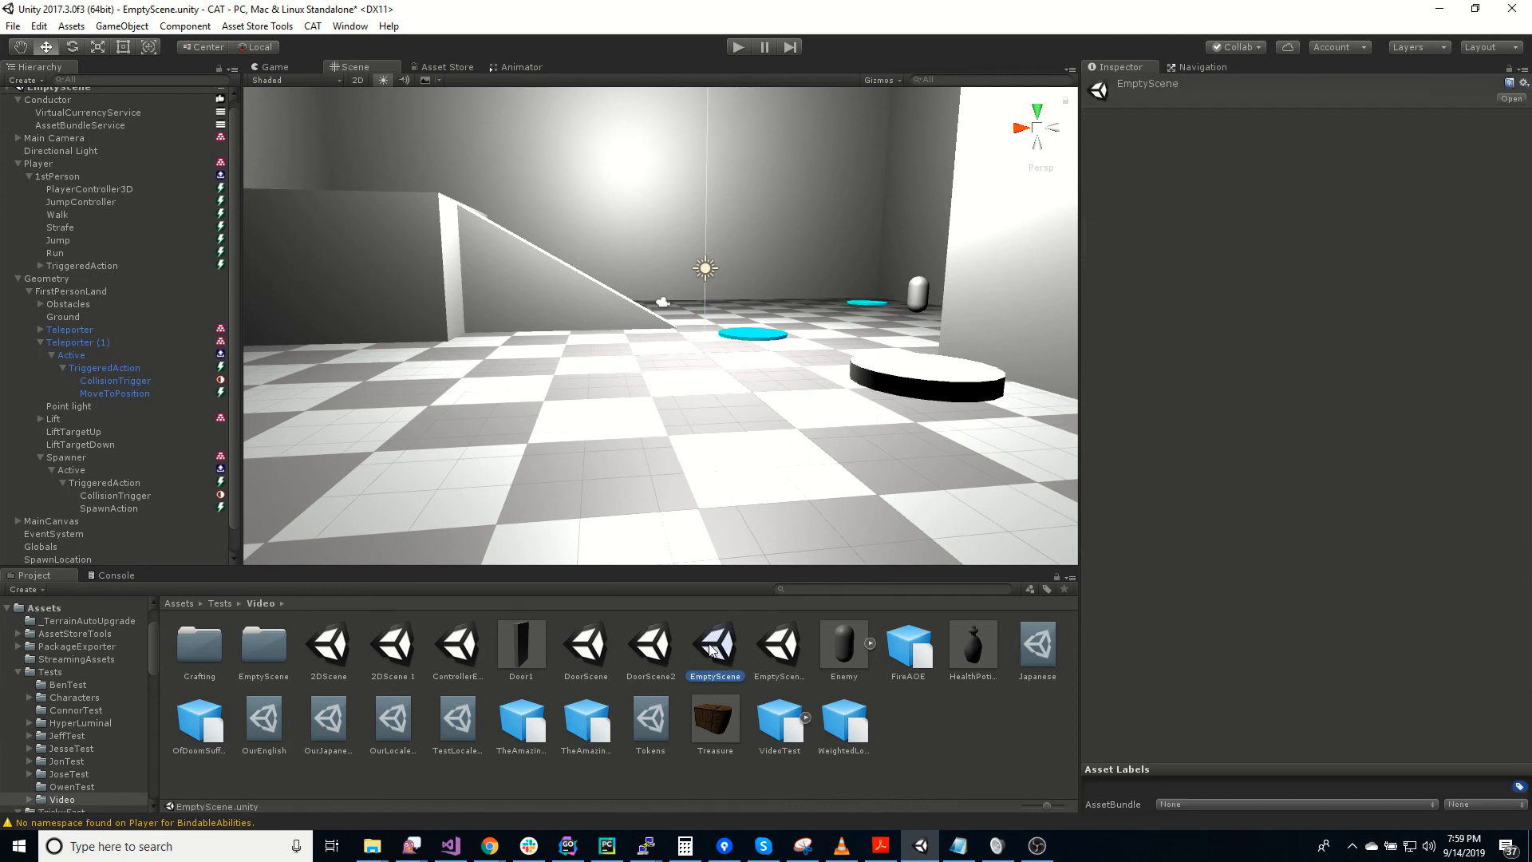
{"action": "left_click", "coordinate": [777, 653]}
{"action": "left_click", "coordinate": [733, 655]}
{"action": "left_click", "coordinate": [13, 25]}
{"action": "mouse_move", "coordinate": [39, 25]}
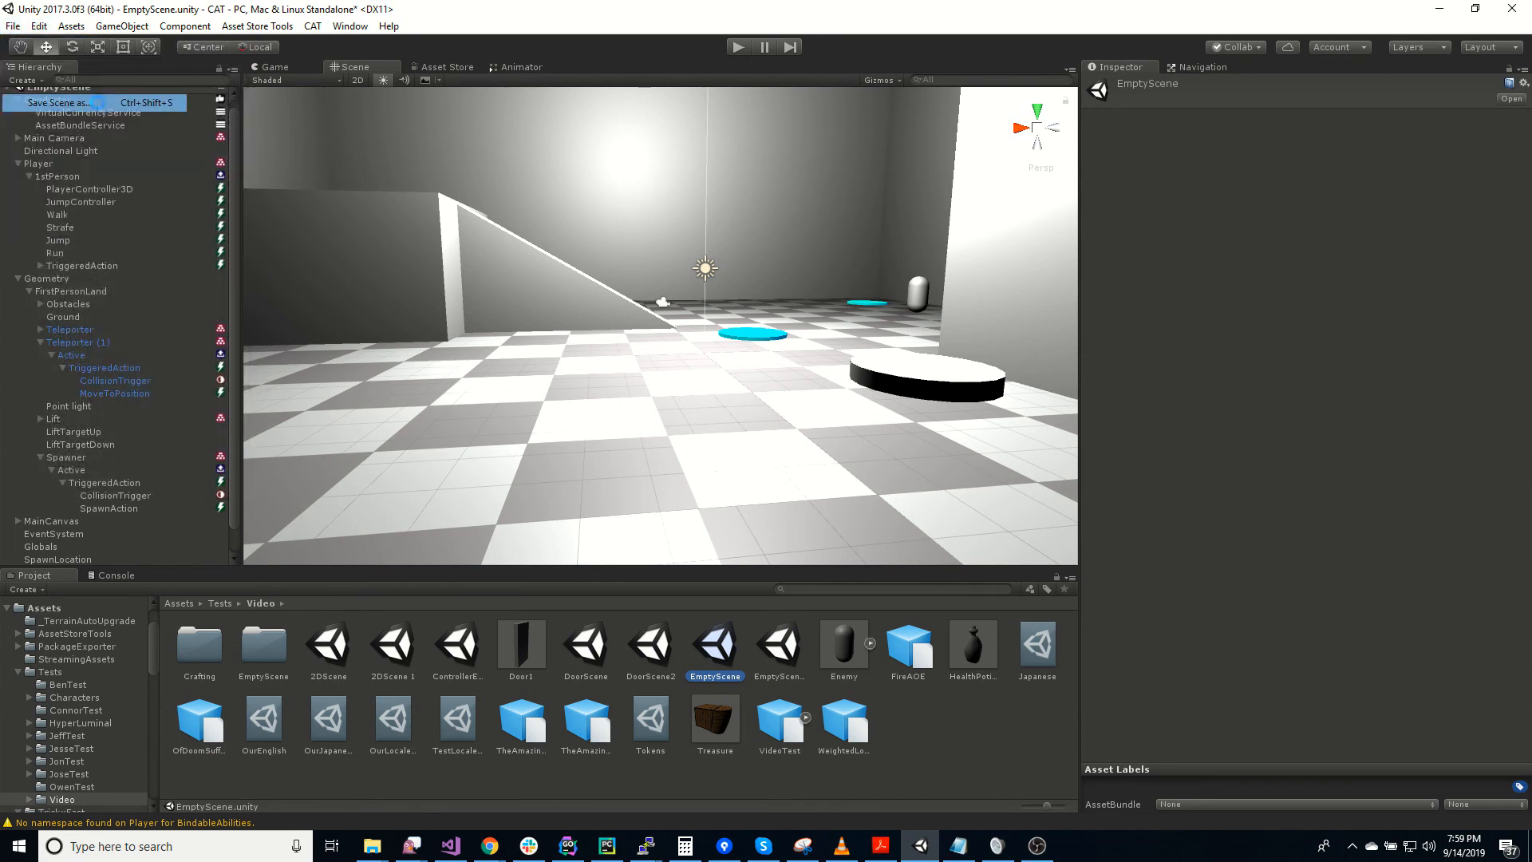
{"action": "left_click", "coordinate": [76, 102]}
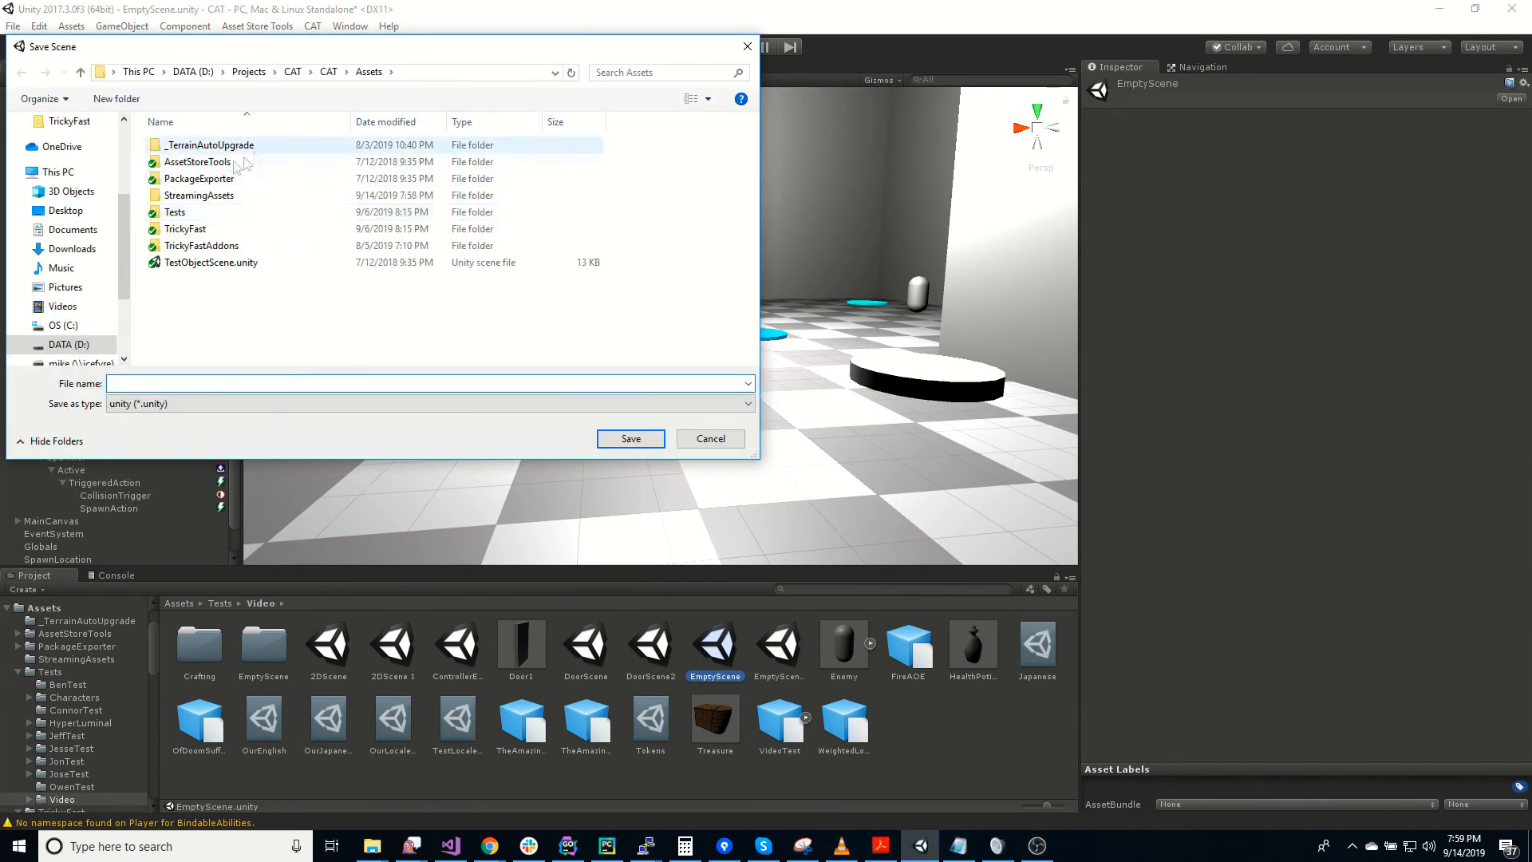
{"action": "double_click", "coordinate": [176, 211]}
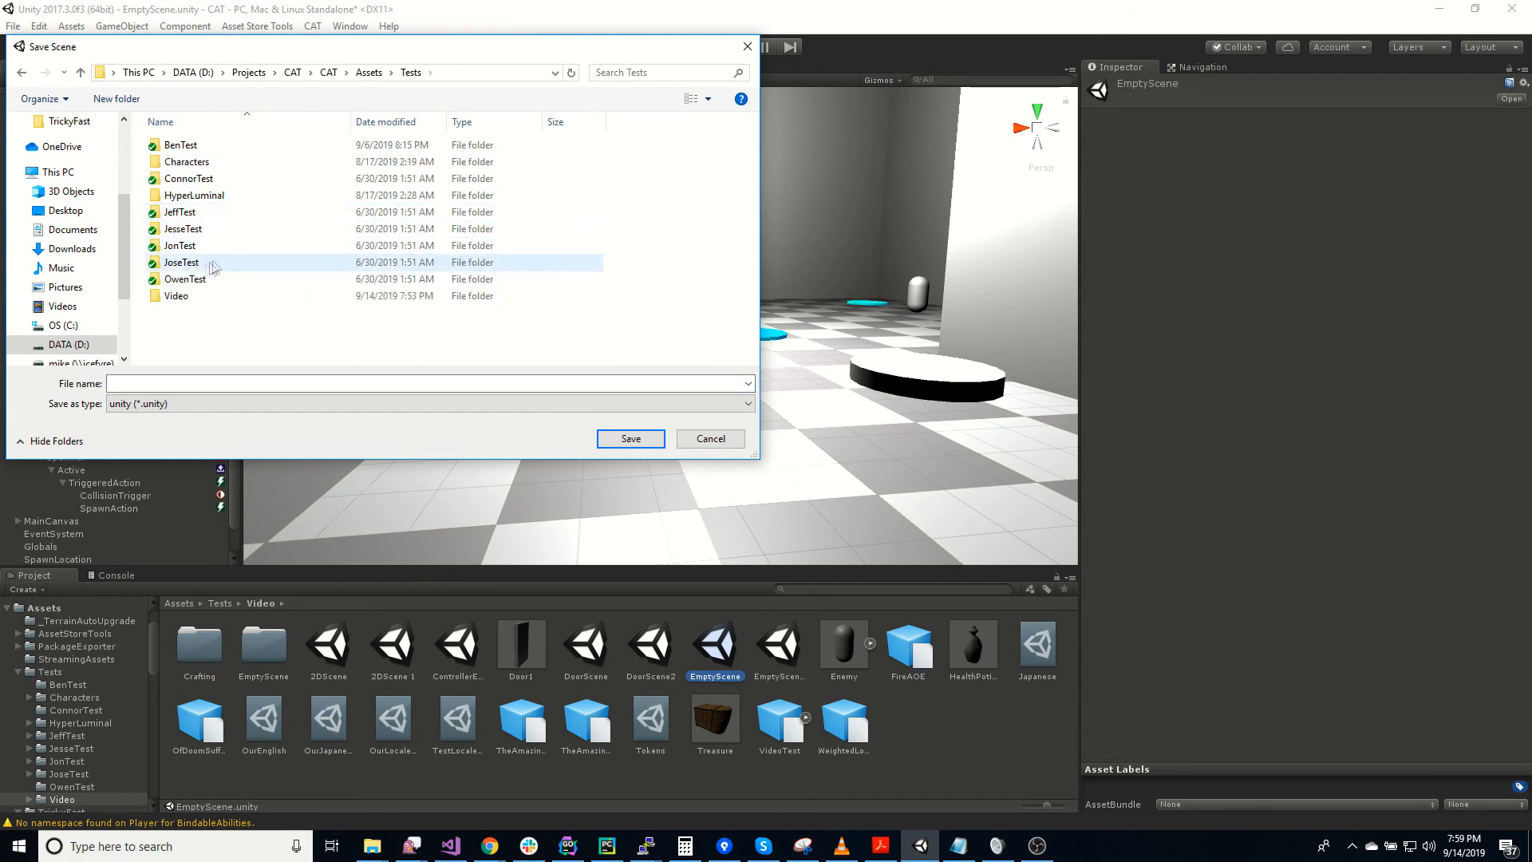
{"action": "double_click", "coordinate": [189, 296]}
{"action": "left_click", "coordinate": [240, 380]}
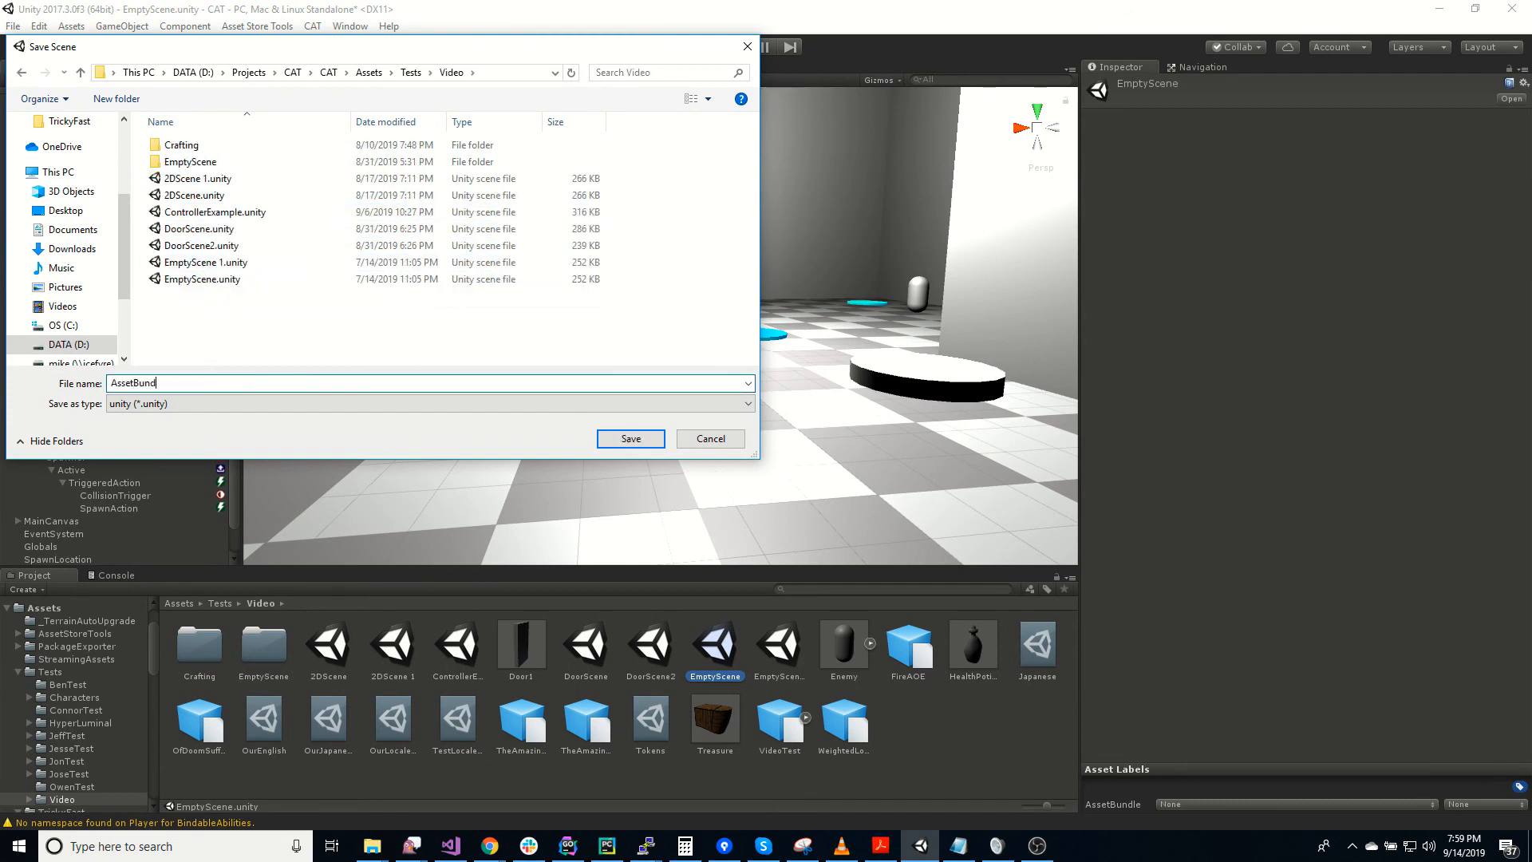
{"action": "type", "text": "AssetBundleScene"}
{"action": "key", "text": "Return"}
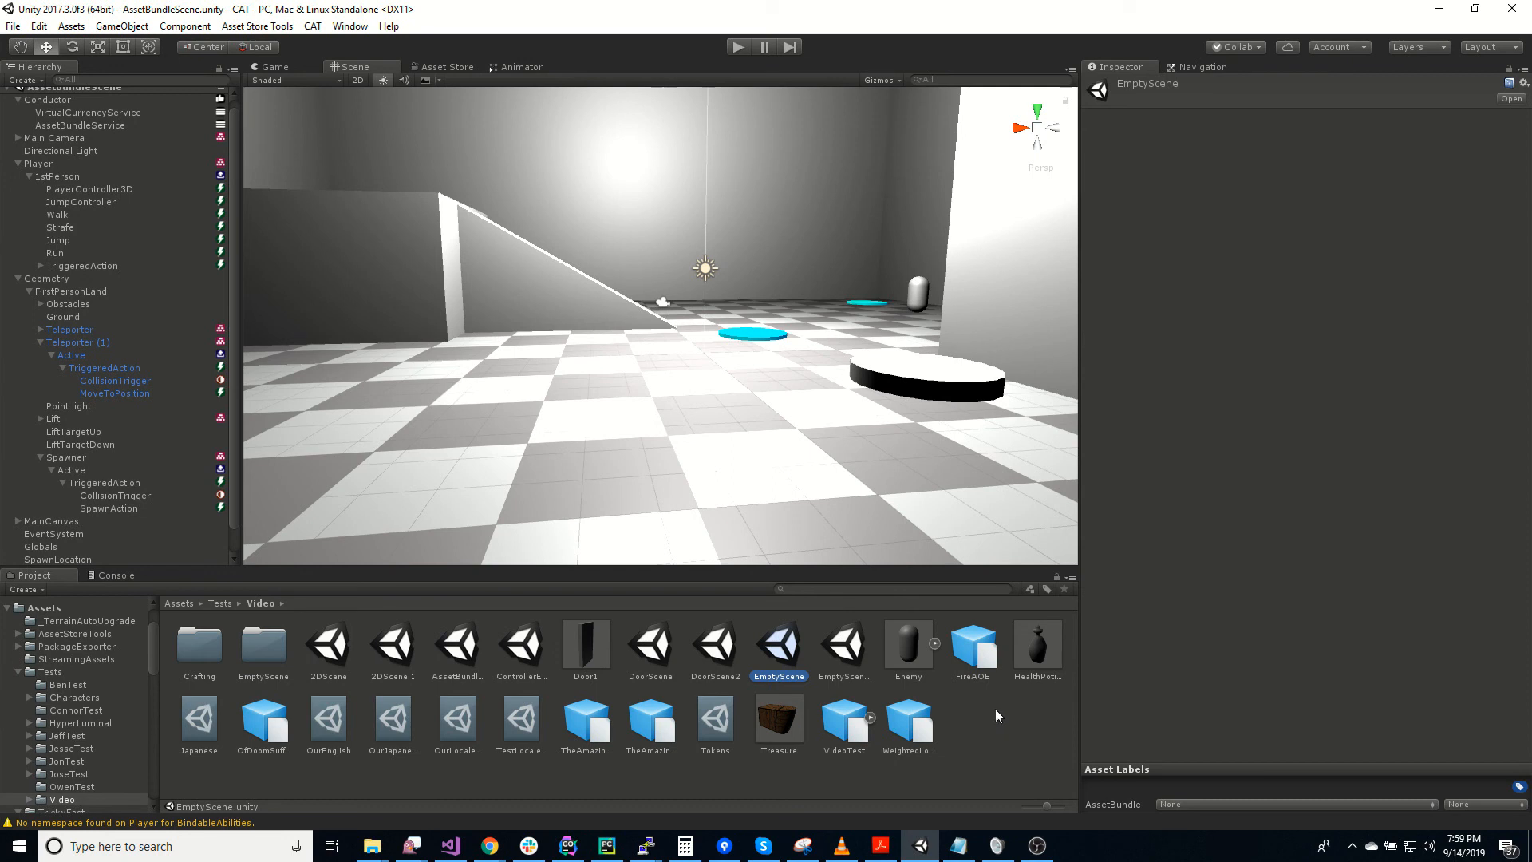
Step: Assign the EmptyScene asset in the Video folder to an asset bundle named tutorialbundle
{"action": "left_click", "coordinate": [895, 692]}
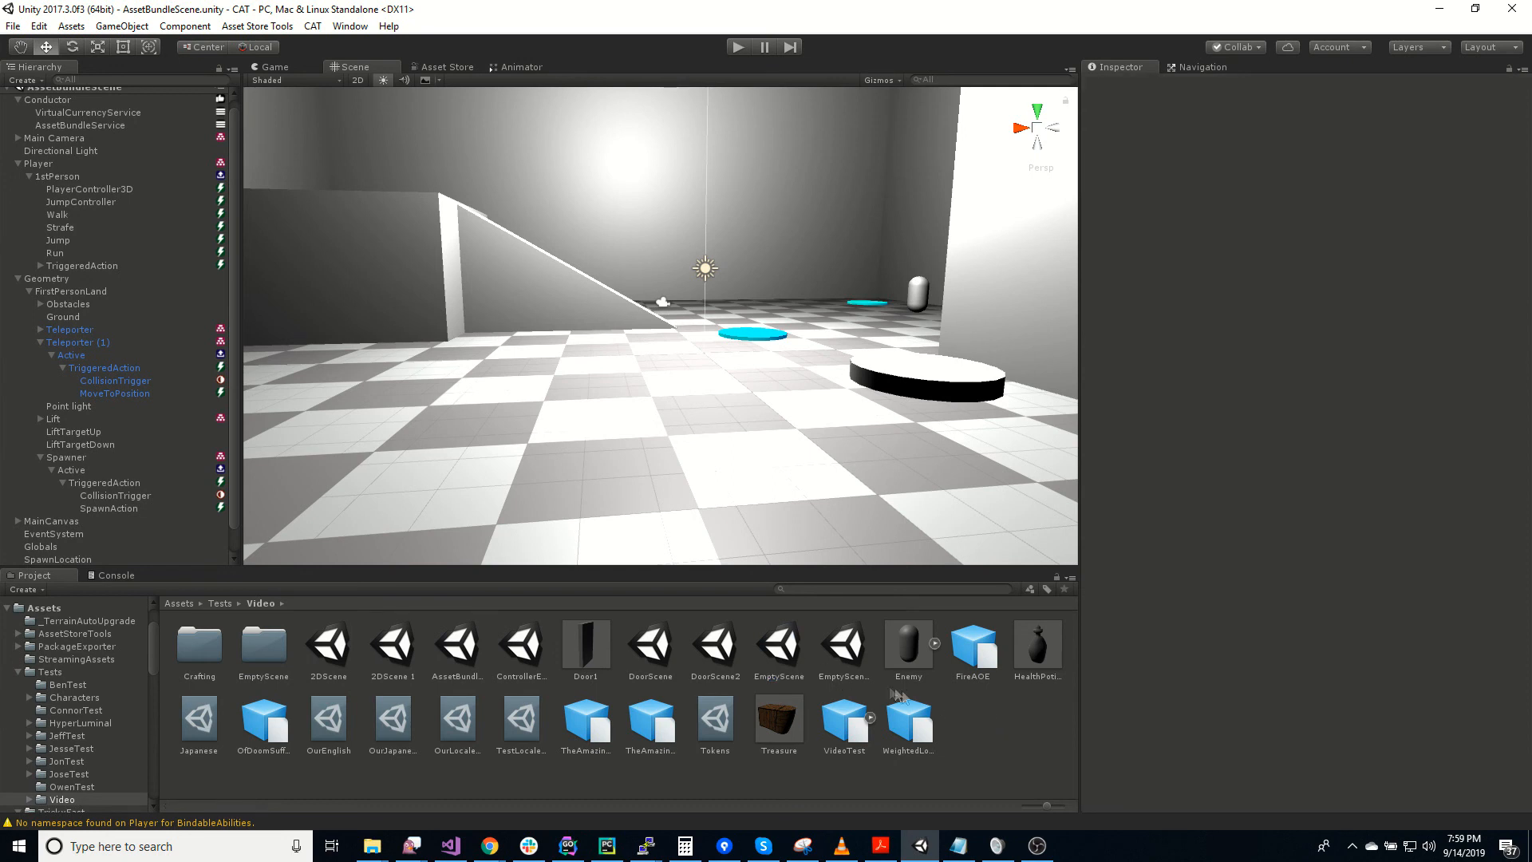
{"action": "left_click", "coordinate": [784, 653]}
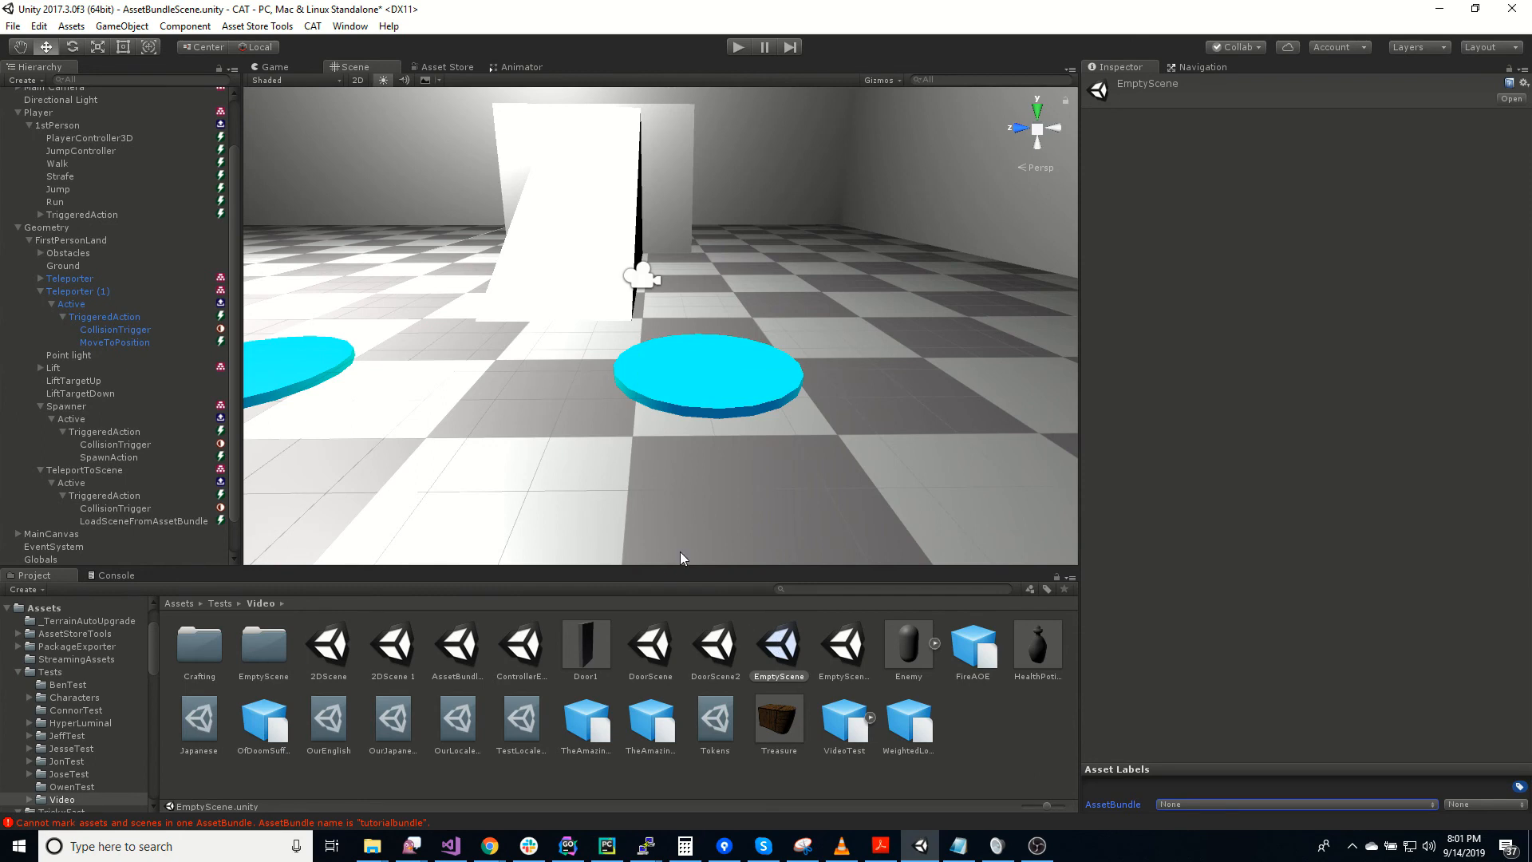
{"action": "left_click", "coordinate": [1203, 803]}
{"action": "left_click", "coordinate": [1209, 781]}
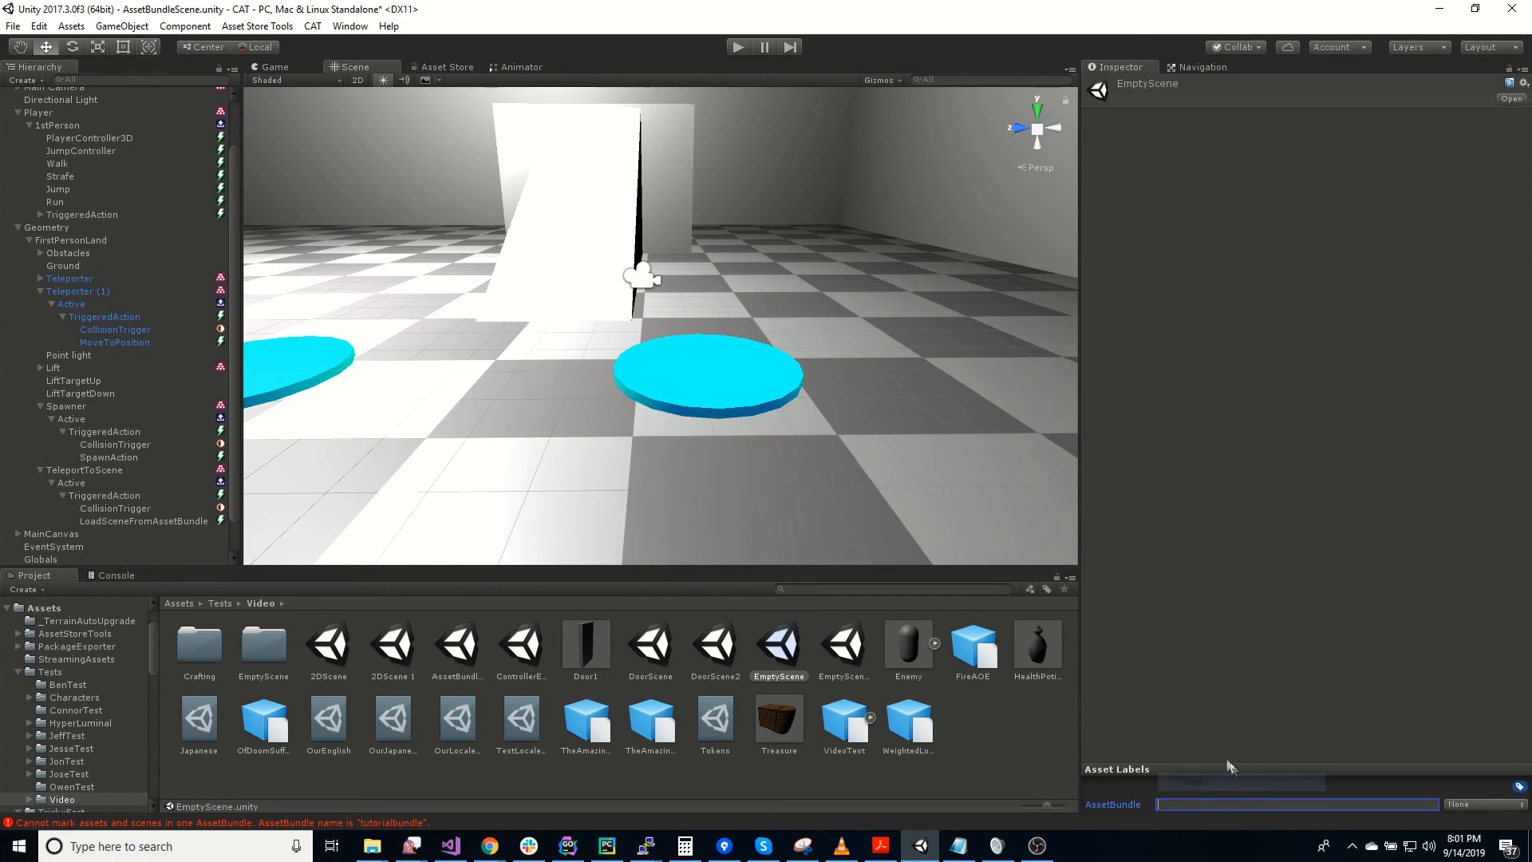
{"action": "type", "text": "tuto"}
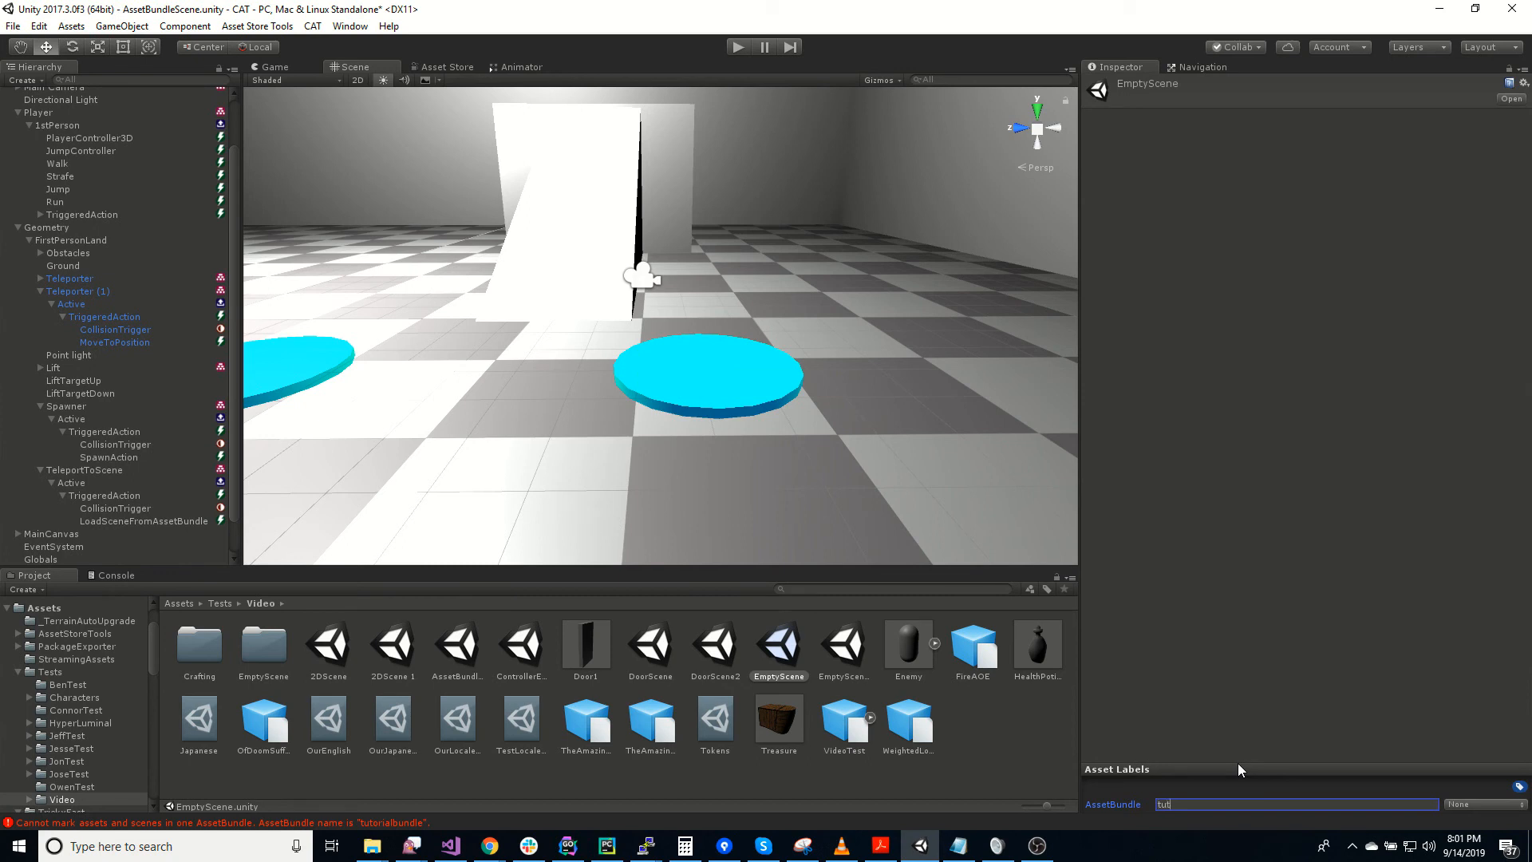
{"action": "type", "text": "rialbundle"}
{"action": "key", "text": "Return"}
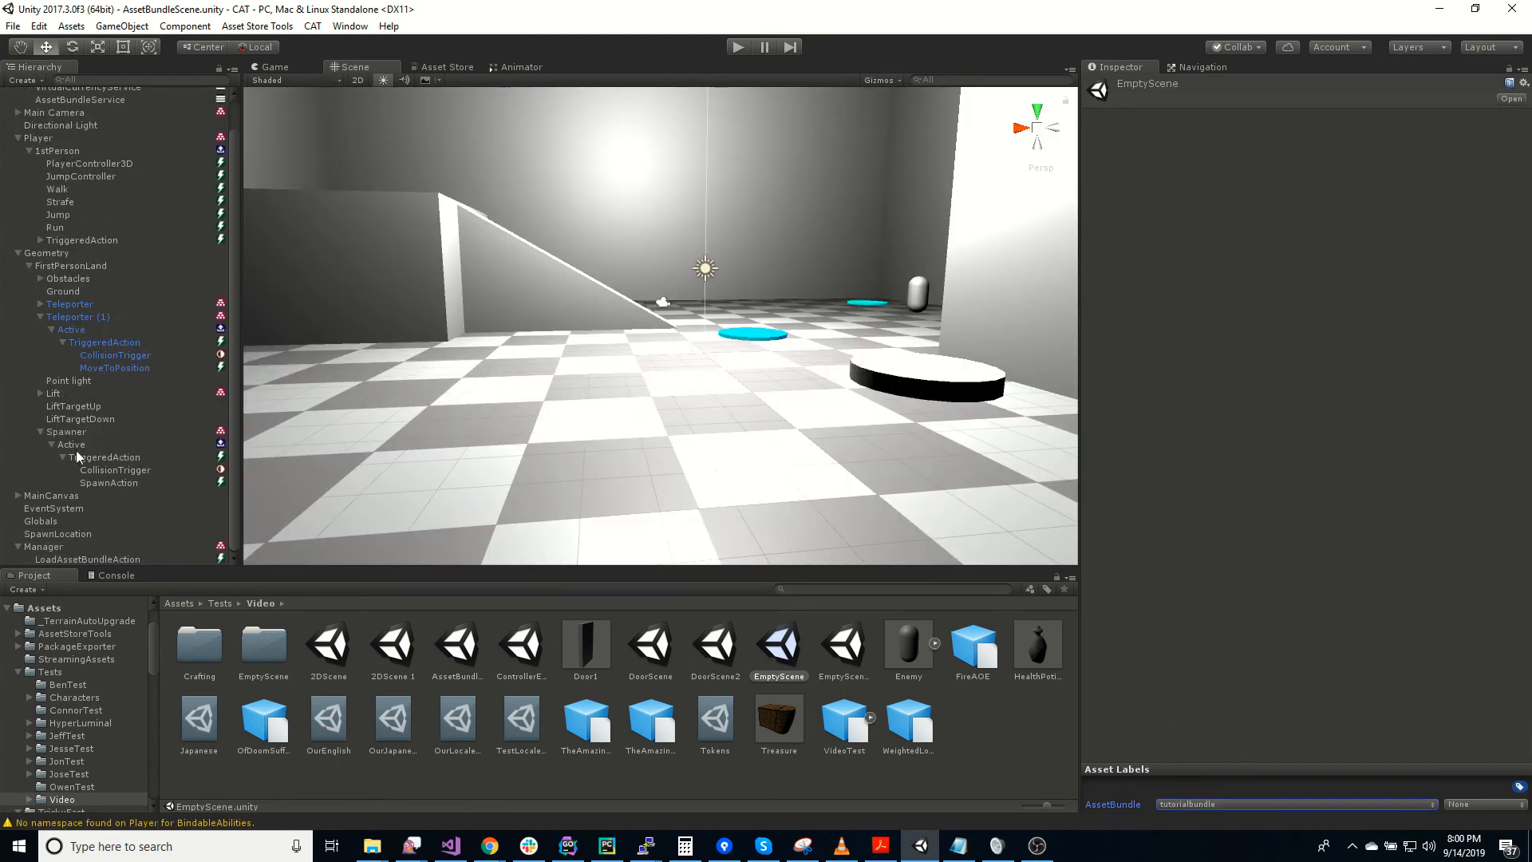
Step: Duplicate the Spawner pad object and rename the copy TeleportToScene
{"action": "left_click", "coordinate": [83, 432]}
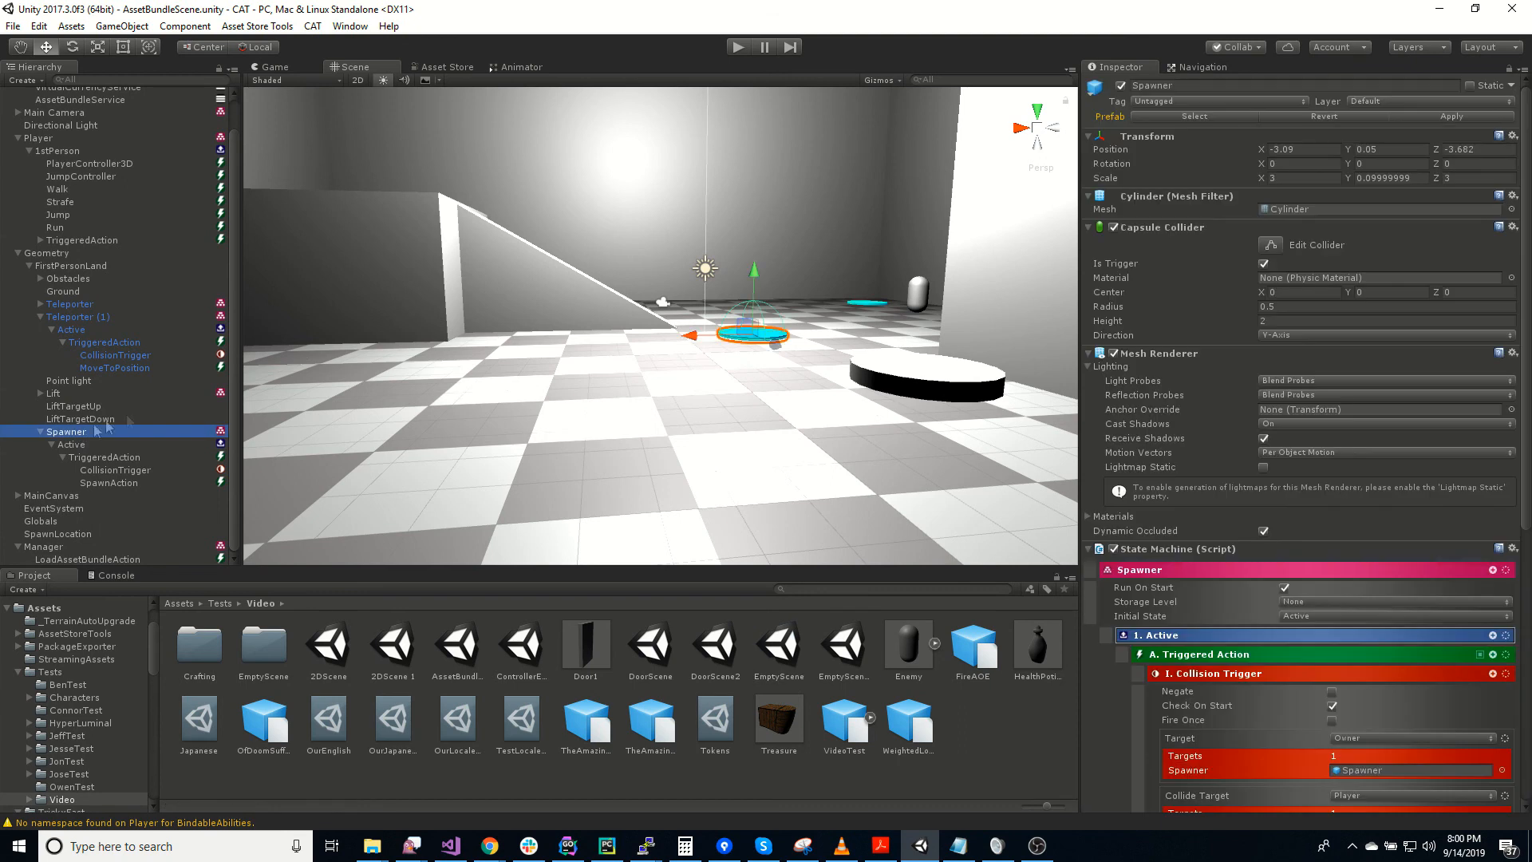
{"action": "key", "text": "ctrl+d"}
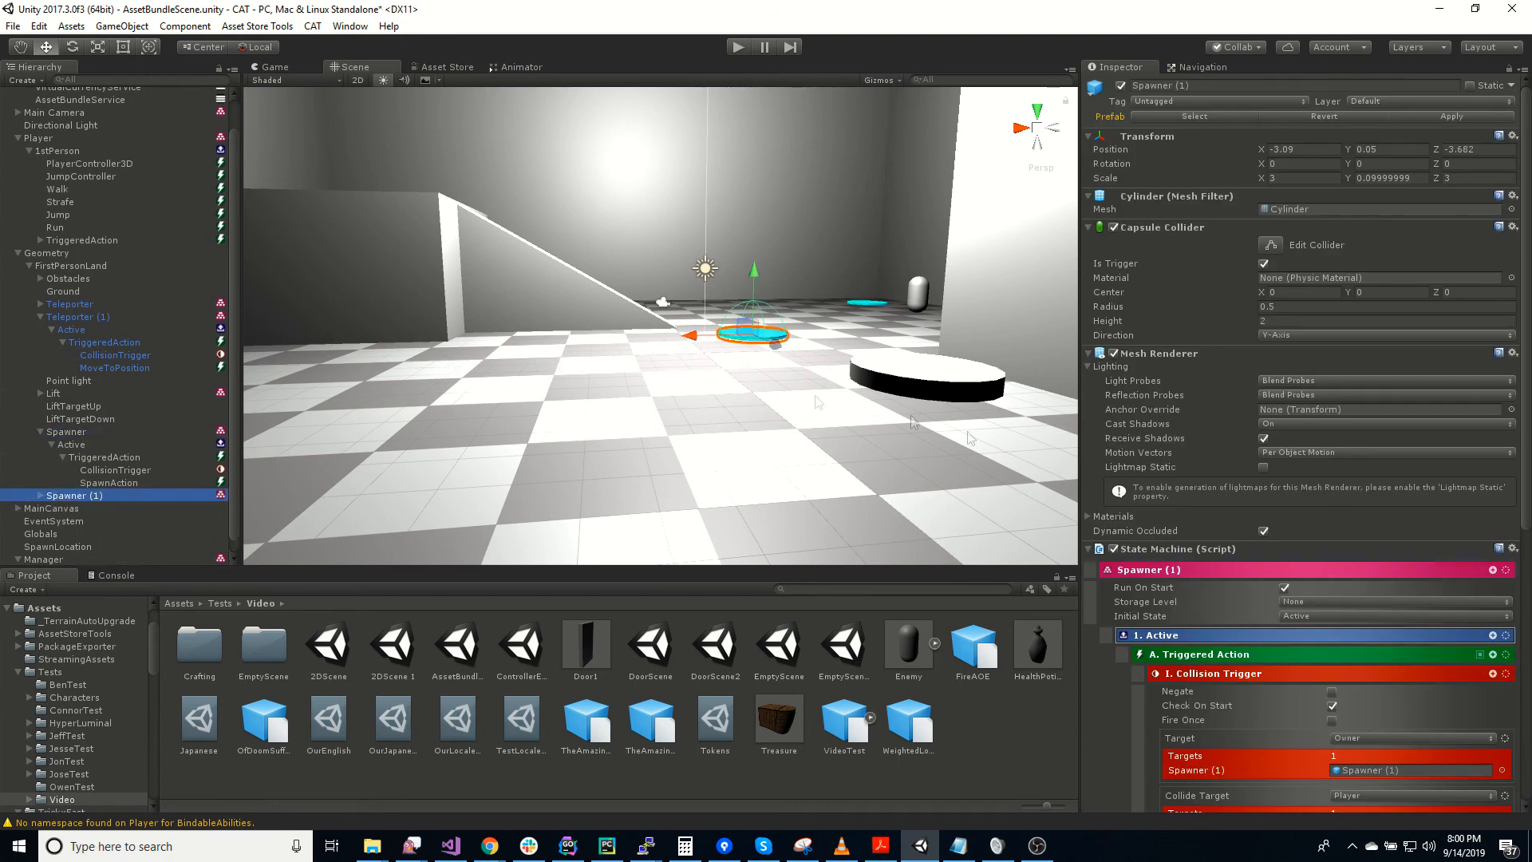
{"action": "left_click", "coordinate": [788, 441]}
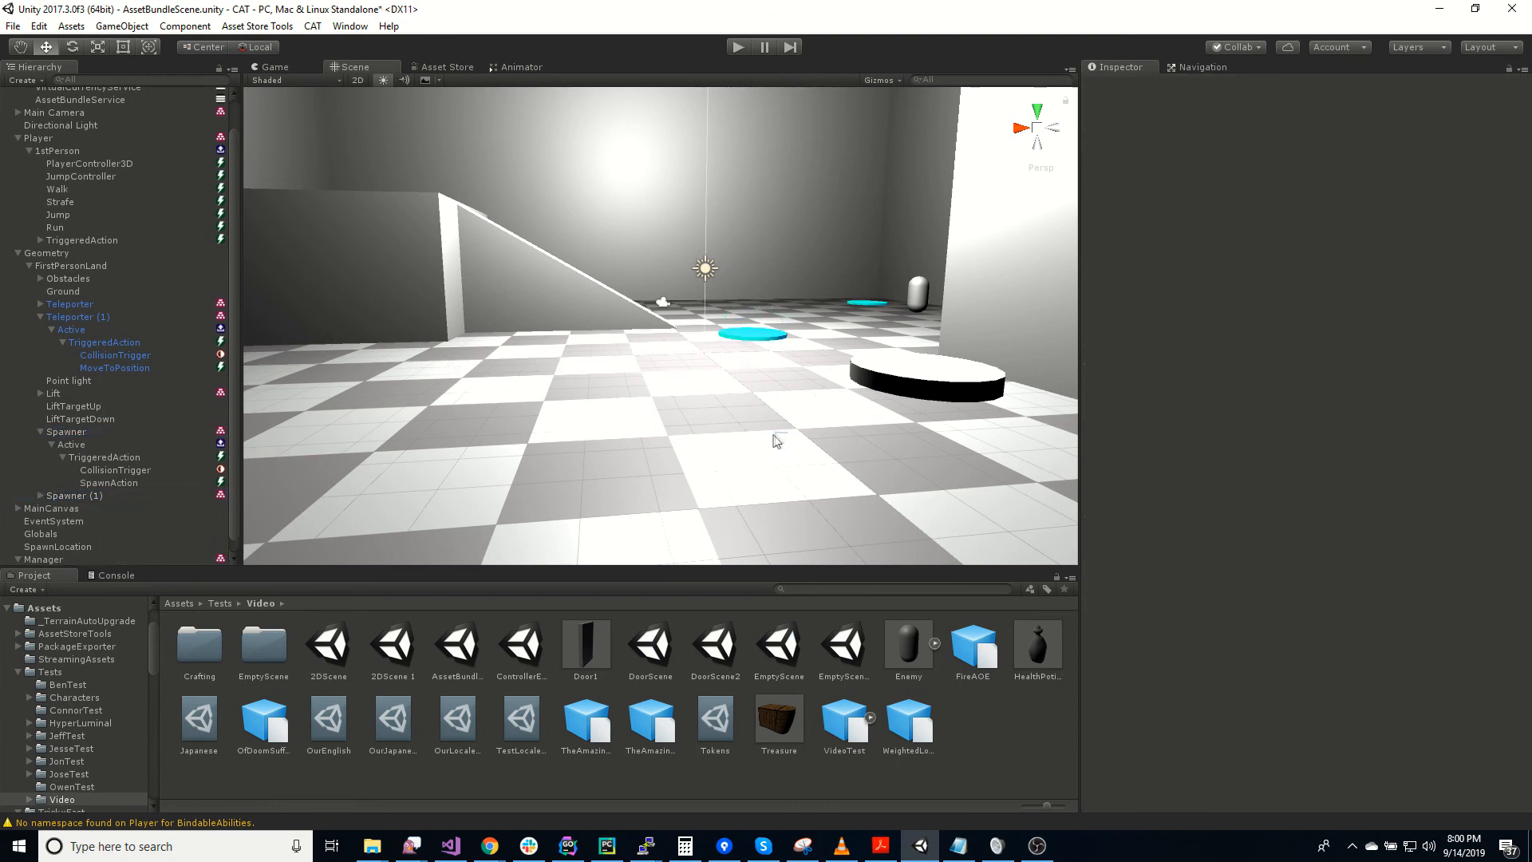
{"action": "left_click", "coordinate": [85, 495]}
{"action": "left_click", "coordinate": [102, 495]}
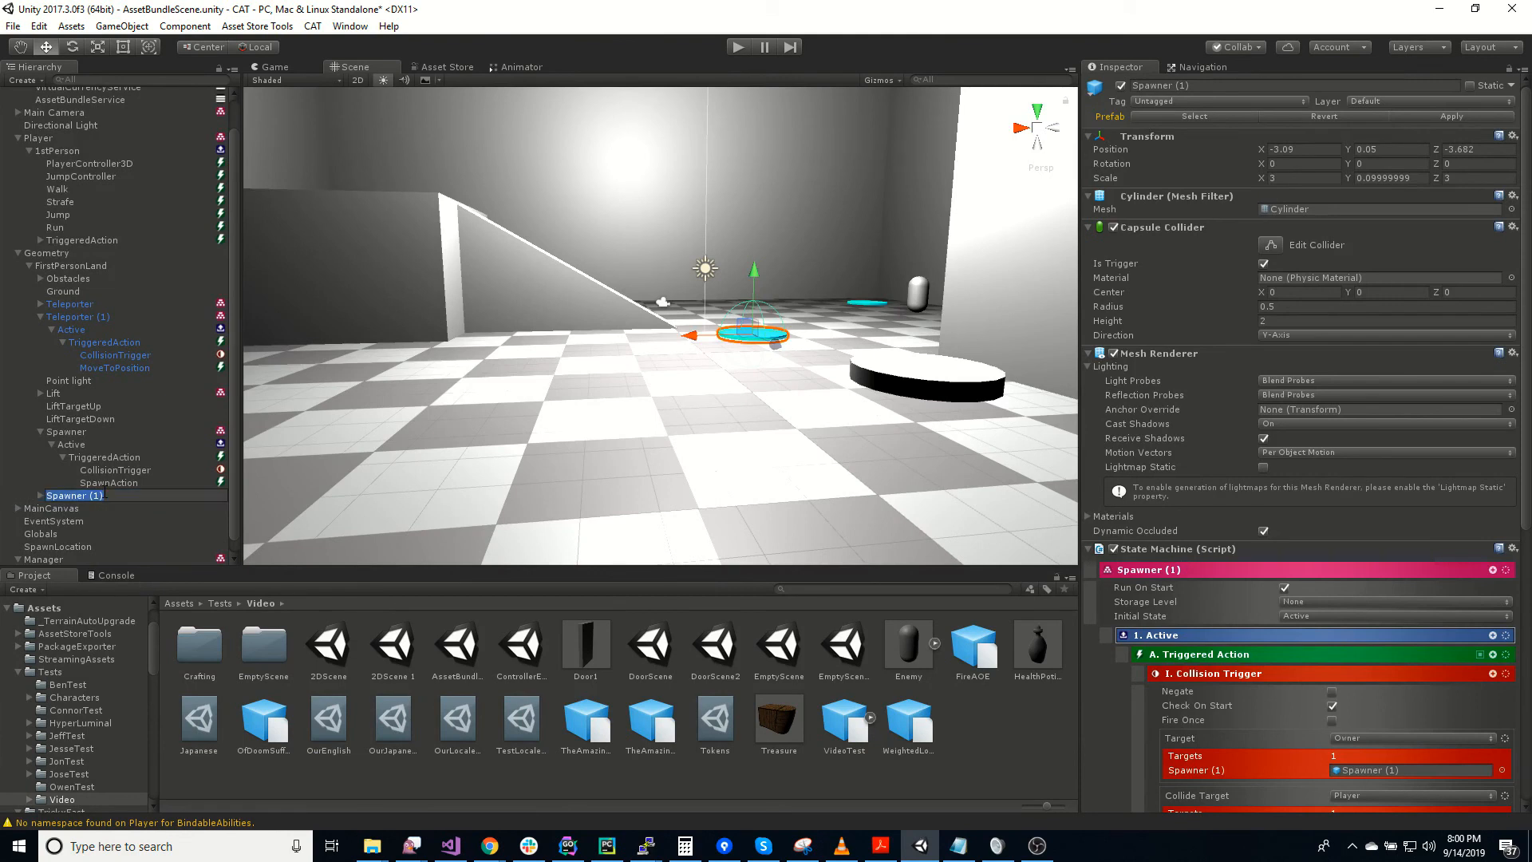
{"action": "type", "text": "TeleportToScene"}
{"action": "key", "text": "Return"}
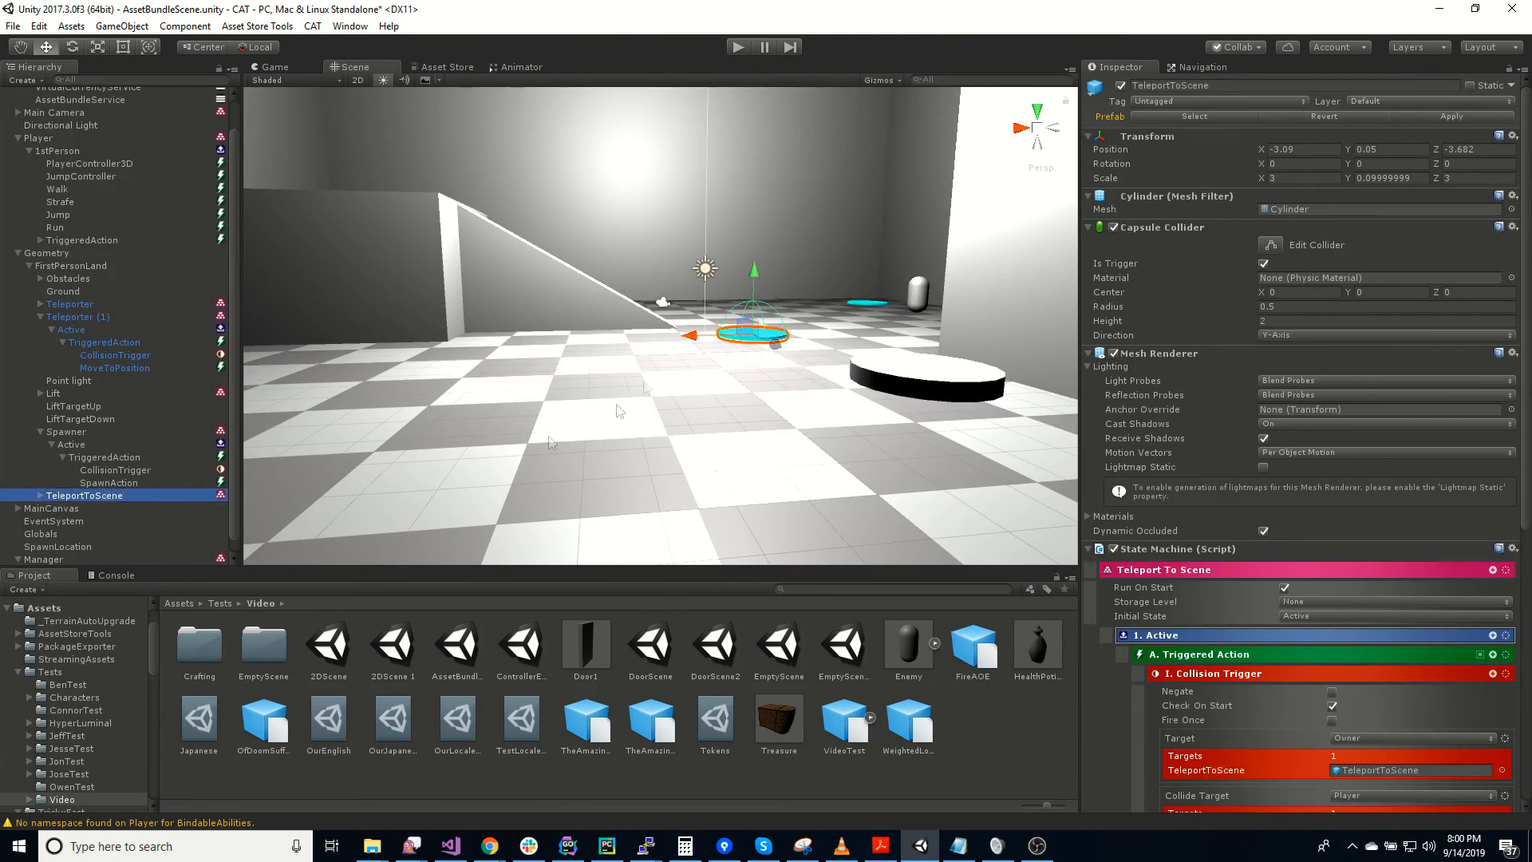
Step: Move the TeleportToScene pad along the Z axis to about -11.11, away from the Spawner pad
{"action": "right_click_drag", "start_coordinate": [776, 367], "coordinate": [323, 381]}
{"action": "left_click_drag", "start_coordinate": [436, 417], "coordinate": [833, 457]}
{"action": "right_click_drag", "start_coordinate": [833, 452], "coordinate": [817, 439]}
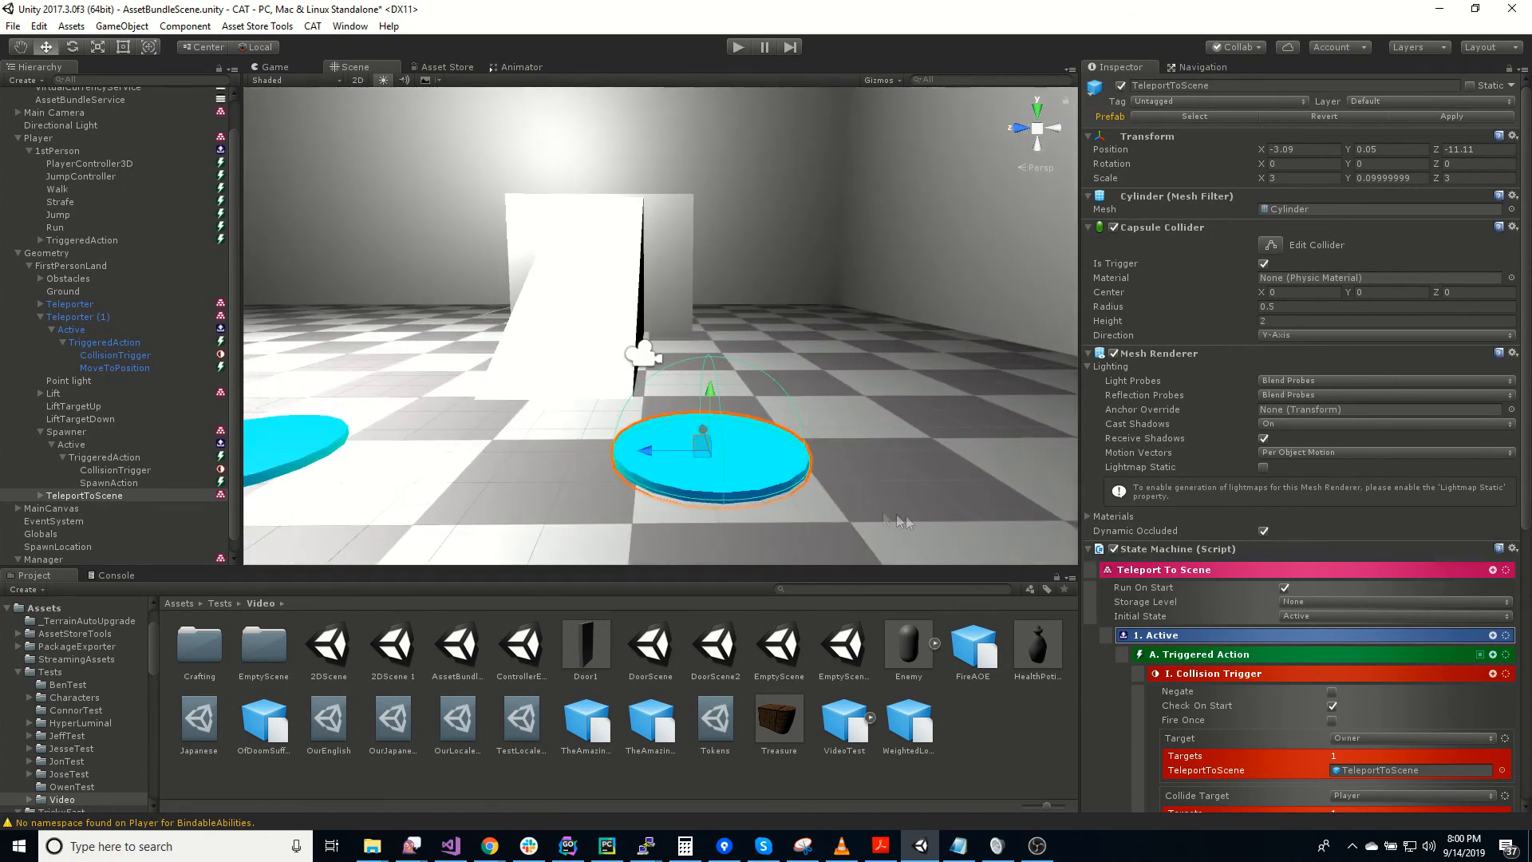
{"action": "mouse_move", "coordinate": [511, 445]}
{"action": "right_mouse_down"}
{"action": "mouse_move", "coordinate": [520, 496]}
{"action": "mouse_move", "coordinate": [504, 454]}
{"action": "right_mouse_up"}
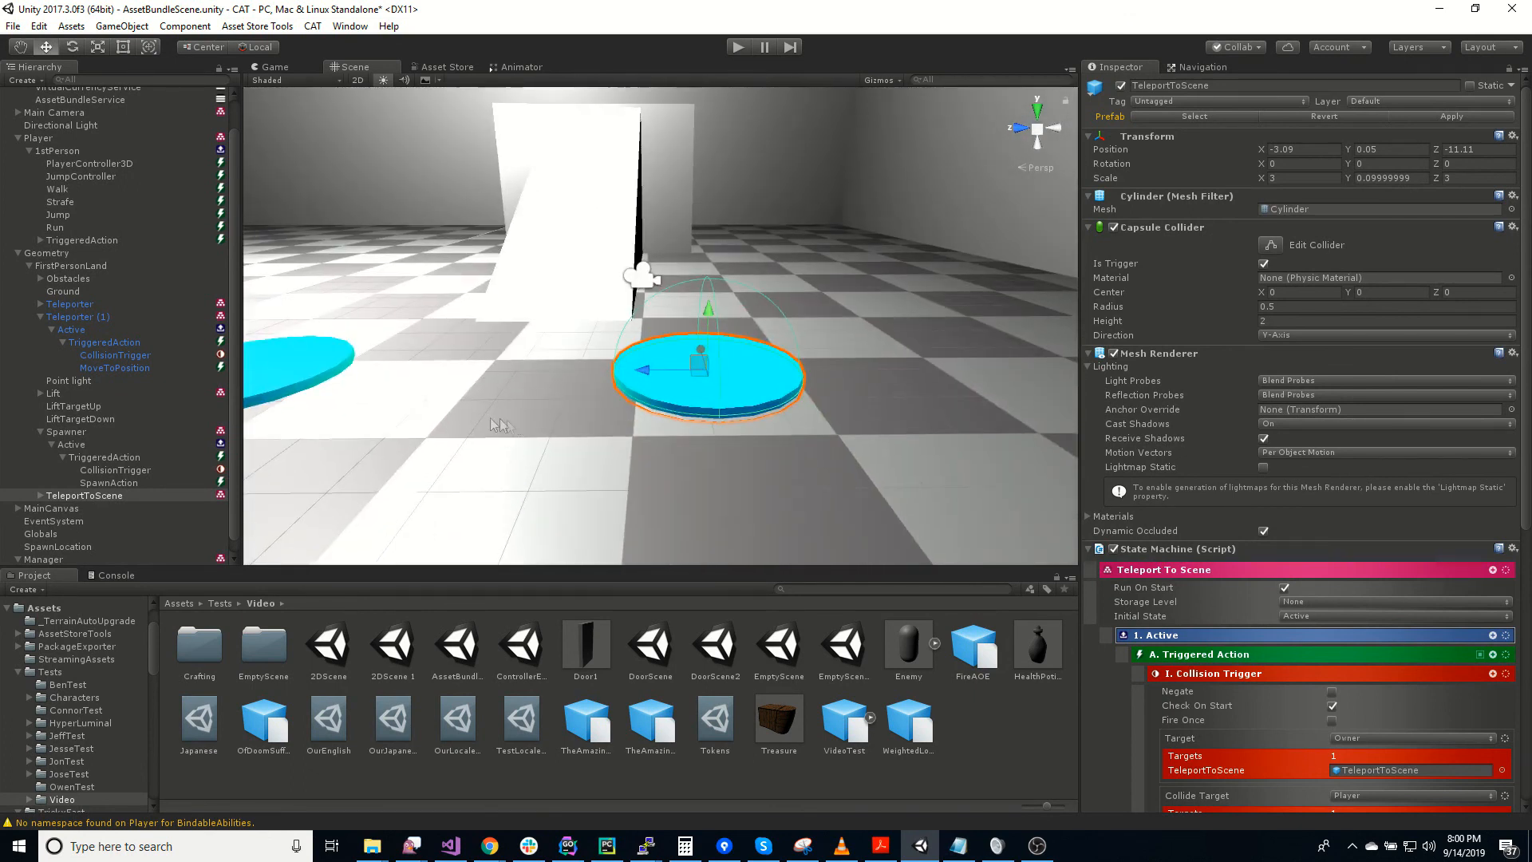
Step: Delete the SpawnAction nested in the TriggeredAction of TeleportToScene
{"action": "left_click", "coordinate": [41, 495]}
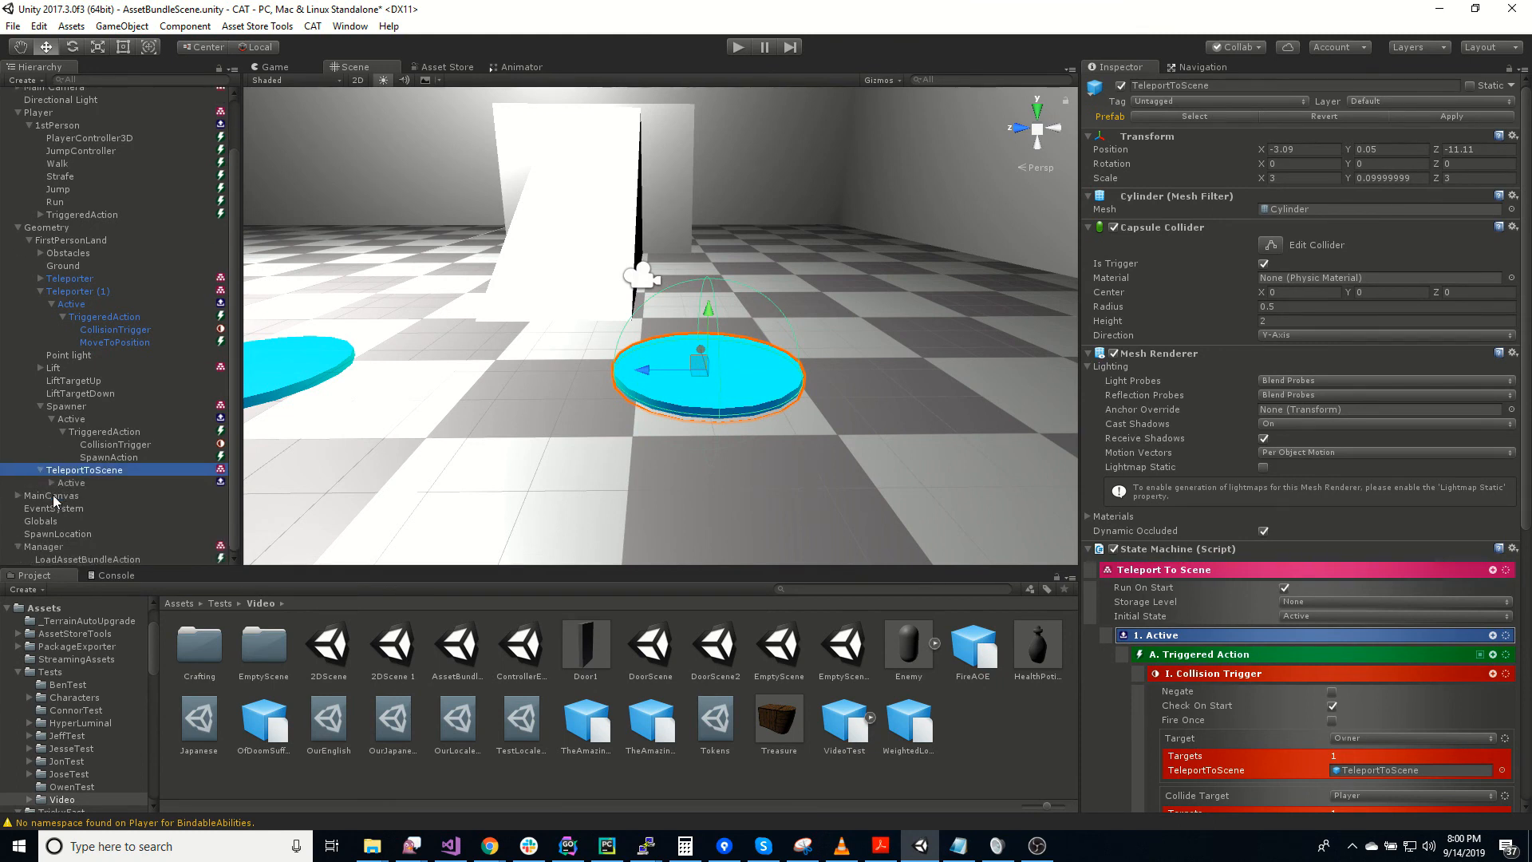
{"action": "left_click", "coordinate": [51, 481]}
{"action": "left_click", "coordinate": [59, 495]}
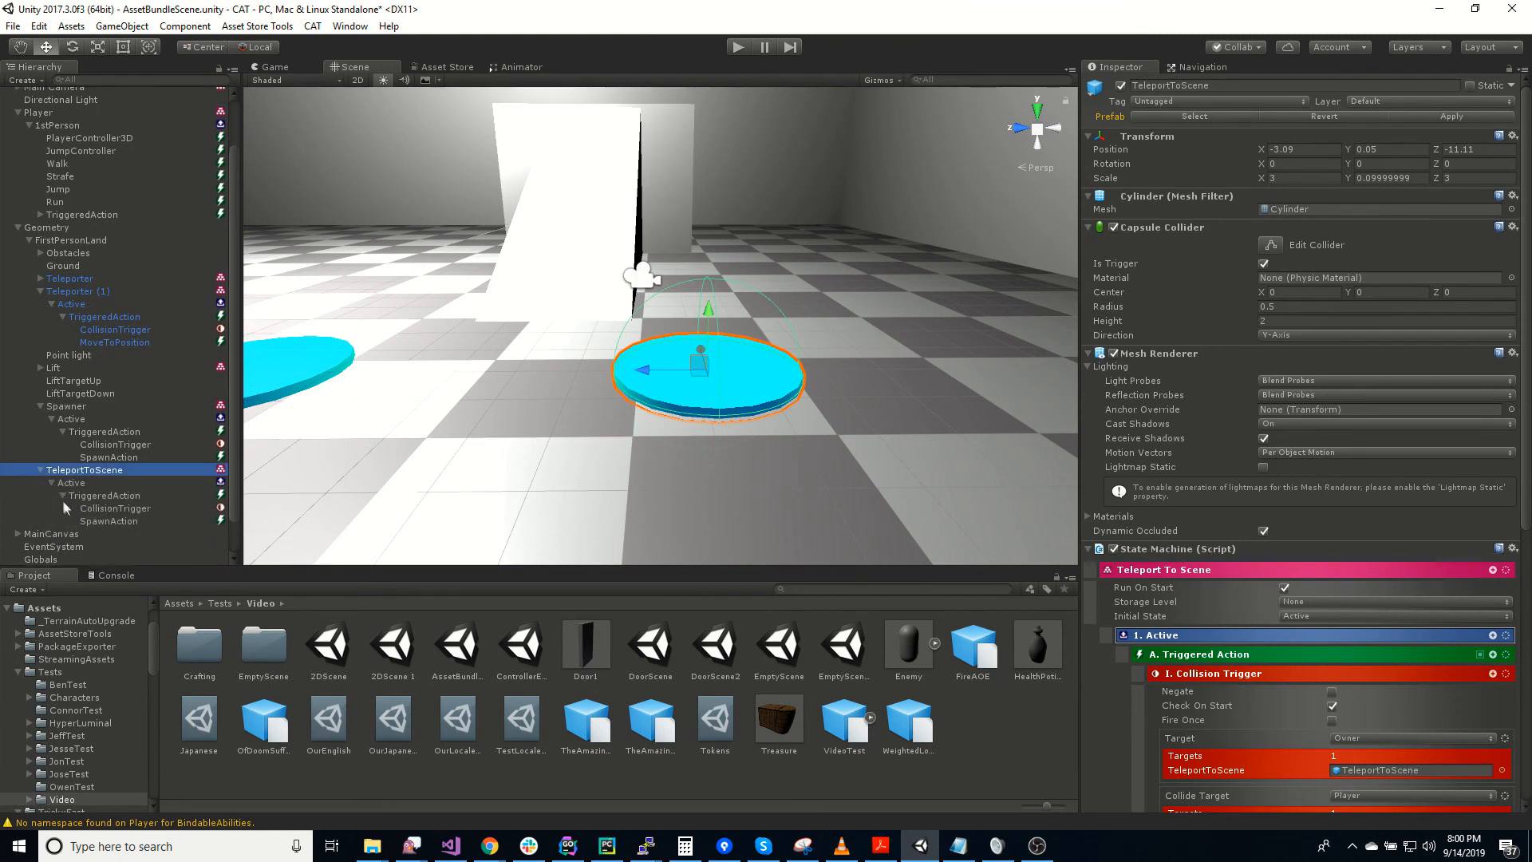
{"action": "left_click", "coordinate": [106, 522]}
{"action": "key", "text": "Delete"}
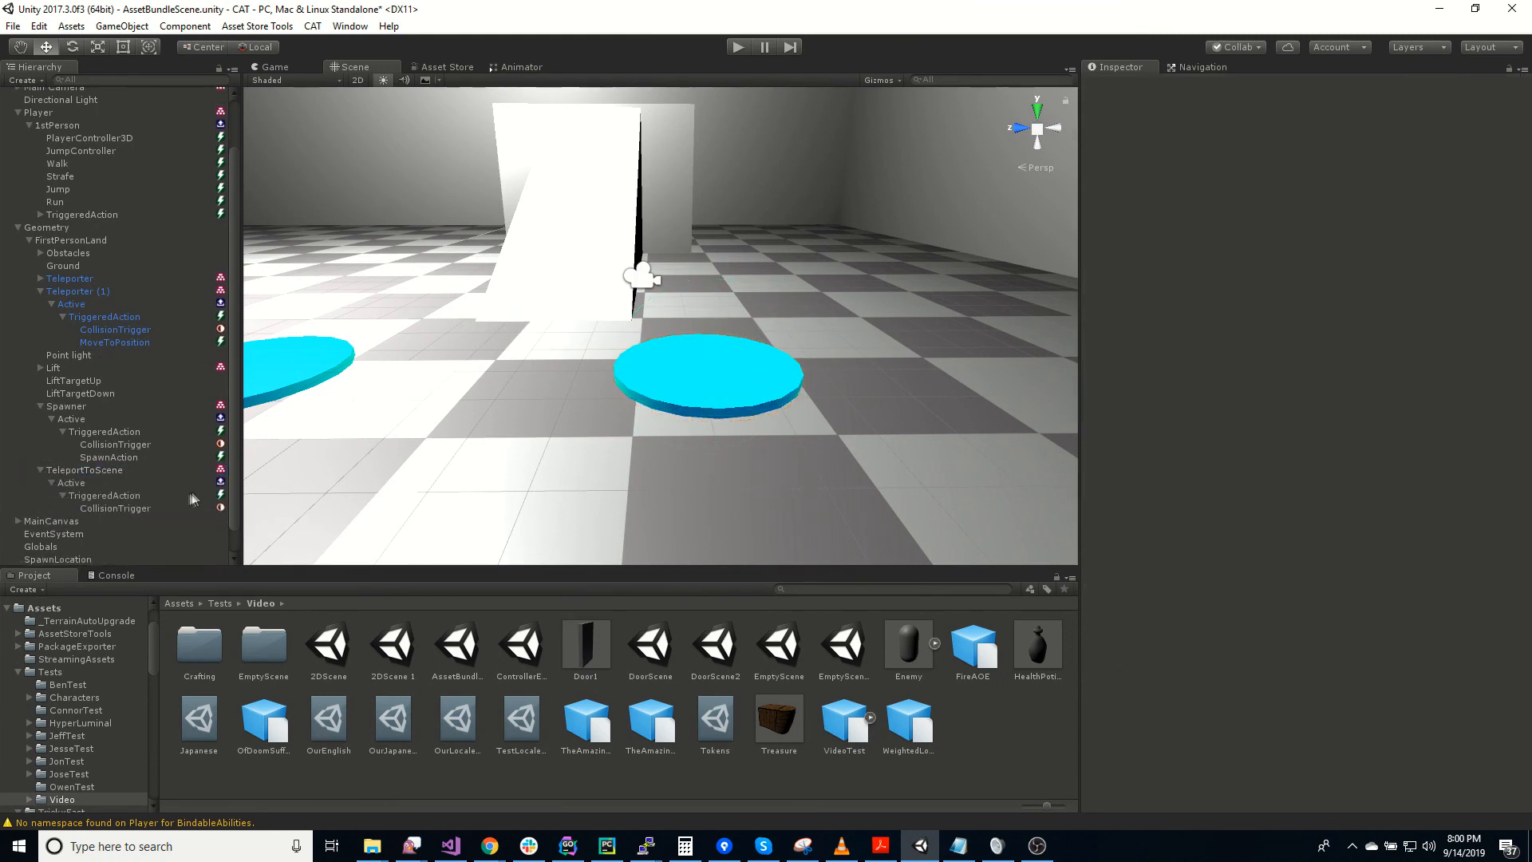
Step: Add a Load Scene From Asset Bundle action as a child of TeleportToScene's TriggeredAction
{"action": "left_click", "coordinate": [1505, 218]}
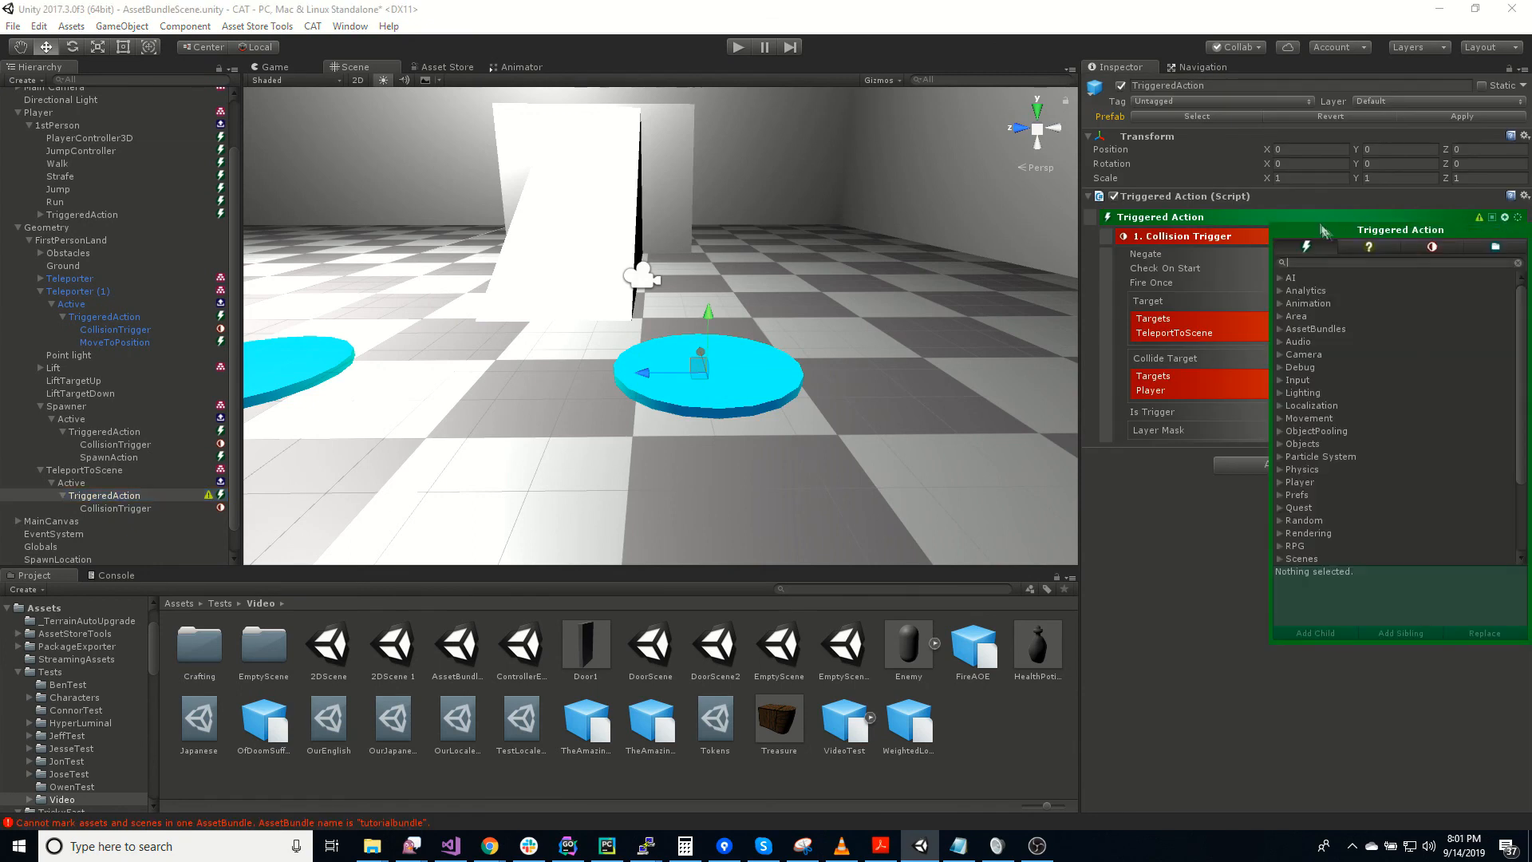
{"action": "type", "text": "load sc"}
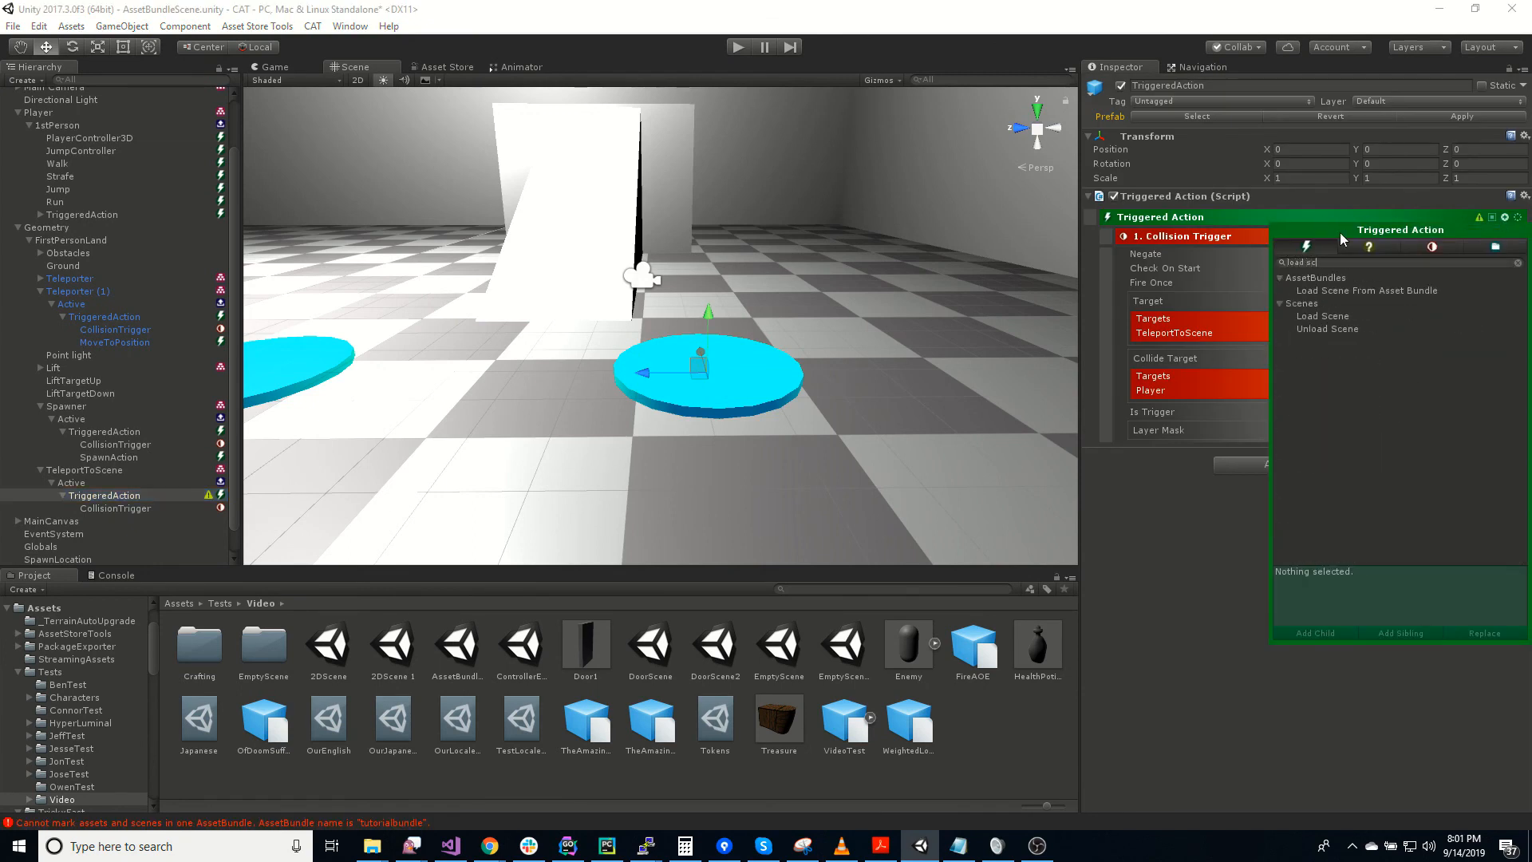
{"action": "double_click", "coordinate": [1376, 292]}
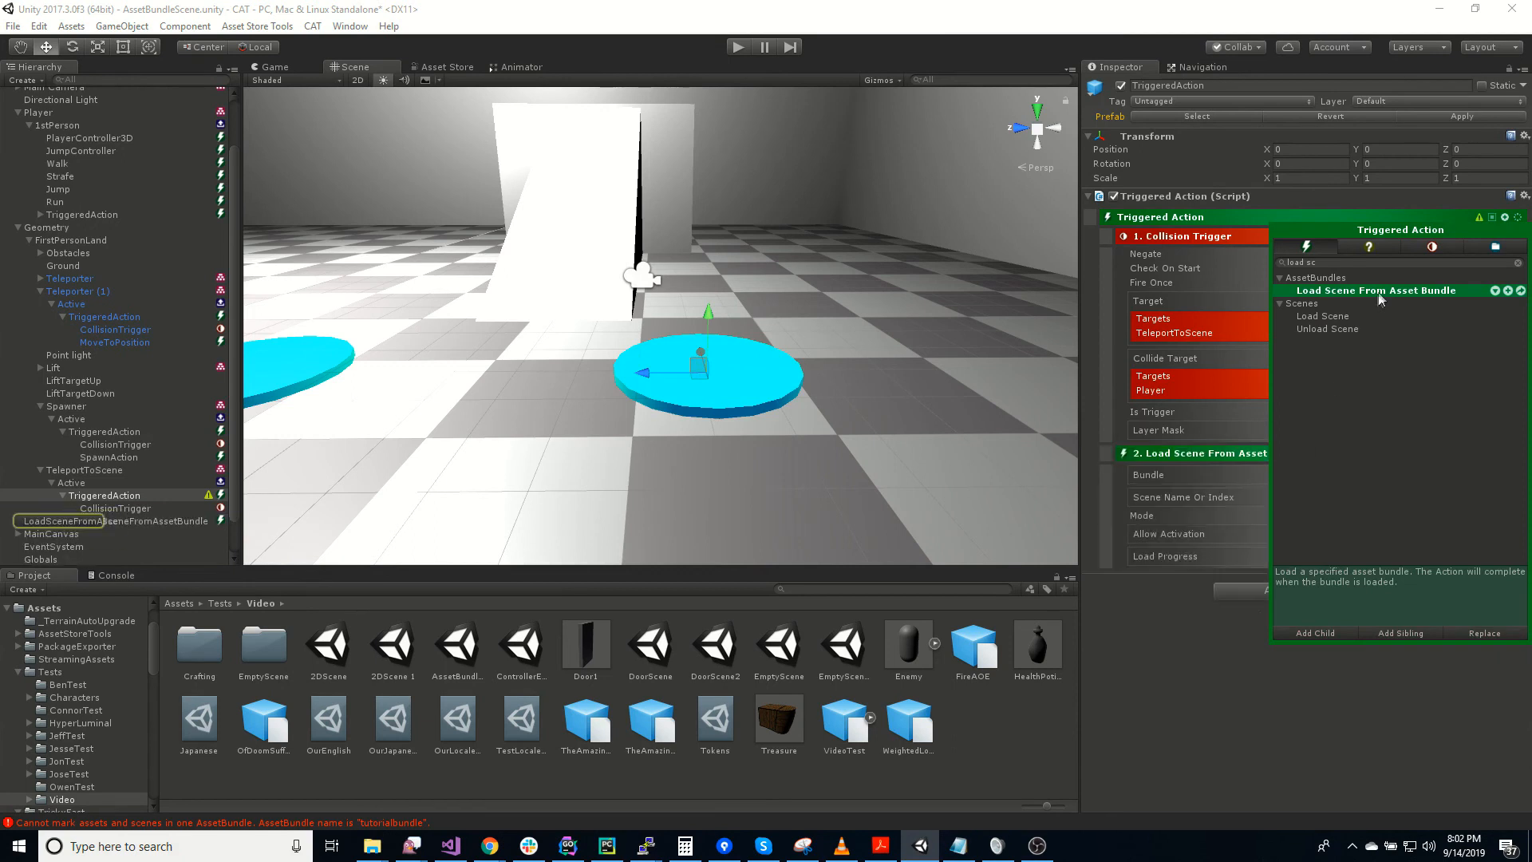
Step: Set the Load Scene From Asset Bundle action's bundle to tutorialscene and its scene name to EmptyScene
{"action": "left_click", "coordinate": [1347, 477]}
{"action": "left_click", "coordinate": [1362, 527]}
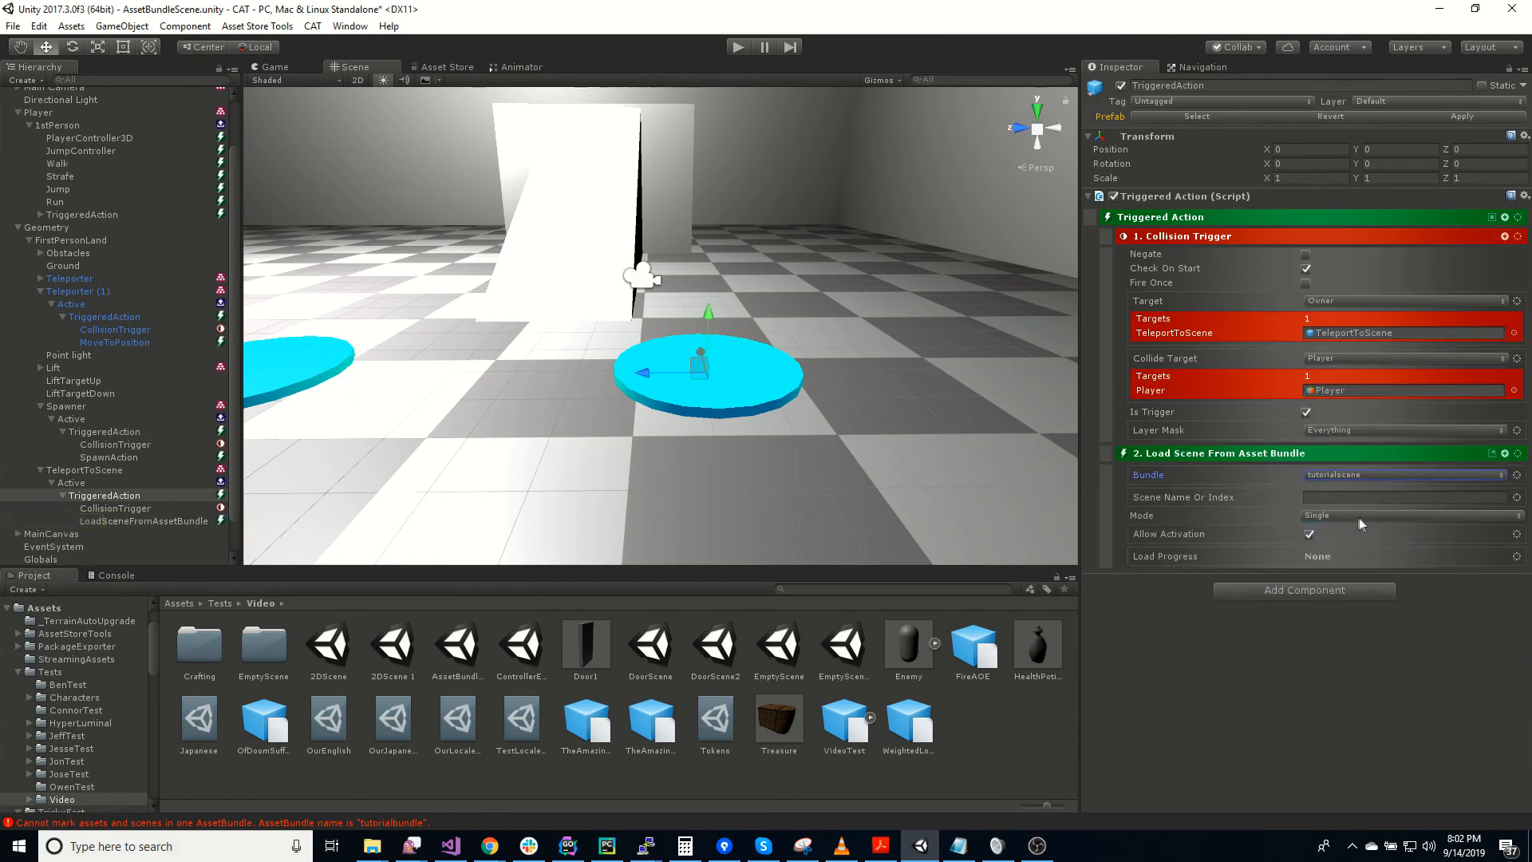
{"action": "left_click", "coordinate": [1321, 496]}
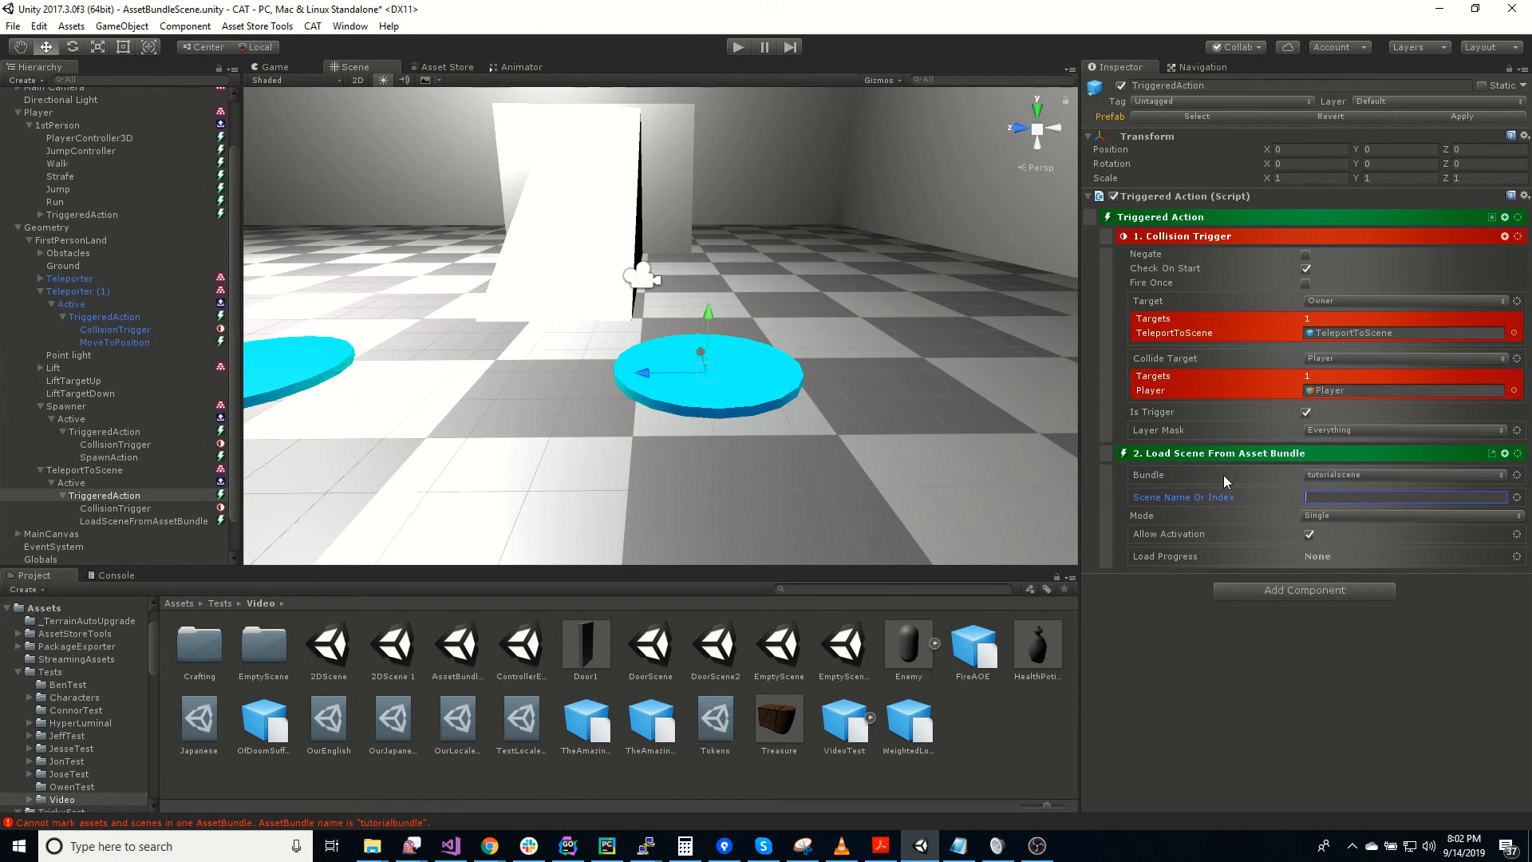
{"action": "type", "text": "EmptyScene"}
{"action": "key", "text": "Return"}
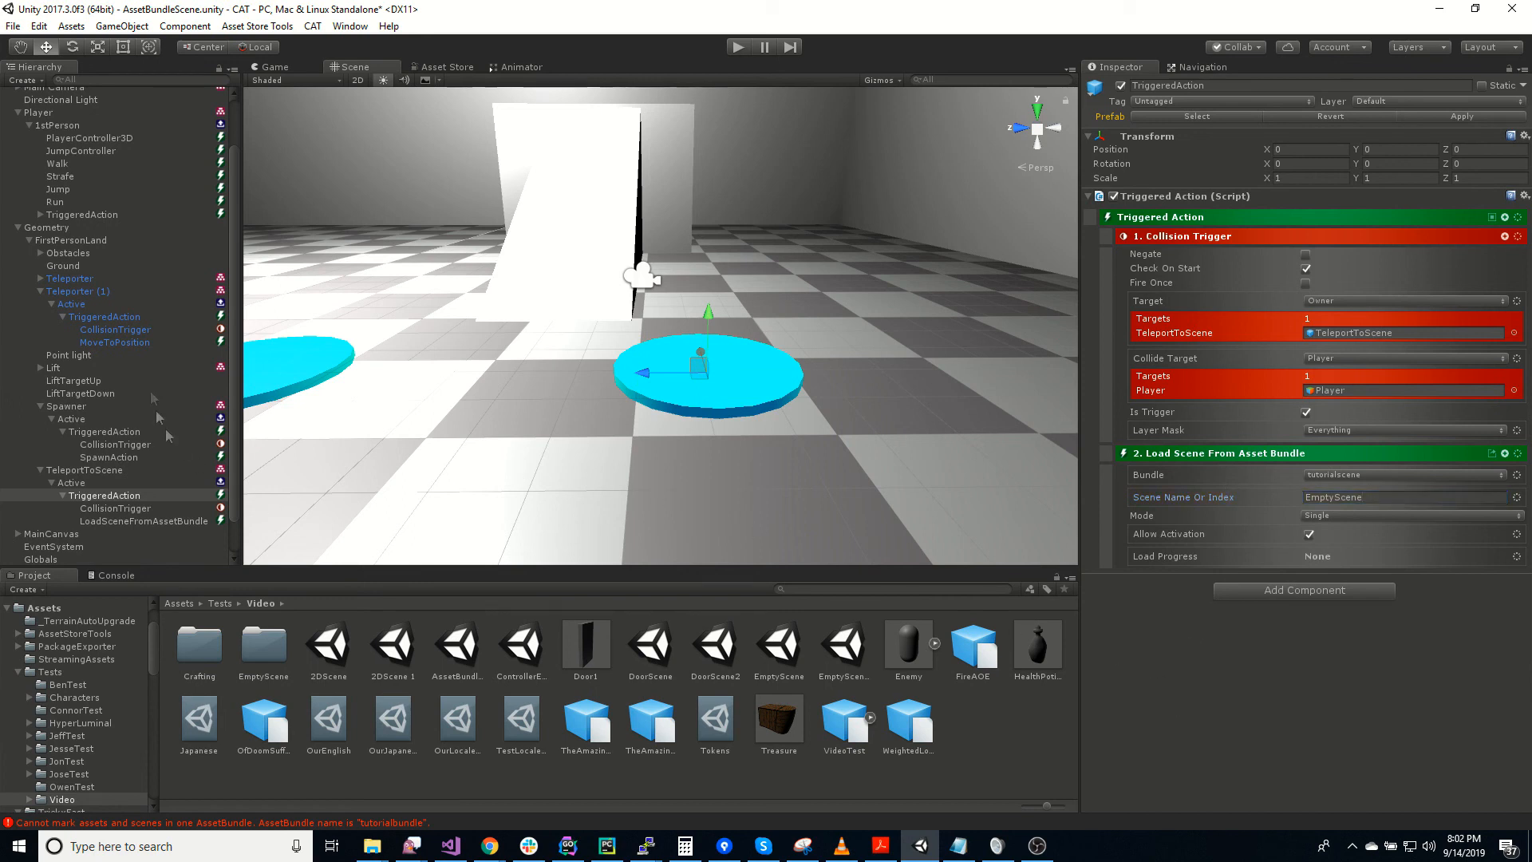
Step: Build the asset bundles for the current platform with CAT and save AssetBundleScene
{"action": "left_click", "coordinate": [312, 26]}
{"action": "mouse_move", "coordinate": [339, 108]}
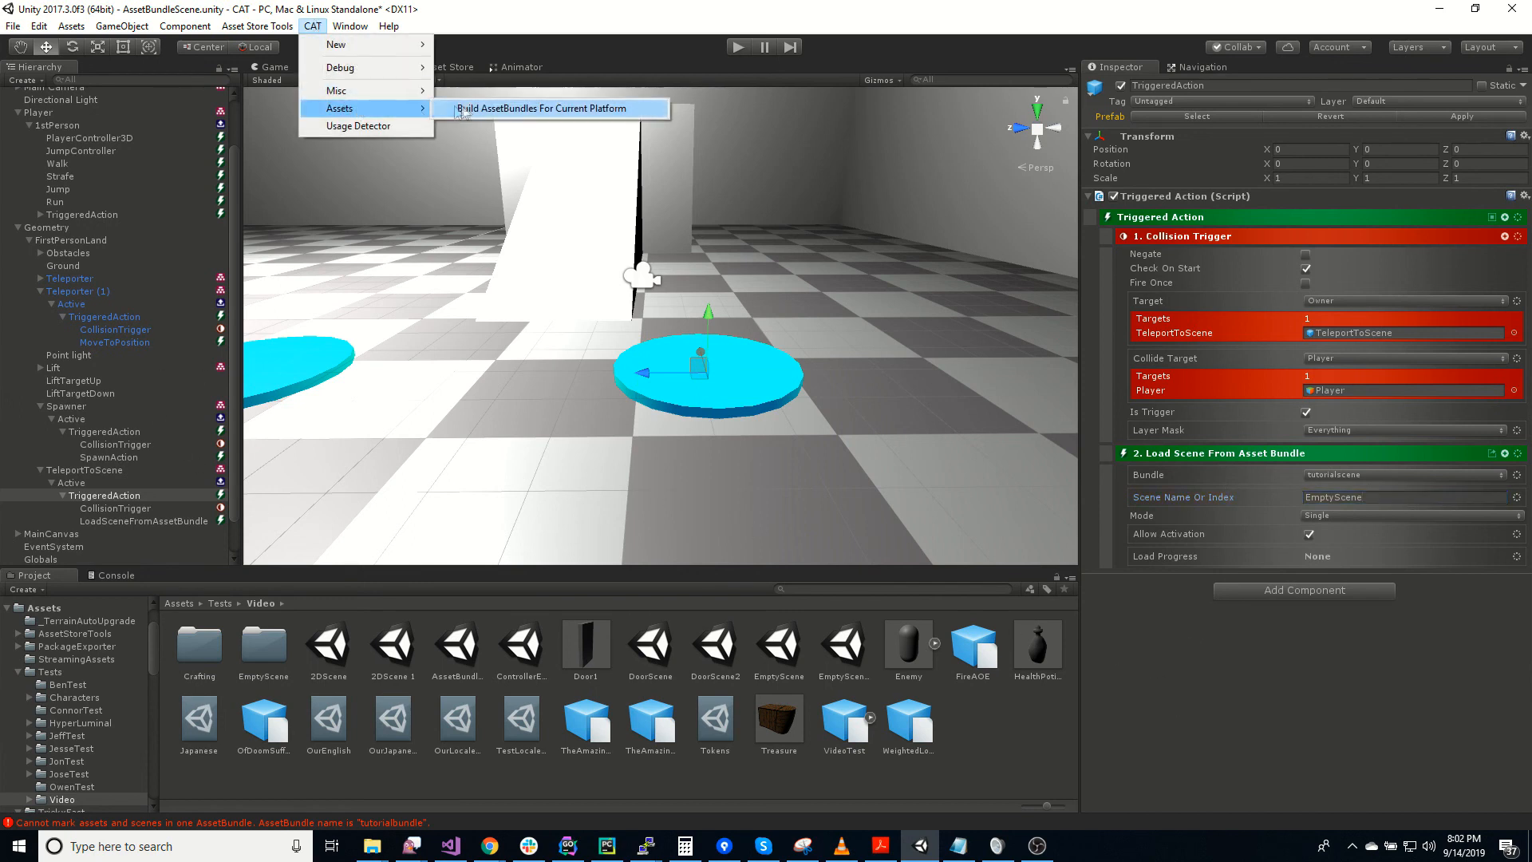
{"action": "left_click", "coordinate": [465, 108]}
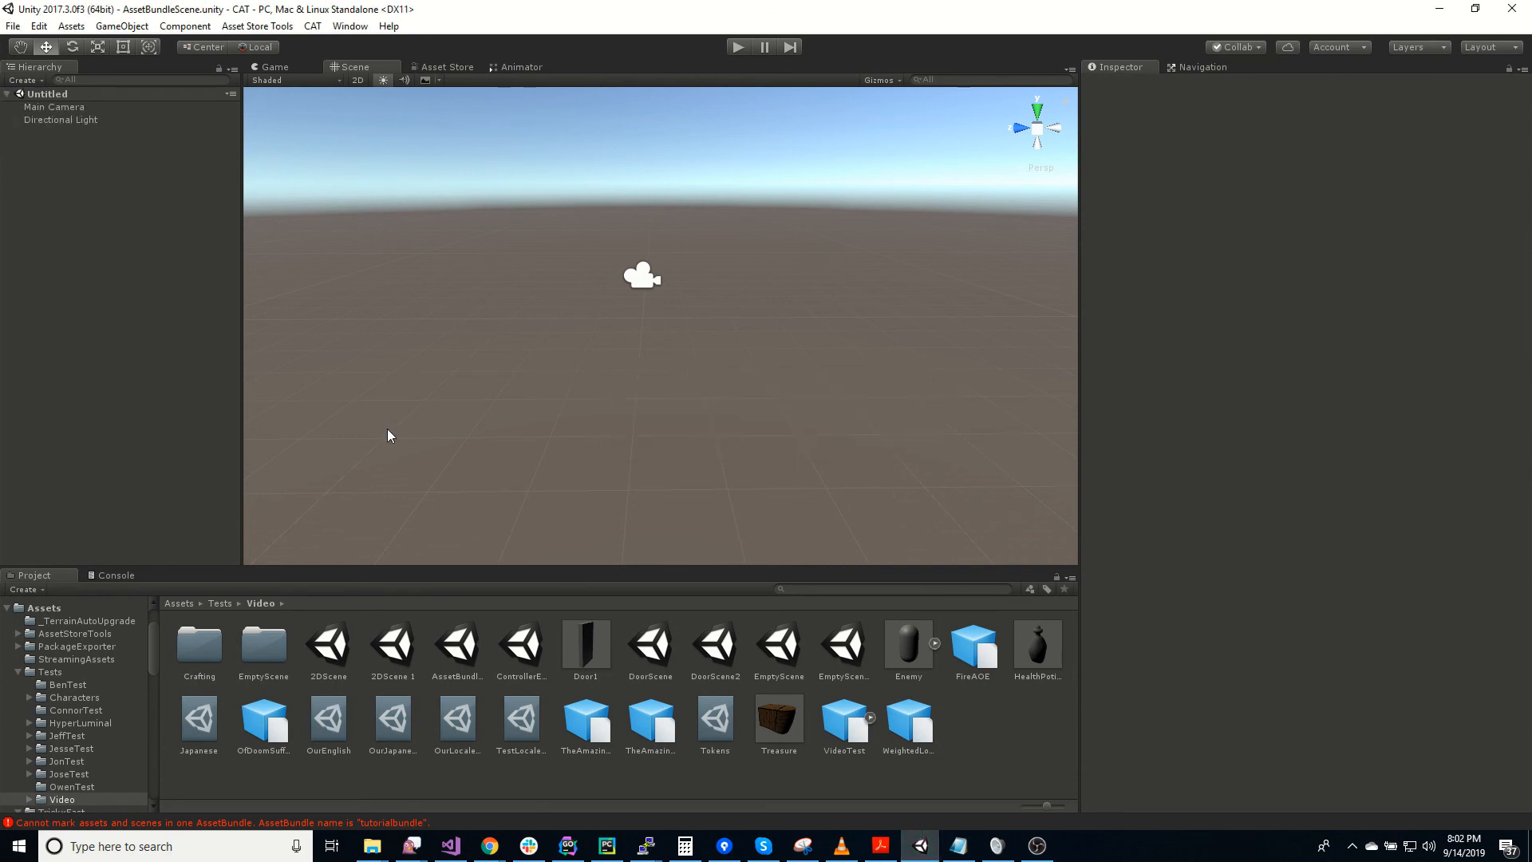
{"action": "right_click_drag", "start_coordinate": [718, 430], "coordinate": [594, 383]}
{"action": "key", "text": "w"}
{"action": "key", "text": "s"}
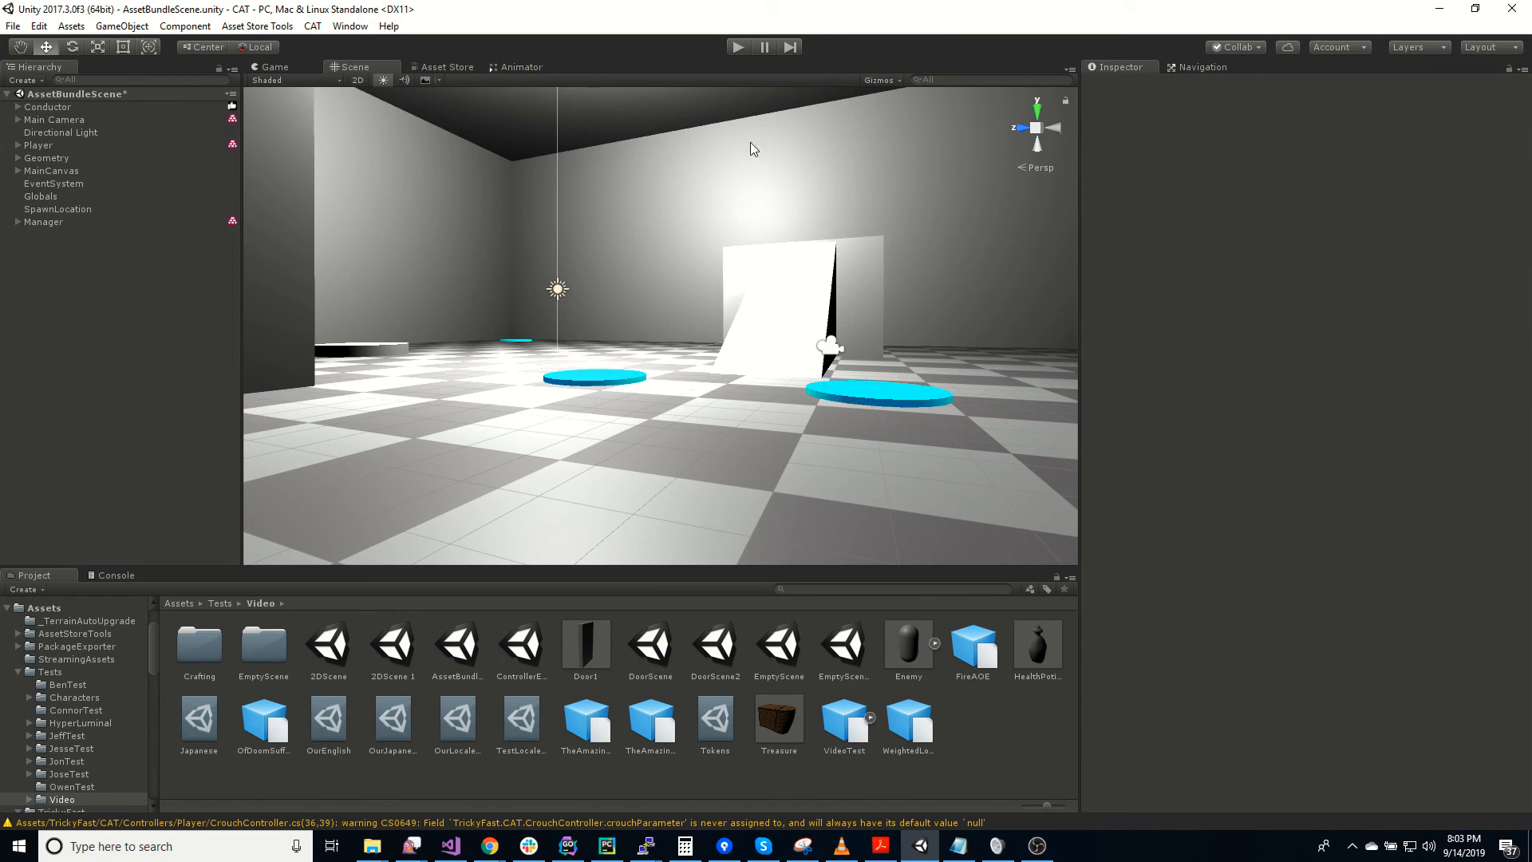
{"action": "key", "text": "ctrl+s"}
Step: Duplicate the LoadAssetBundleAction under Manager and set the copy's bundle to tutorialscene
{"action": "left_click", "coordinate": [18, 221]}
{"action": "left_click", "coordinate": [84, 234]}
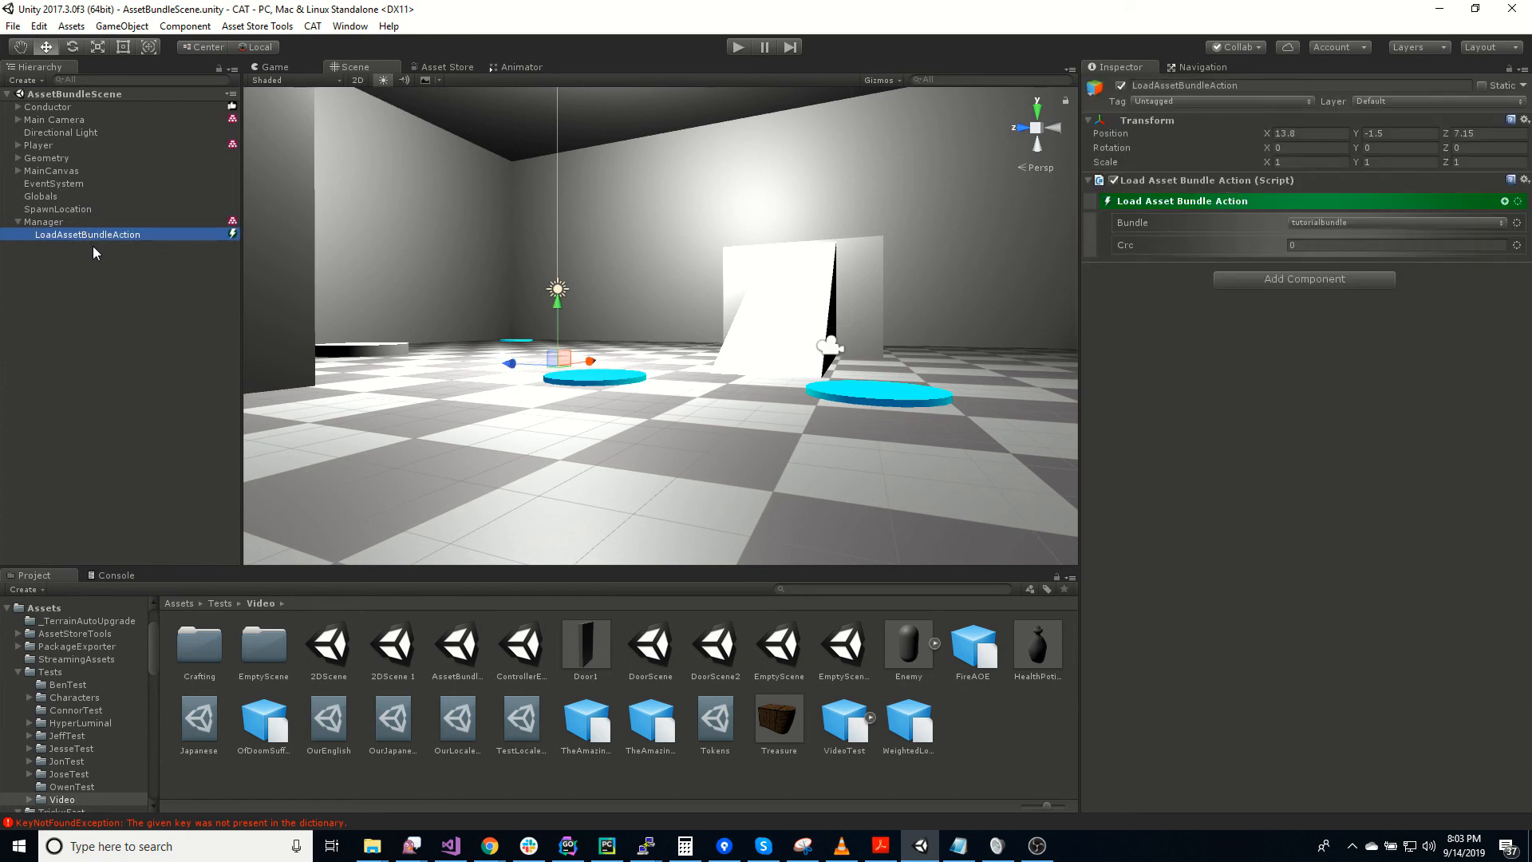
{"action": "key", "text": "ctrl+d"}
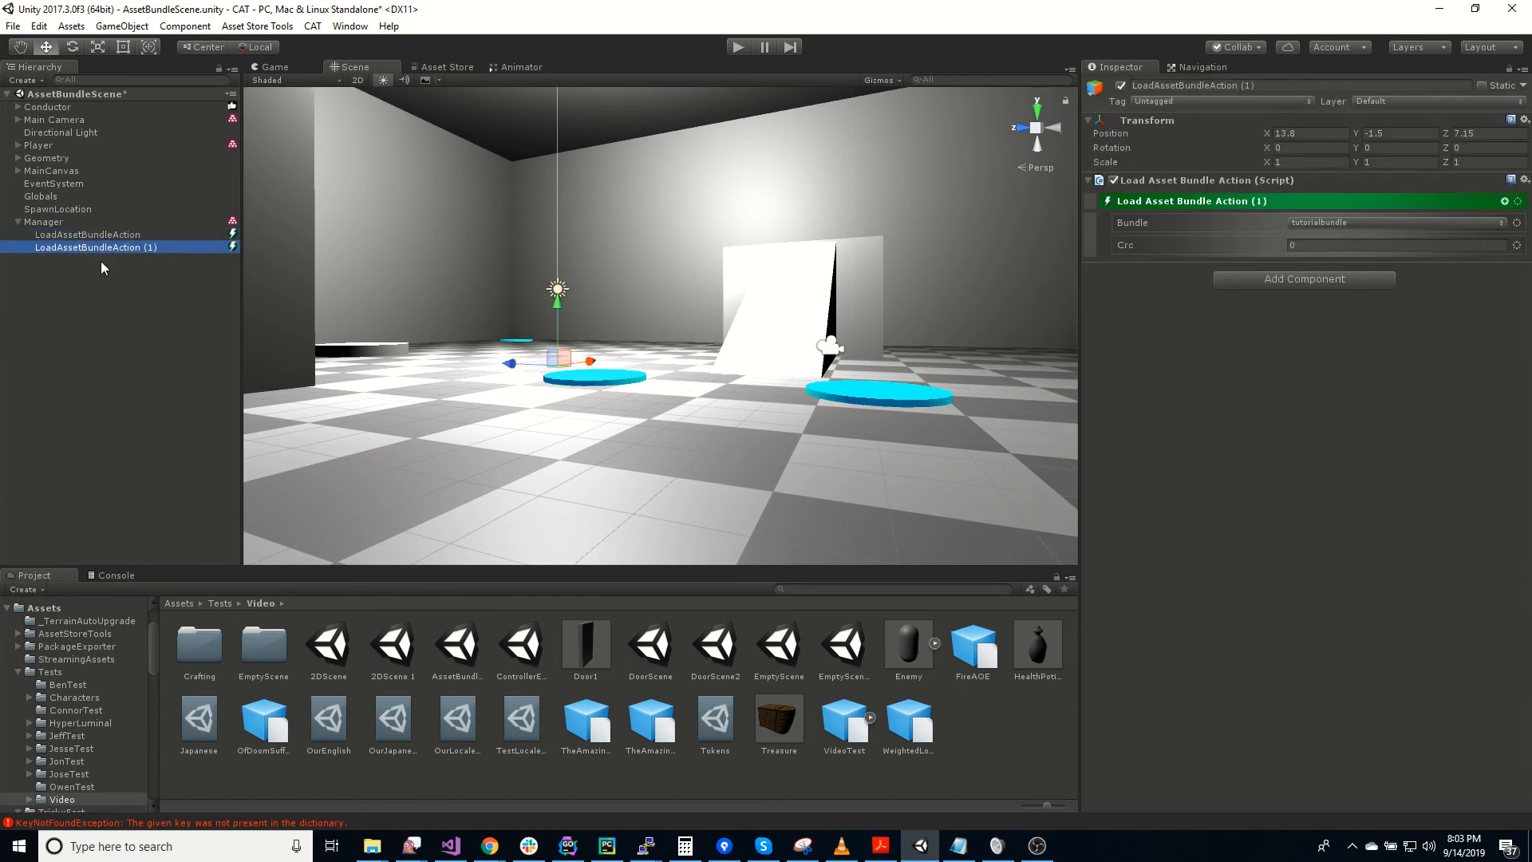
{"action": "left_click", "coordinate": [1359, 223]}
{"action": "left_click", "coordinate": [1348, 278]}
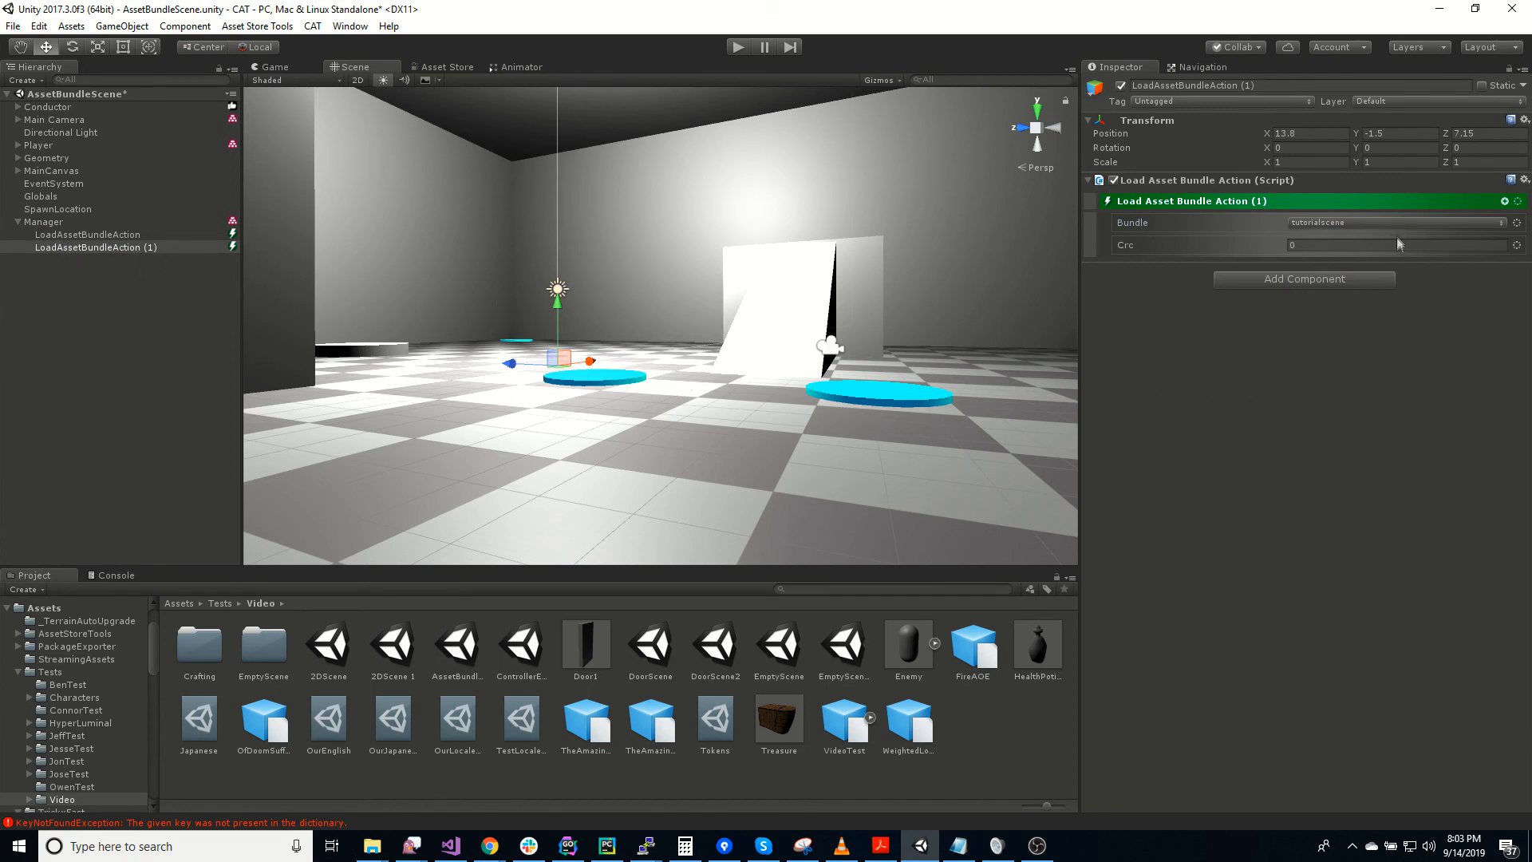
Step: Start play mode, walk the player over the Spawner pad to spawn an Enemy, and back away from it
{"action": "left_click", "coordinate": [736, 48]}
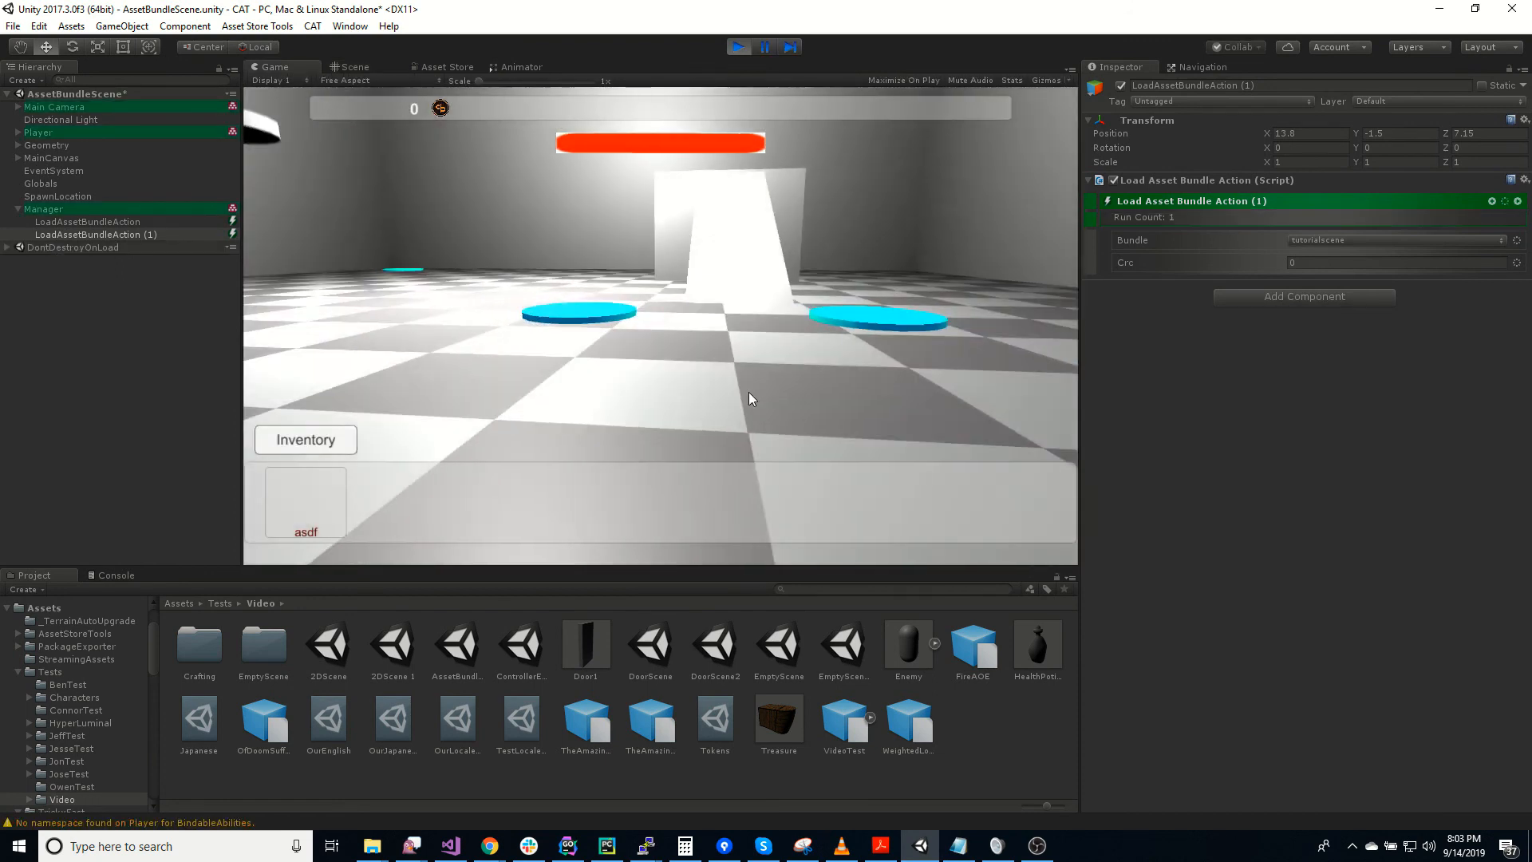
{"action": "key", "text": "w"}
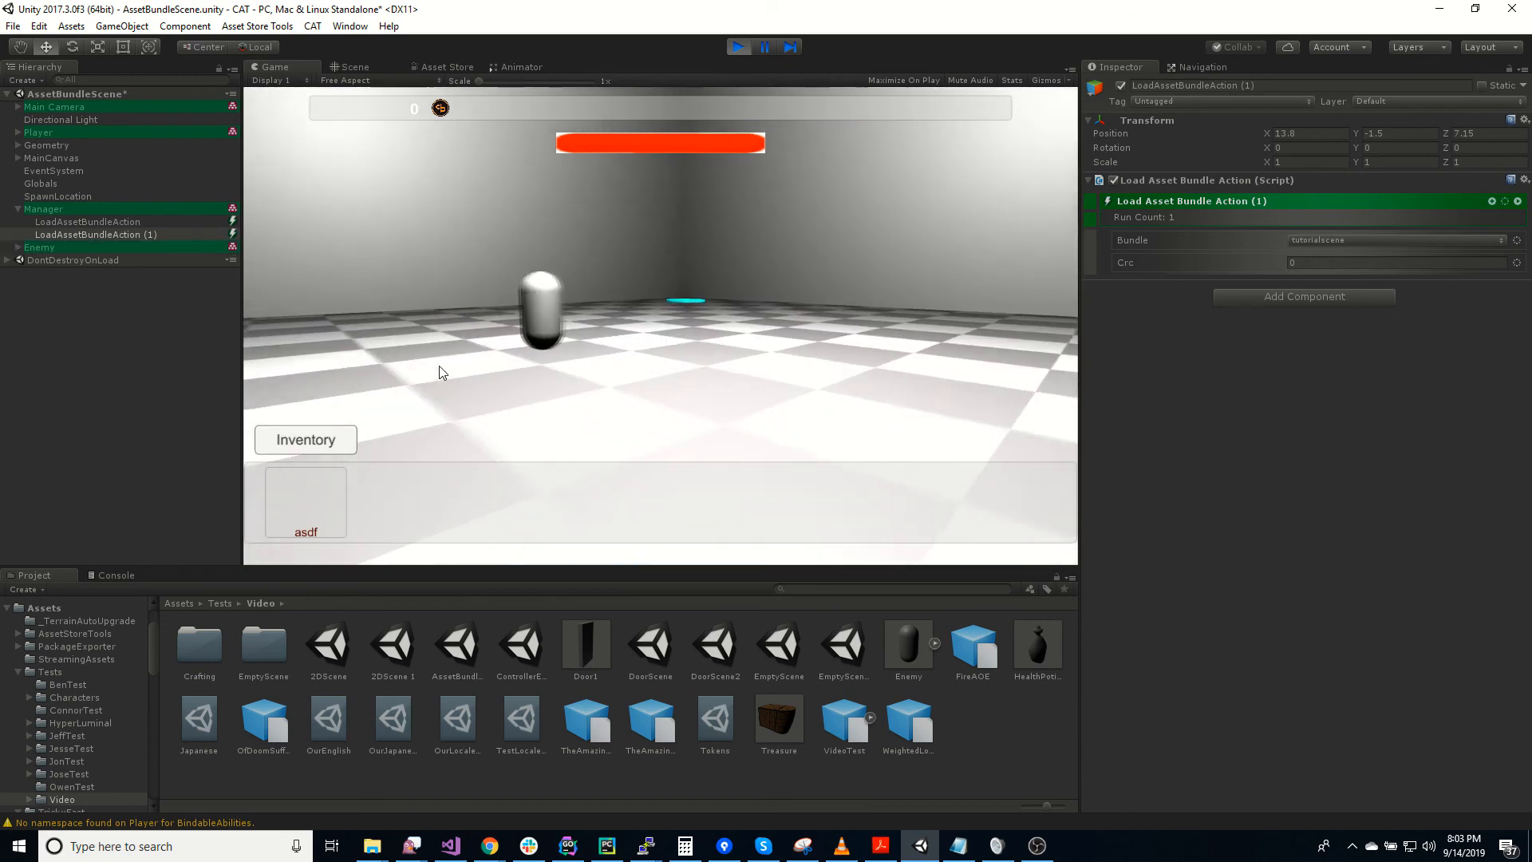
{"action": "key", "text": "s"}
{"action": "key", "text": "s"}
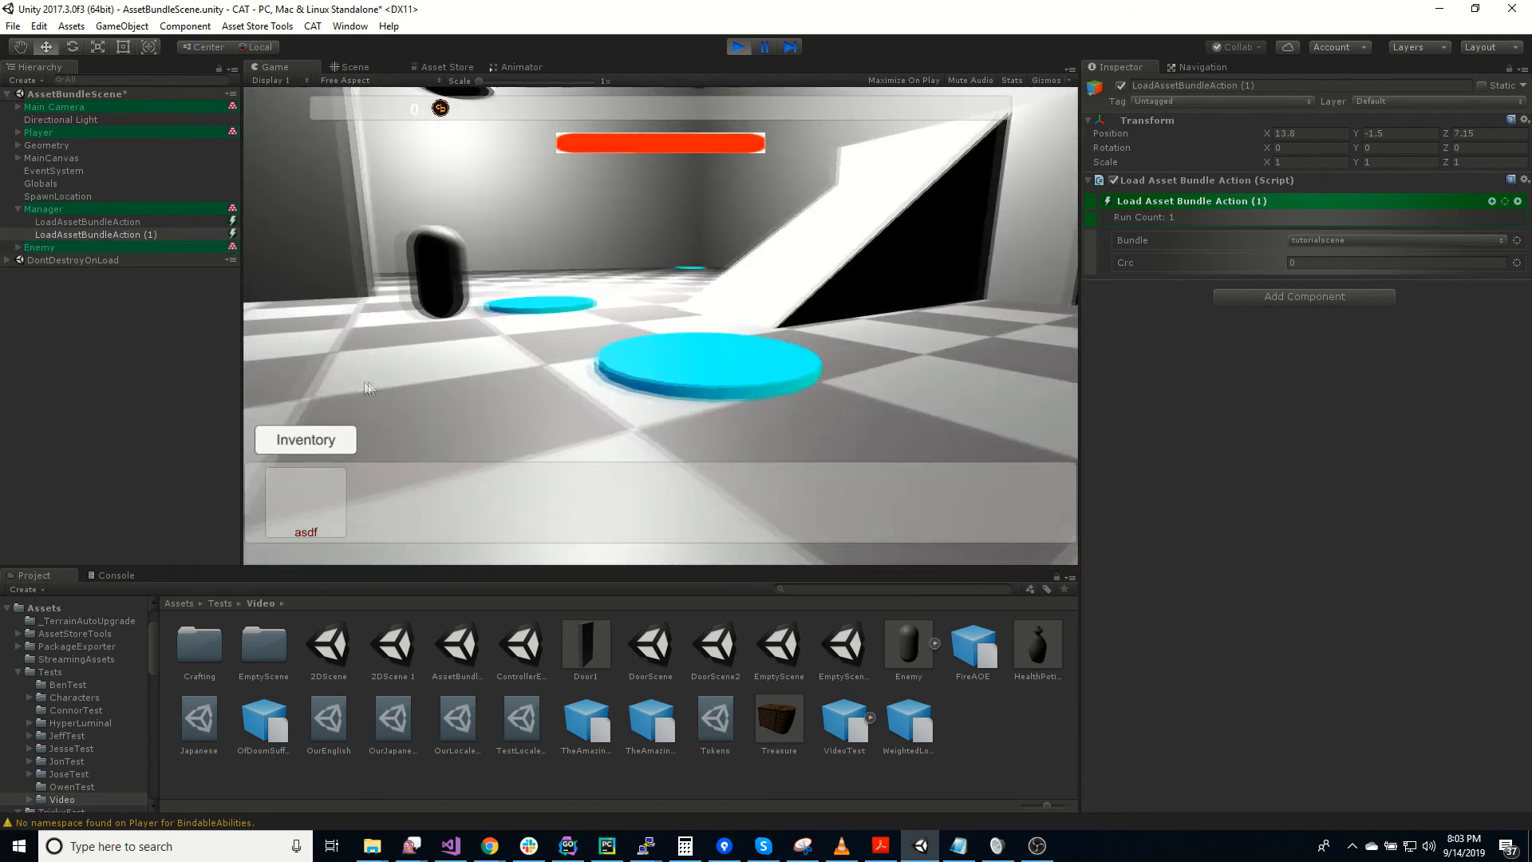
Step: Walk the player onto the TeleportToScene pad to load EmptyScene and move around in the loaded scene
{"action": "key", "text": "w"}
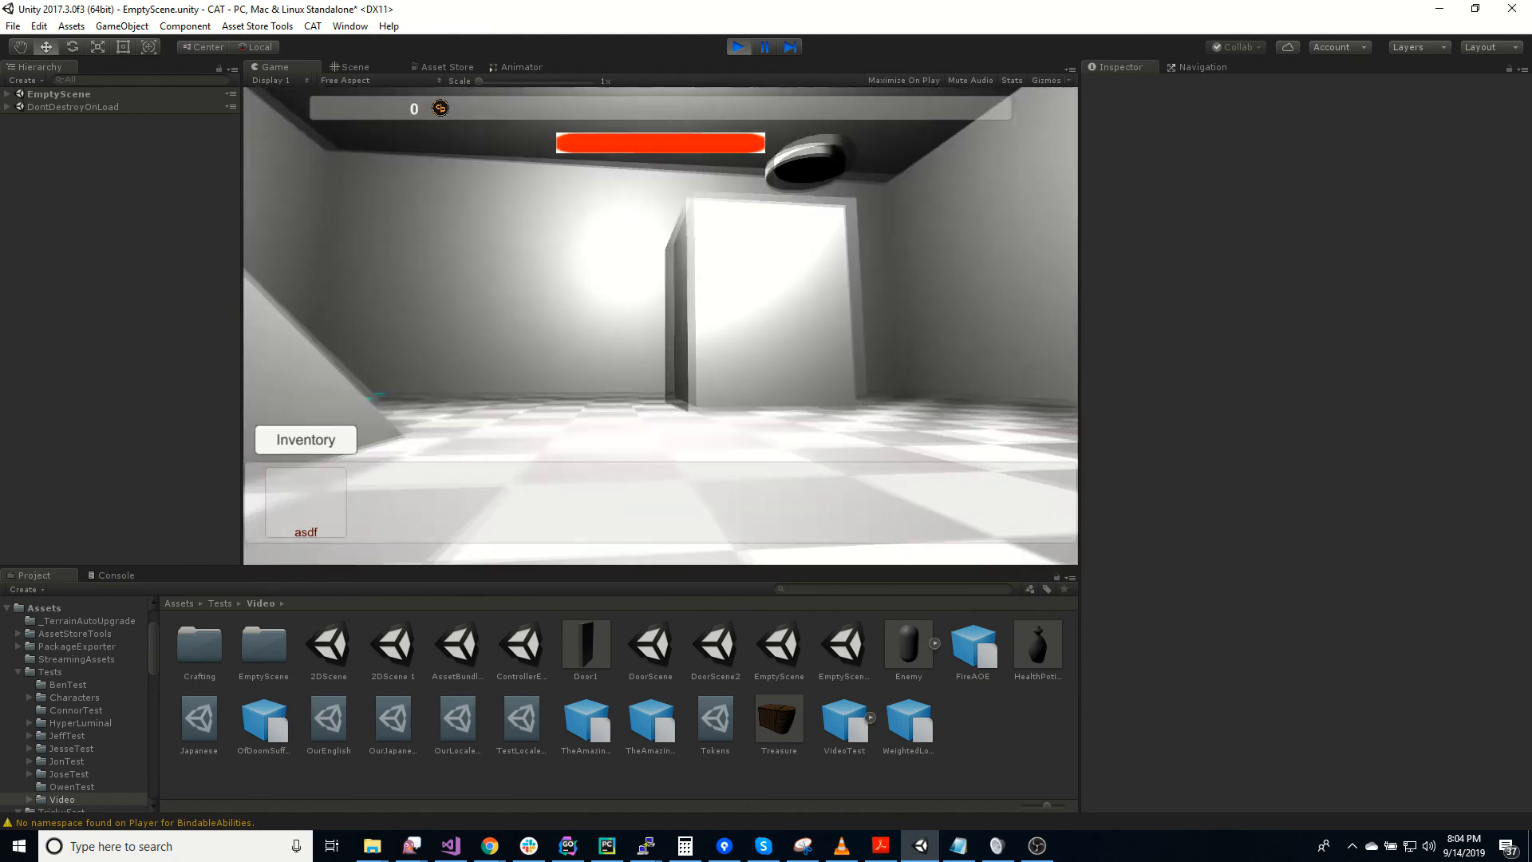
{"action": "key", "text": "s"}
{"action": "key", "text": "w"}
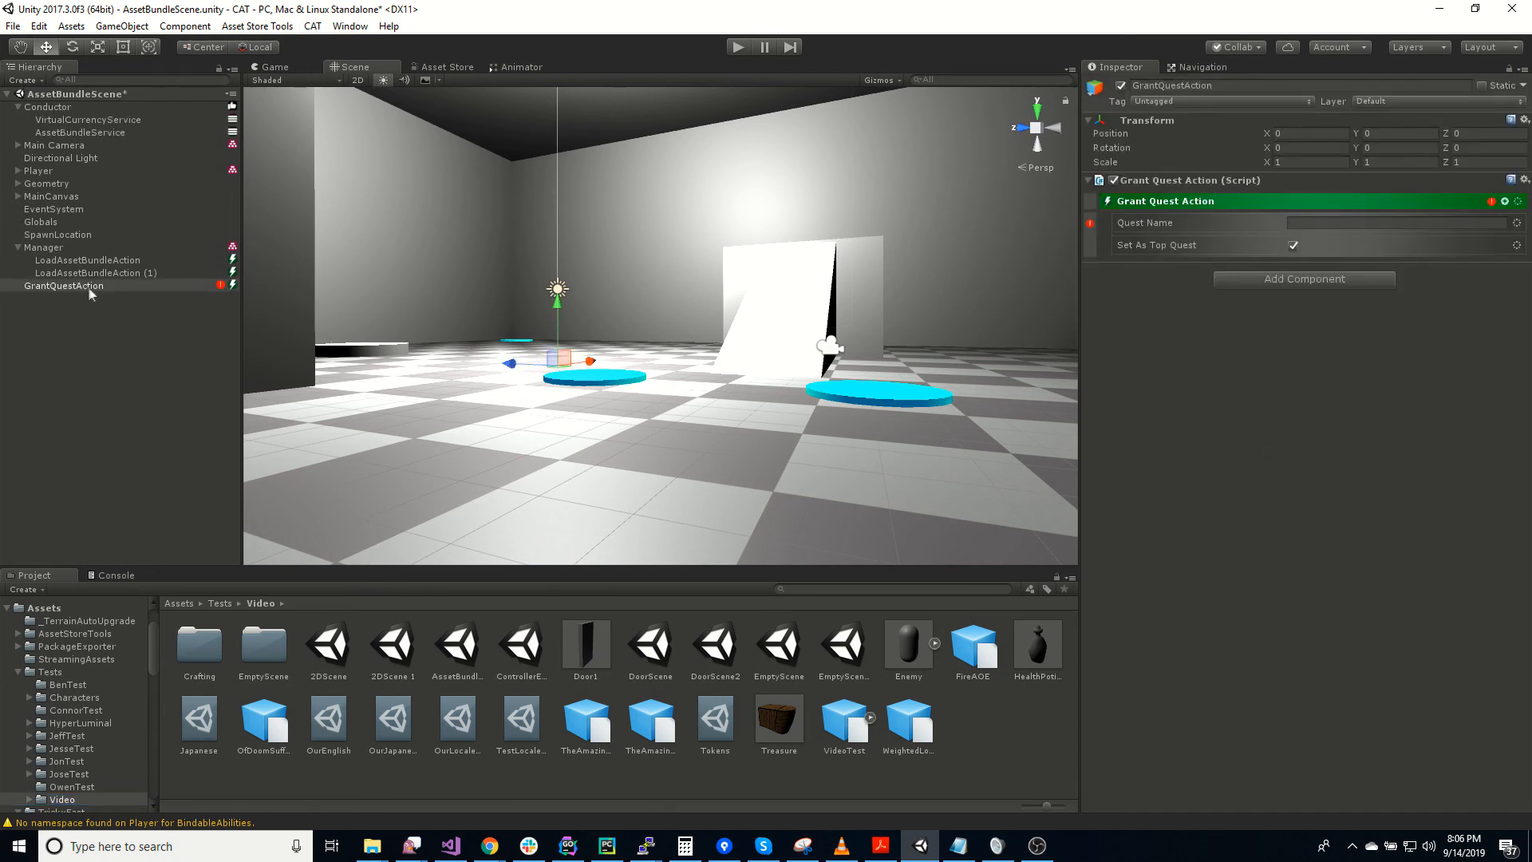
Step: Delete the GrantQuestAction object from AssetBundleScene
{"action": "left_click", "coordinate": [79, 315]}
{"action": "left_click", "coordinate": [65, 286]}
{"action": "key", "text": "Delete"}
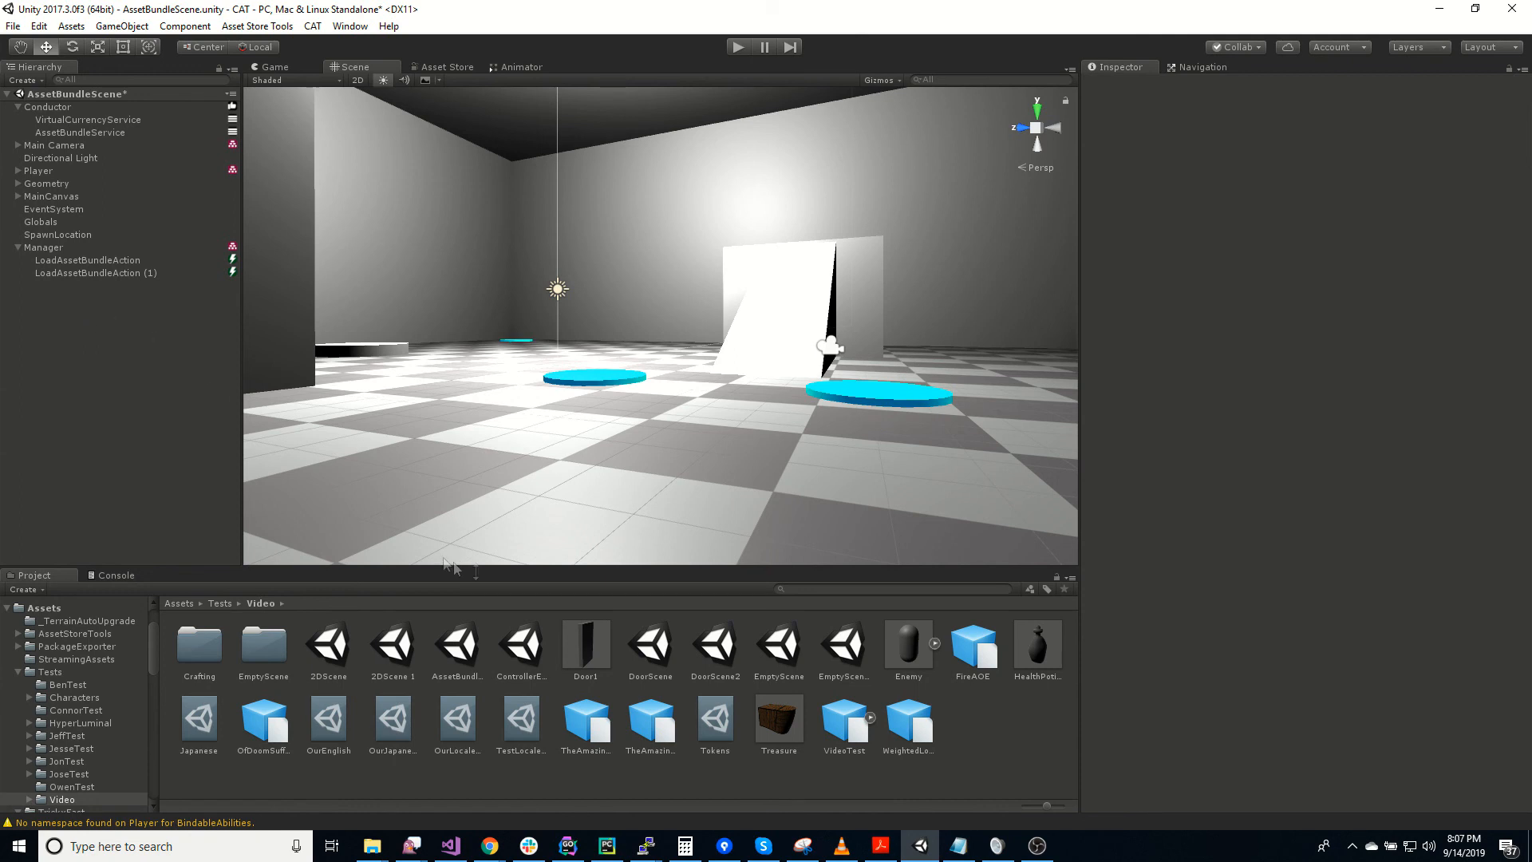
{"action": "left_click", "coordinate": [972, 849]}
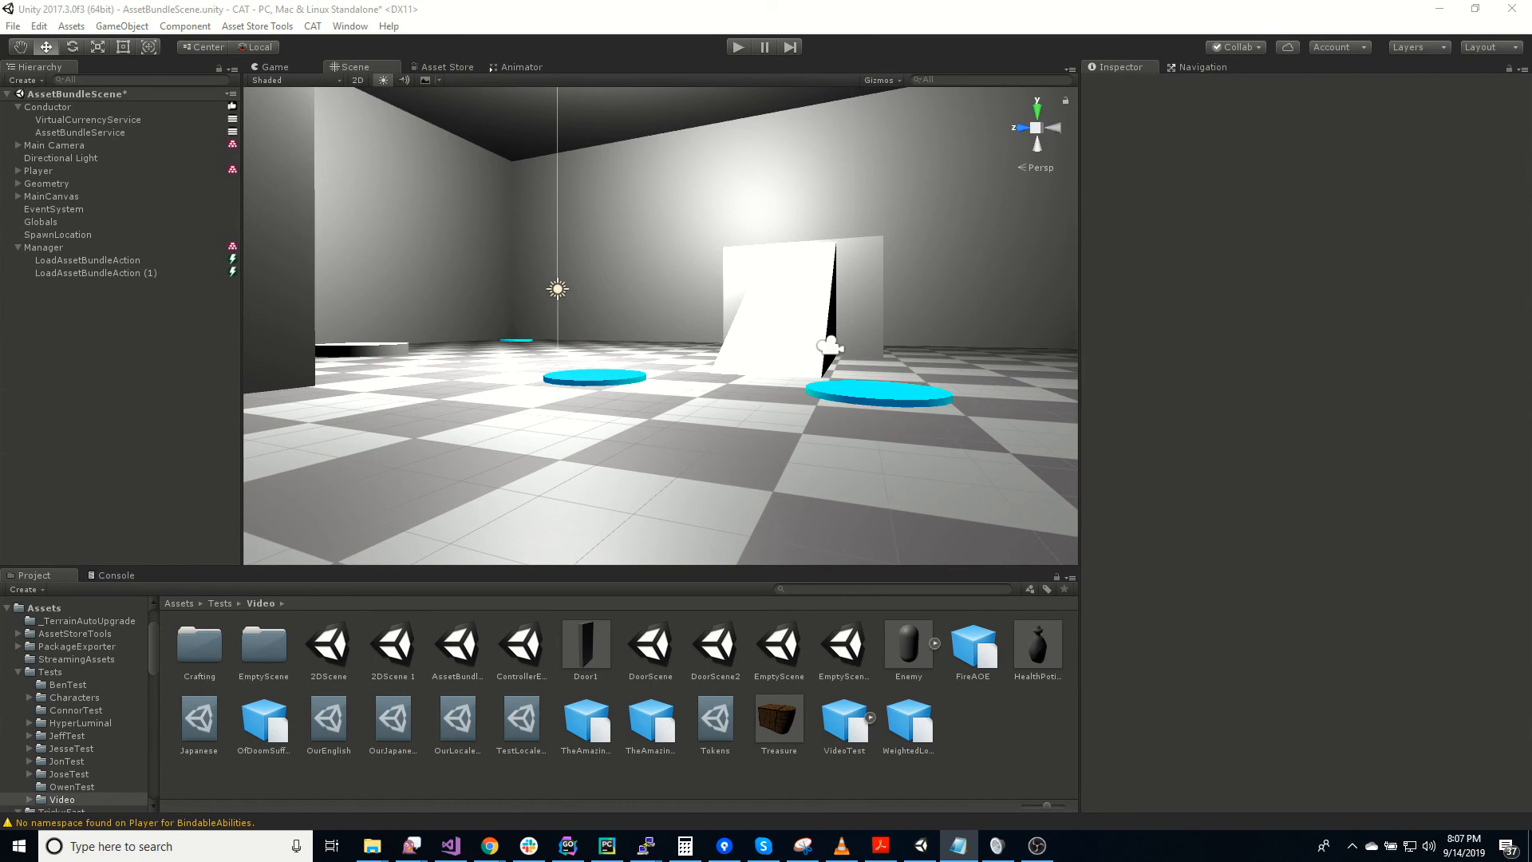